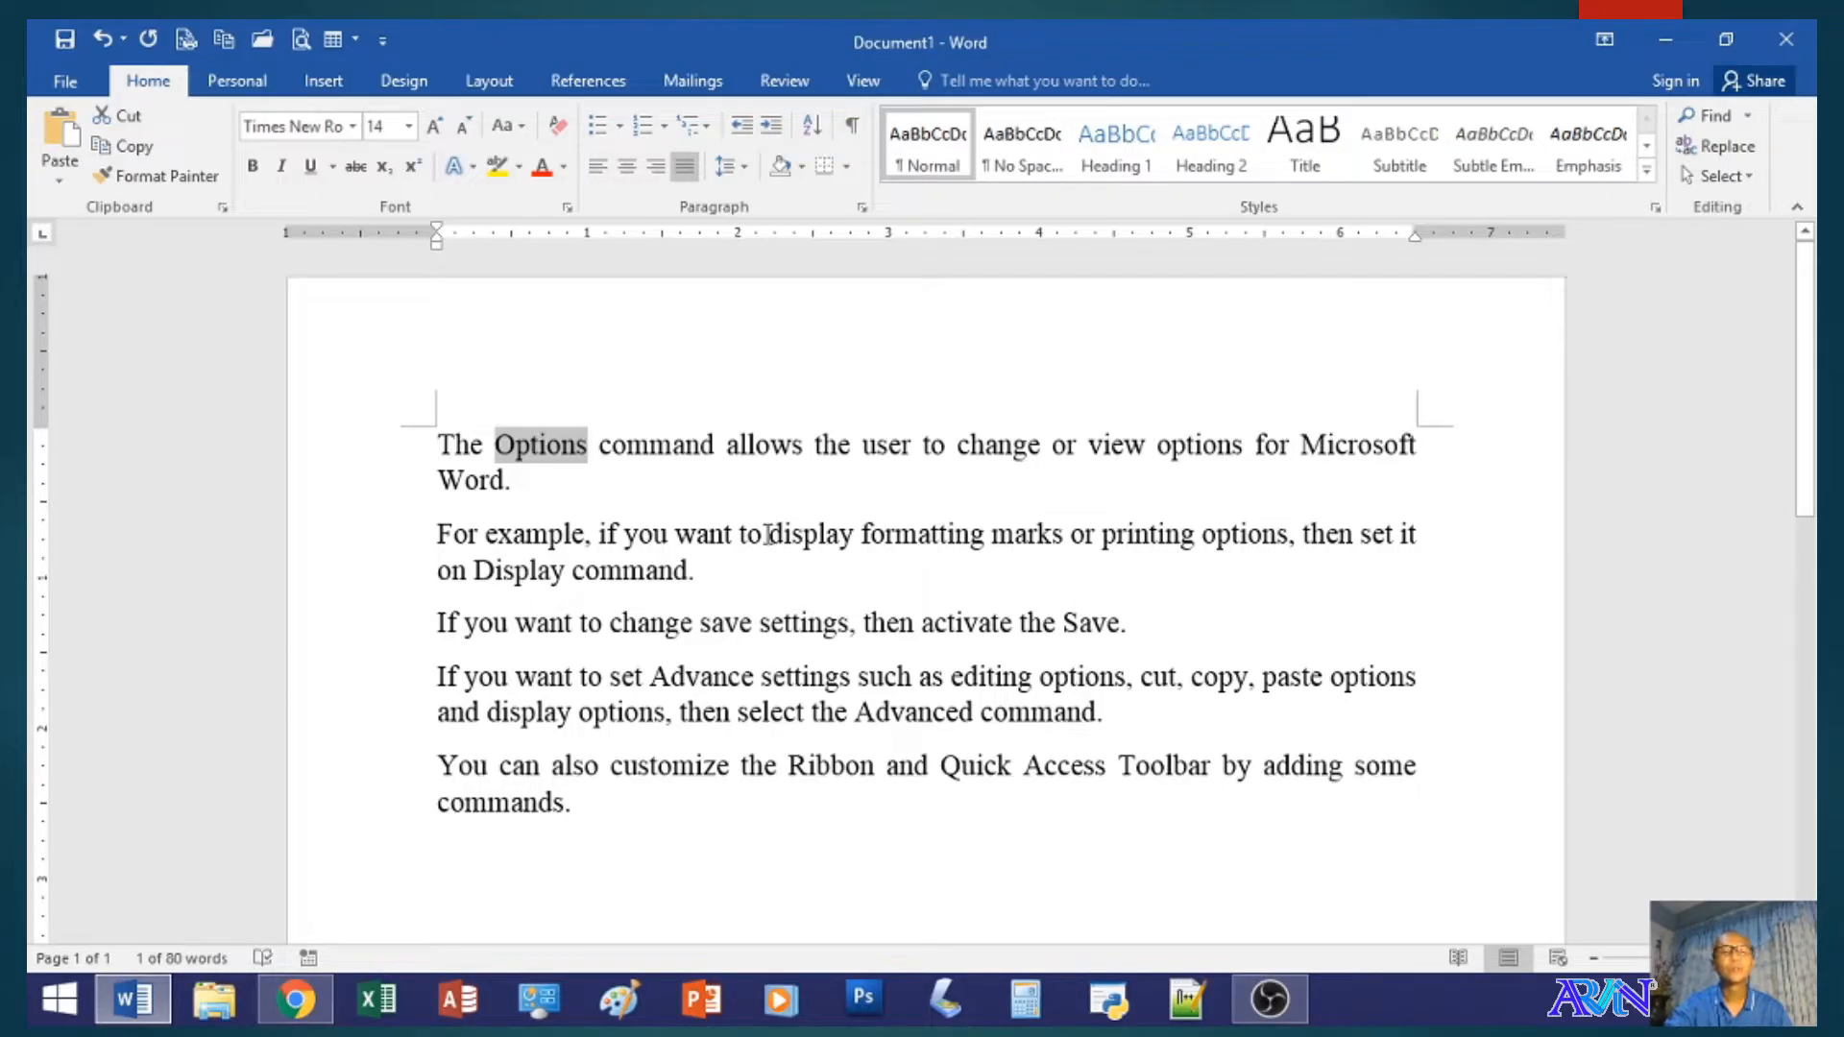
- Turn on Show all formatting marks in the Word display options and apply the change
click(723, 509)
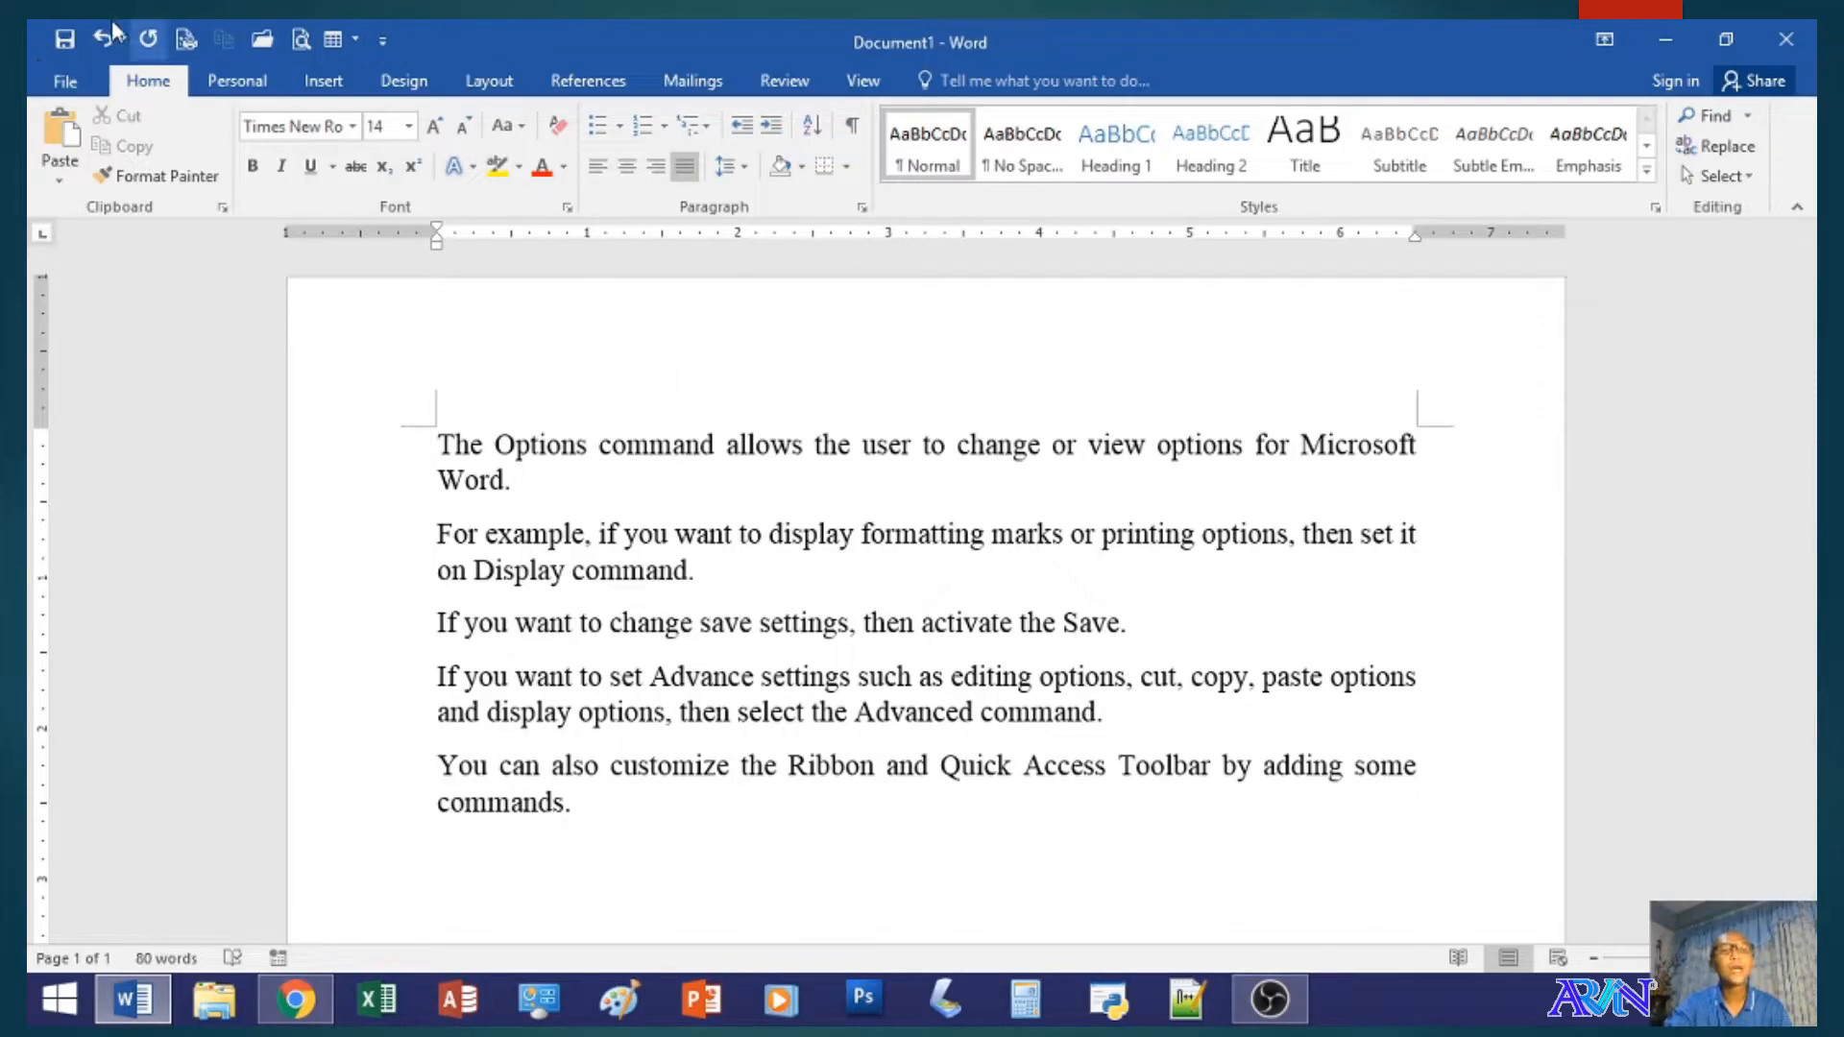
click(669, 649)
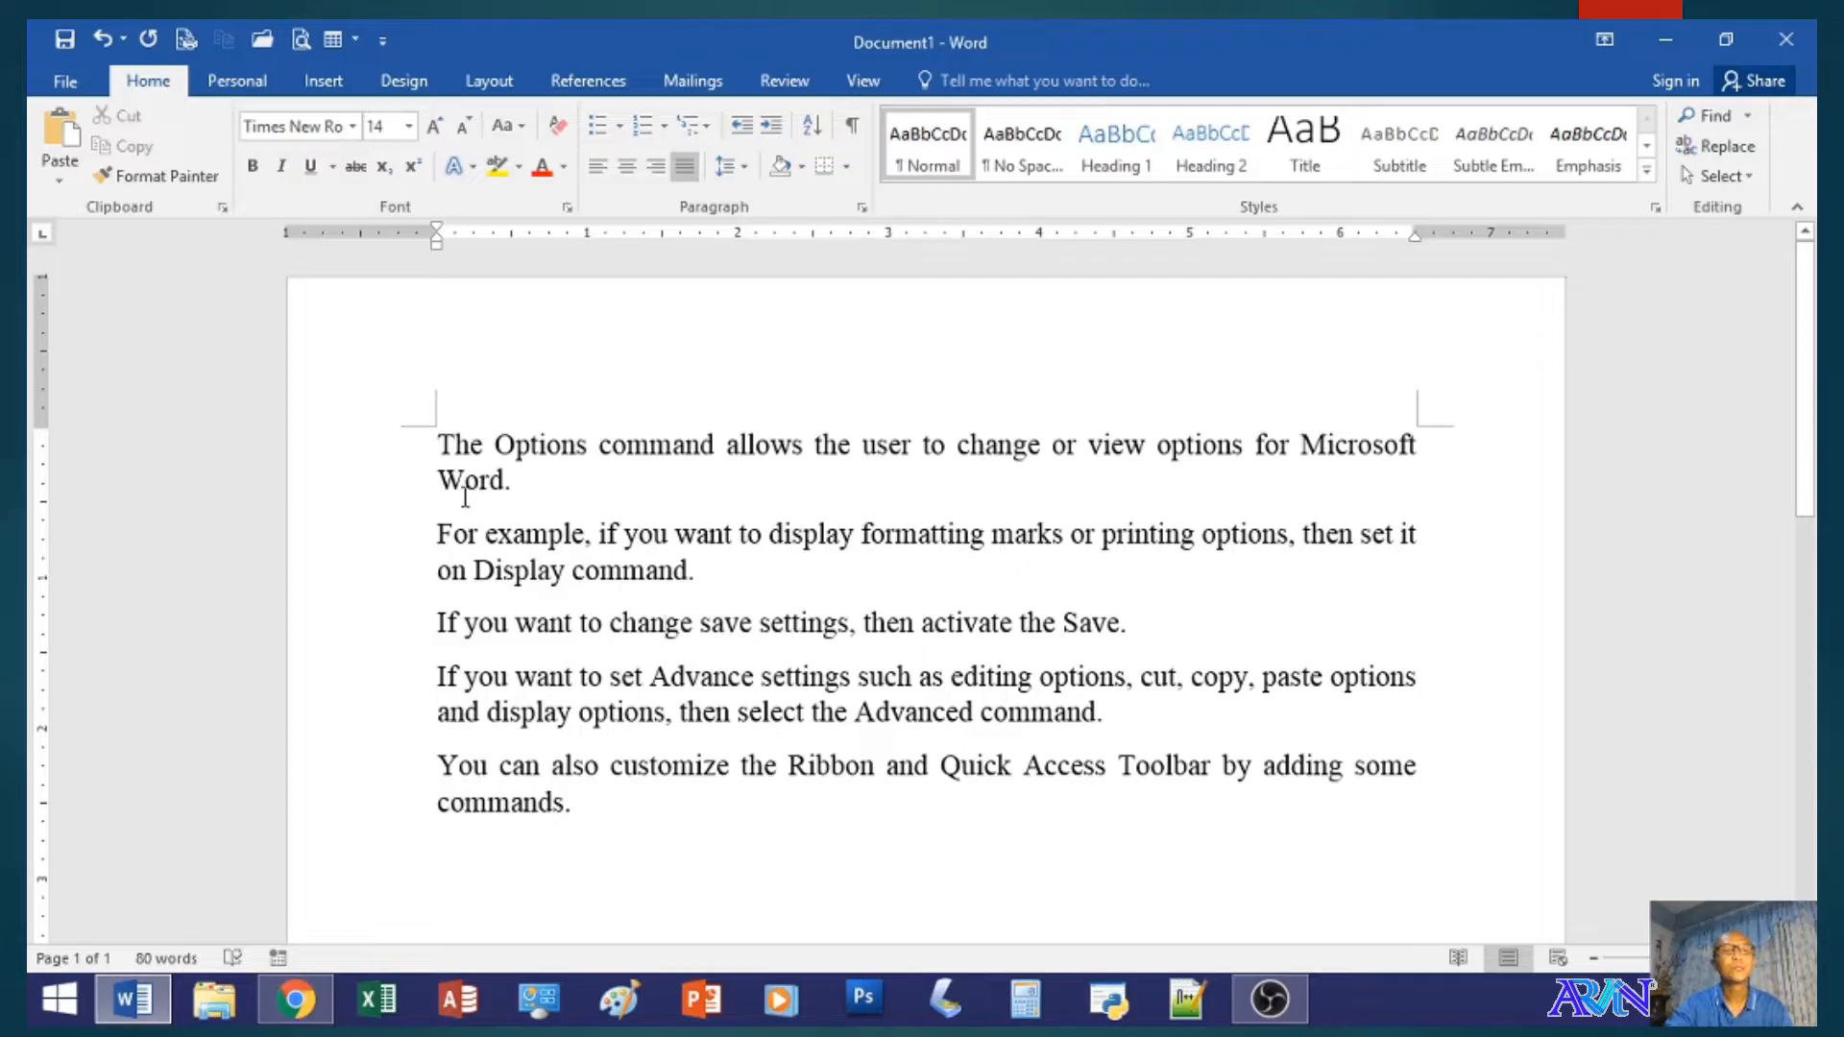
click(50, 75)
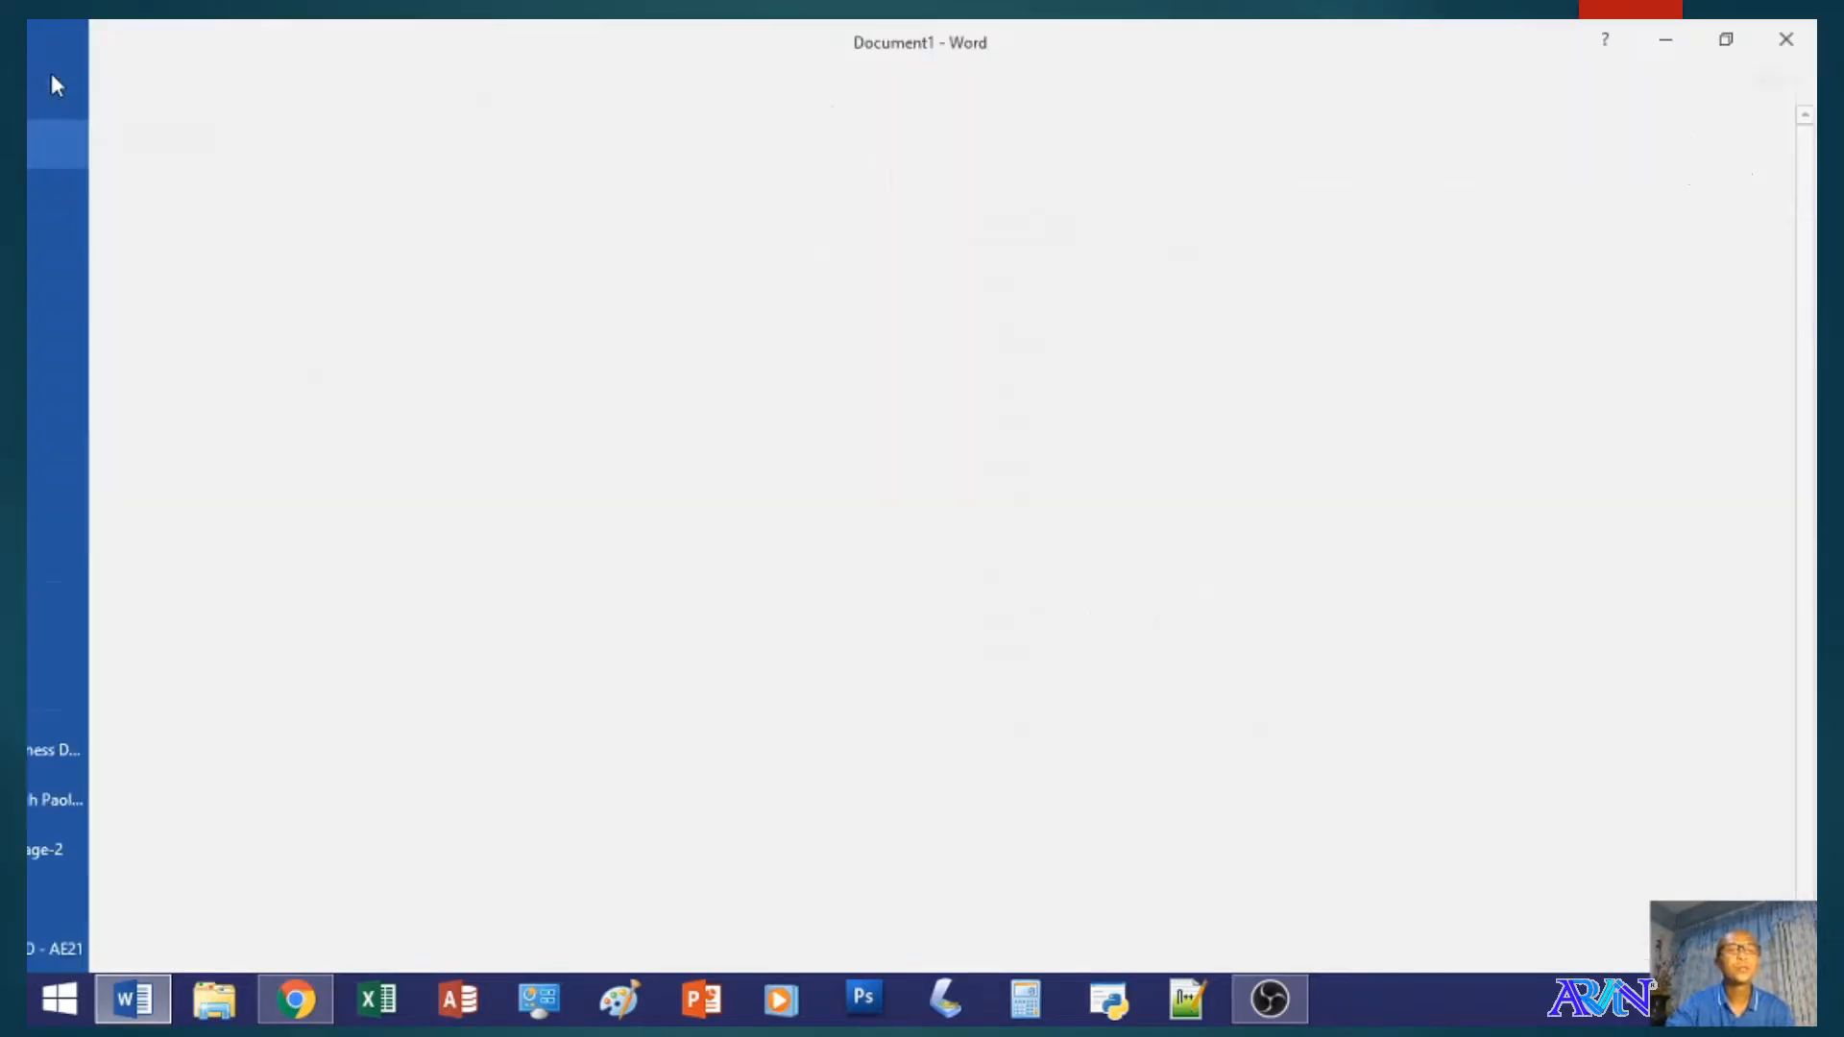
click(123, 678)
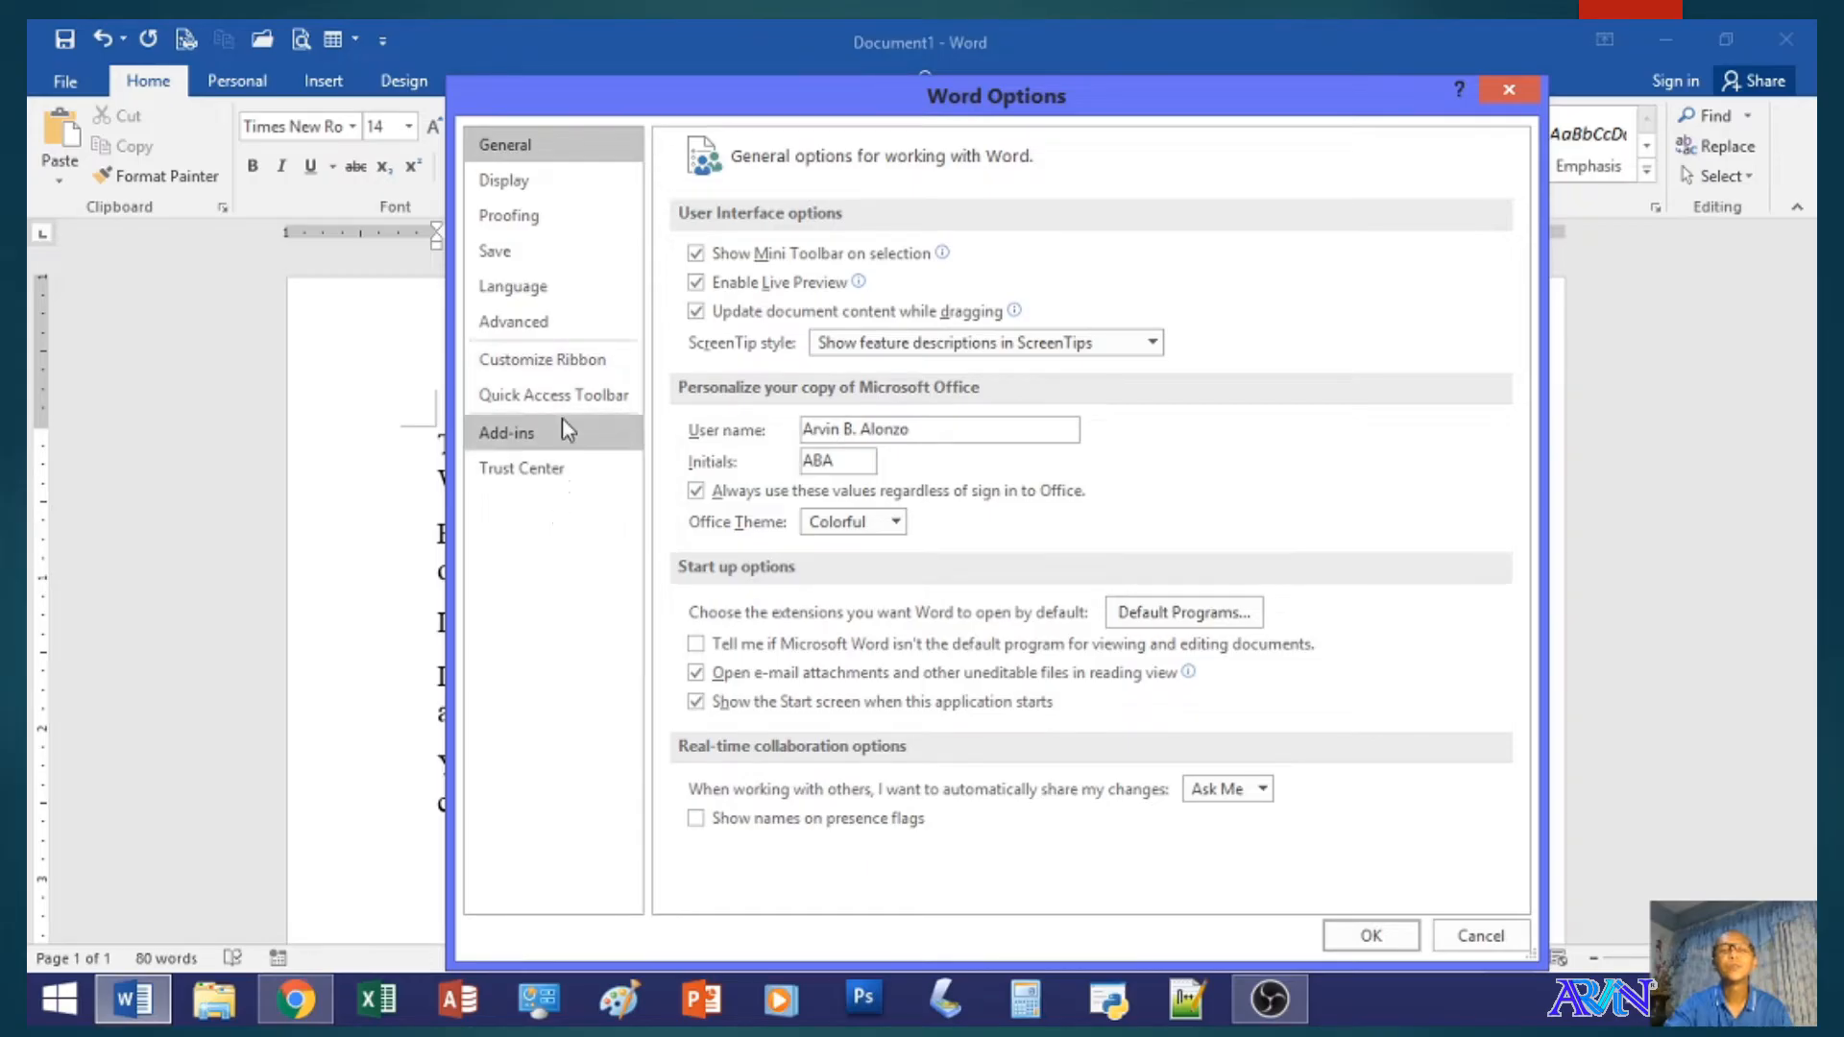
click(544, 184)
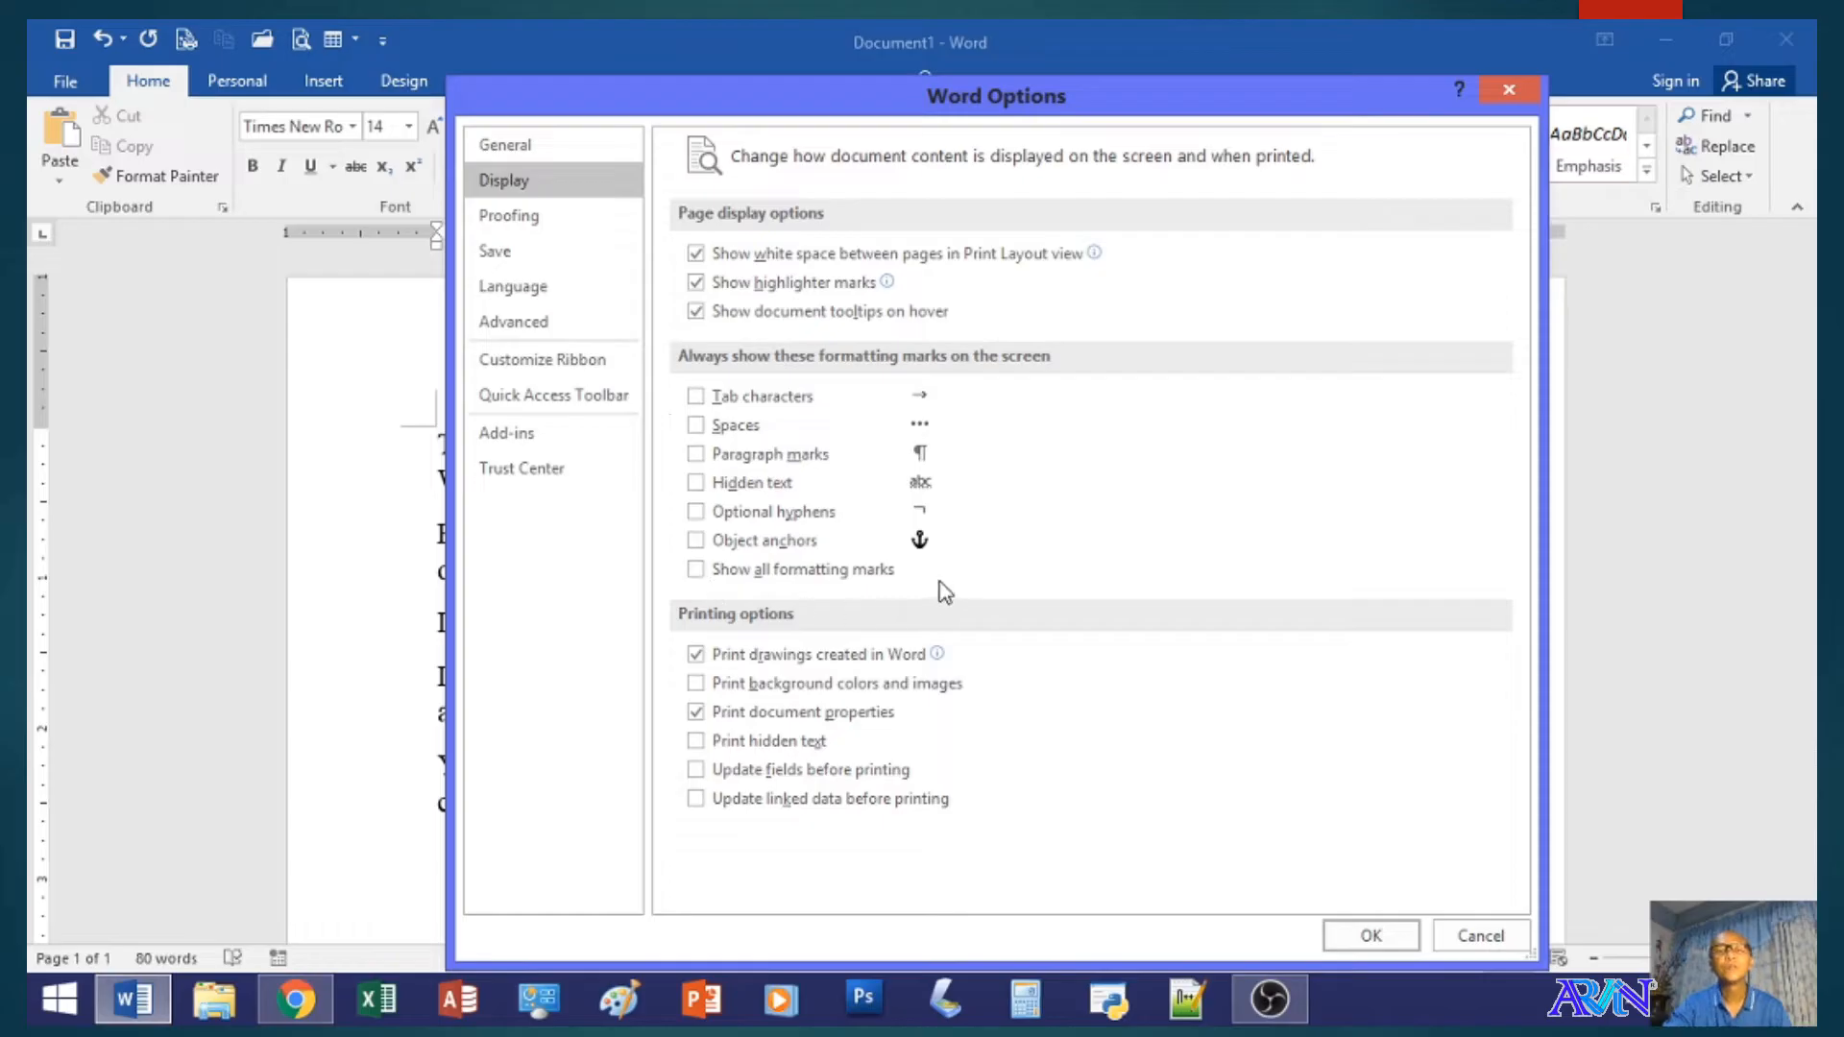
click(694, 398)
click(697, 570)
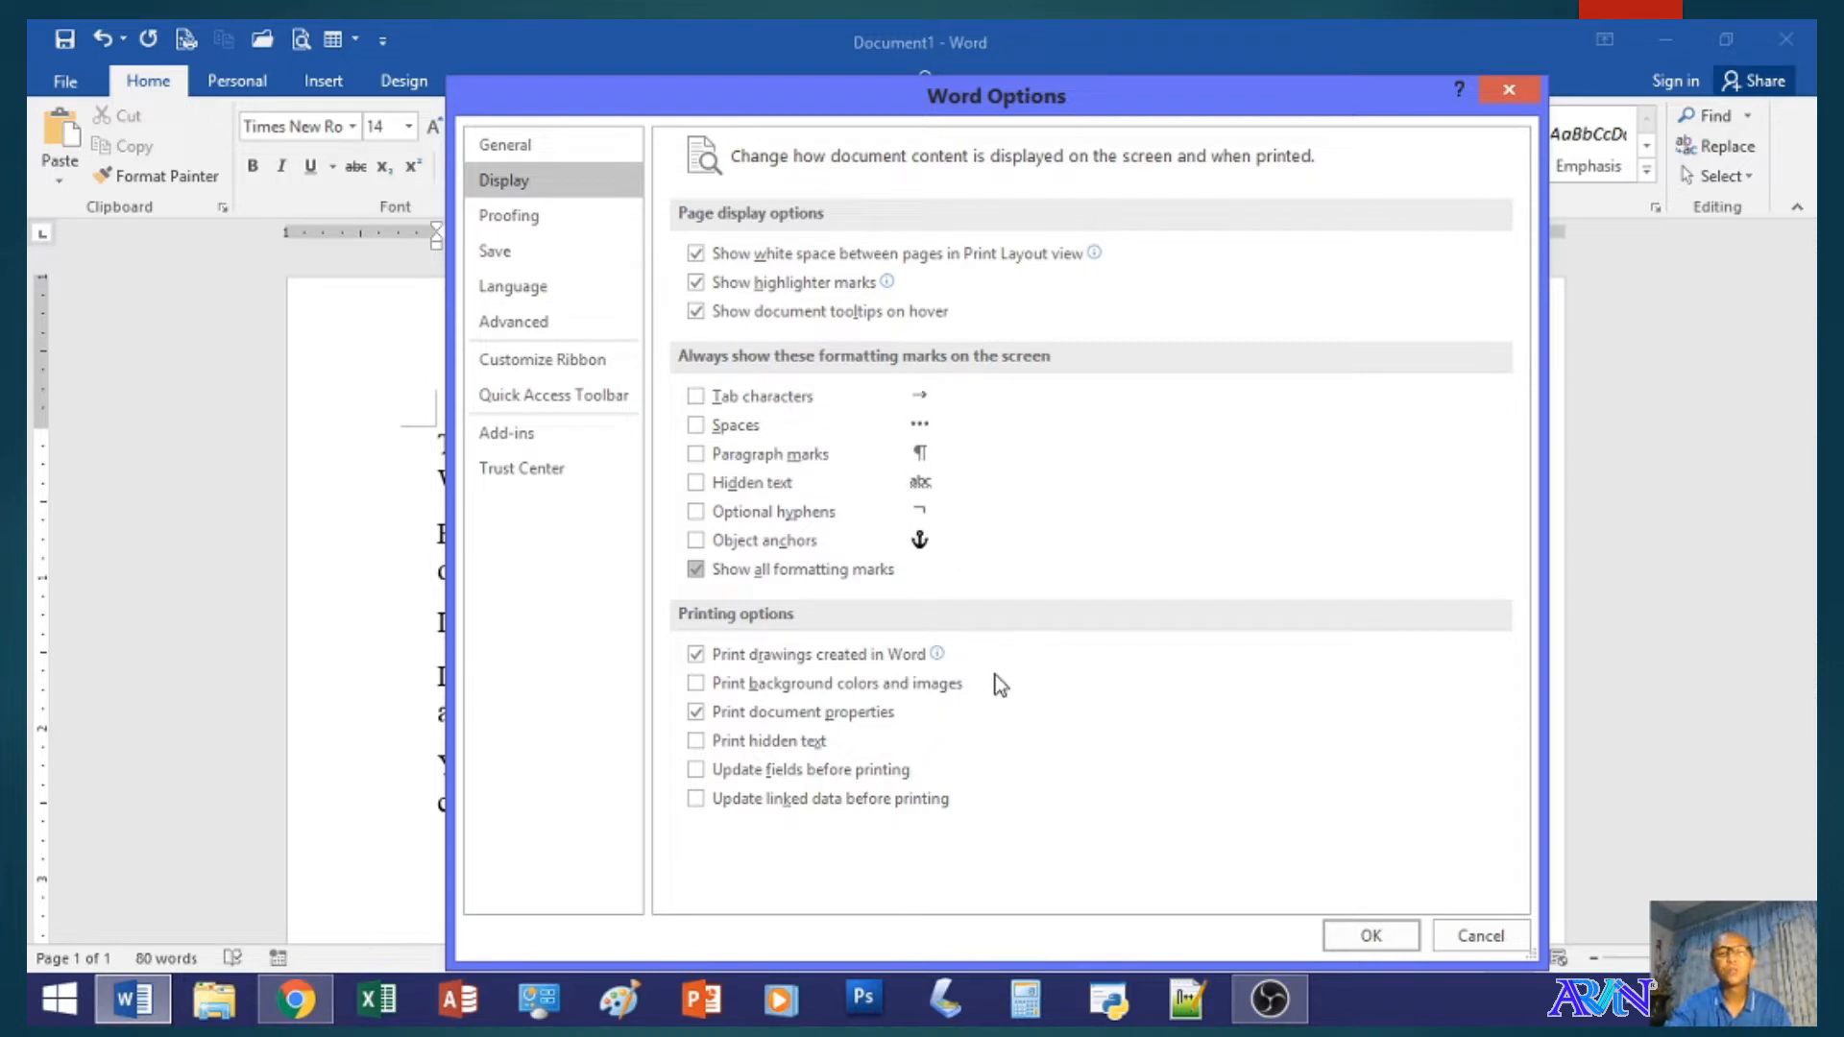
click(1370, 936)
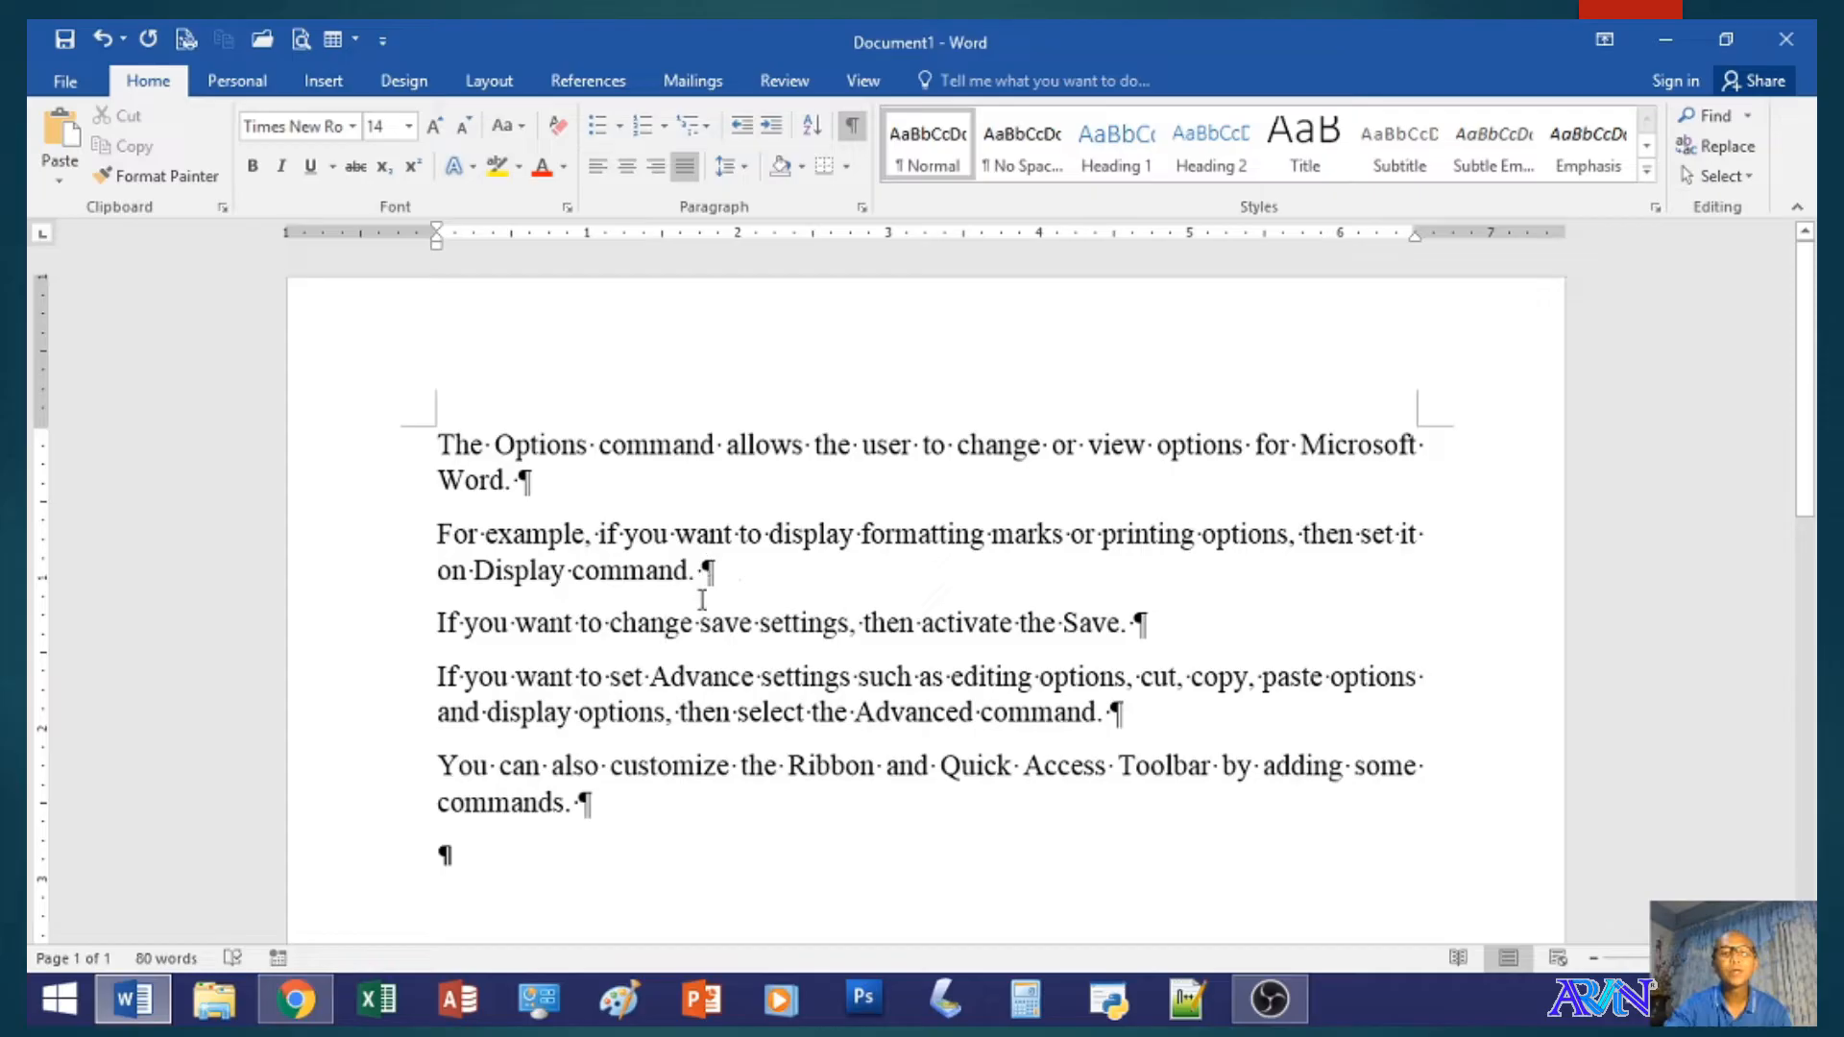
- Insert an empty paragraph after the first paragraph of the document and add three tab characters to it
double_click(721, 448)
click(589, 473)
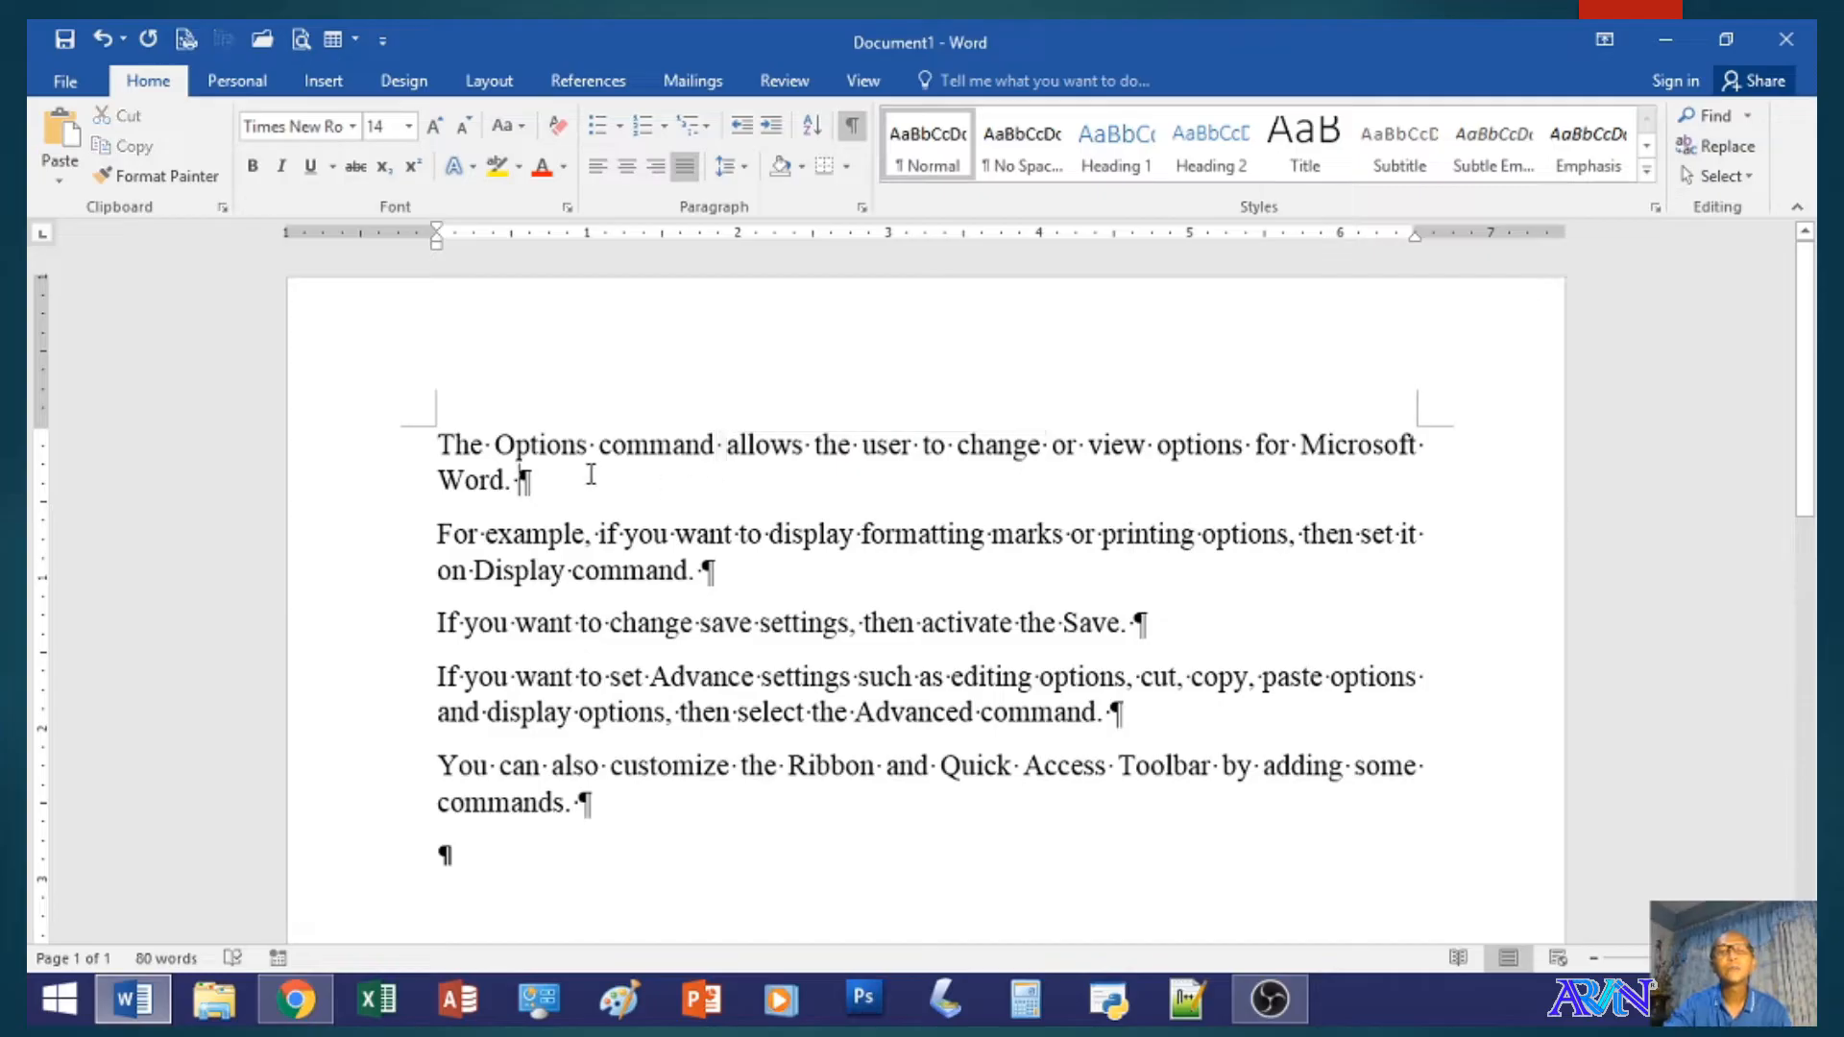
key(Return)
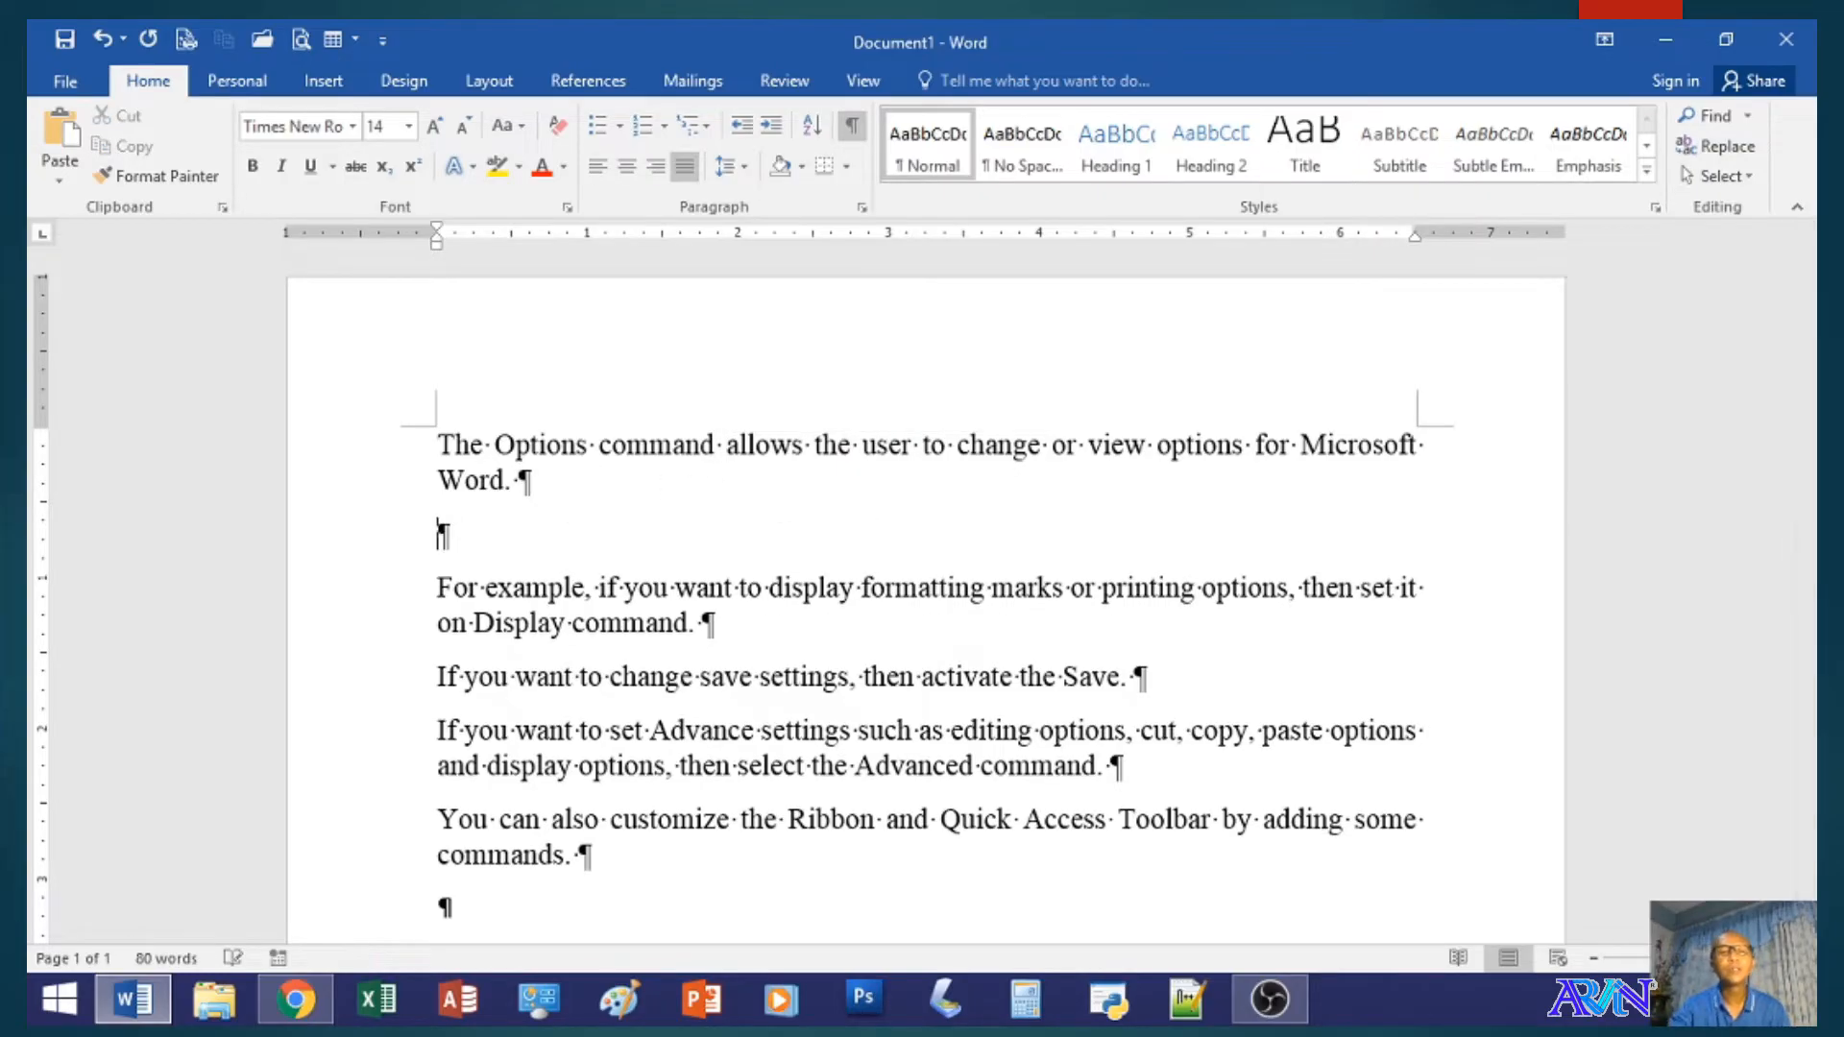
double_click(457, 540)
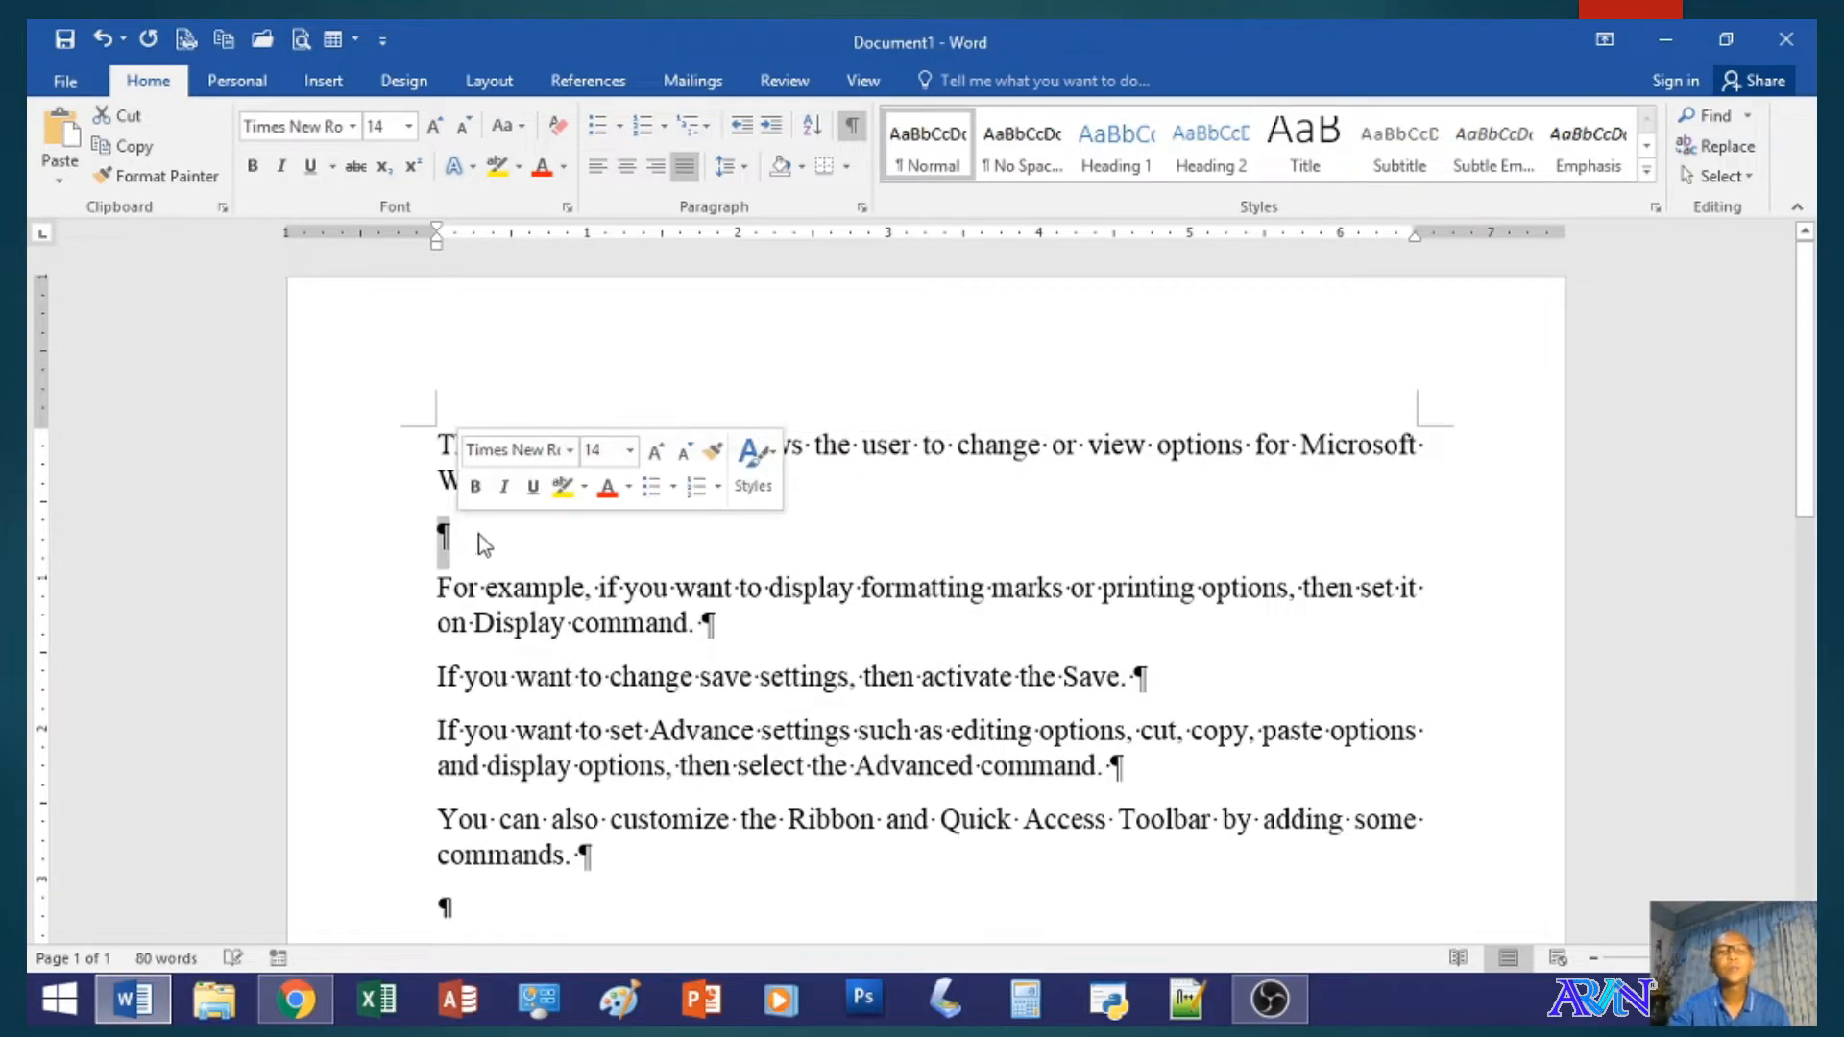
click(649, 528)
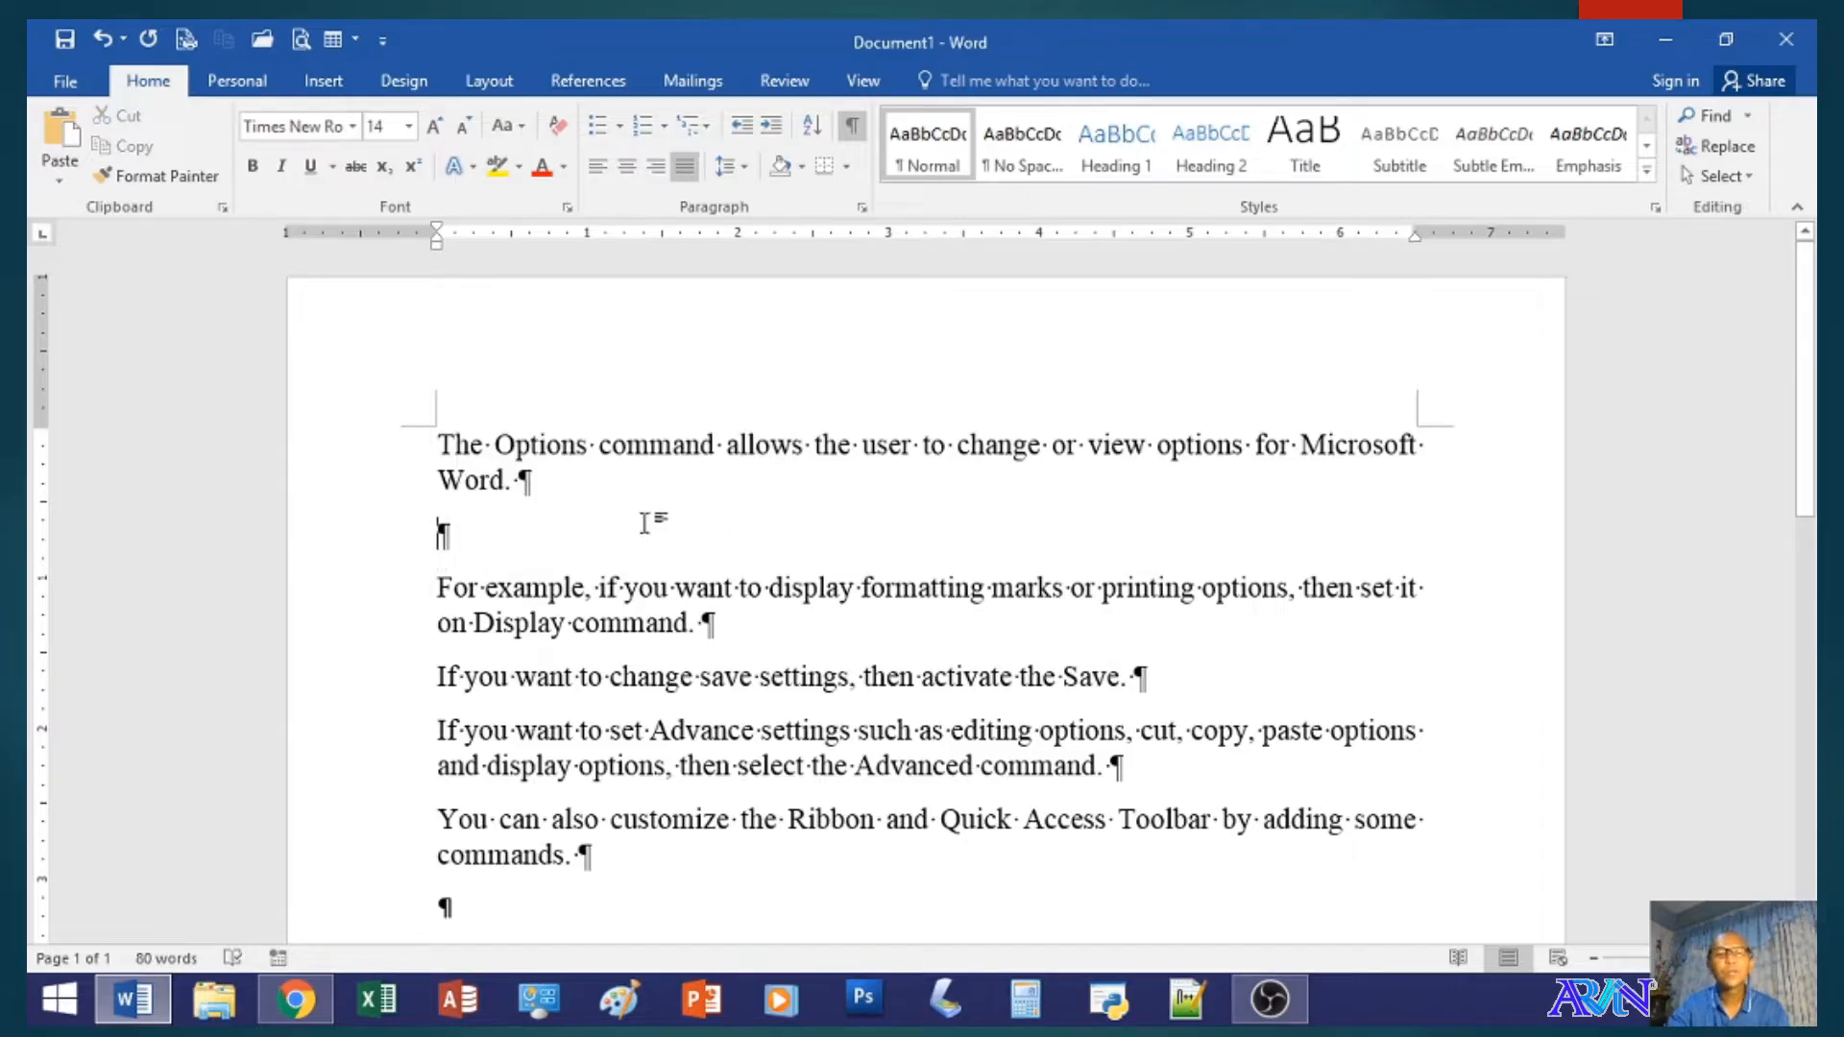
key(Tab)
key(Tab)
key(Tab)
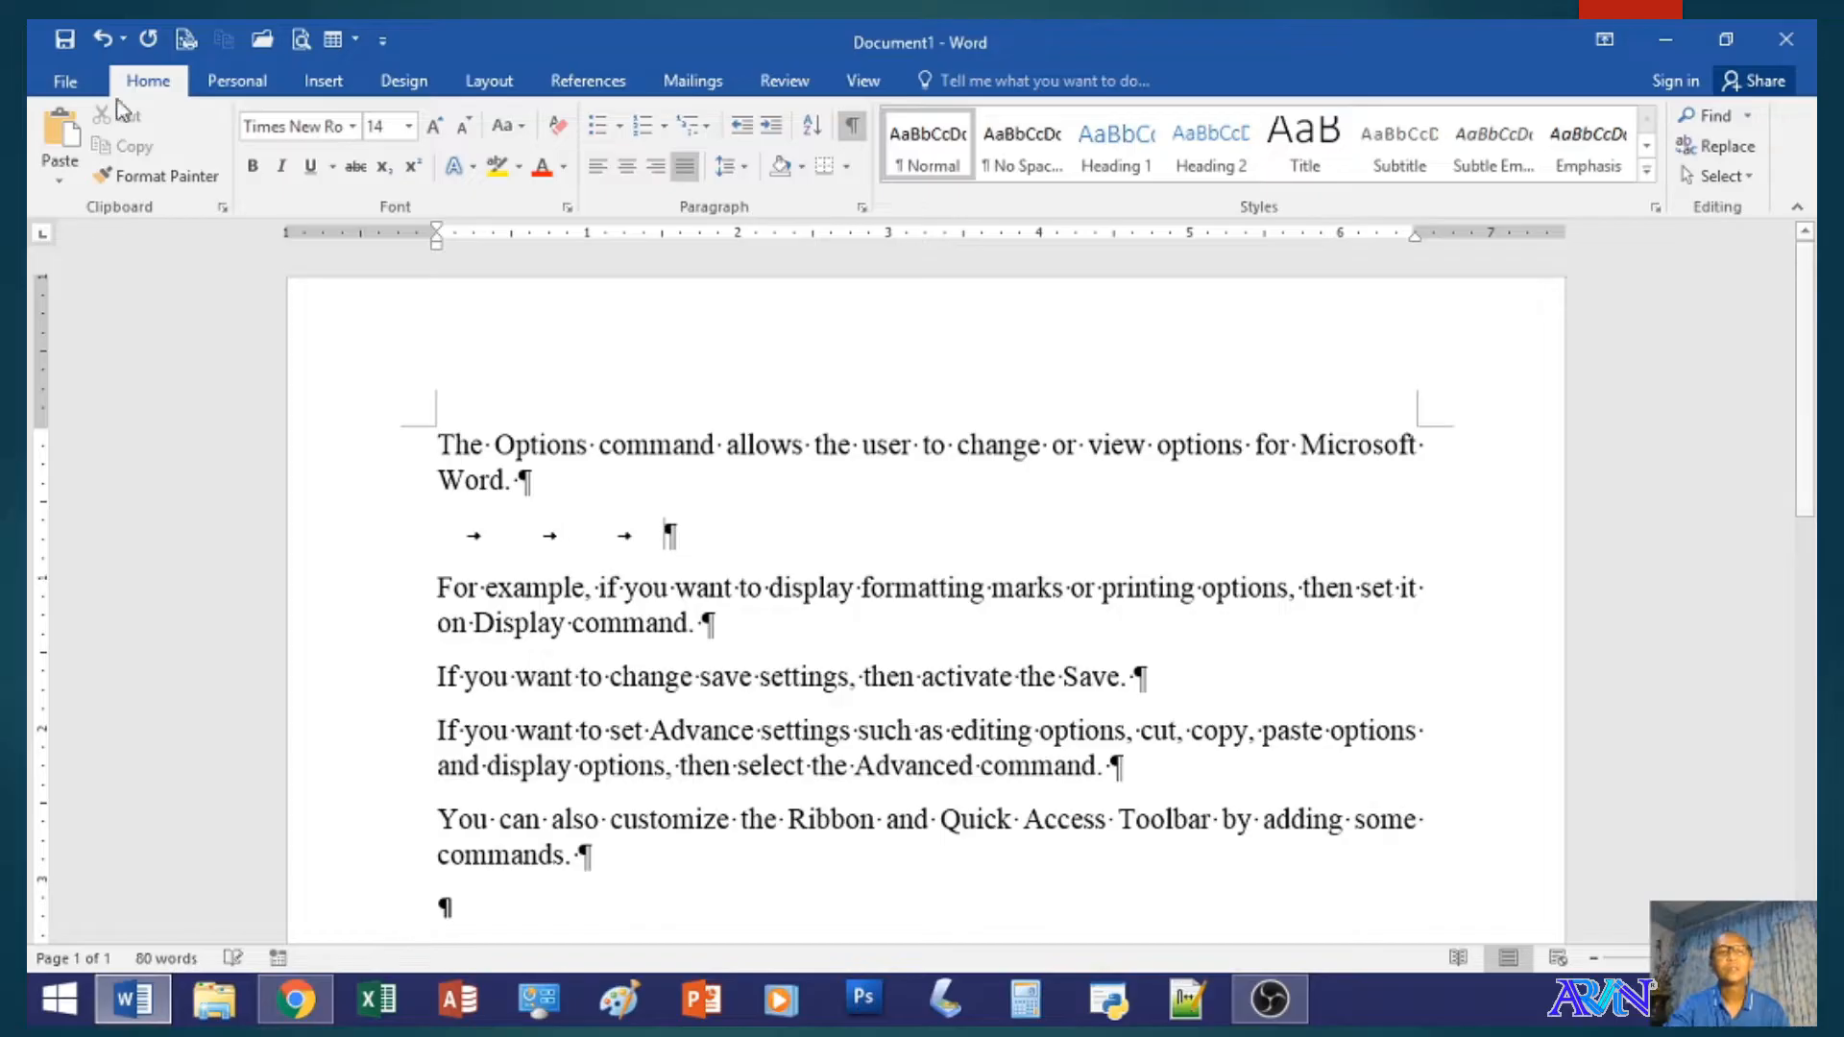
- Turn off Show all formatting marks in the Word display options
click(65, 81)
click(108, 670)
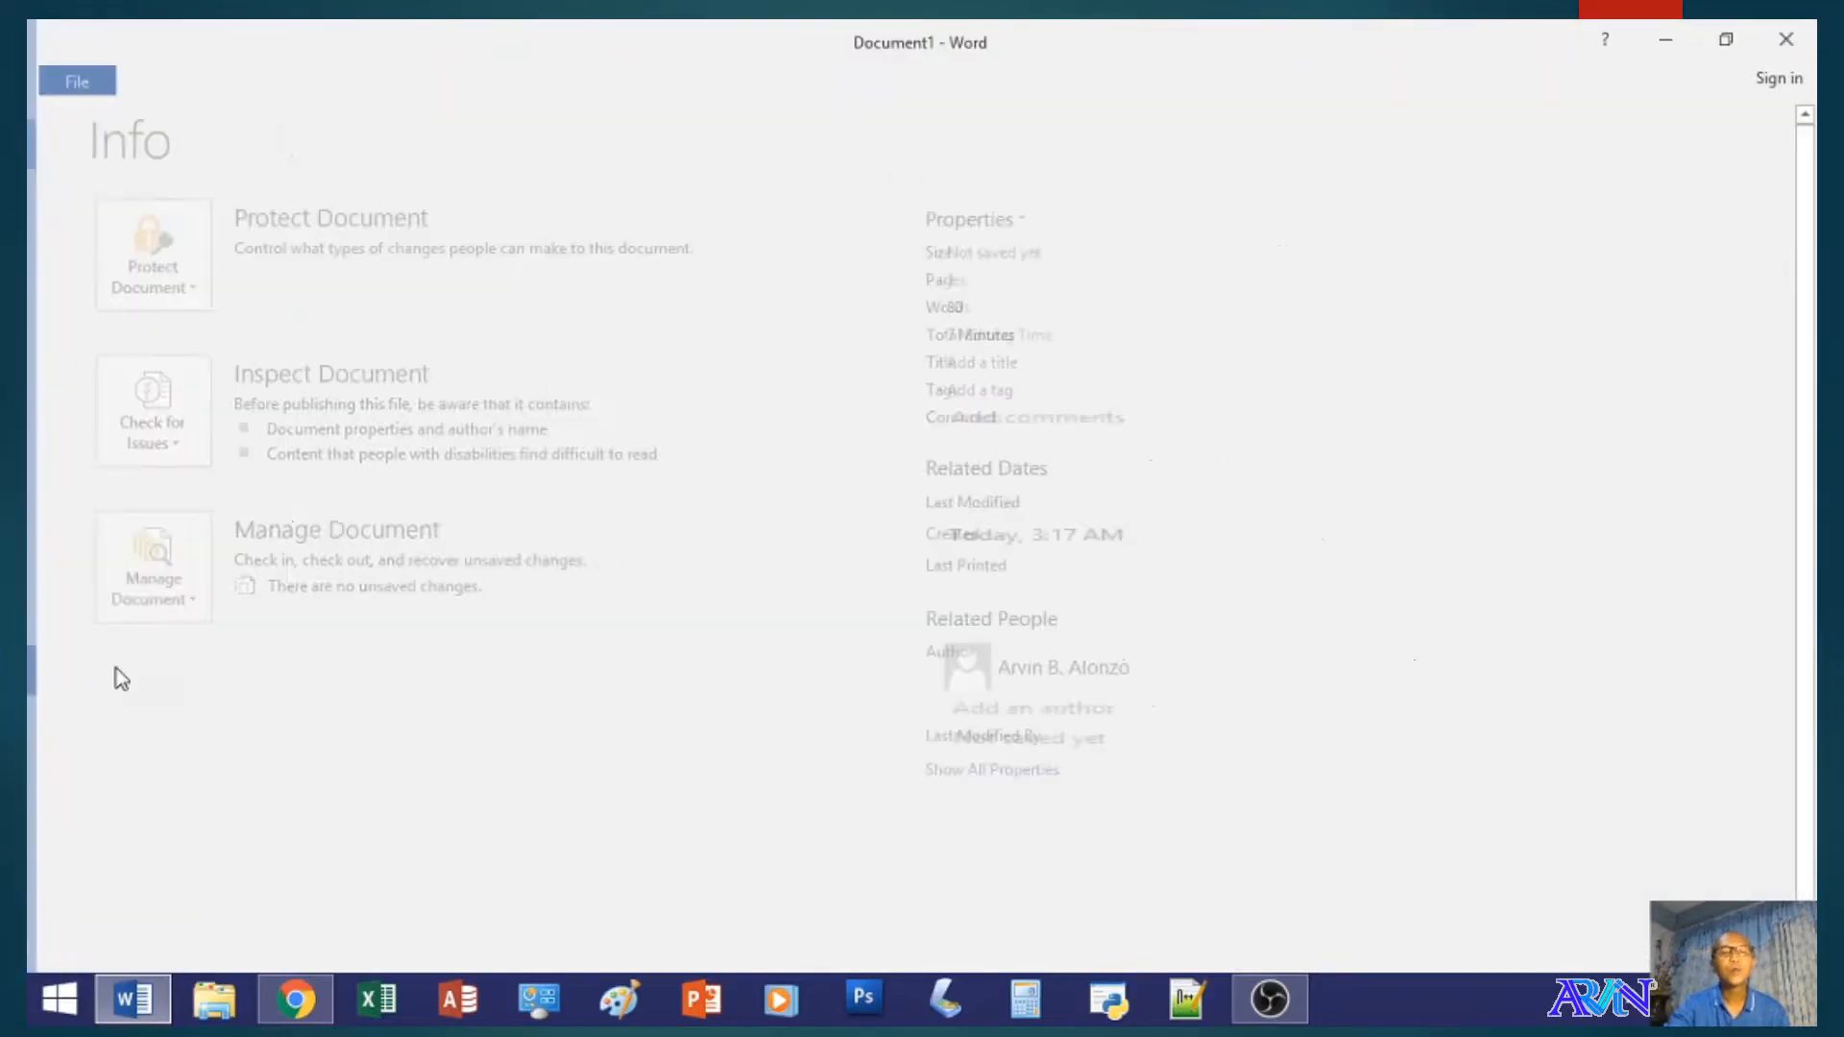
click(540, 184)
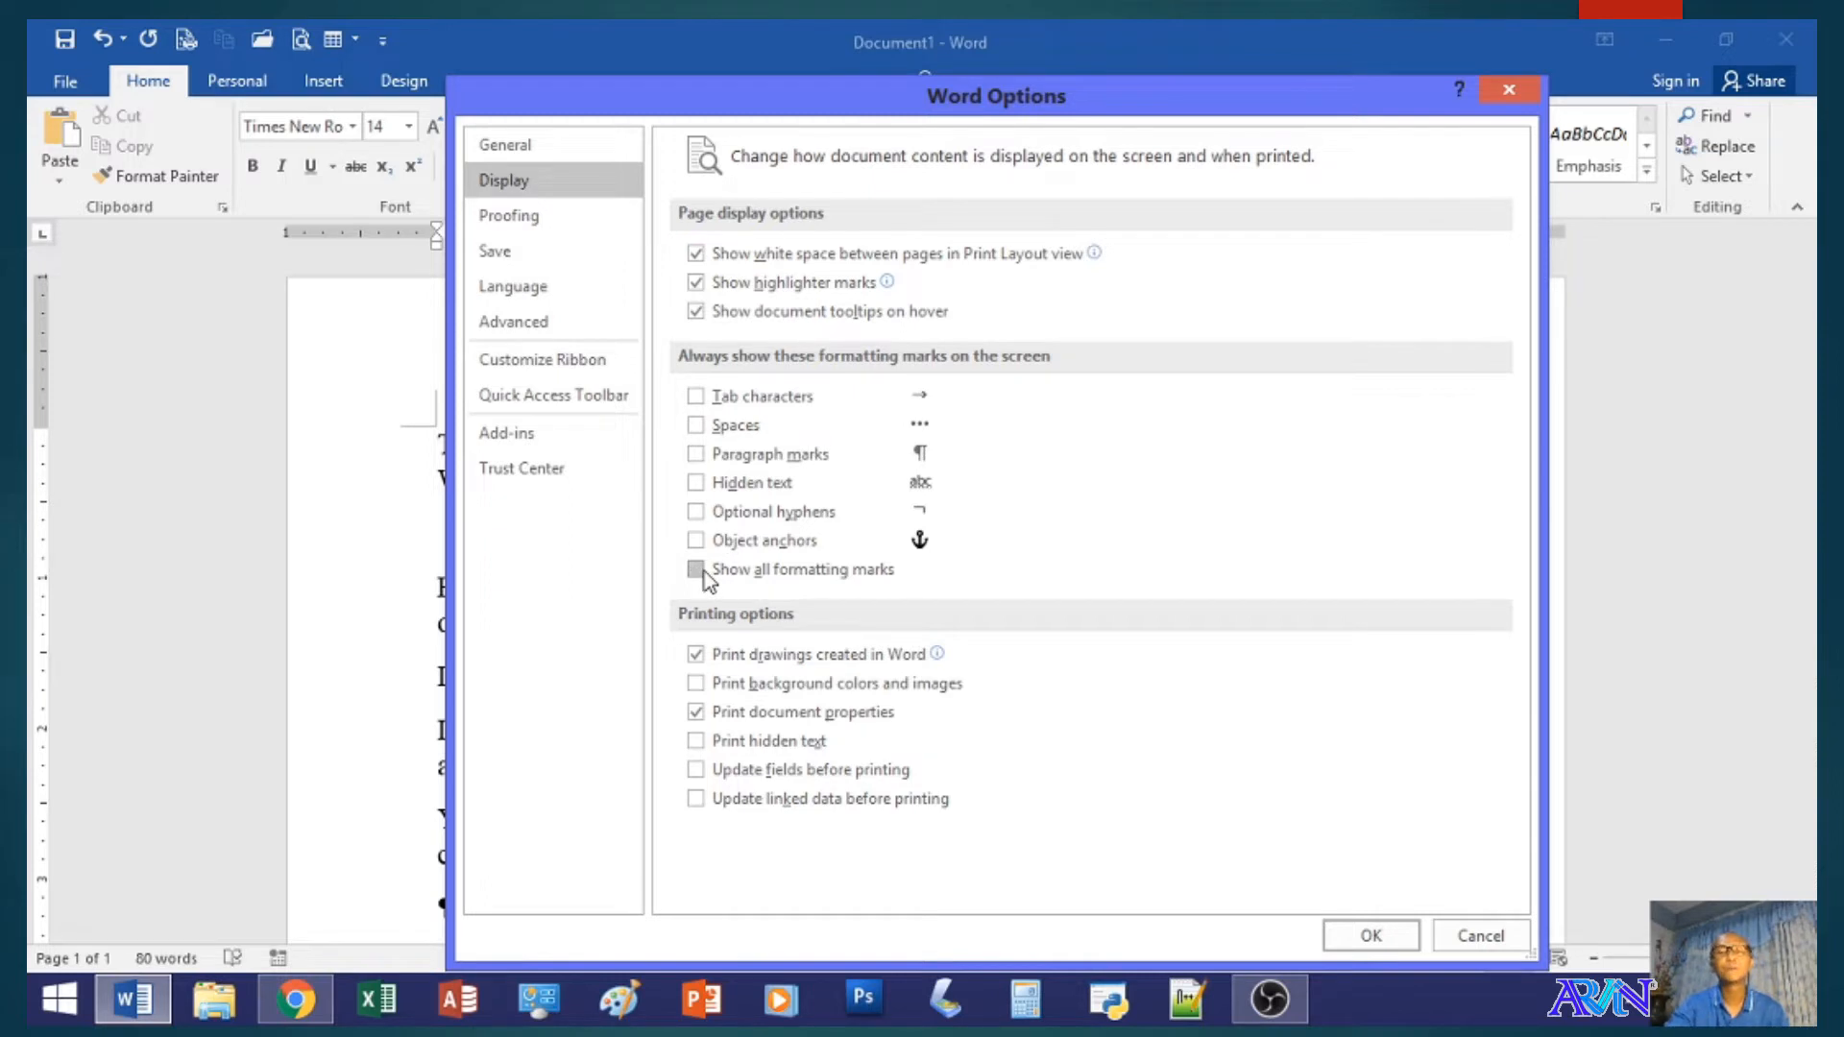
- Switch the Ignore words in UPPERCASE proofing option off and back on
click(538, 217)
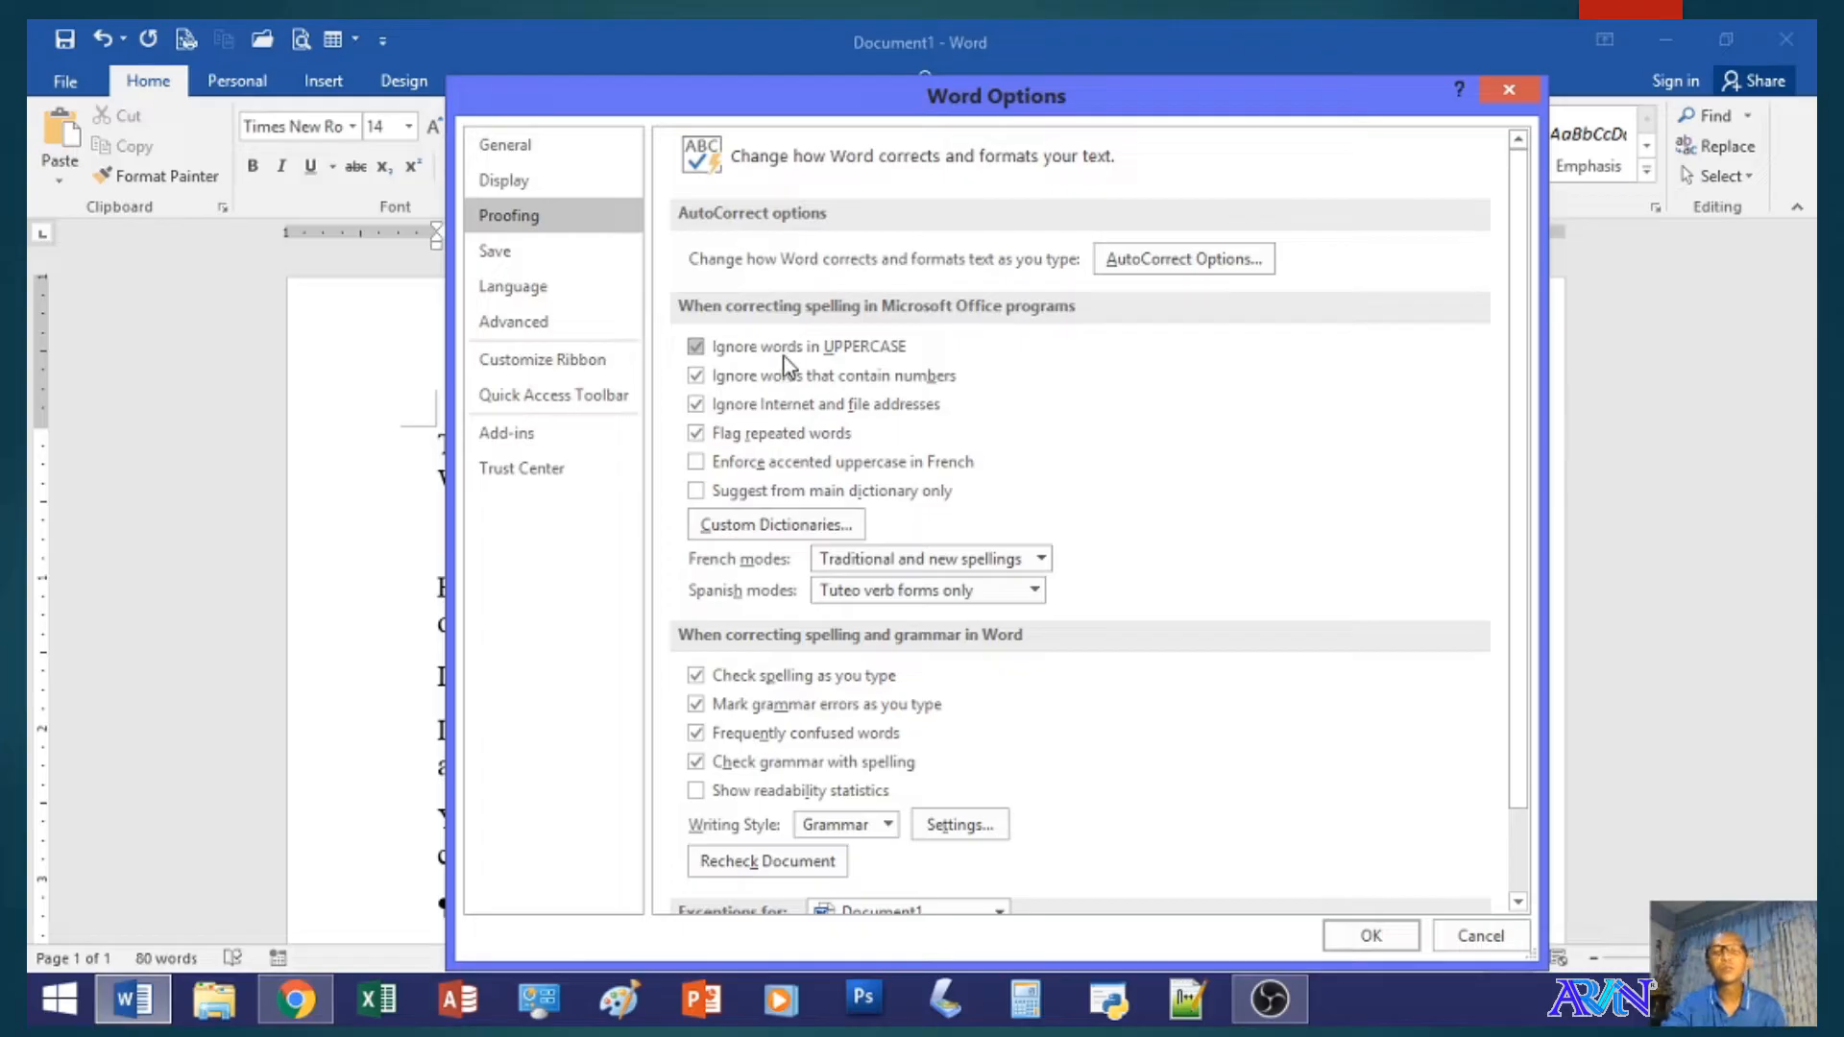
click(712, 350)
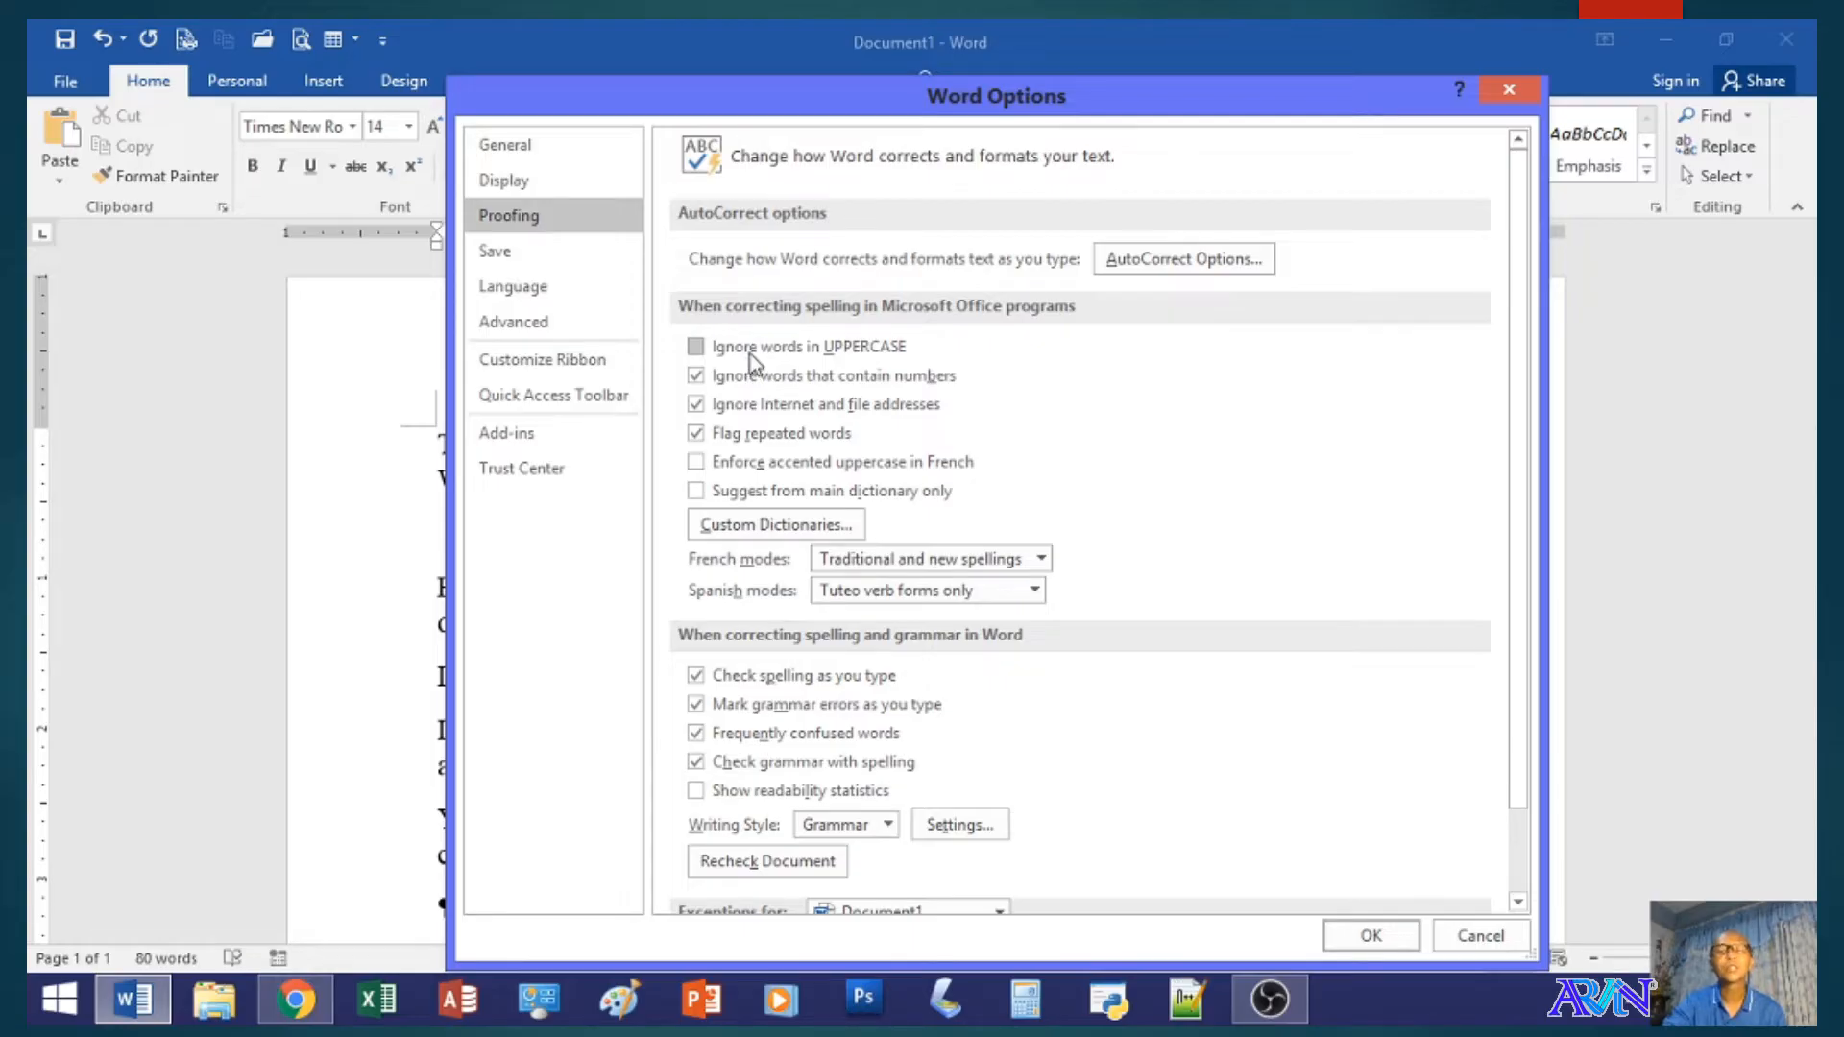
click(697, 349)
- Open the AutoCorrect options and look through the list of text replacements
click(1166, 261)
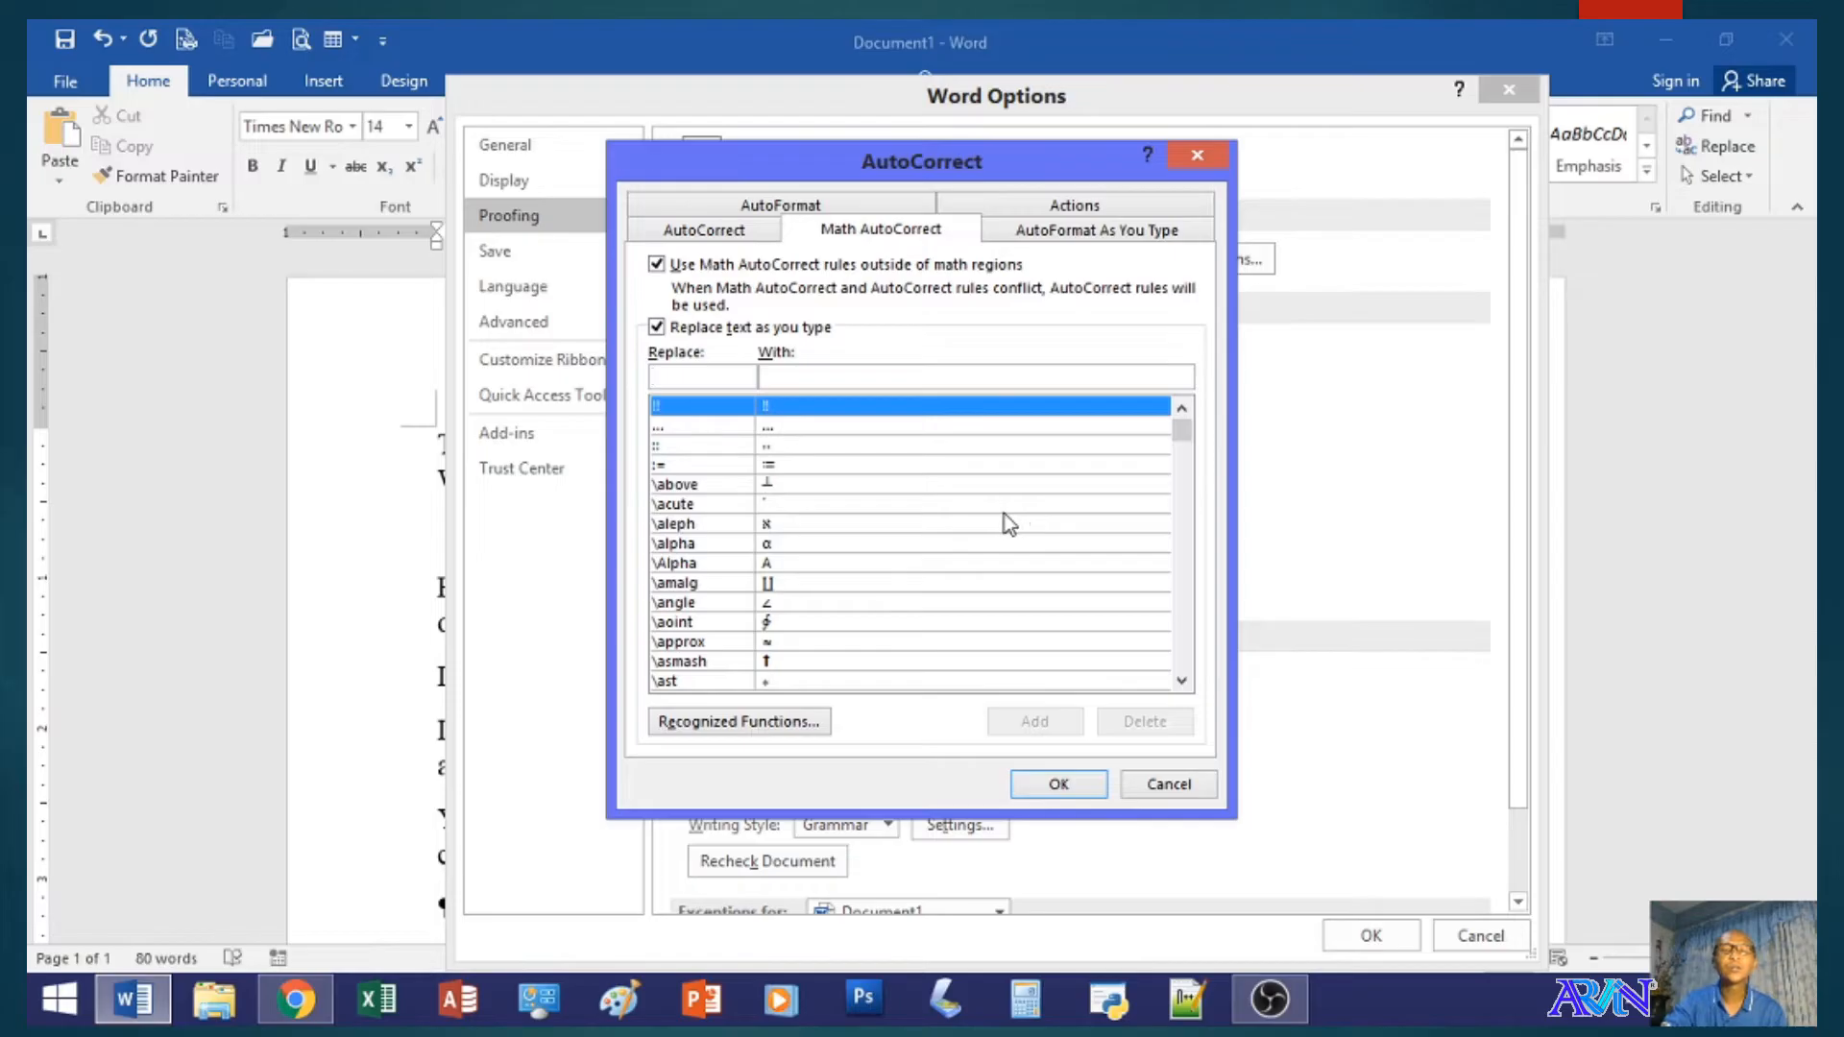
click(691, 233)
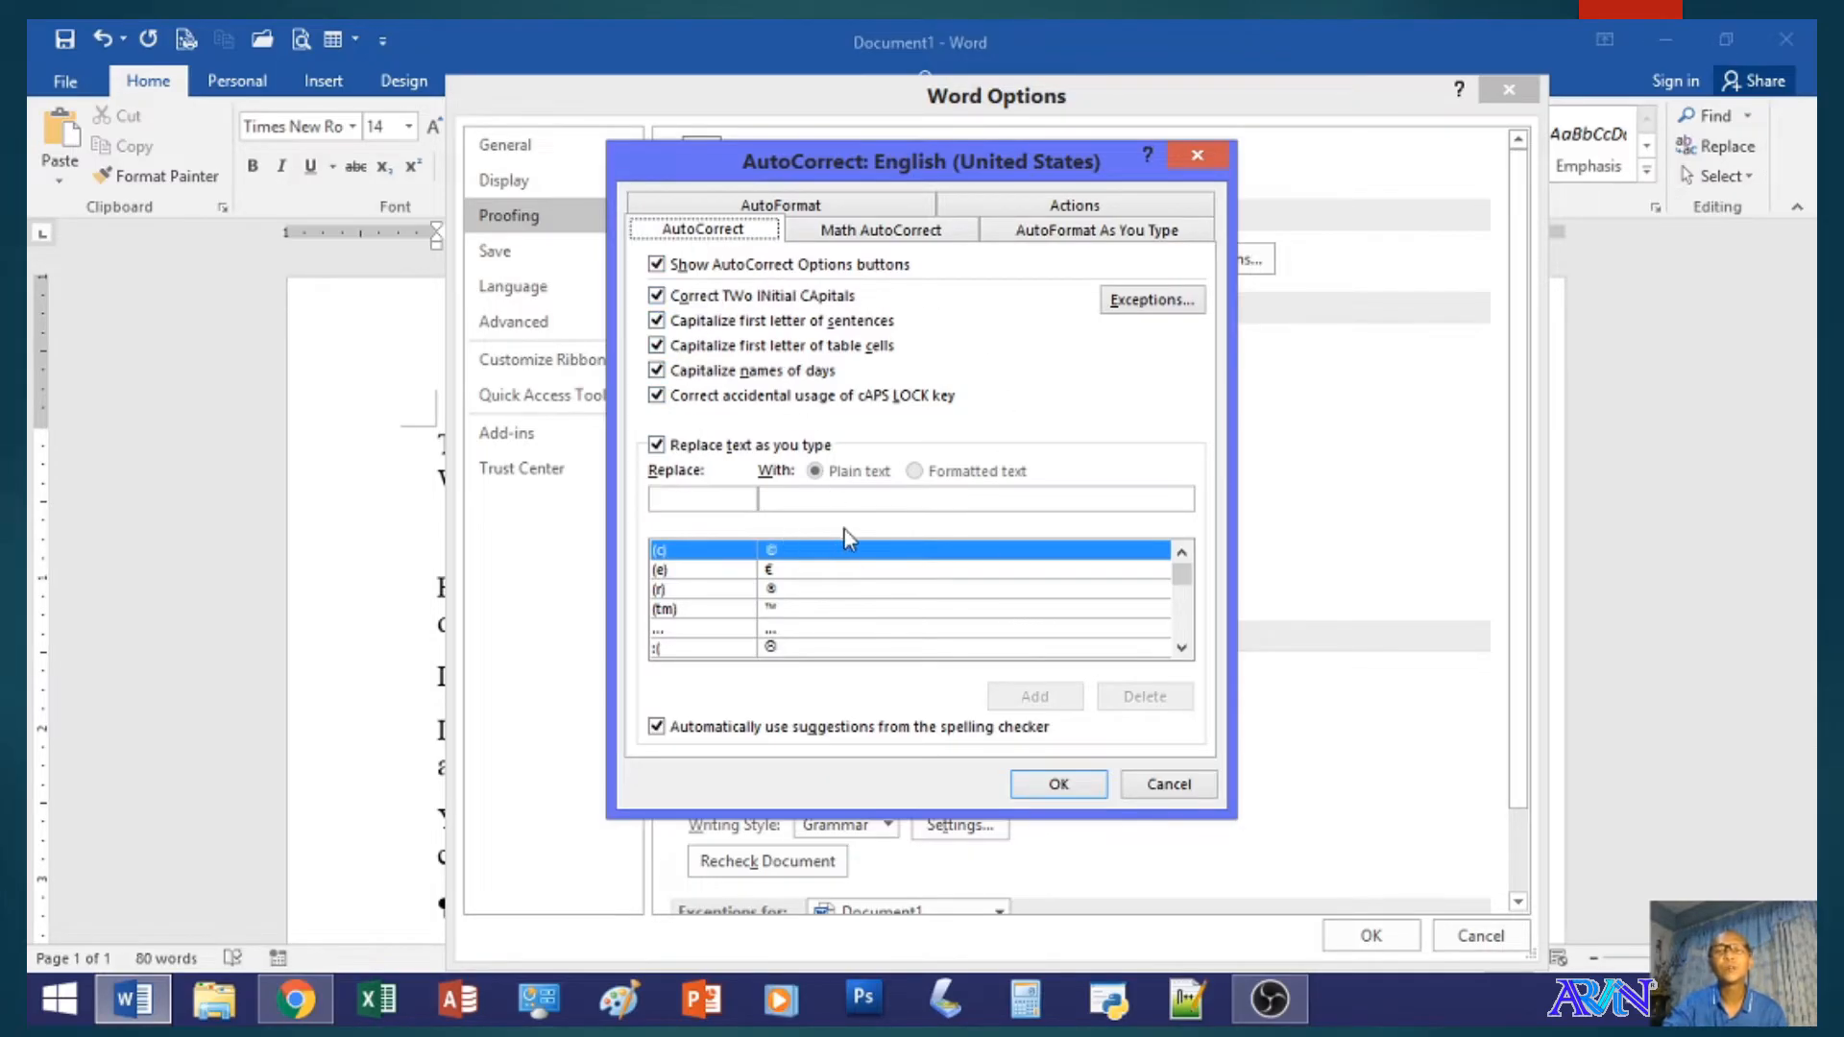
click(1181, 647)
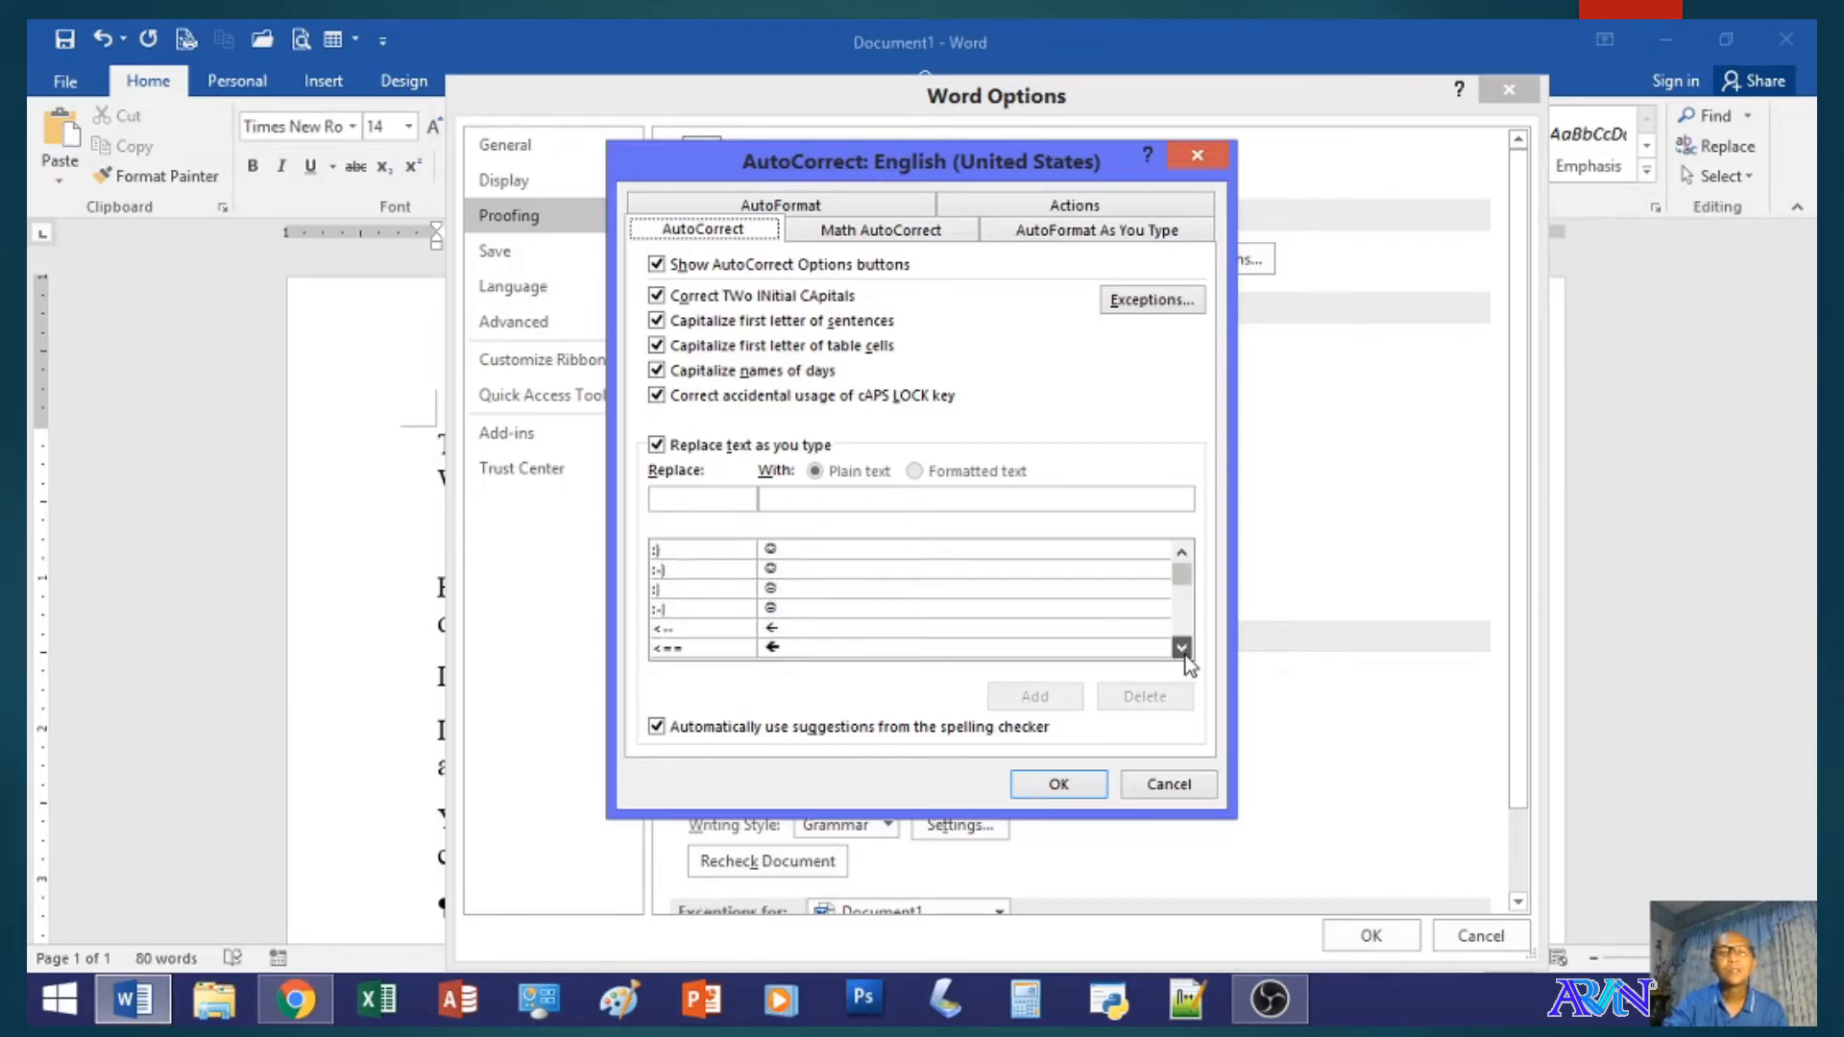
click(1181, 647)
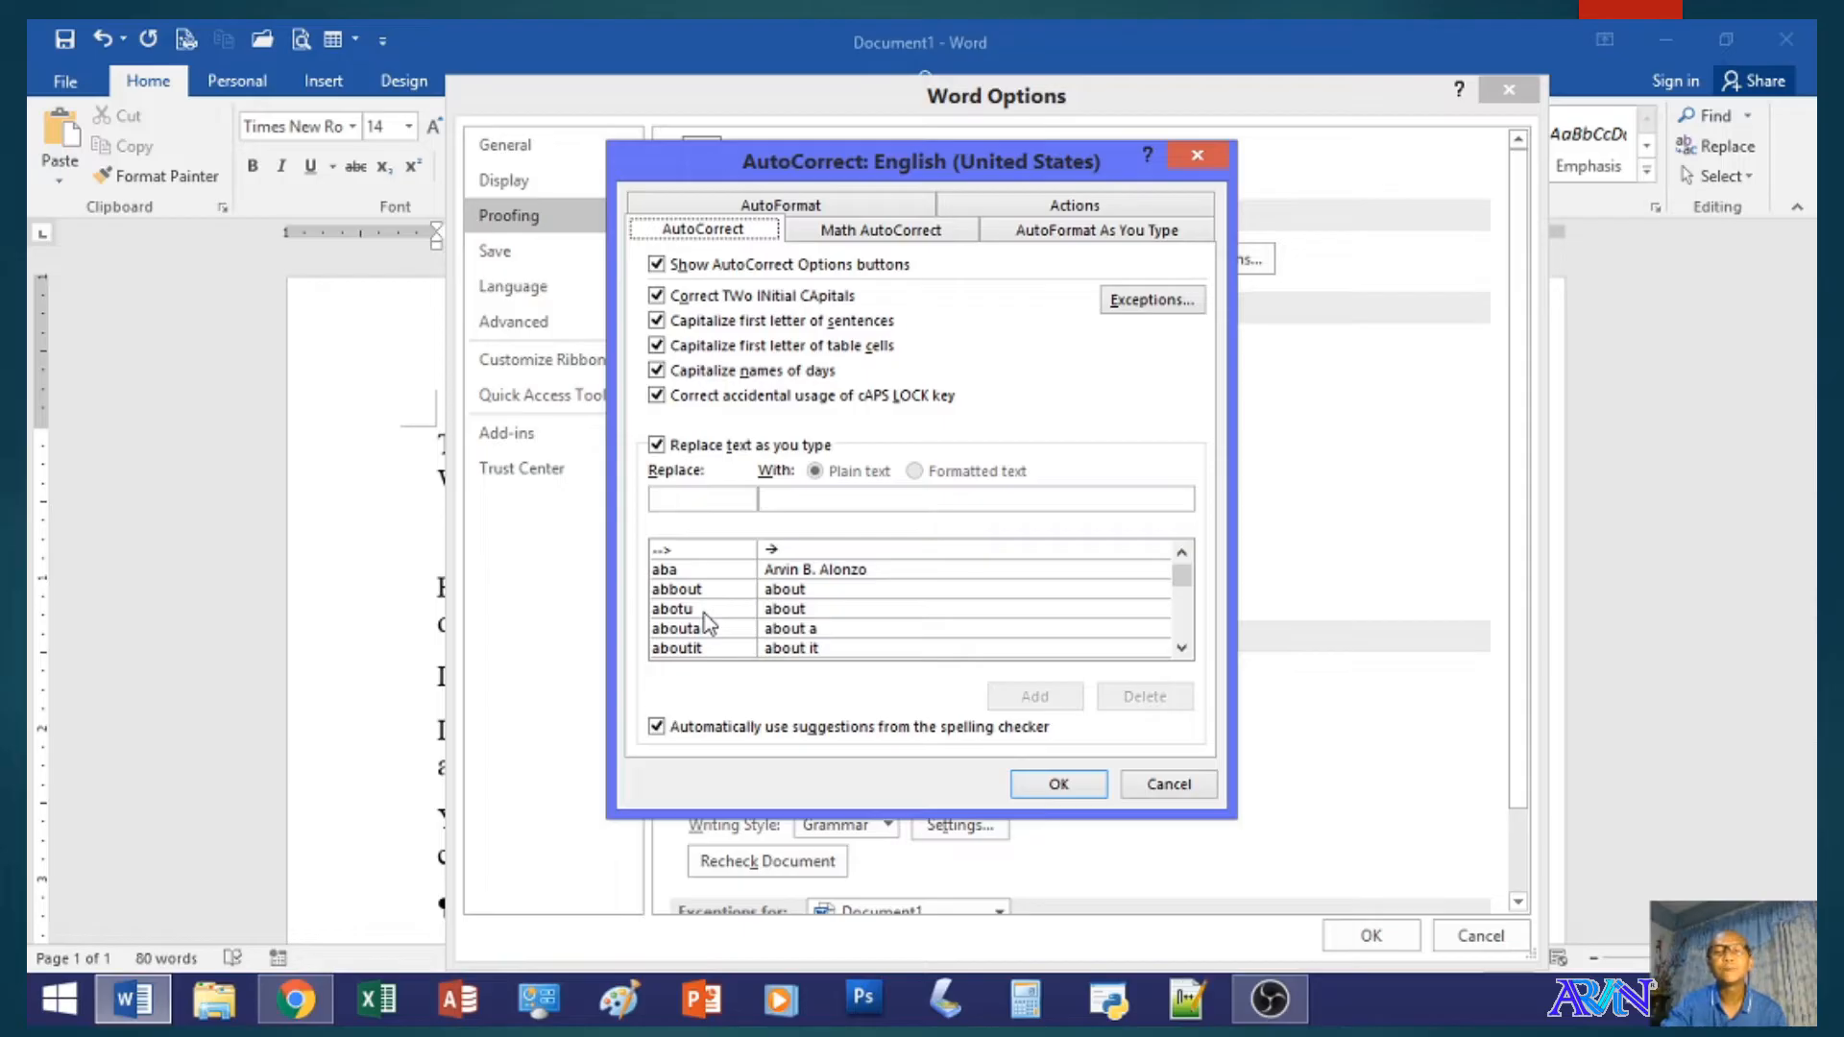
scroll(721, 607, up, 5)
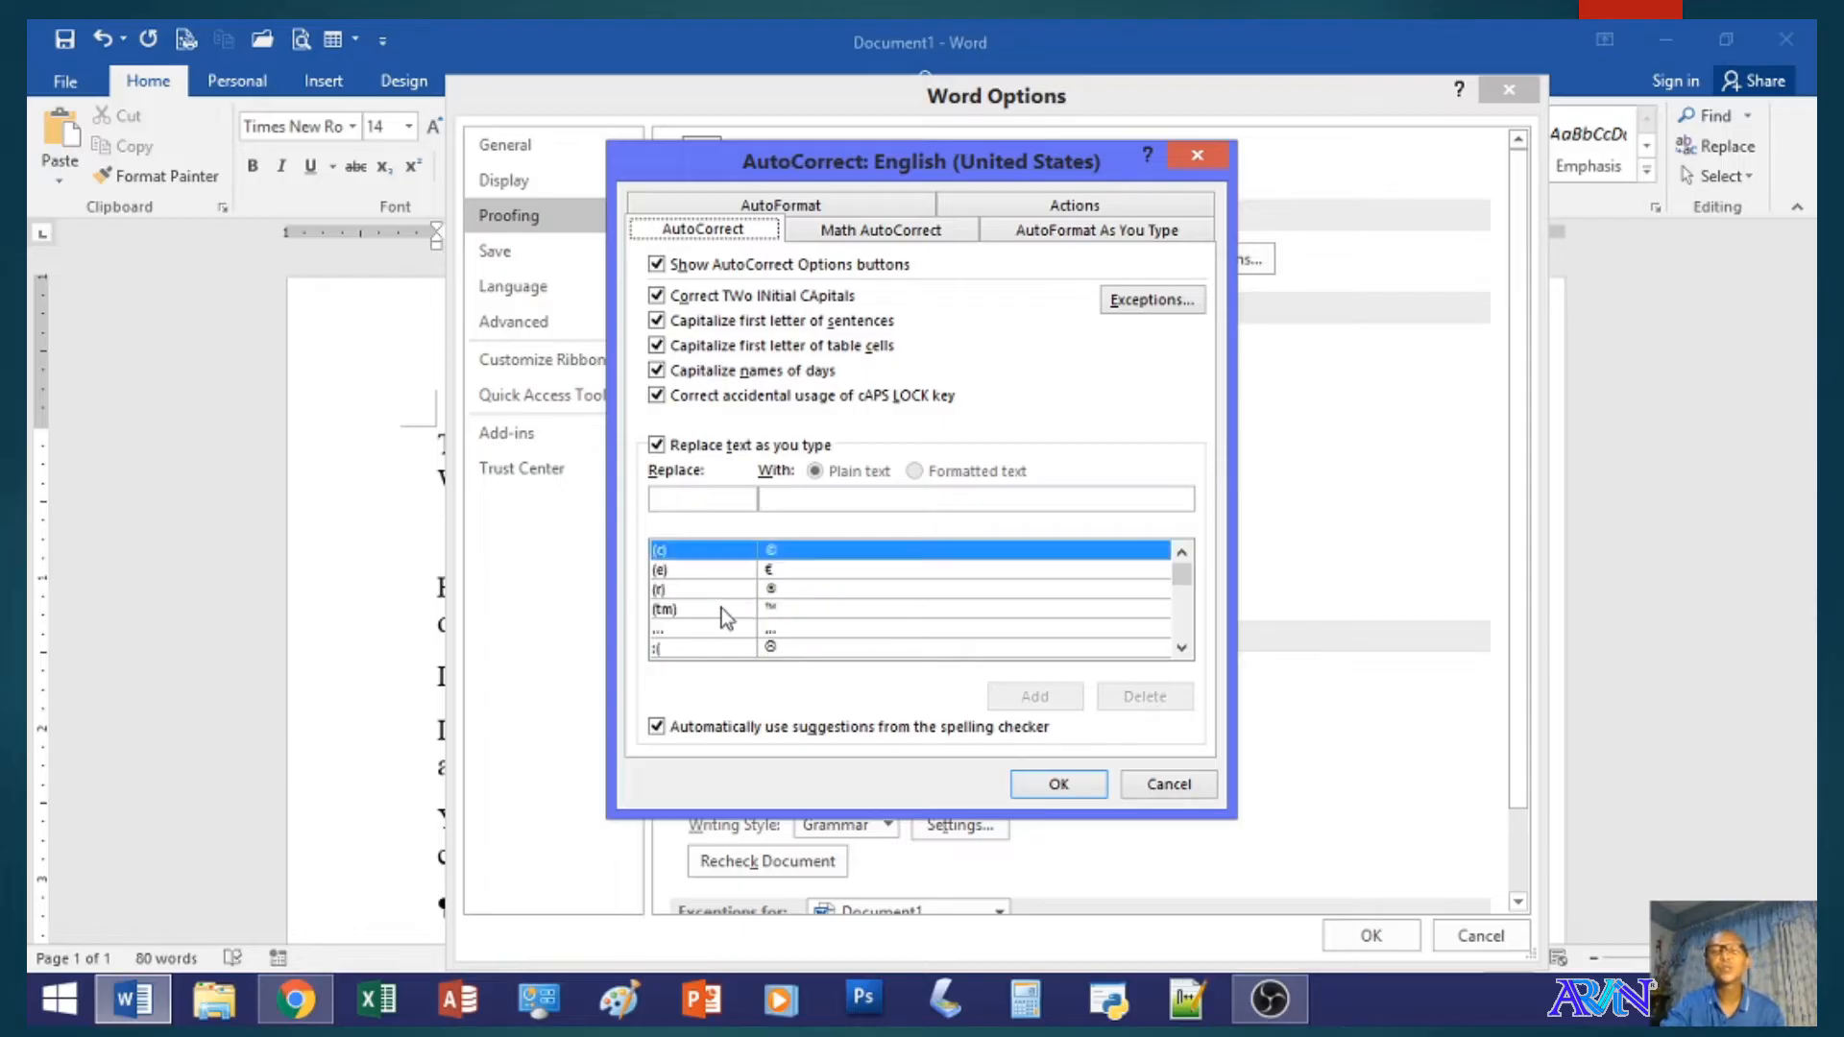
- Enter bsba as the text to replace for a new AutoCorrect entry
click(700, 500)
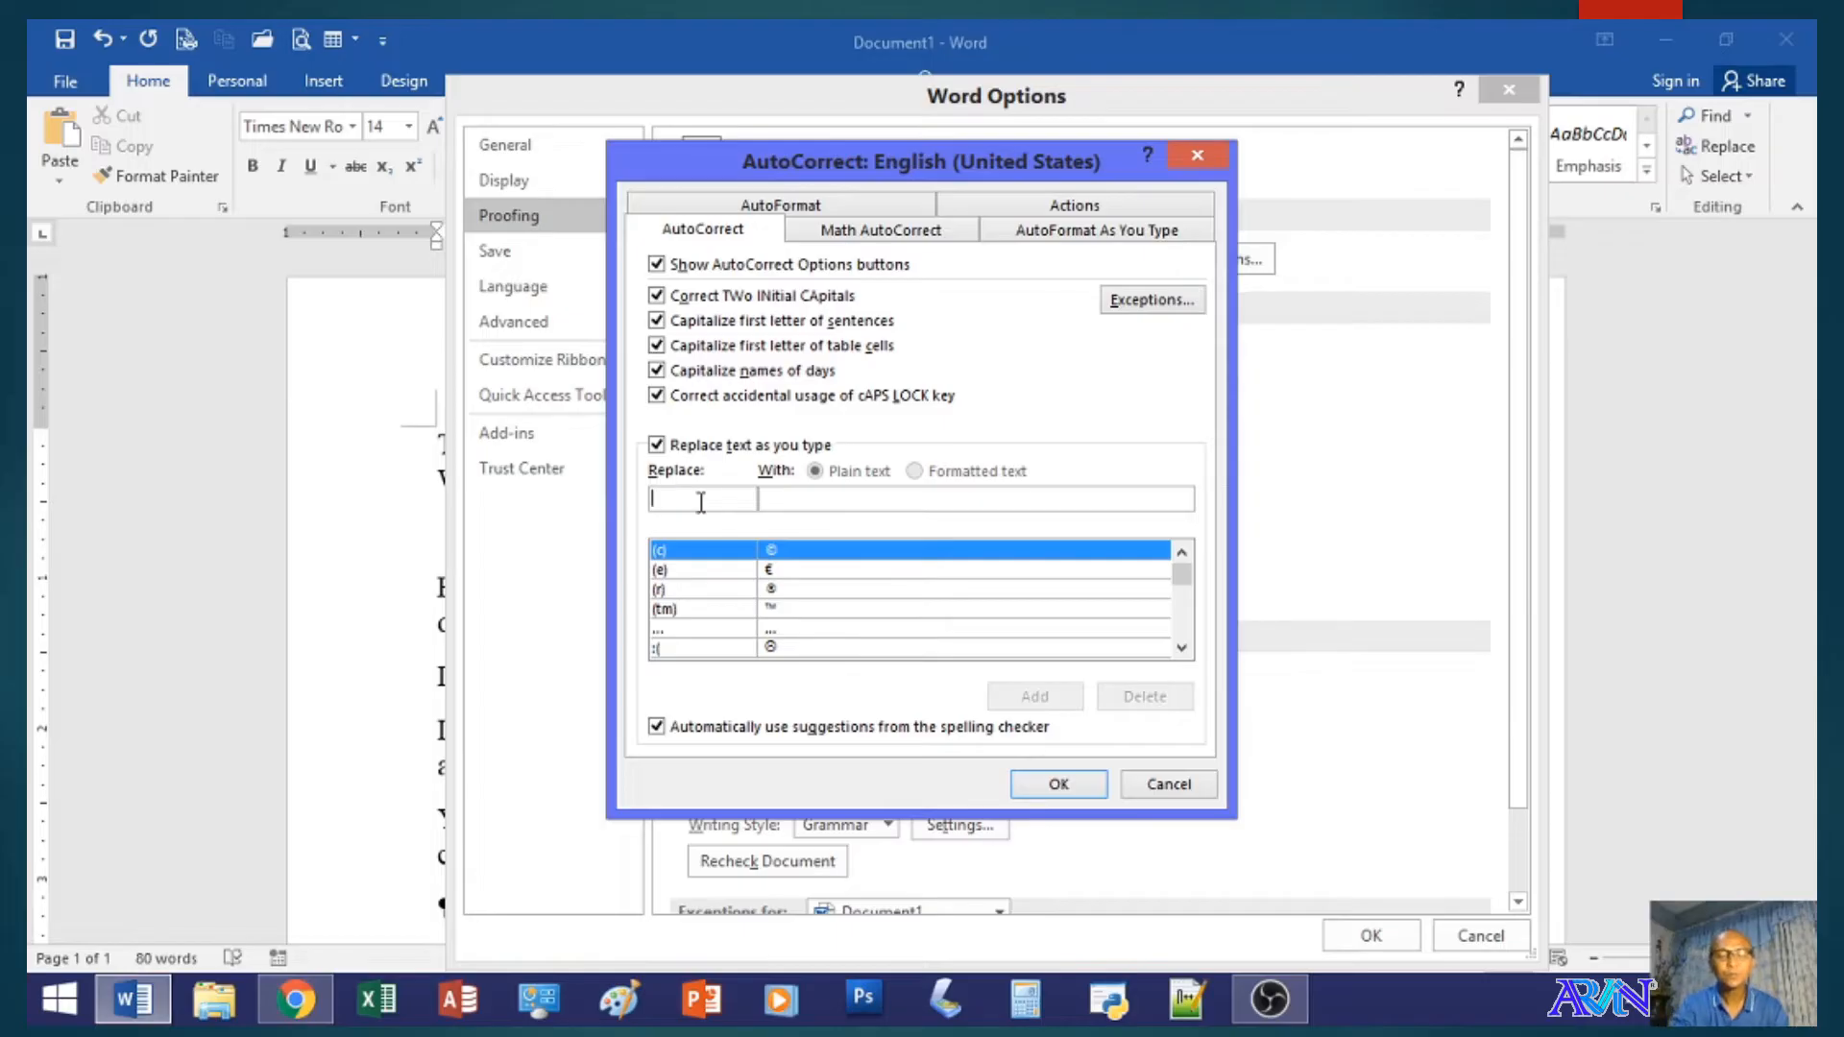
text(bsa)
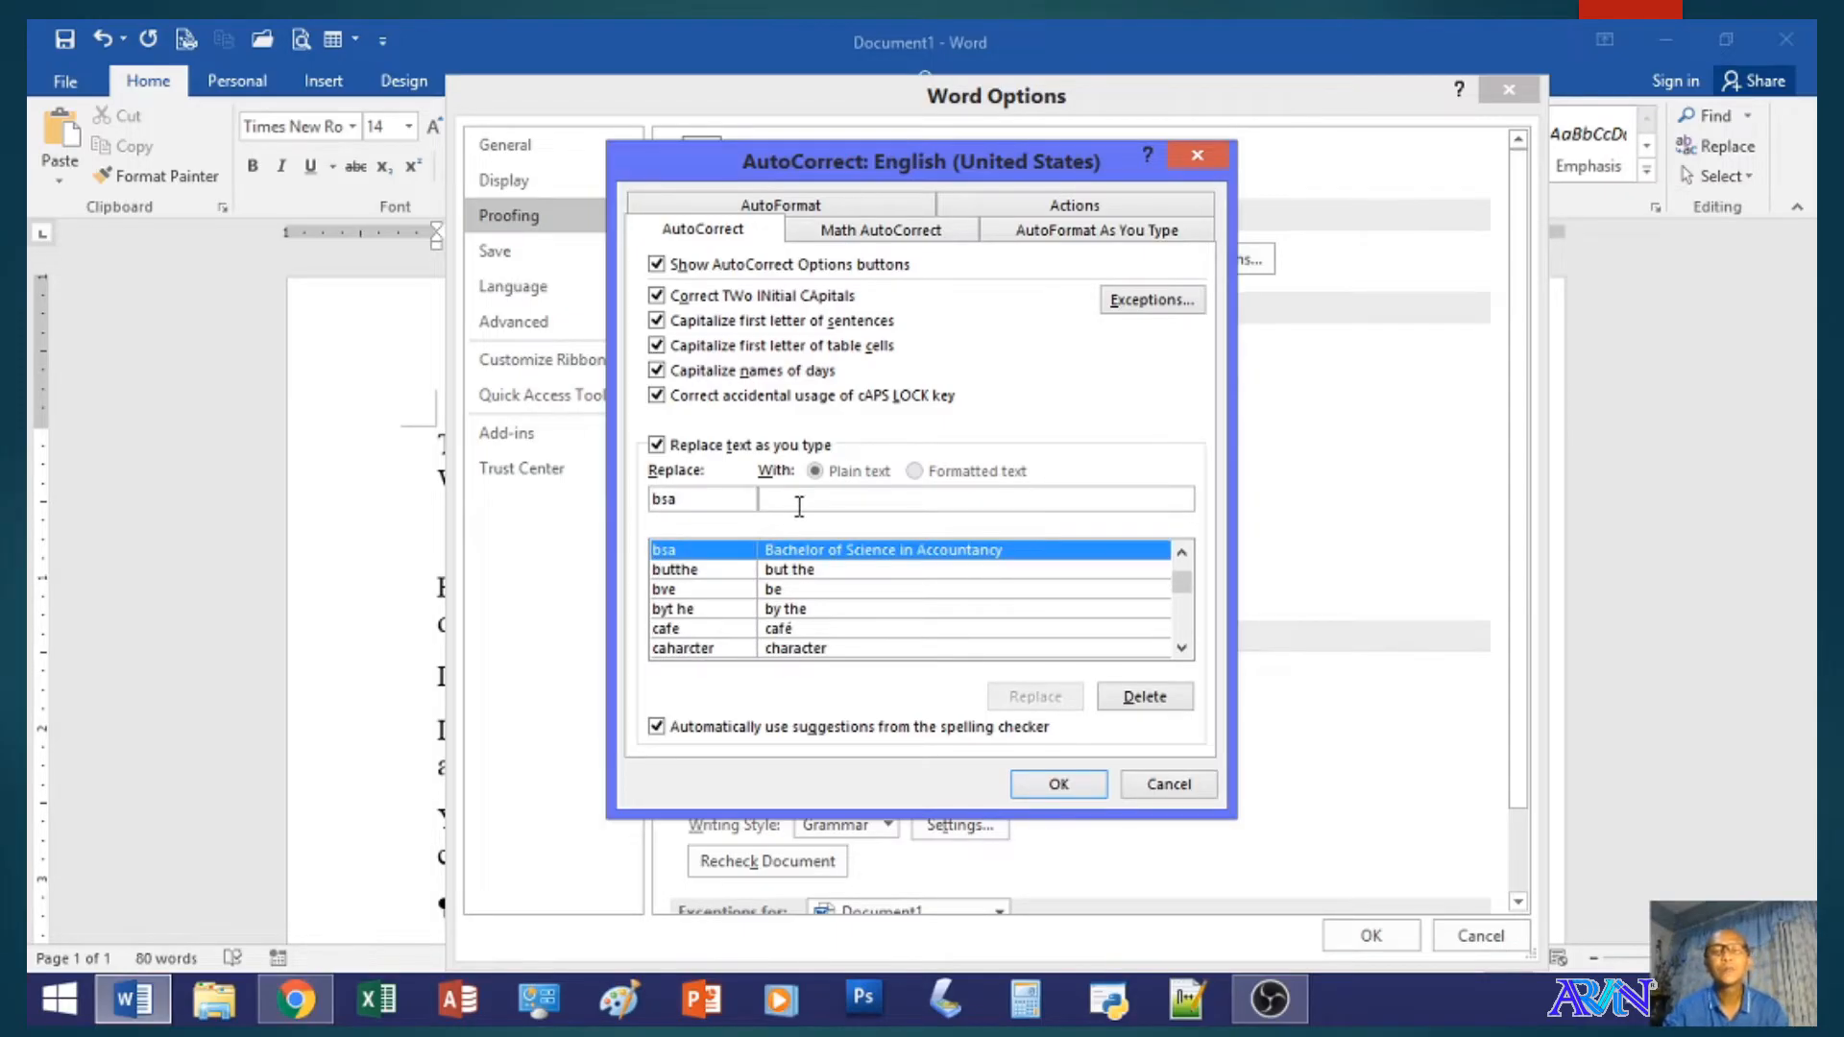
key(BackSpace)
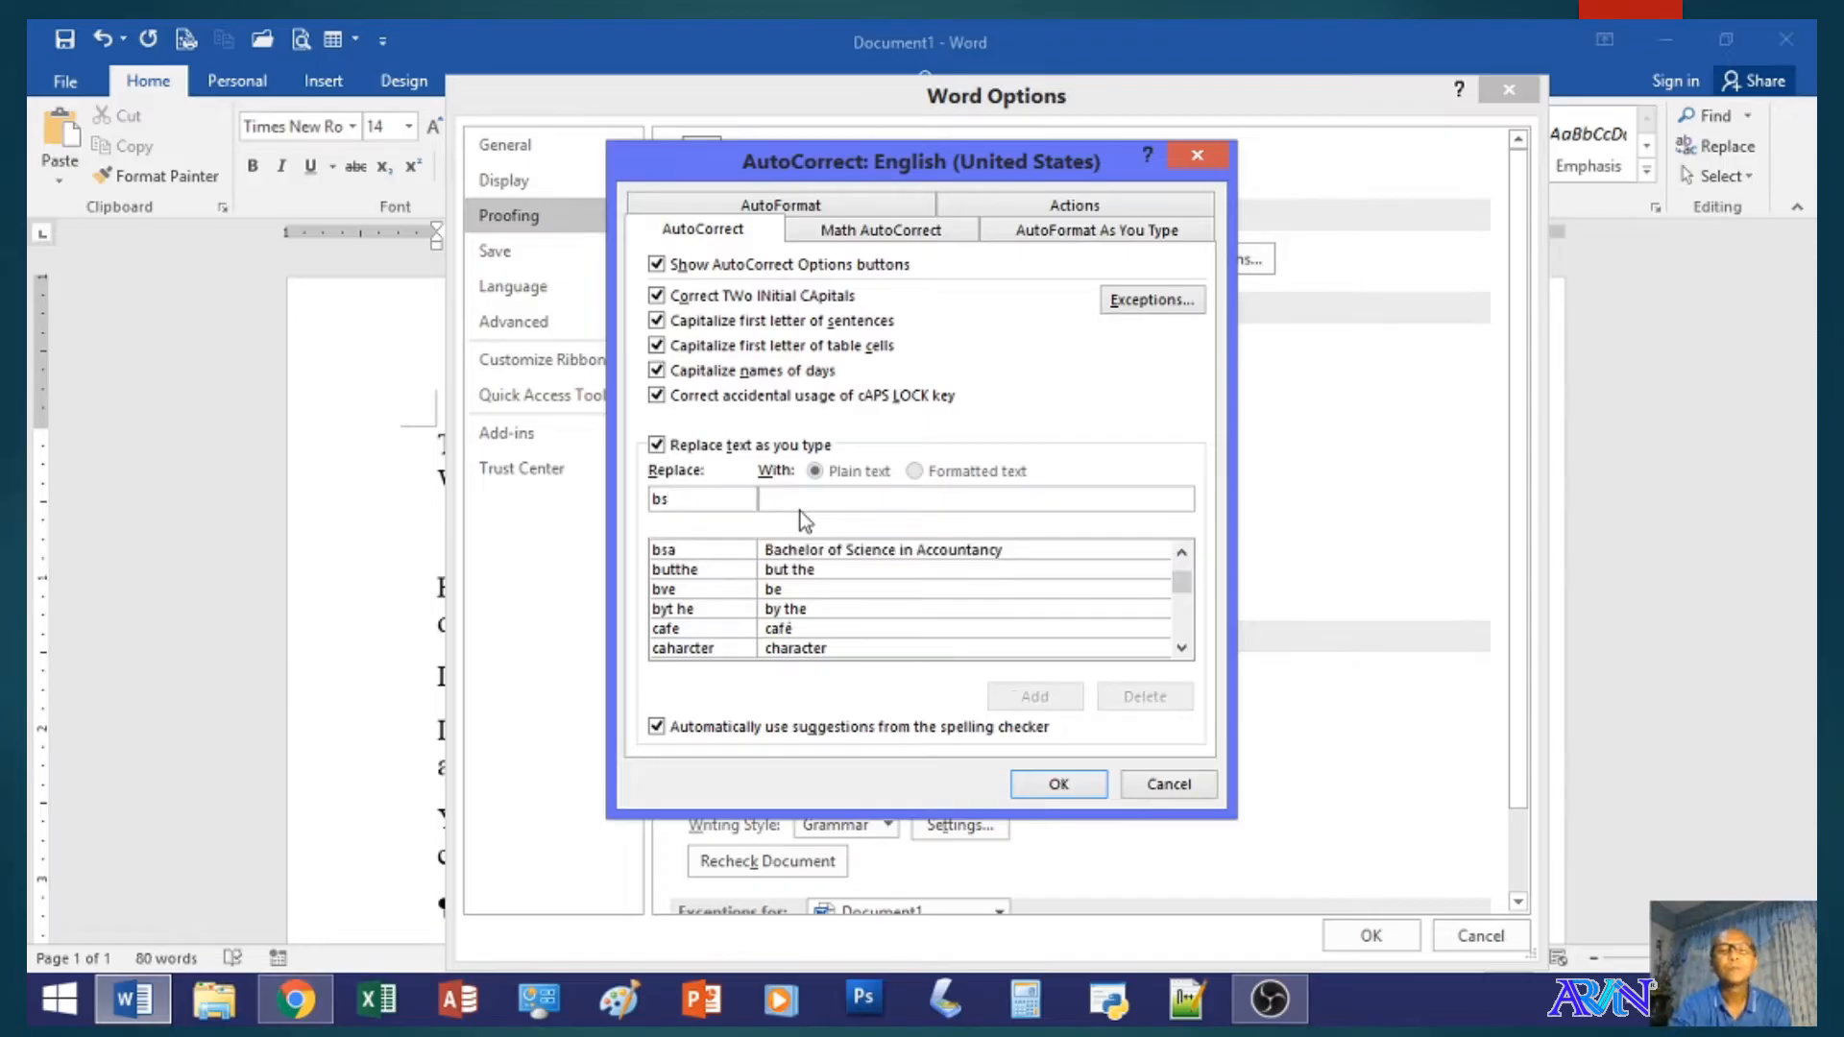
text(ba)
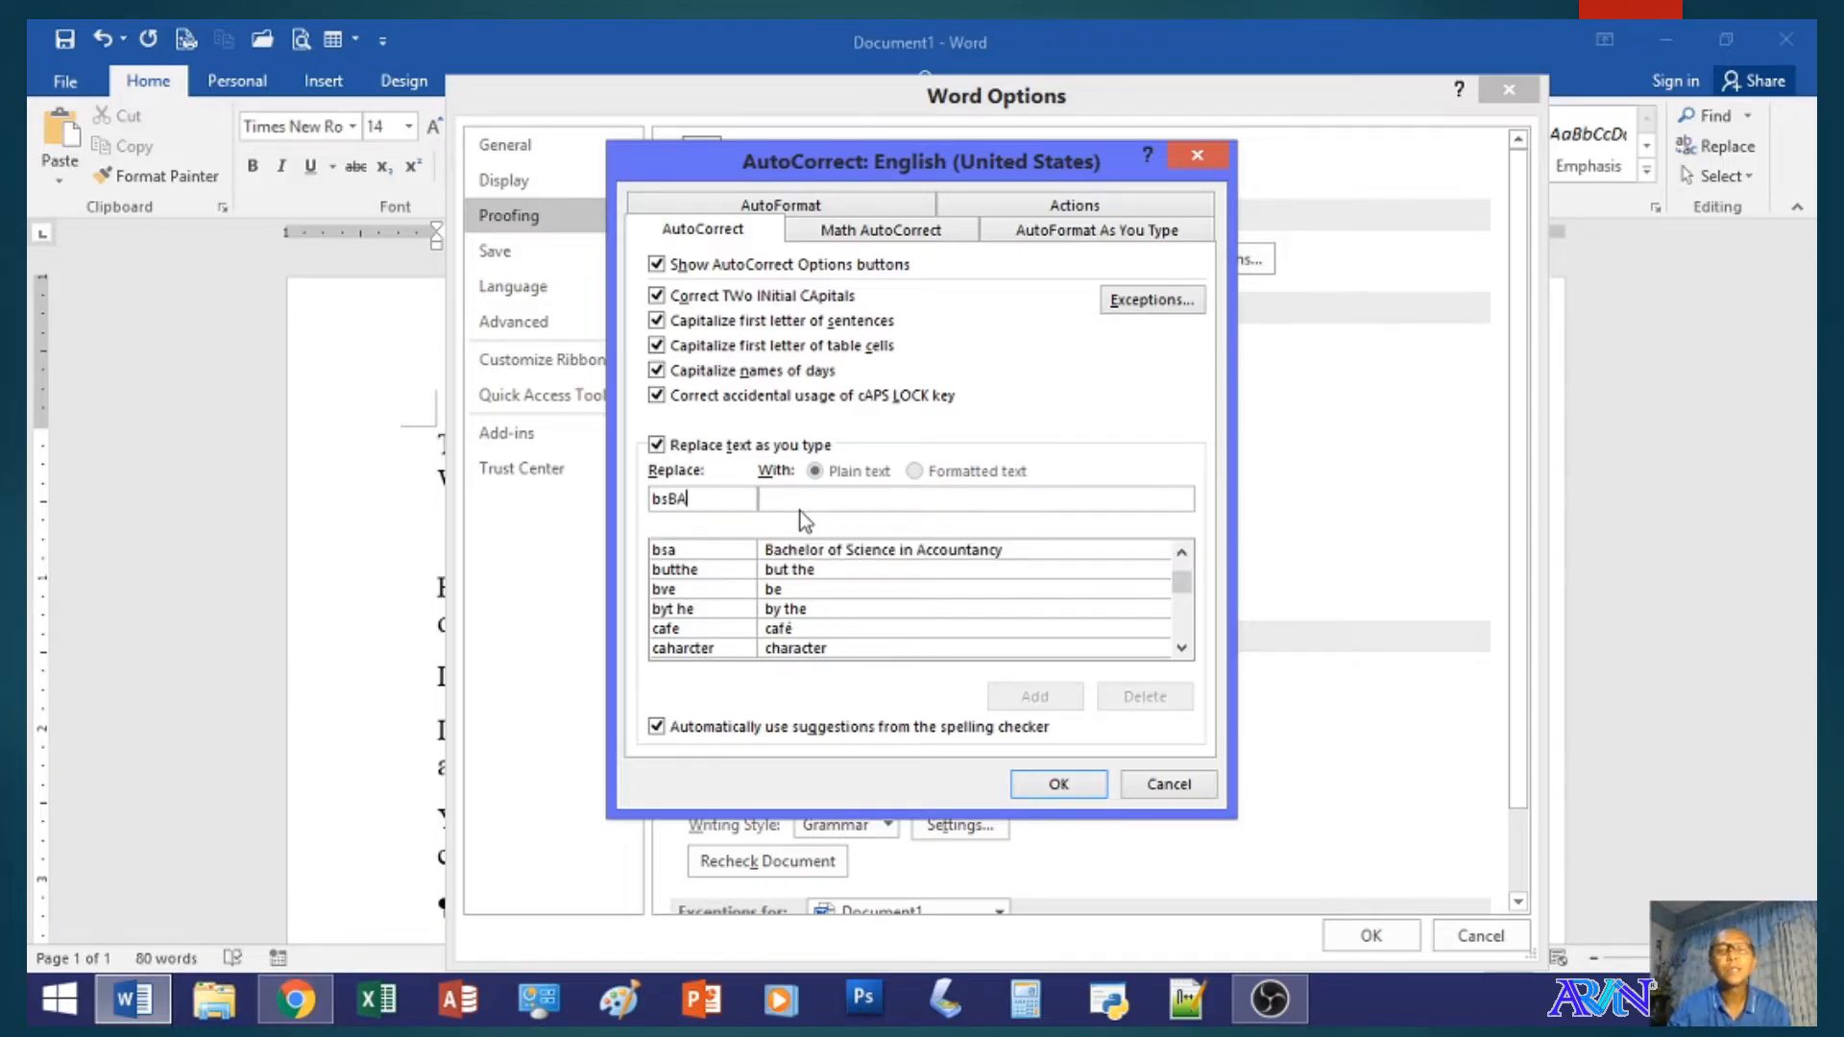
key(BackSpace)
text(a)
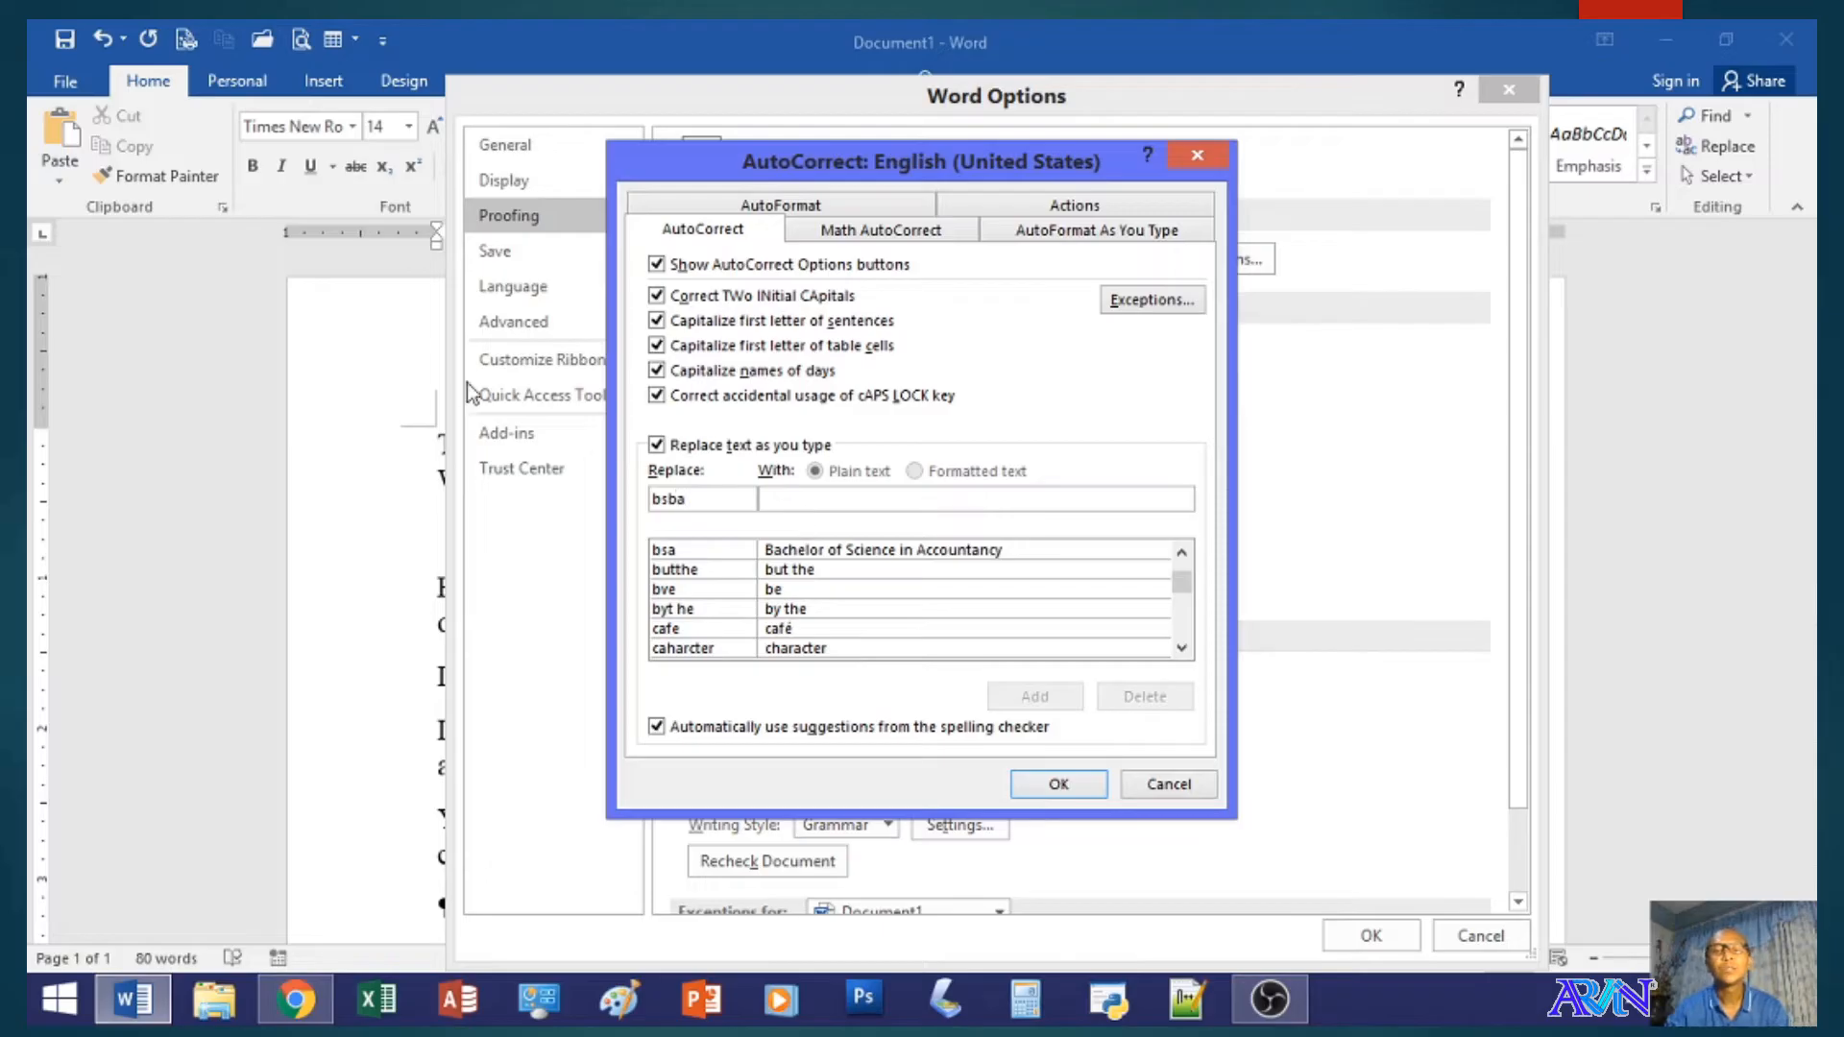
- Set the replacement text to BS in Business Administration, add the AutoCorrect entry, and apply the Word options
click(801, 496)
text(BS)
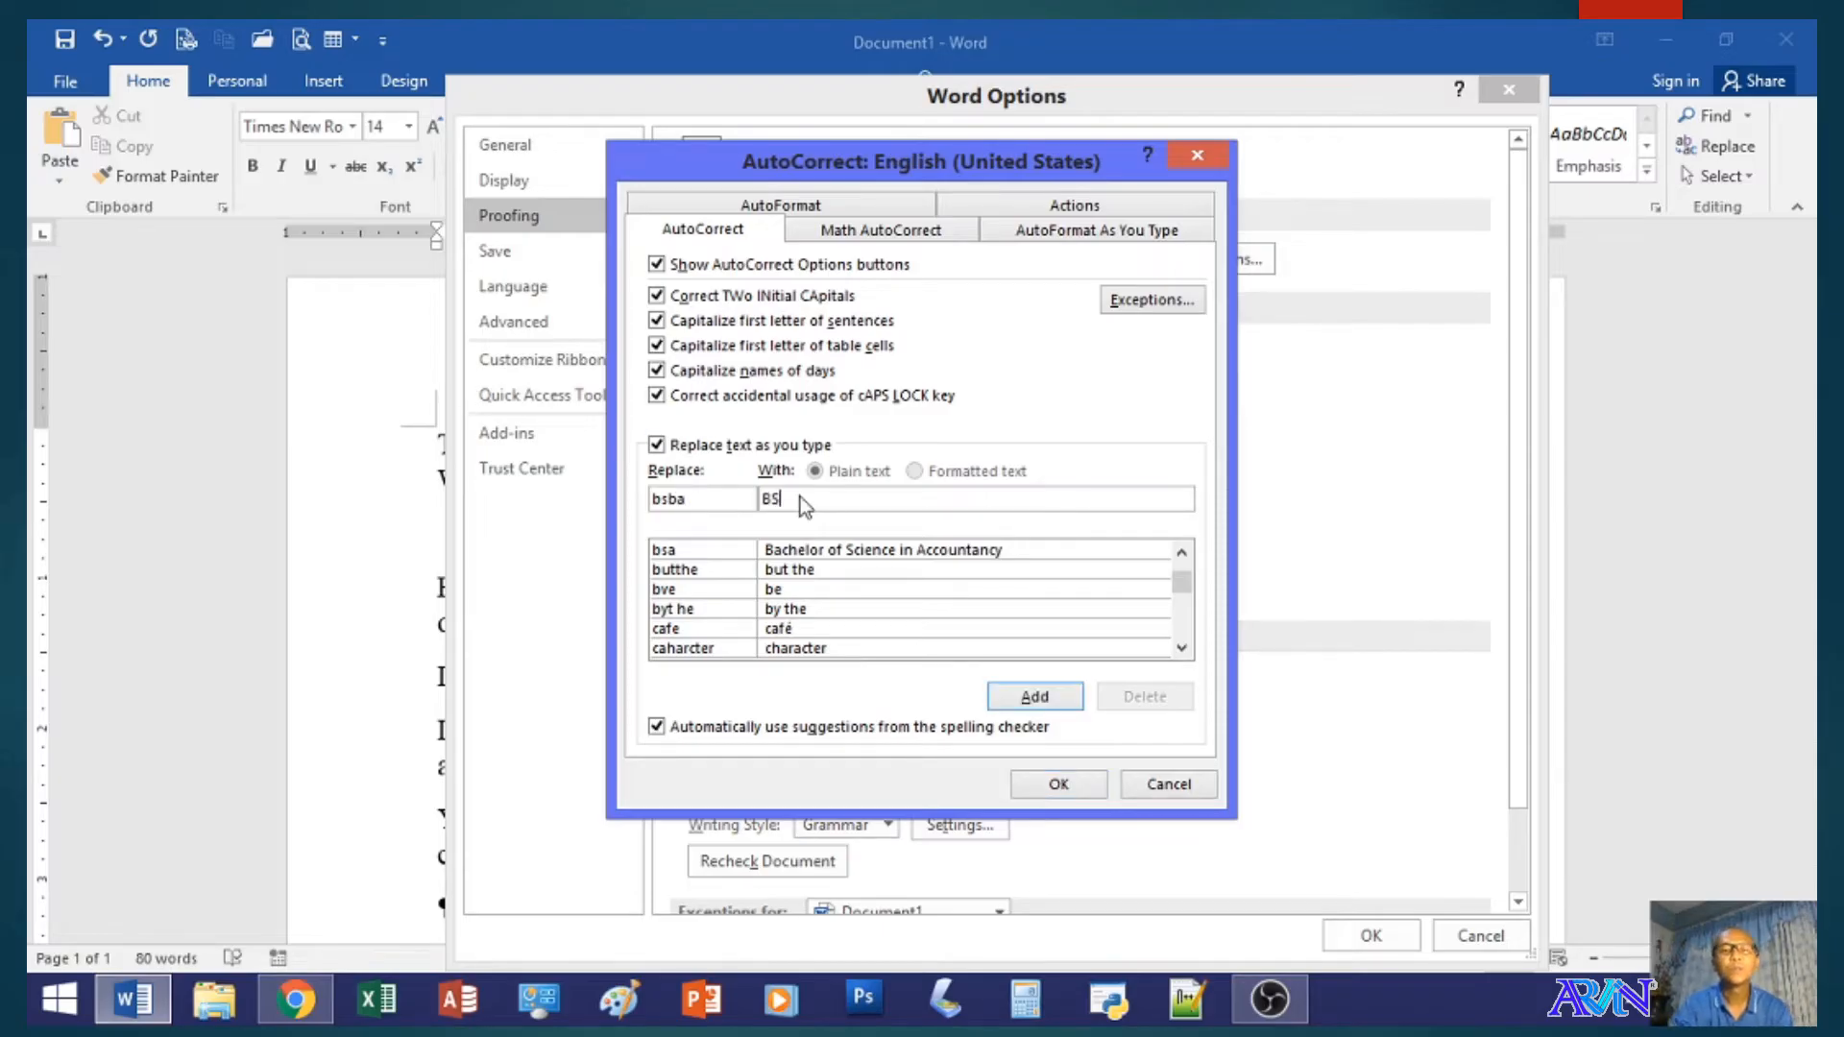
text( in)
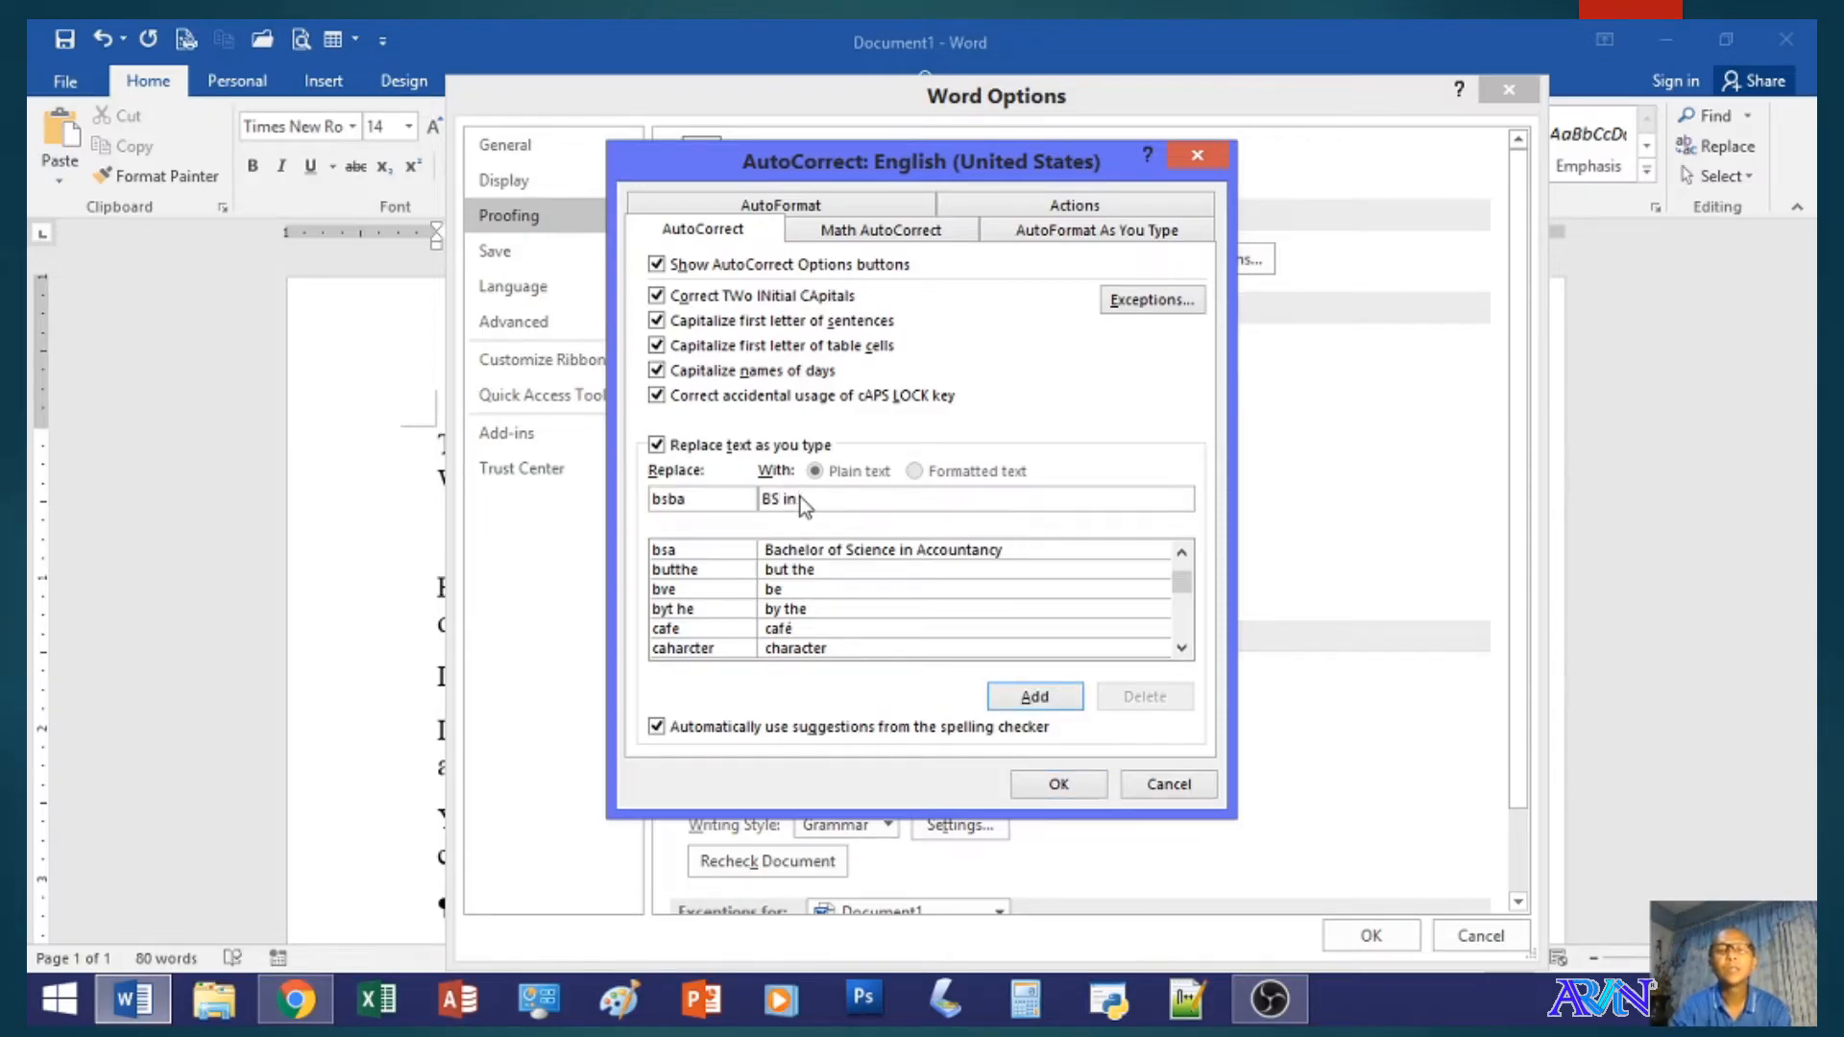
text( Business Administration)
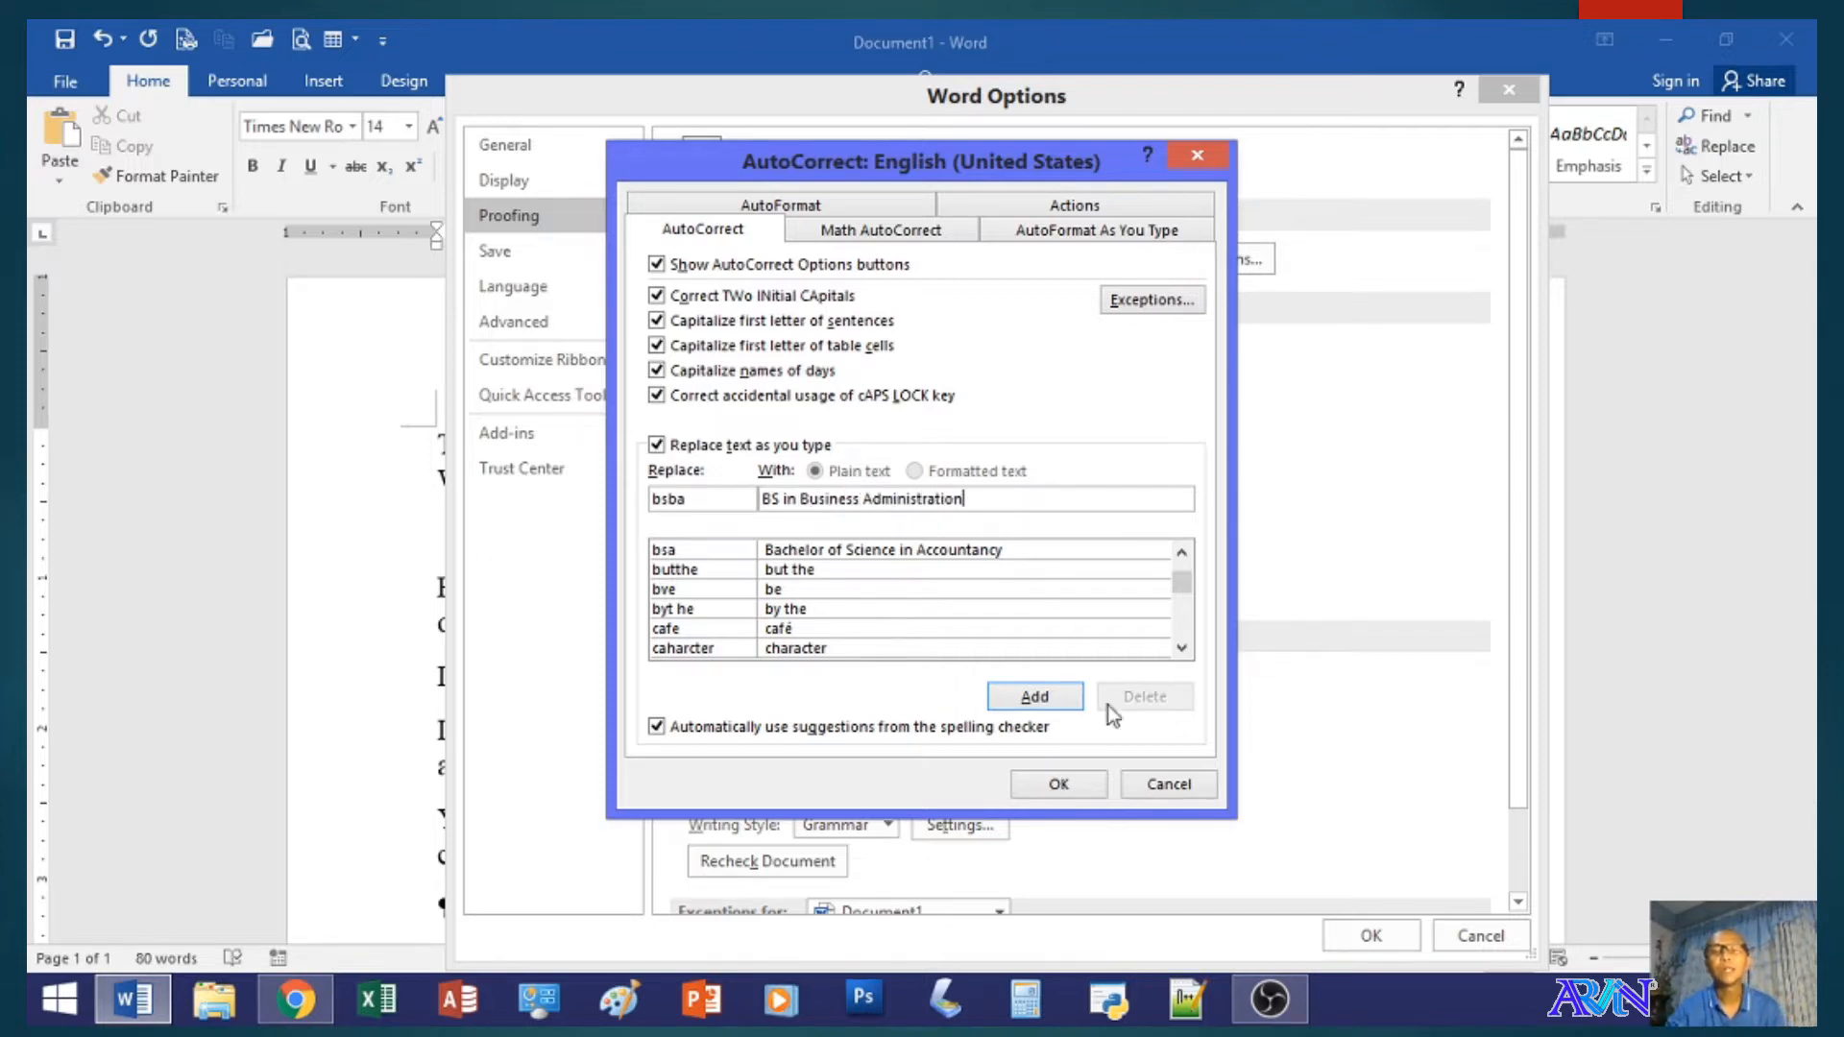
click(1029, 698)
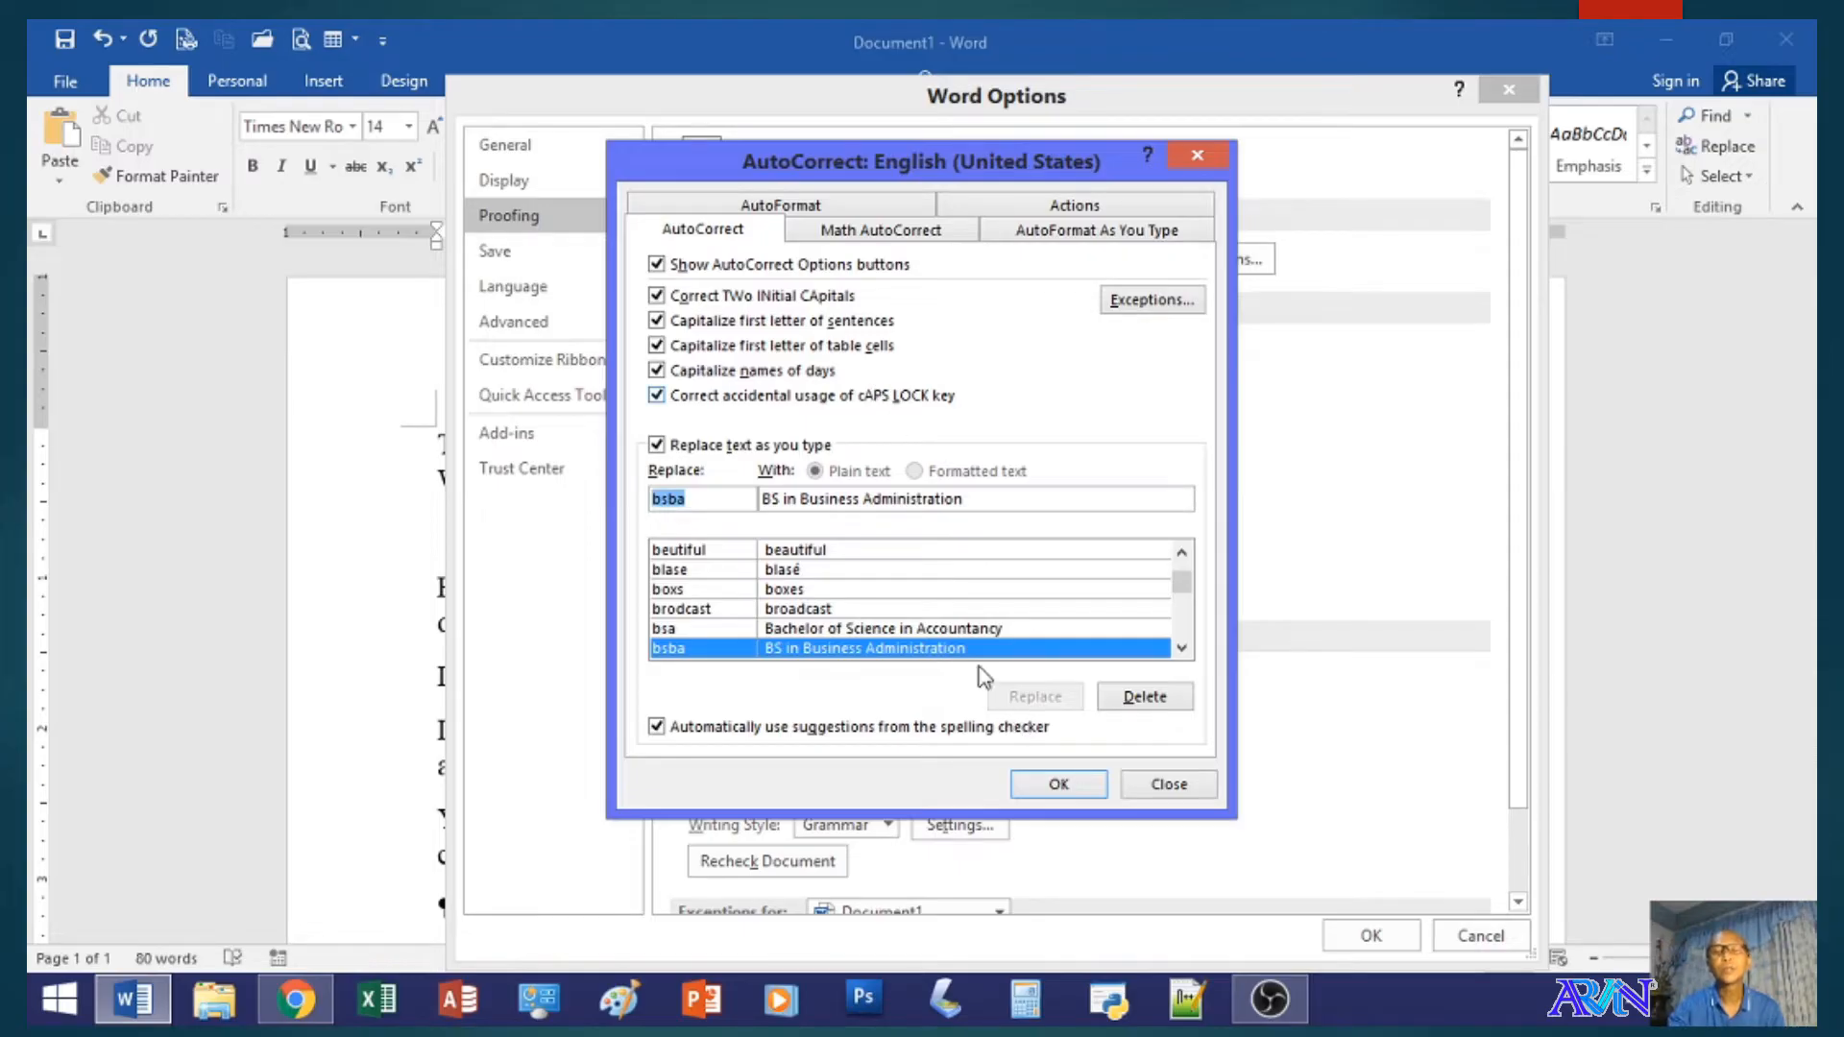
click(1058, 788)
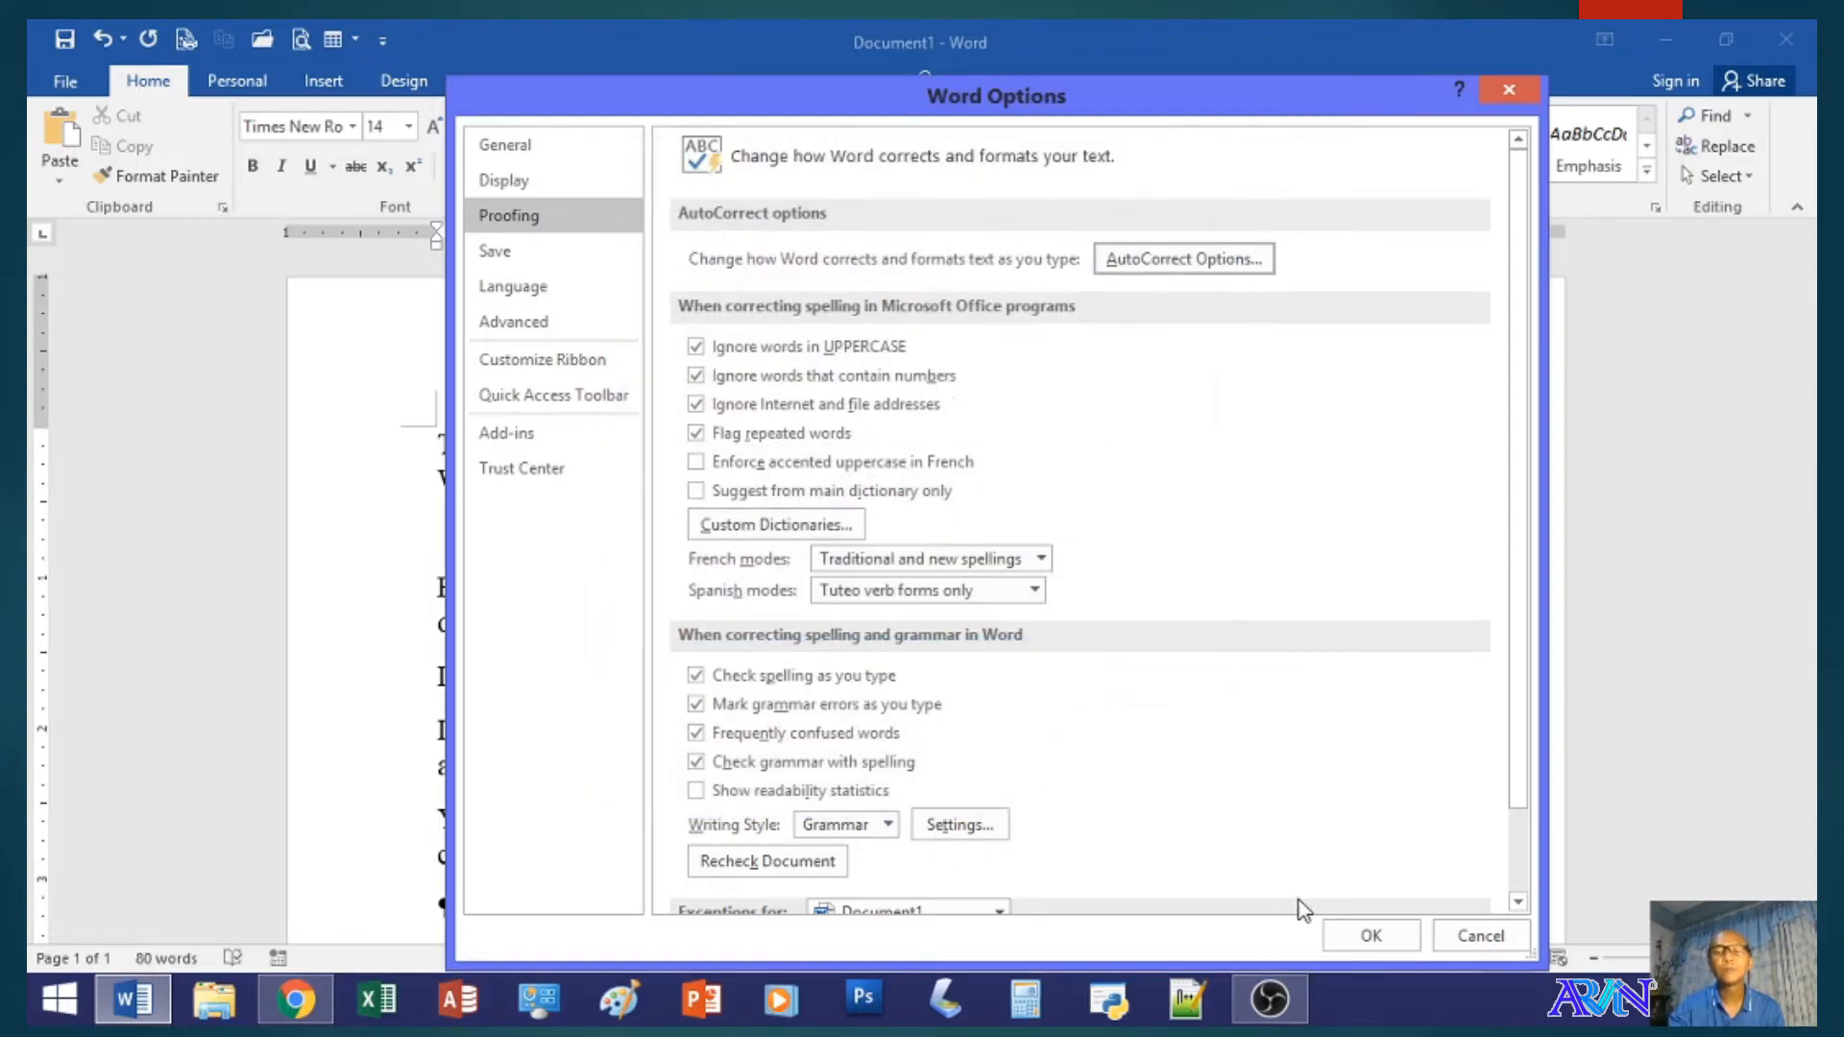
click(1397, 933)
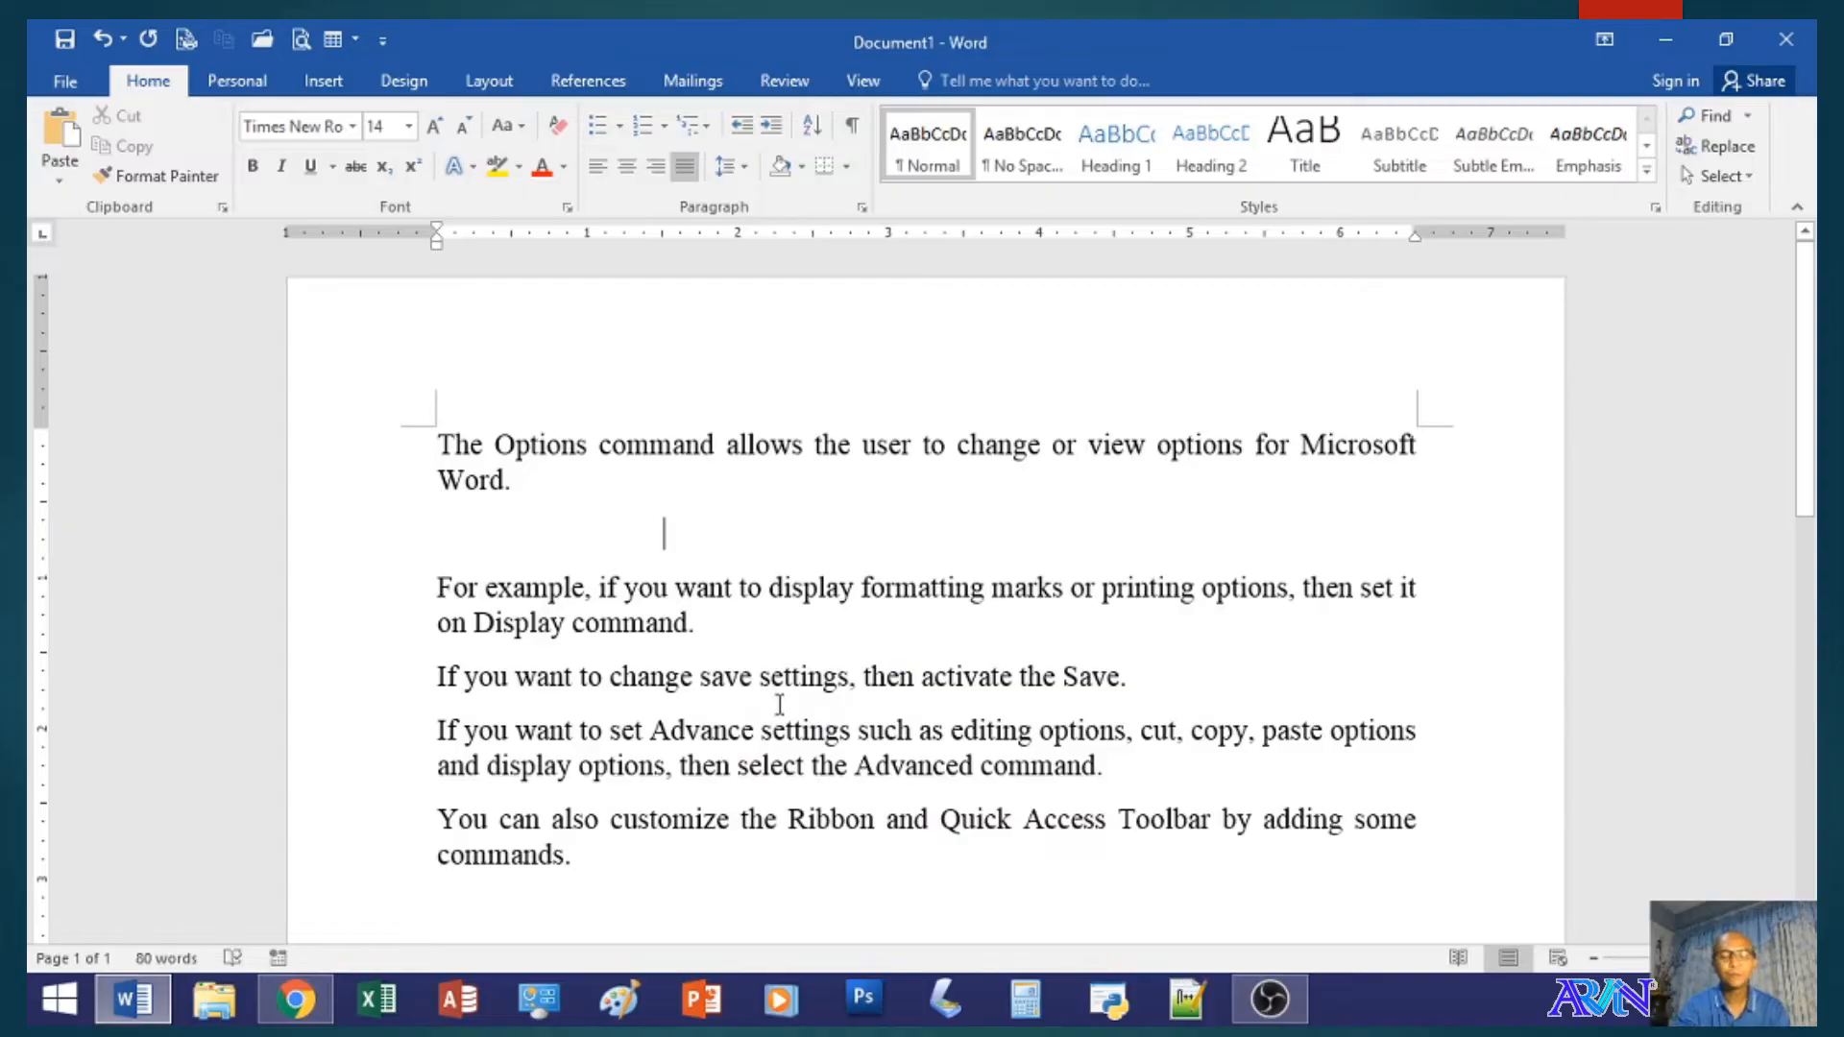
- Test the AutoCorrect entry by writing bsba followed by a space in the empty paragraph at the document's end
scroll(779, 704, down, 5)
text(b)
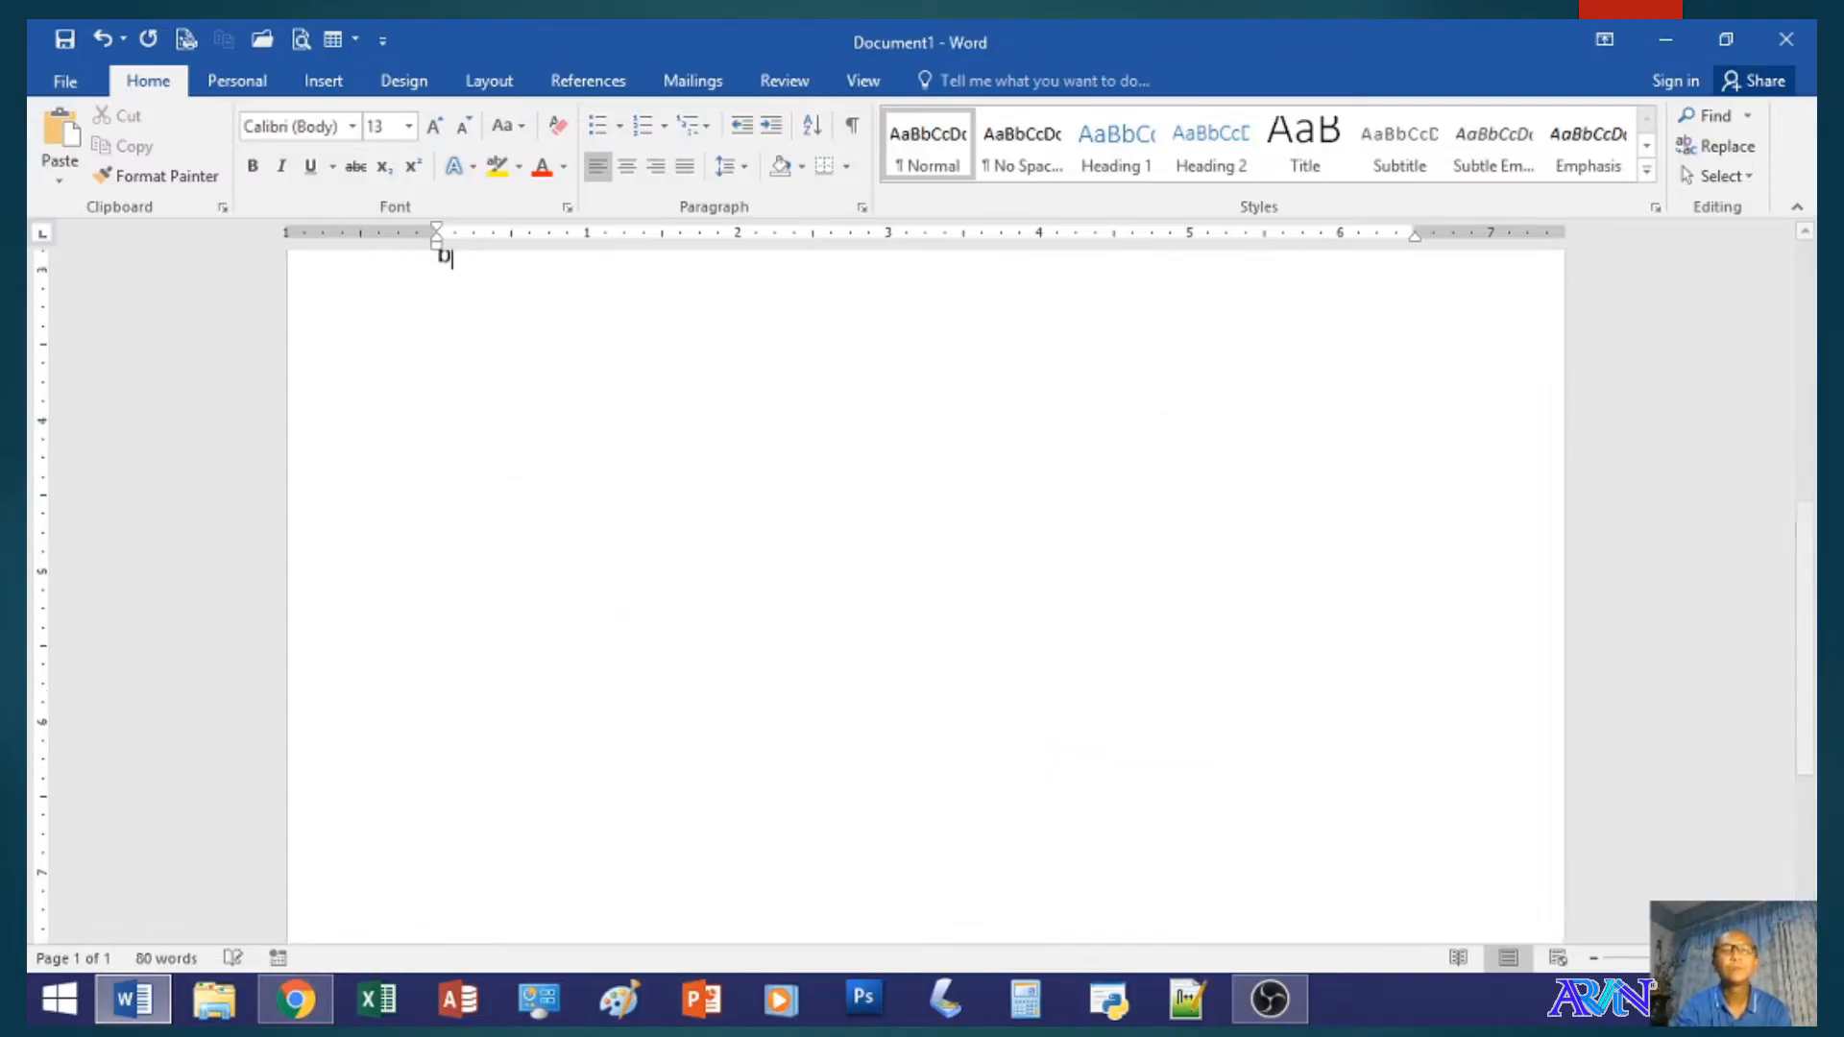
text(sba)
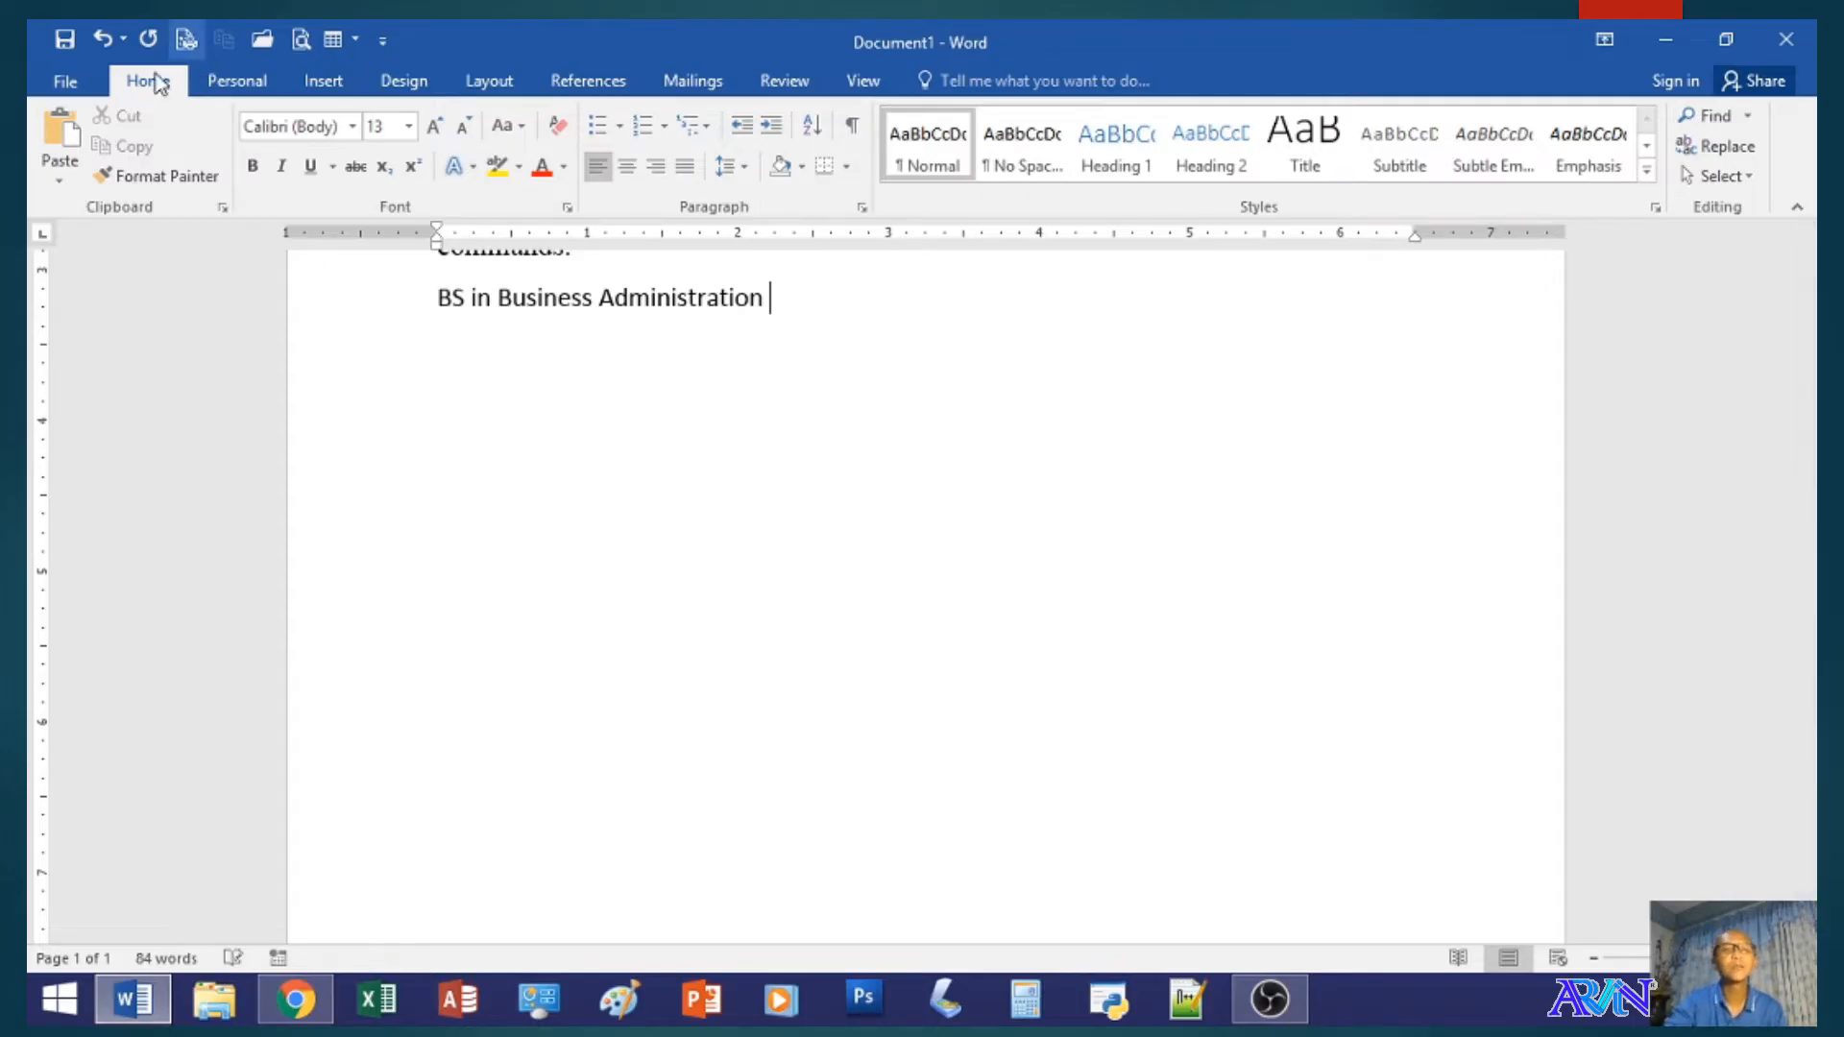
- Review the Math AutoCorrect replacement list in the proofing options and close the Word options
click(66, 87)
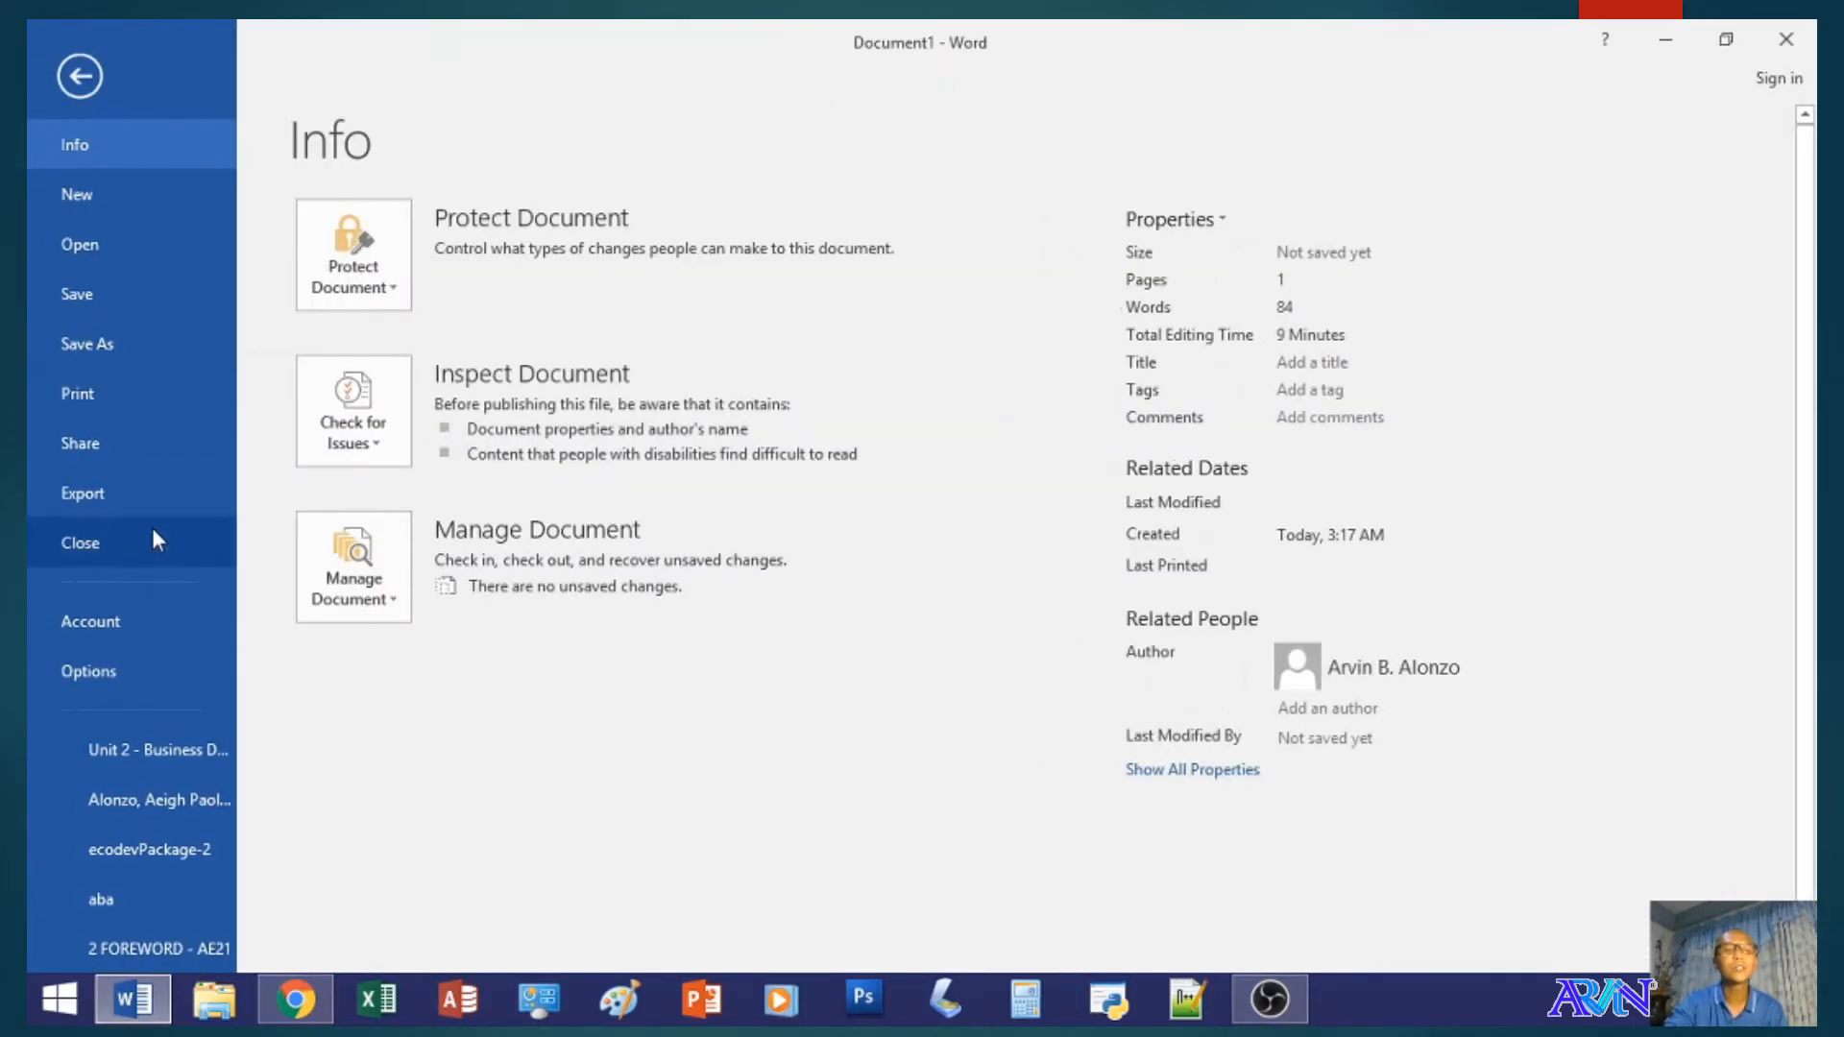
click(105, 688)
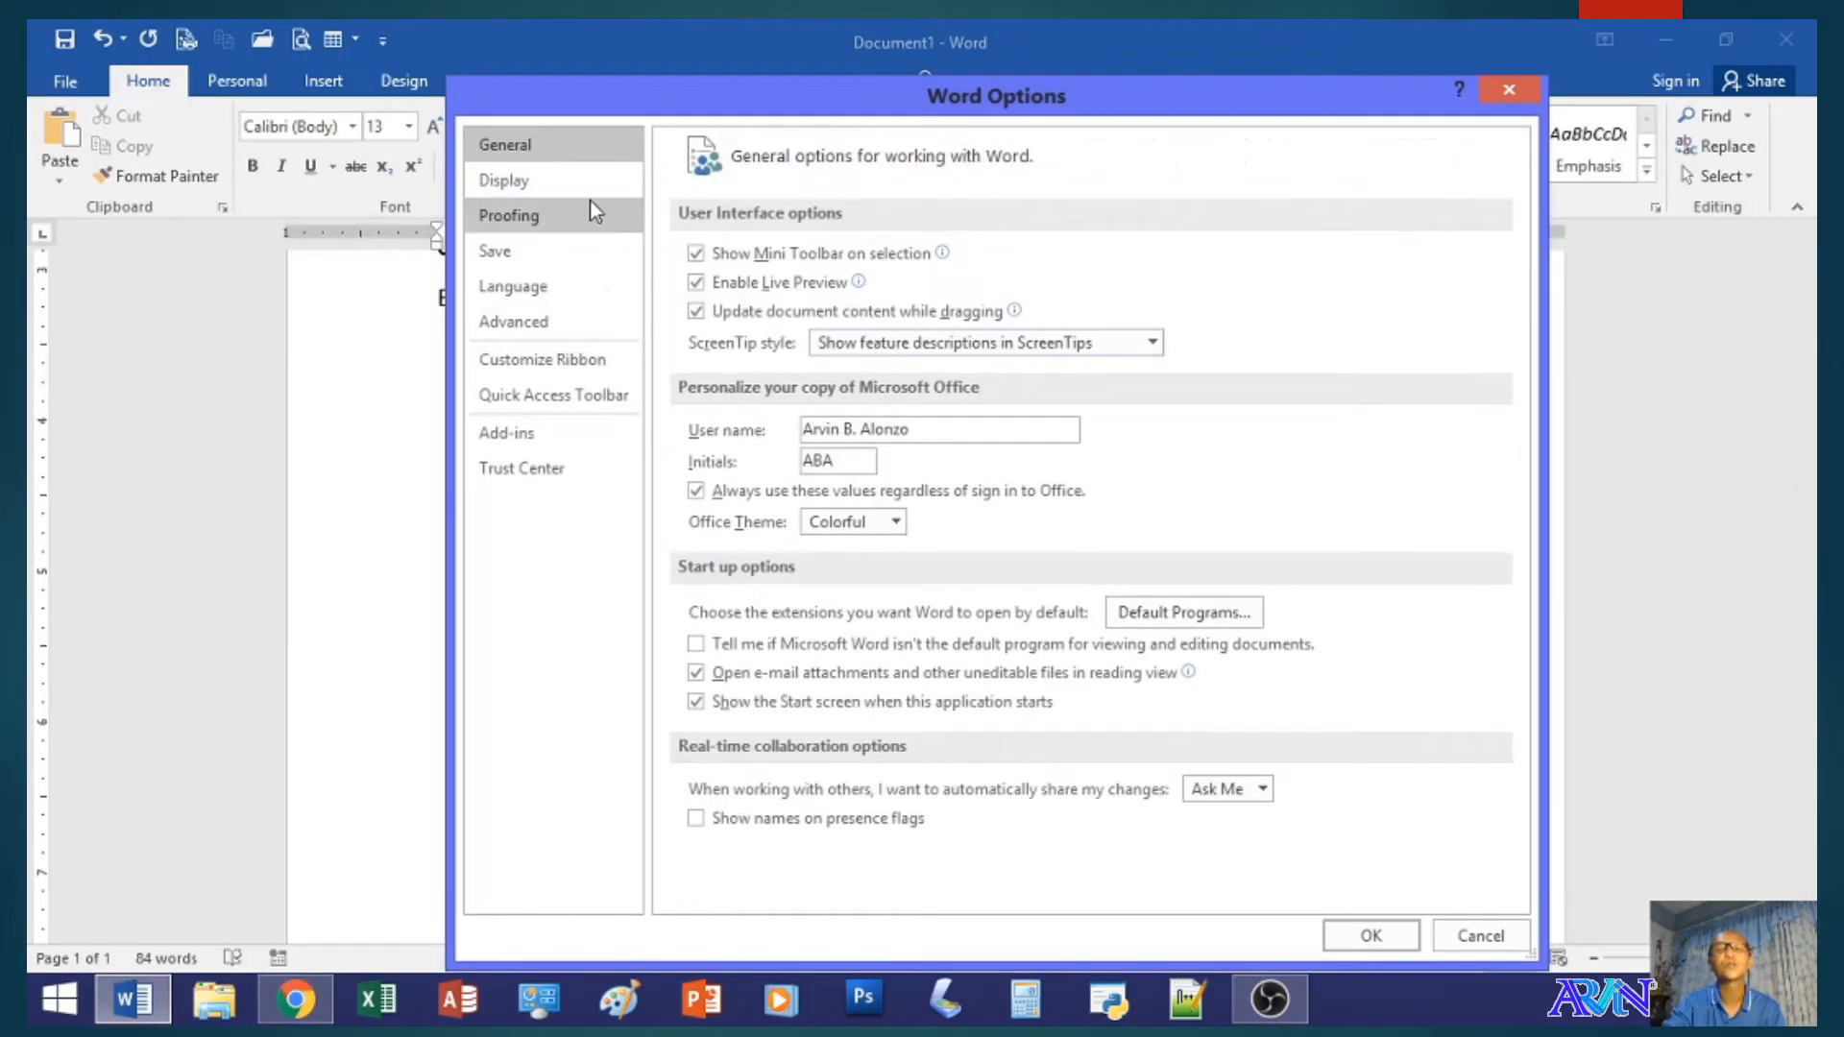
click(559, 213)
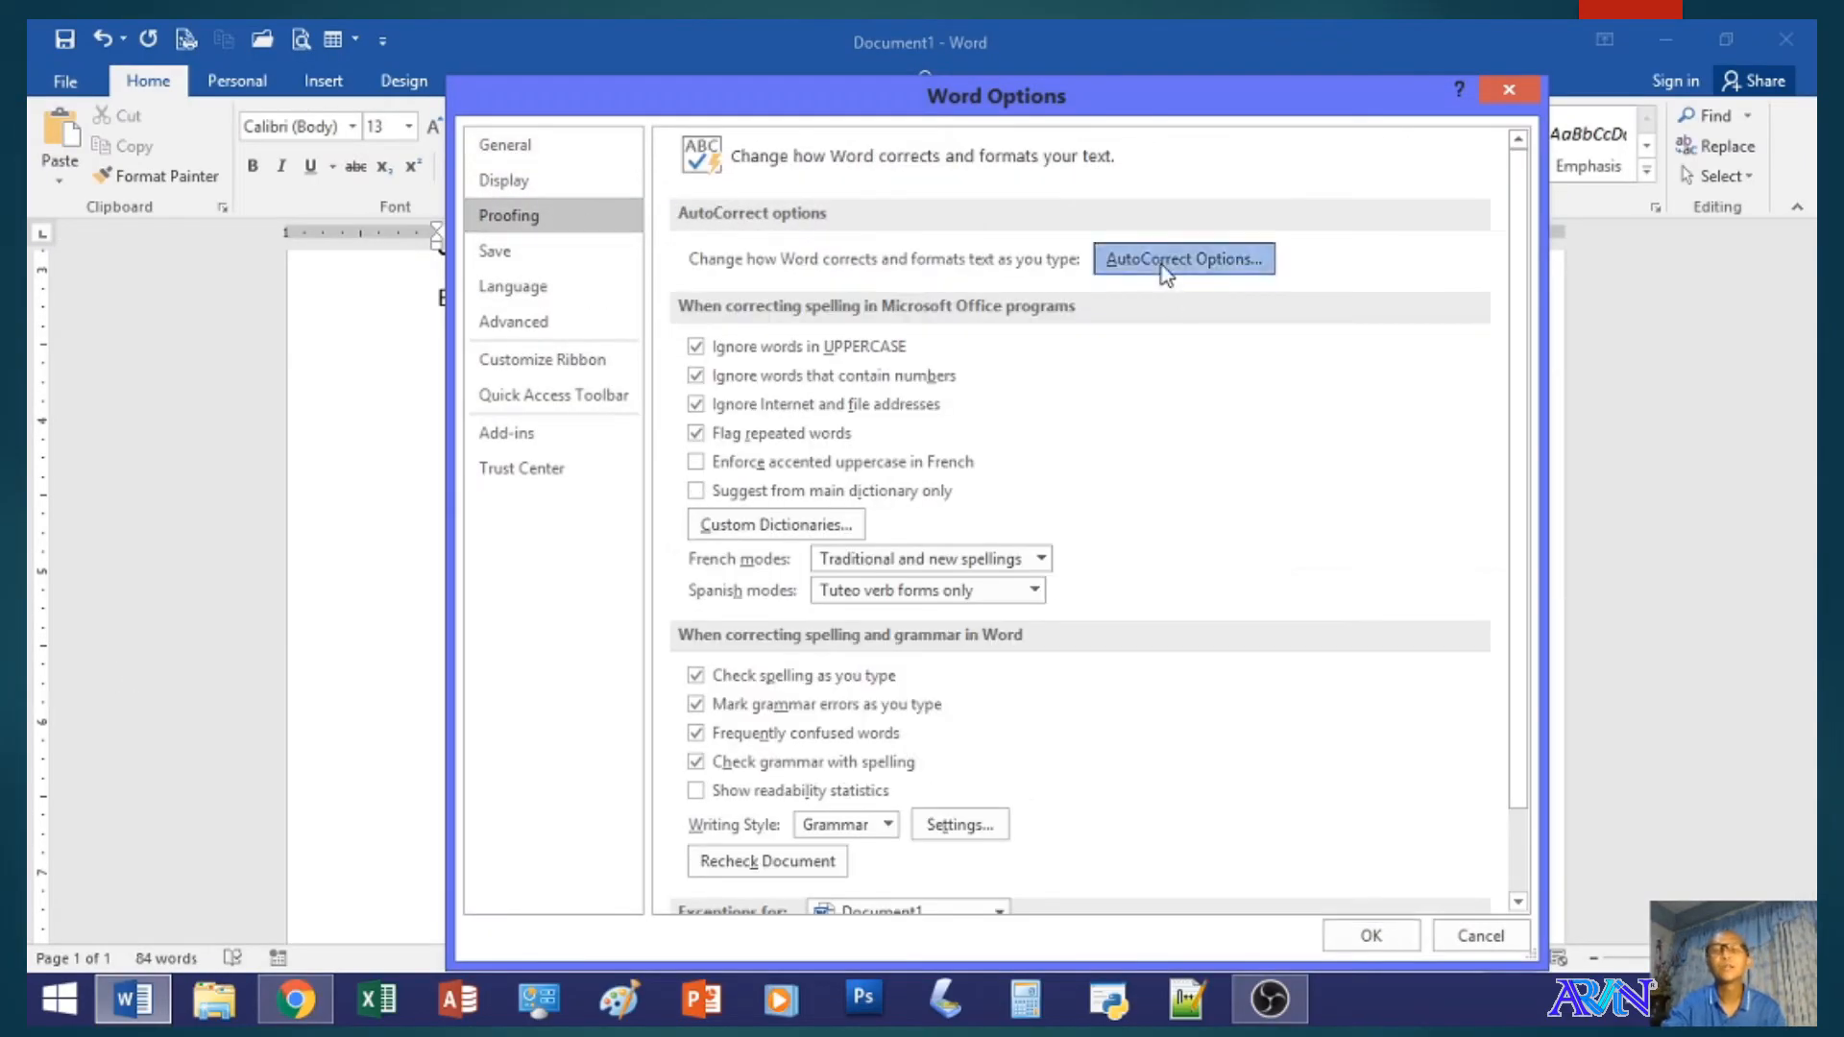
click(1113, 269)
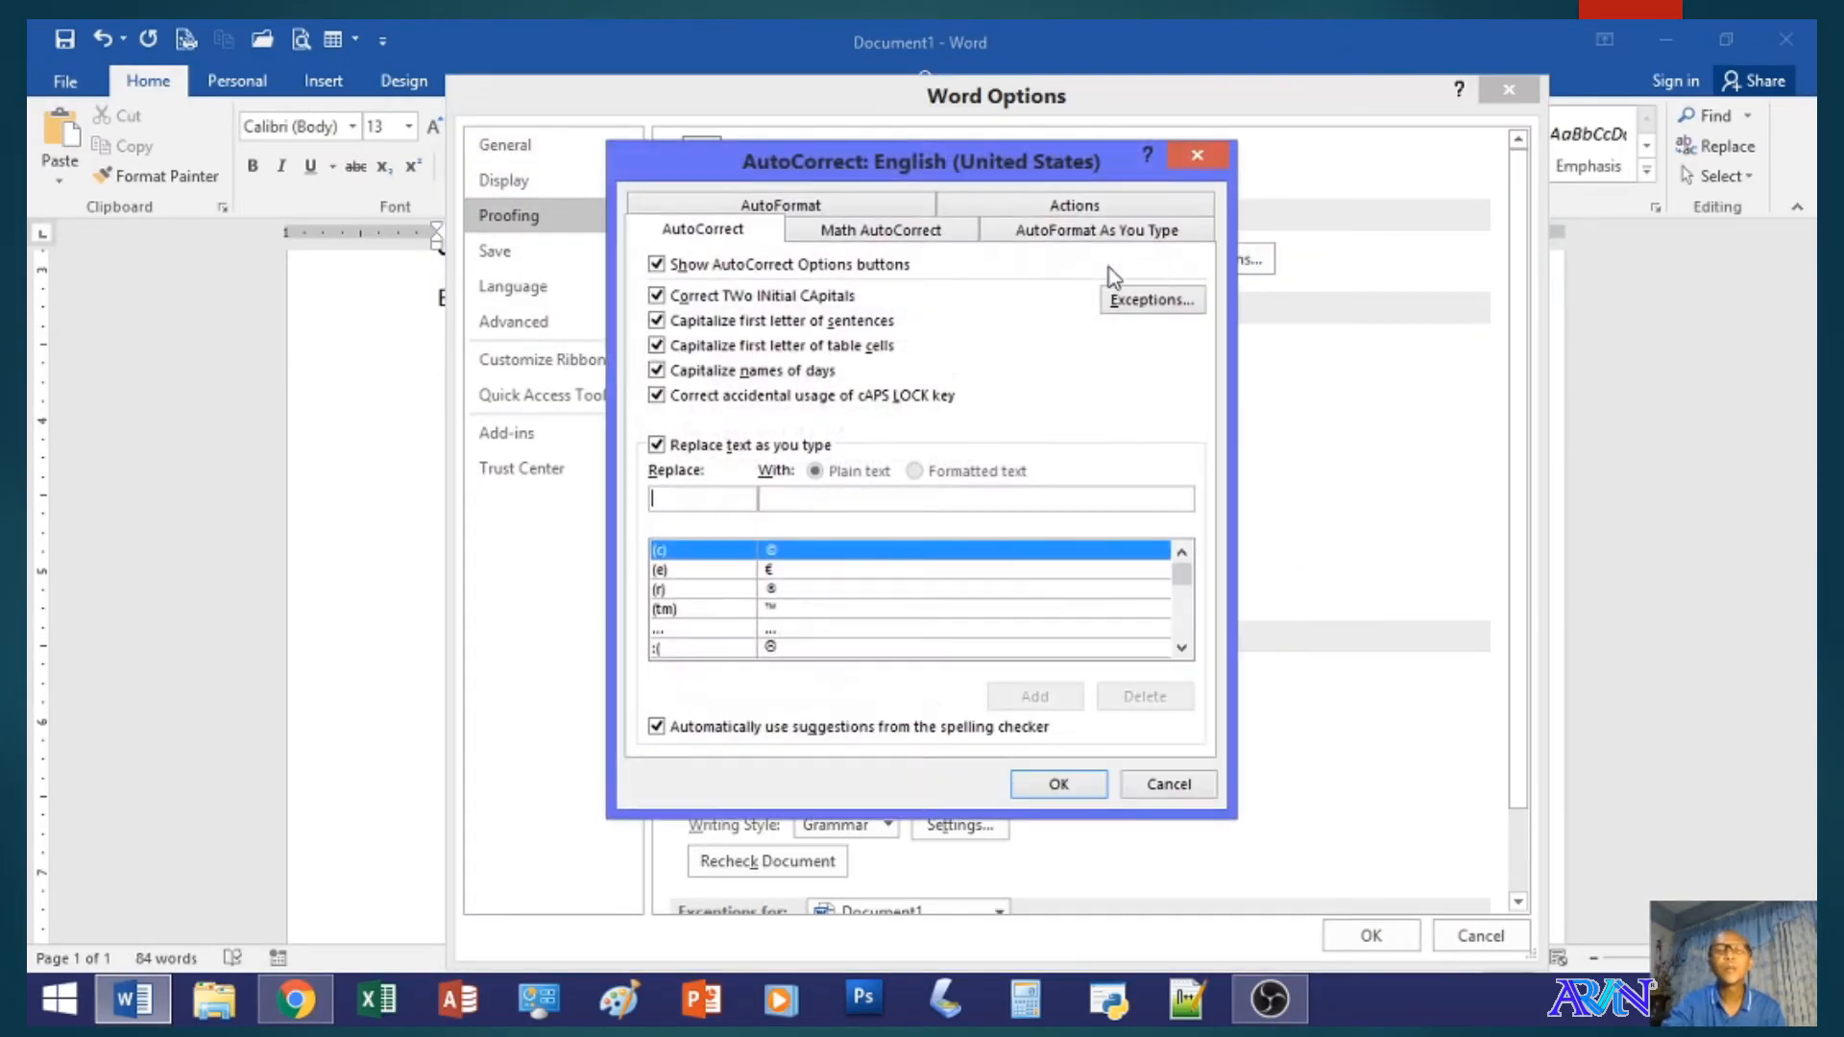
click(872, 236)
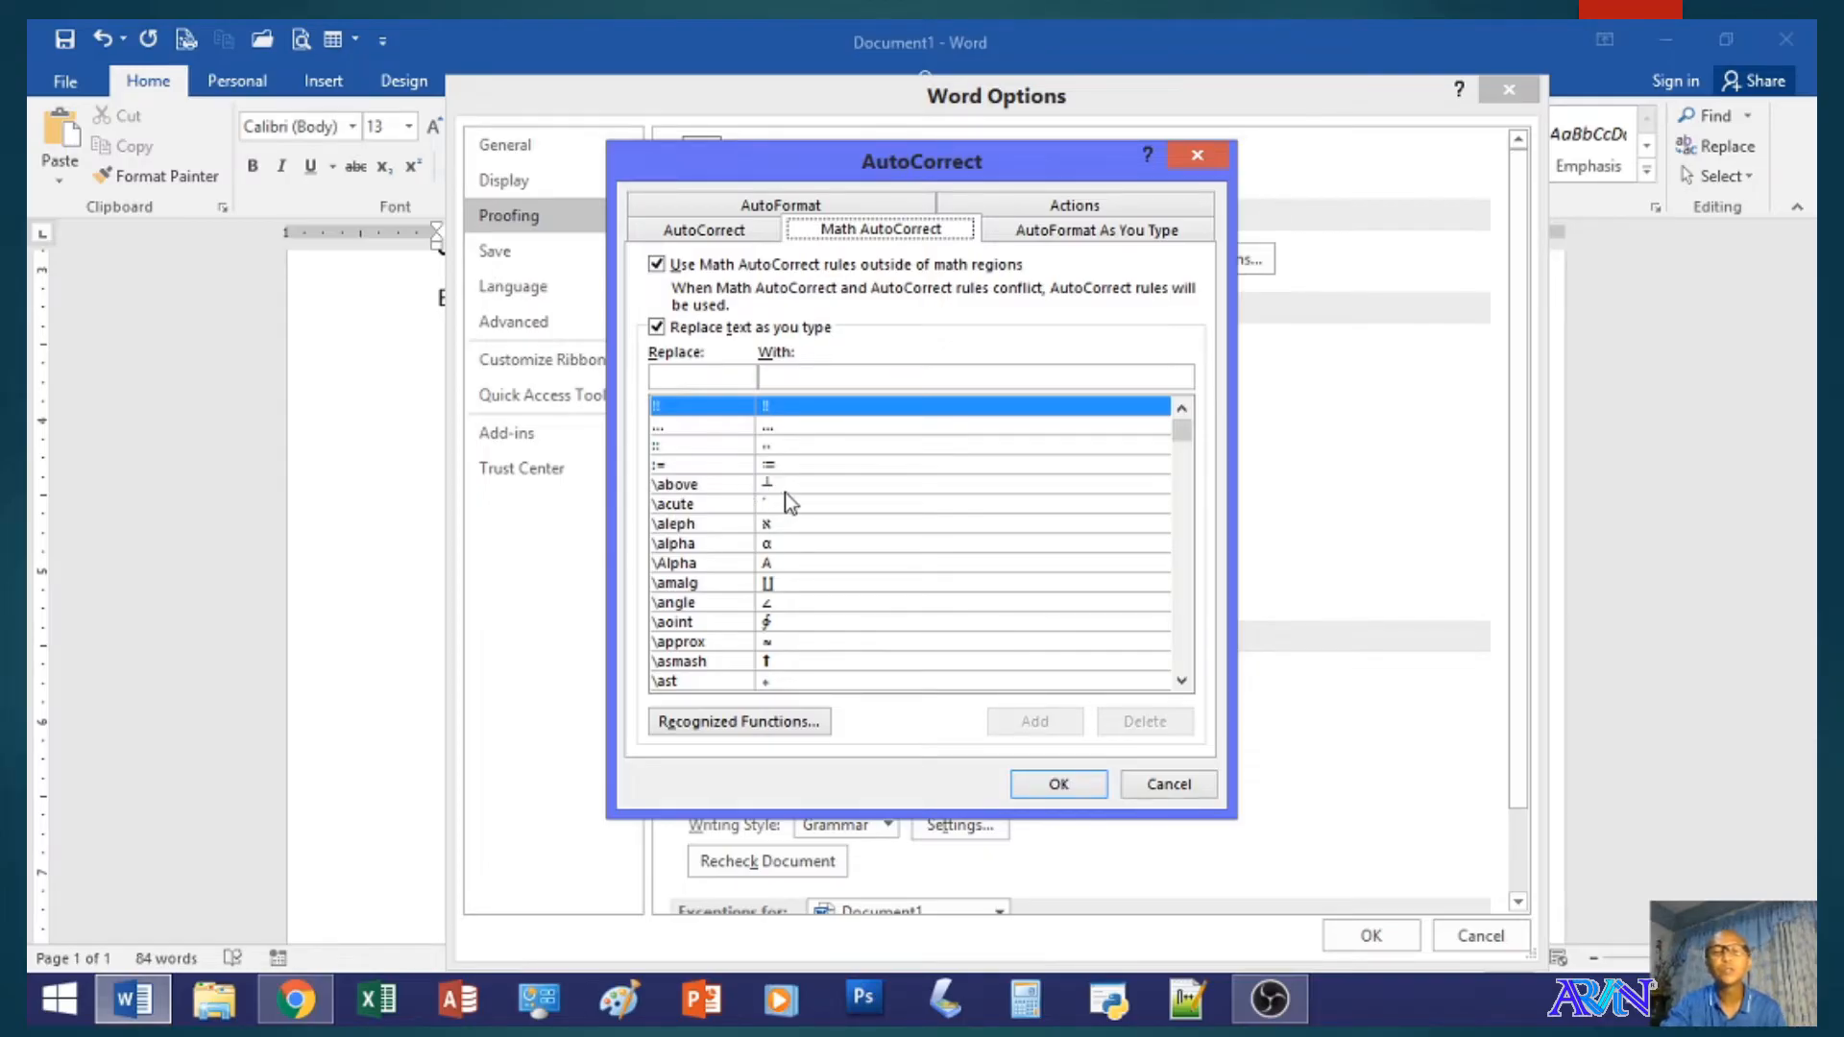
click(1058, 784)
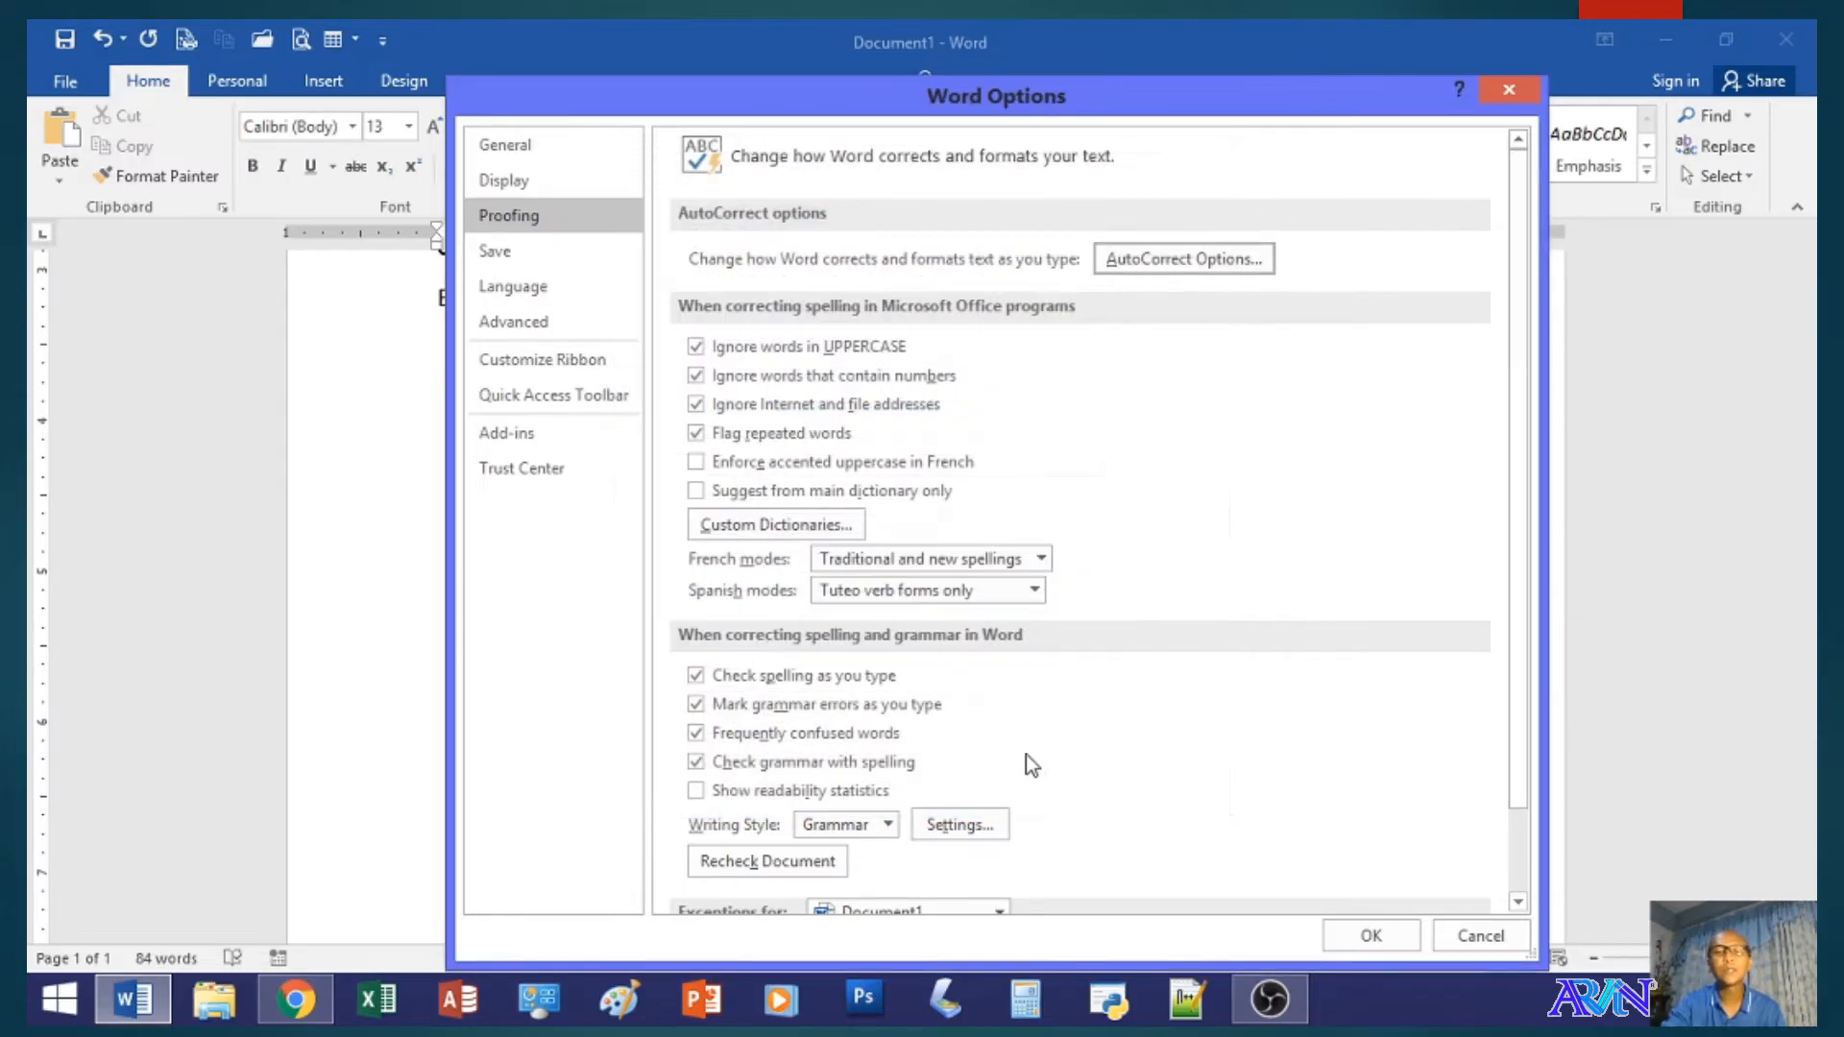
click(1467, 943)
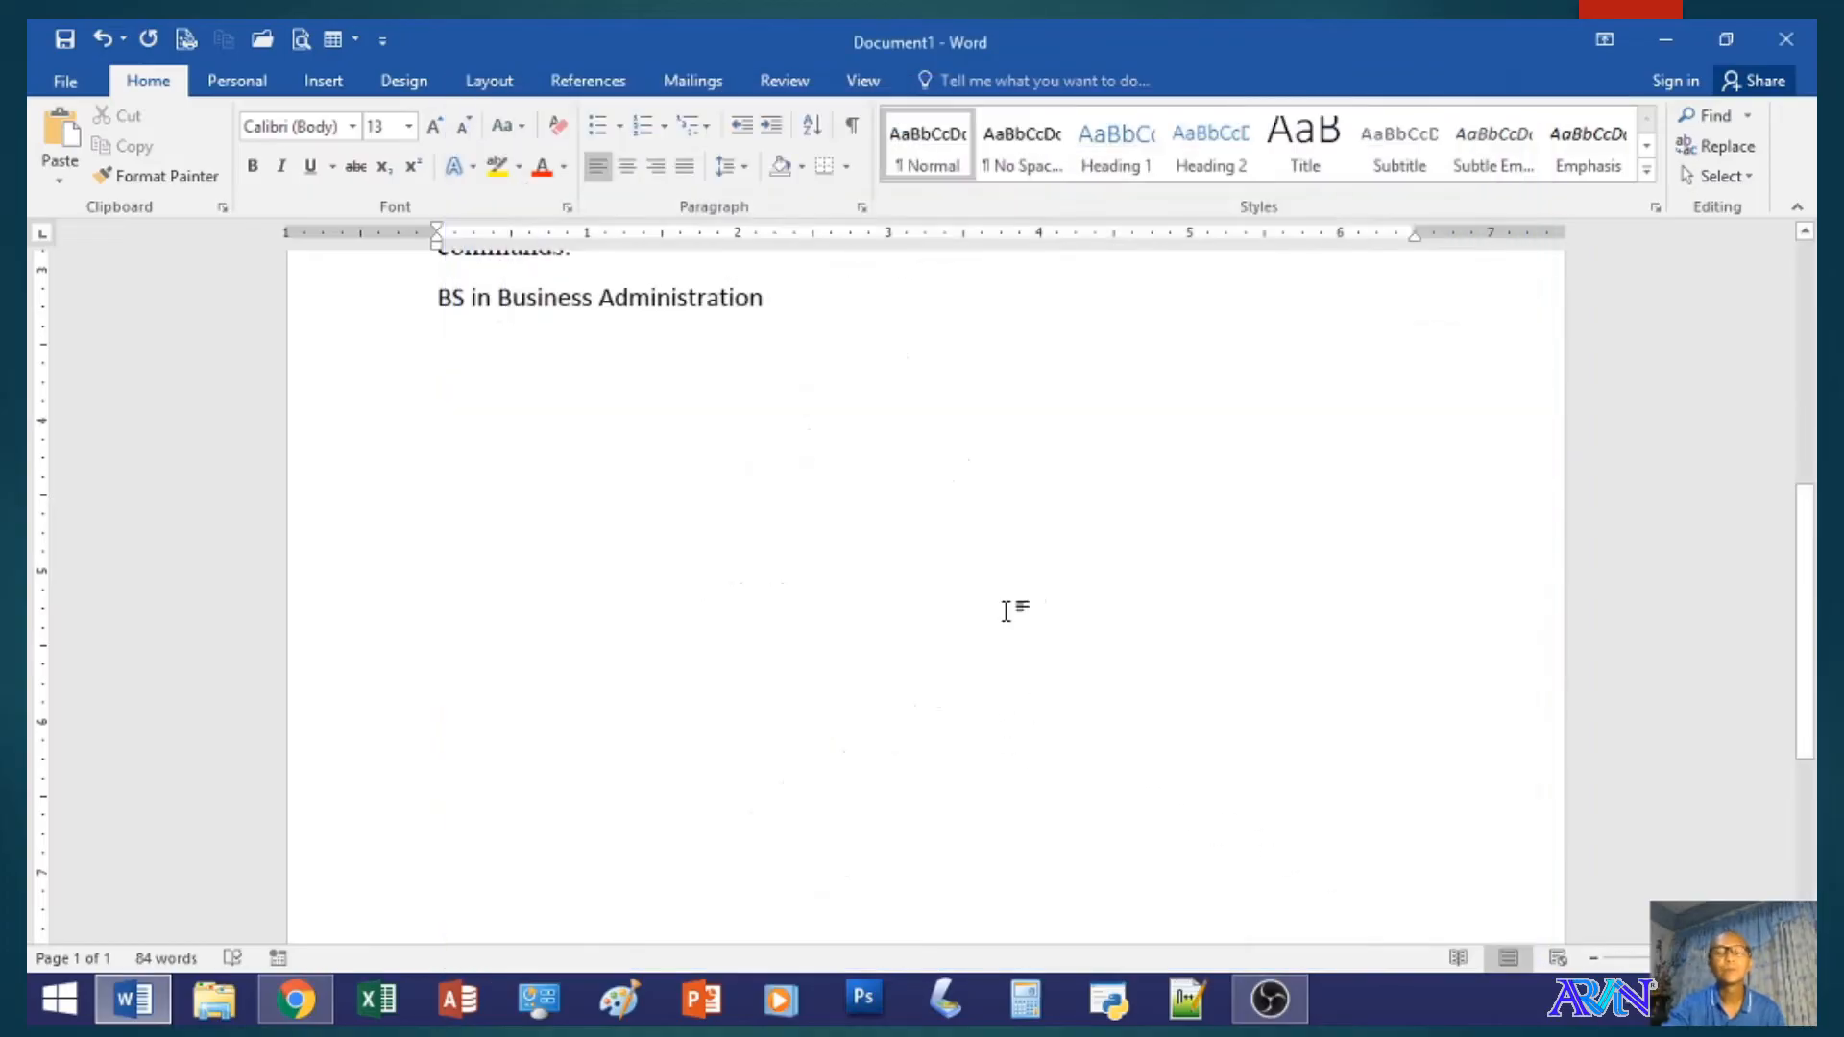
- Test Math AutoCorrect by writing \above followed by a space in a new paragraph below BS in Business Administration
key(Return)
text(\)
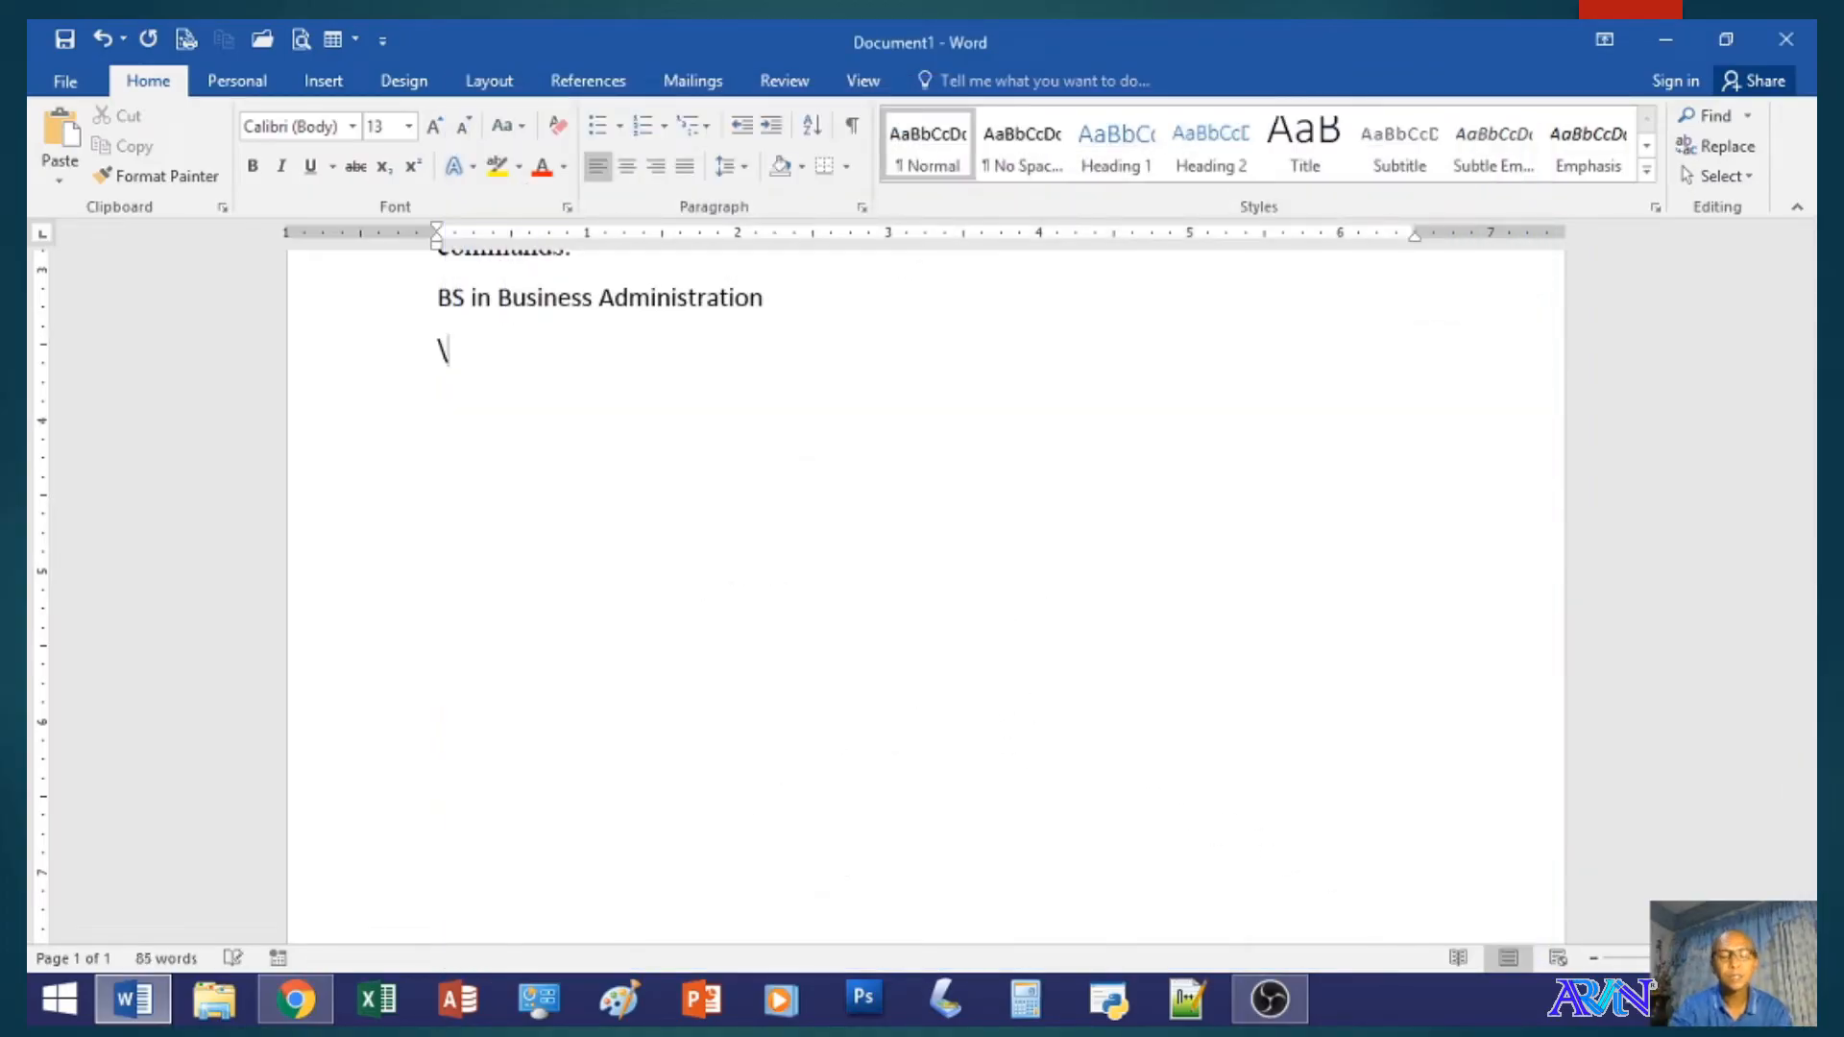
text(above)
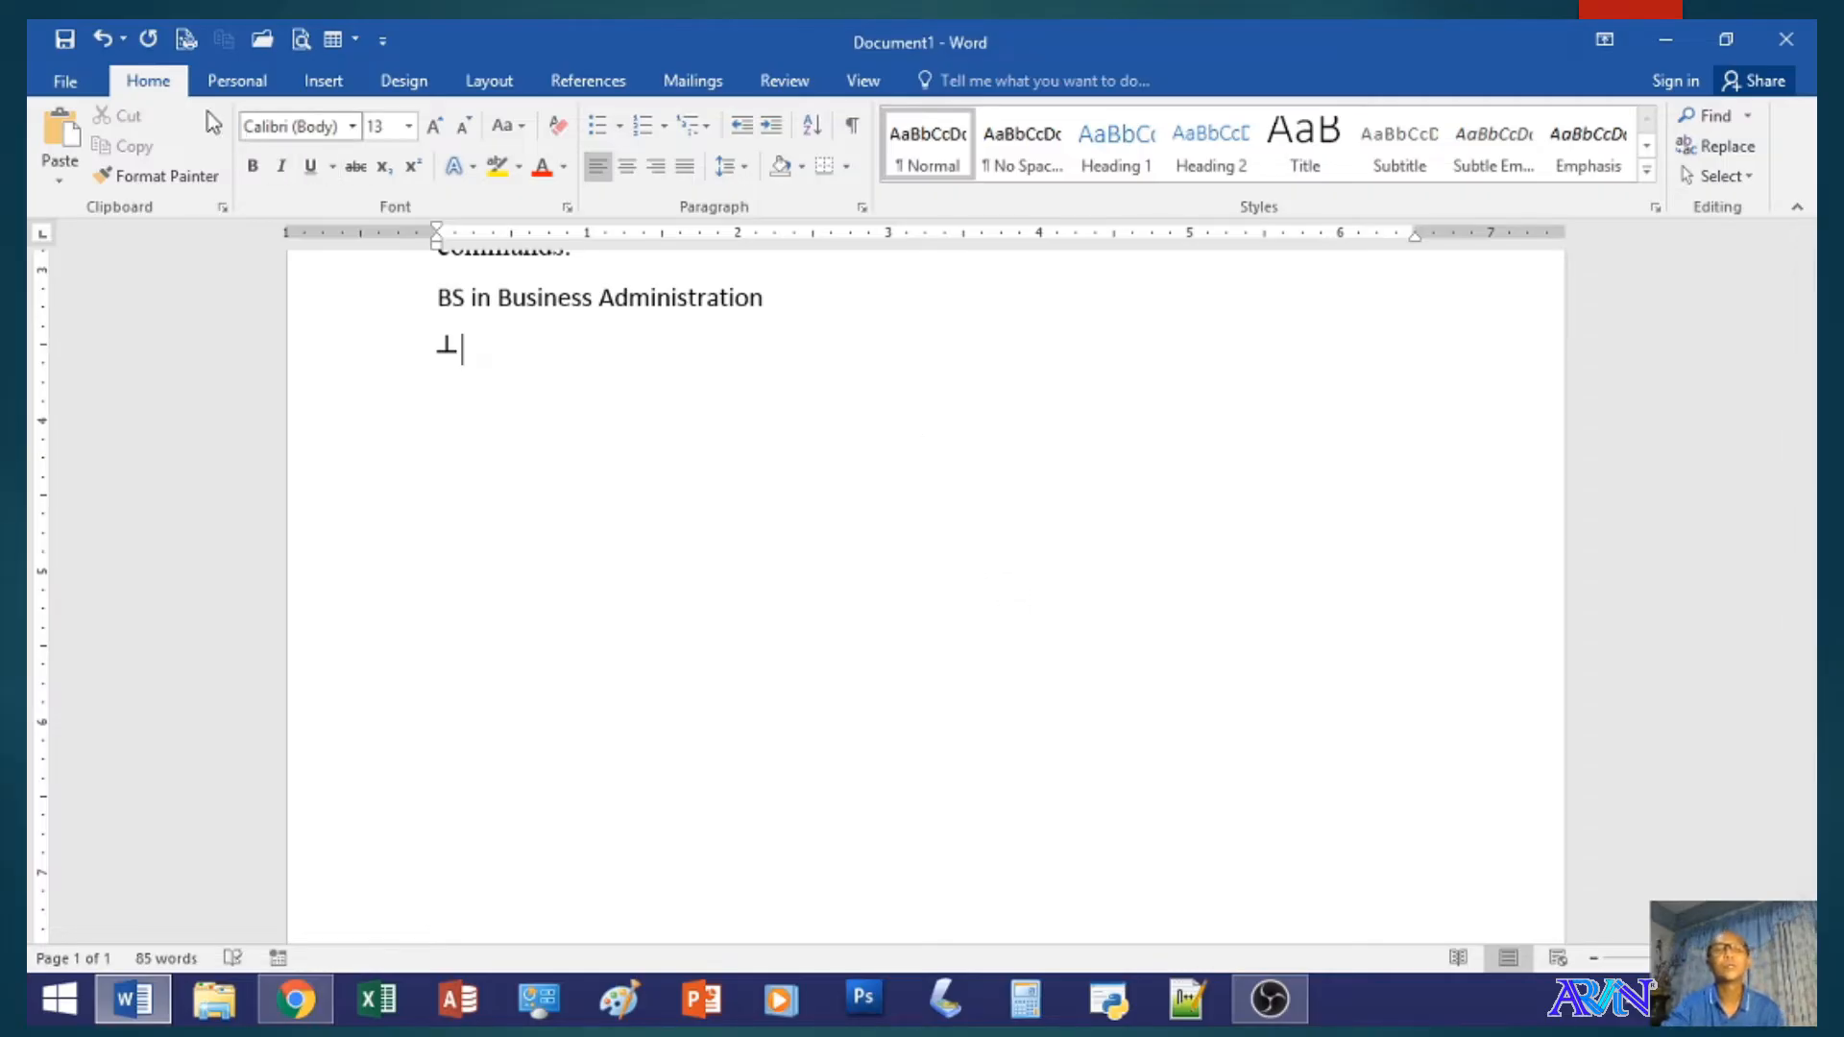
- Examine the Save settings in the Word options, including the available default file formats
click(65, 83)
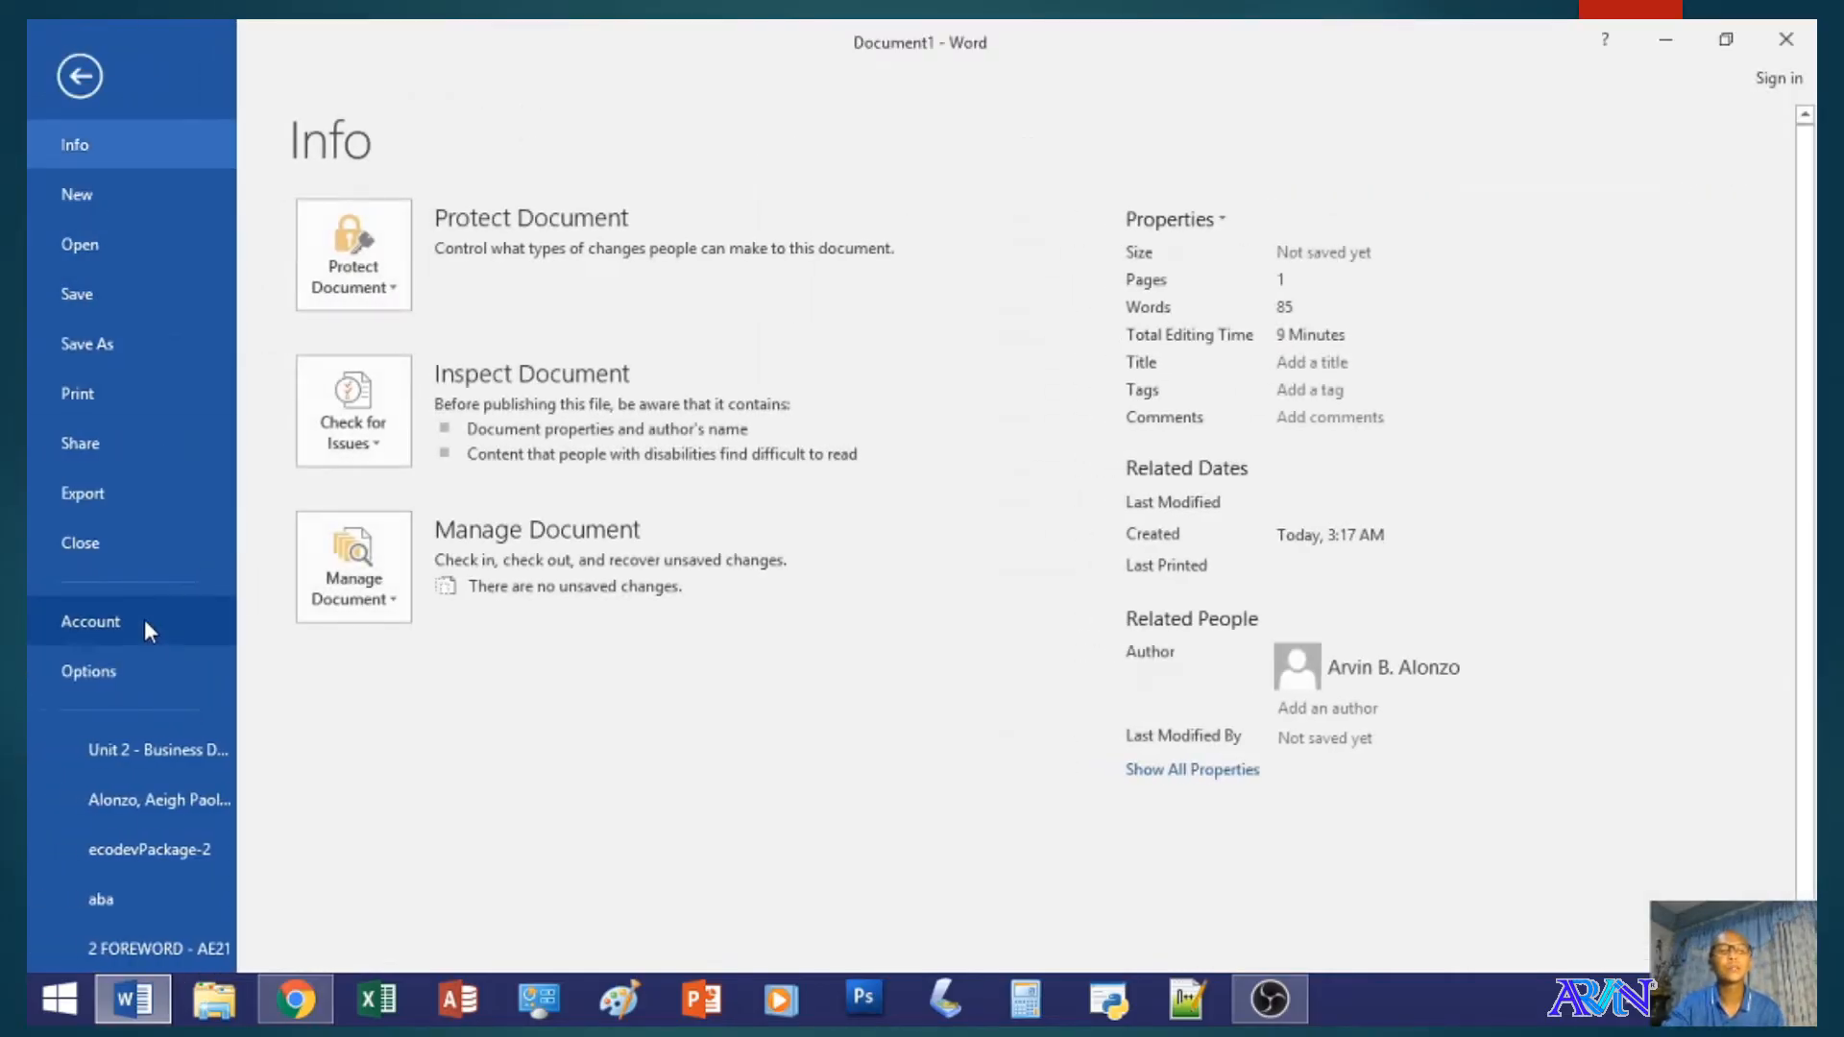
click(145, 674)
click(543, 221)
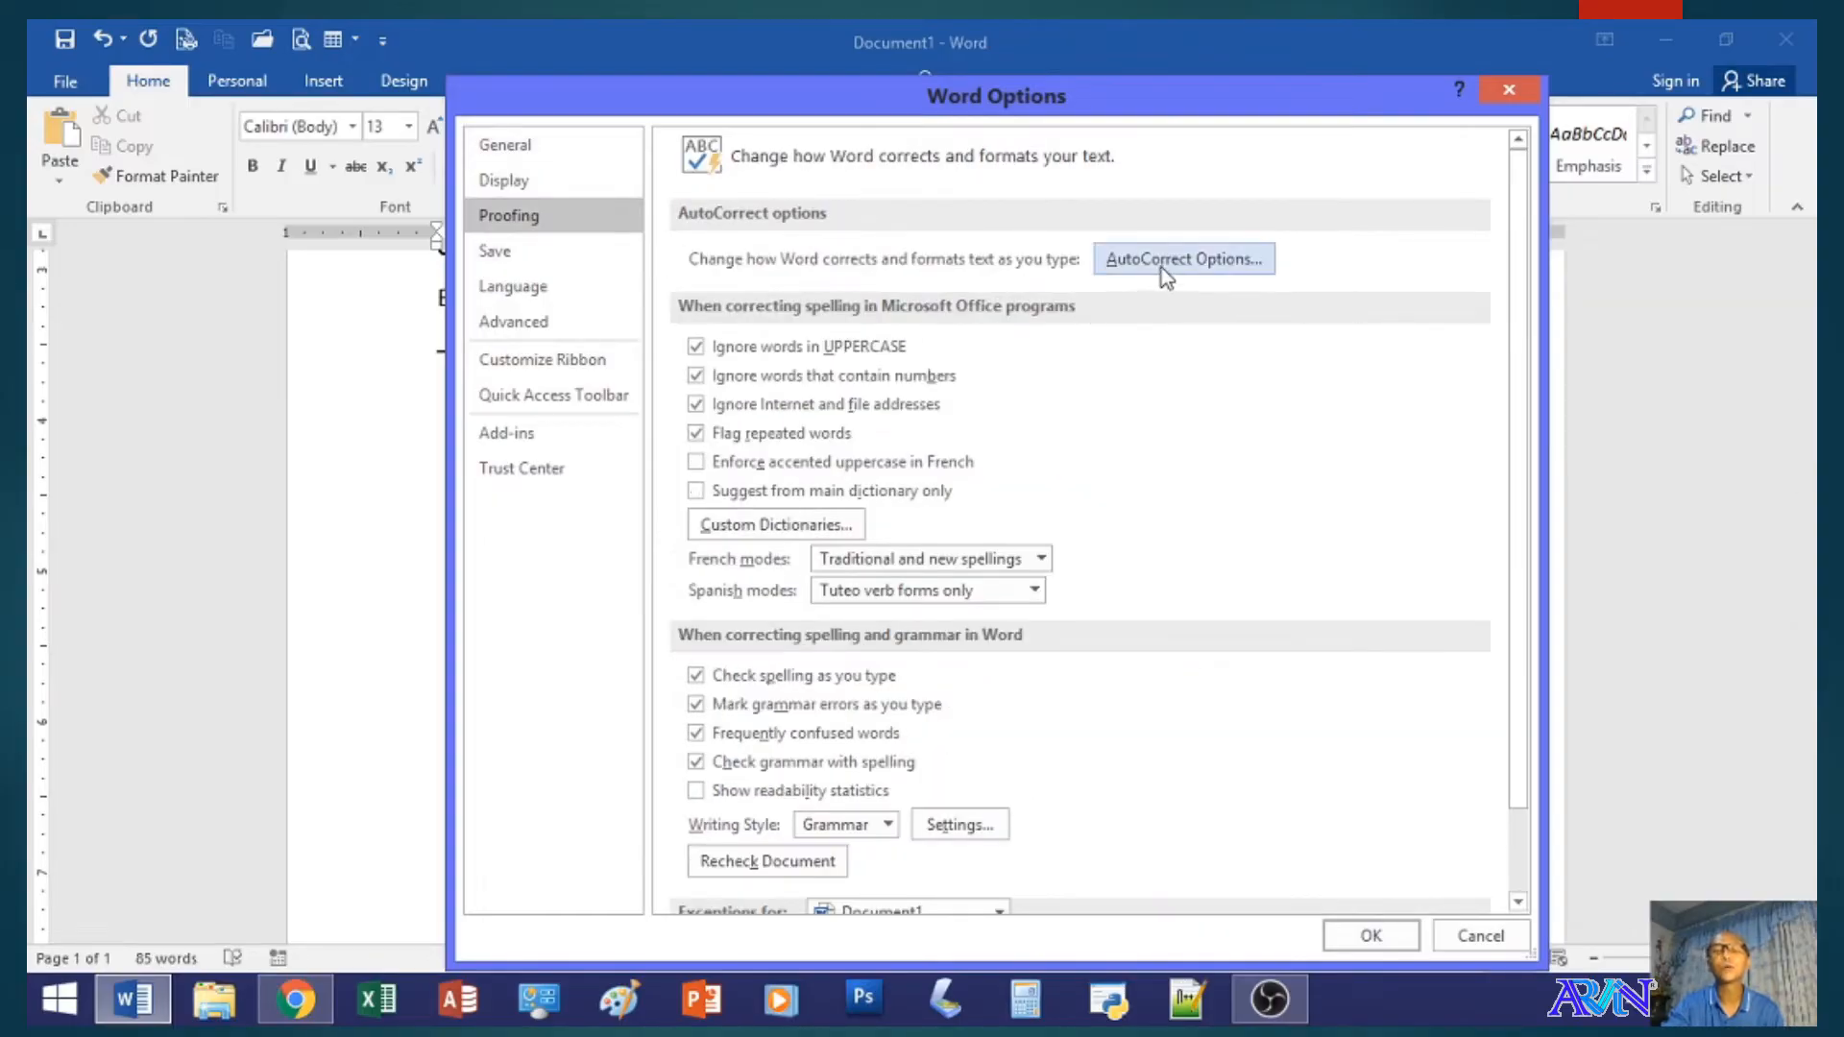
click(578, 252)
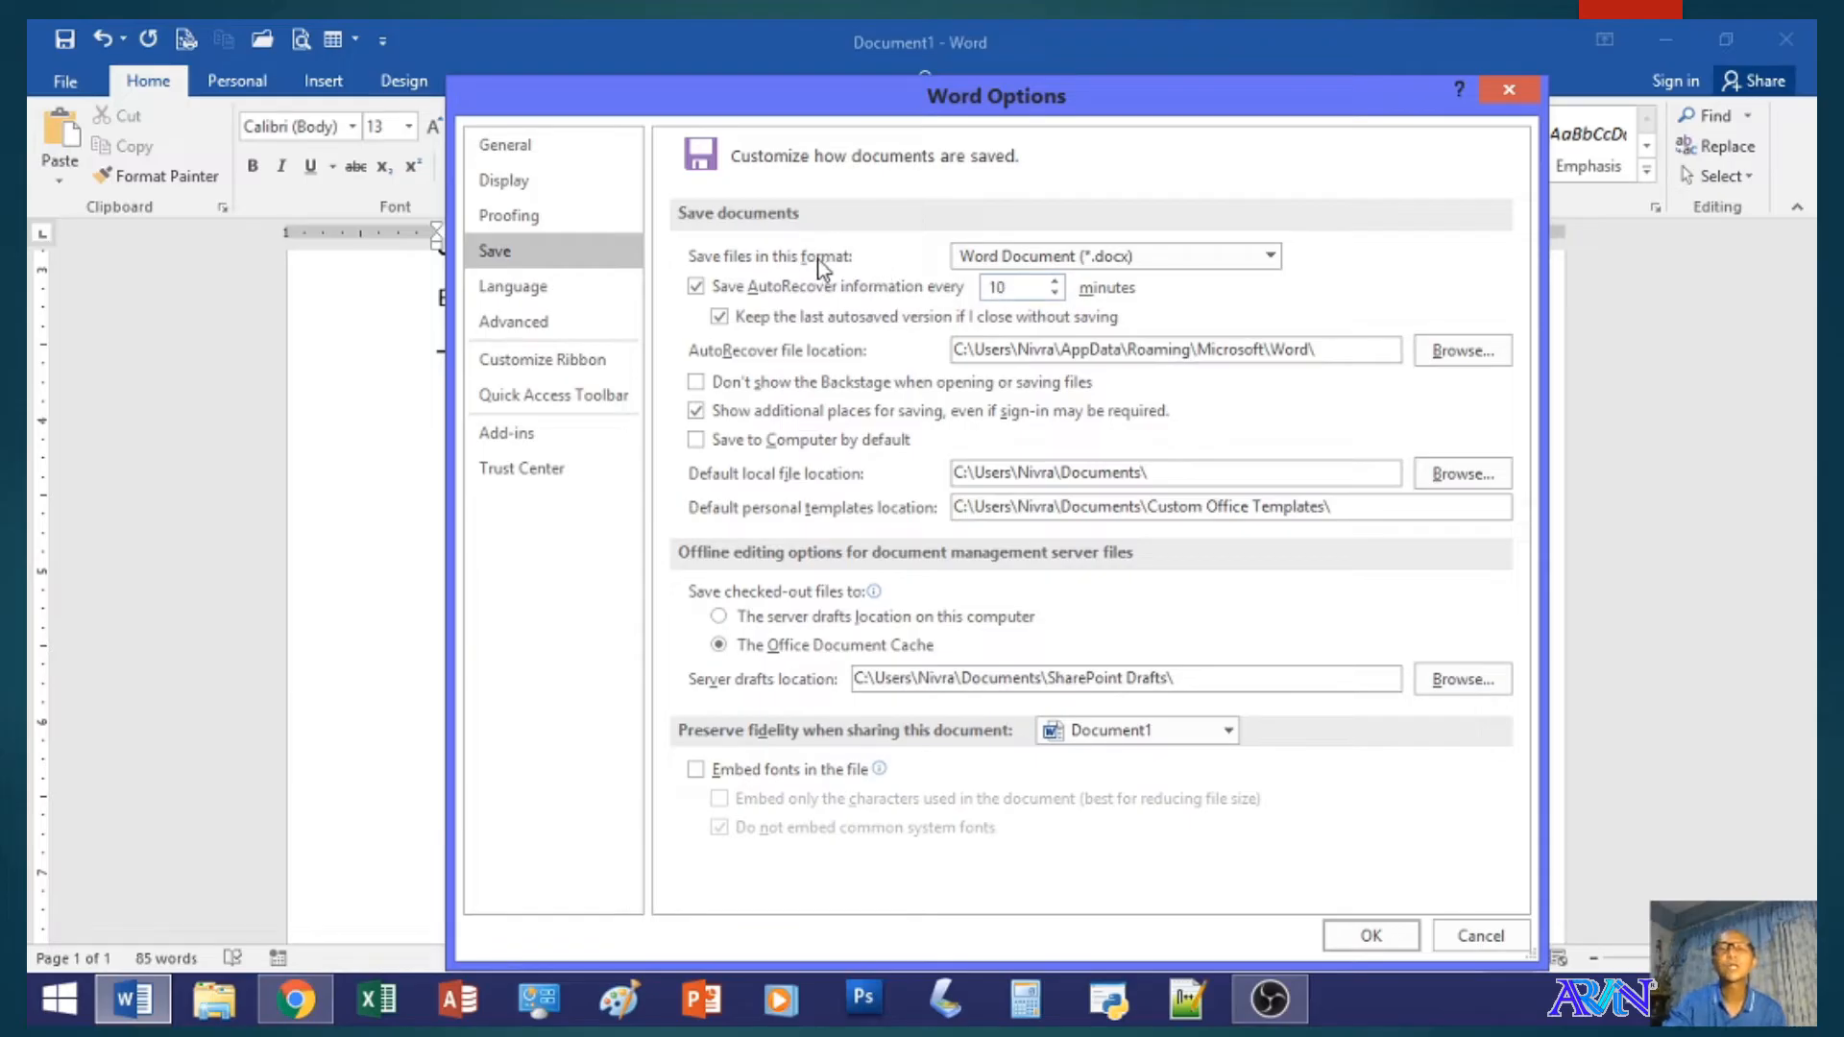
click(1053, 259)
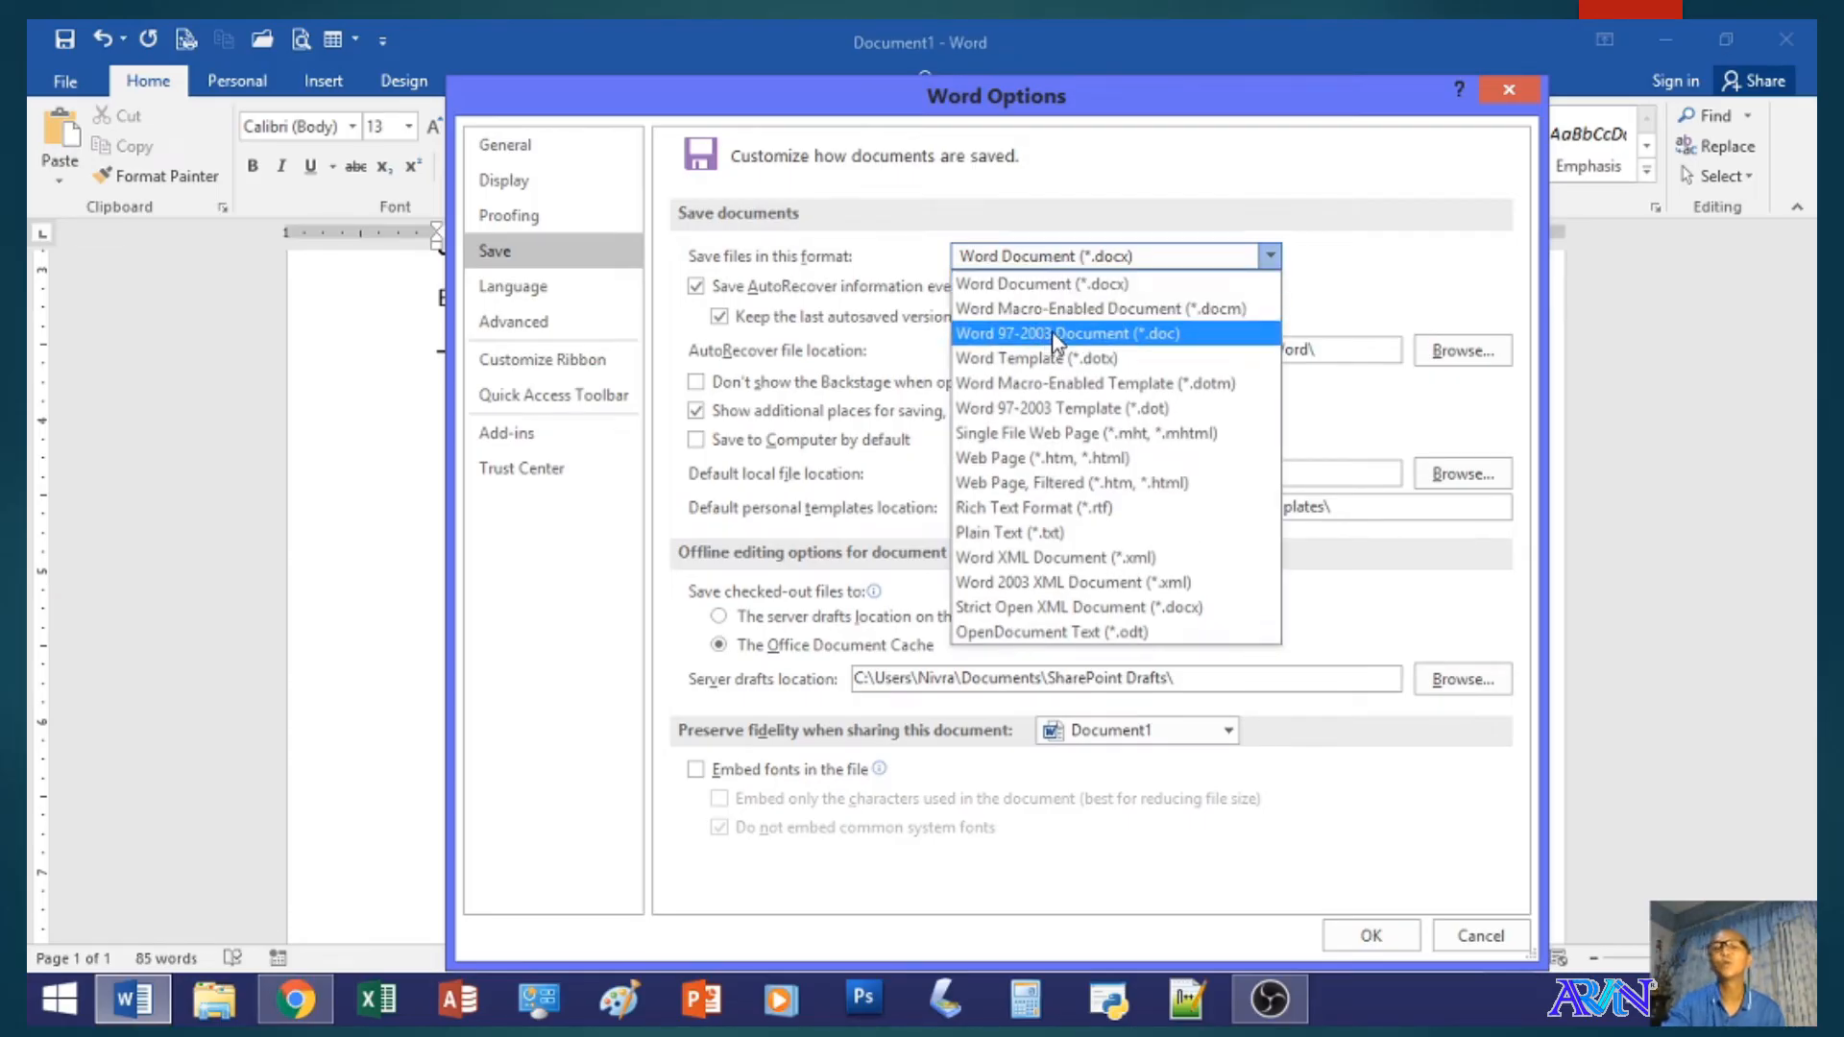
click(857, 217)
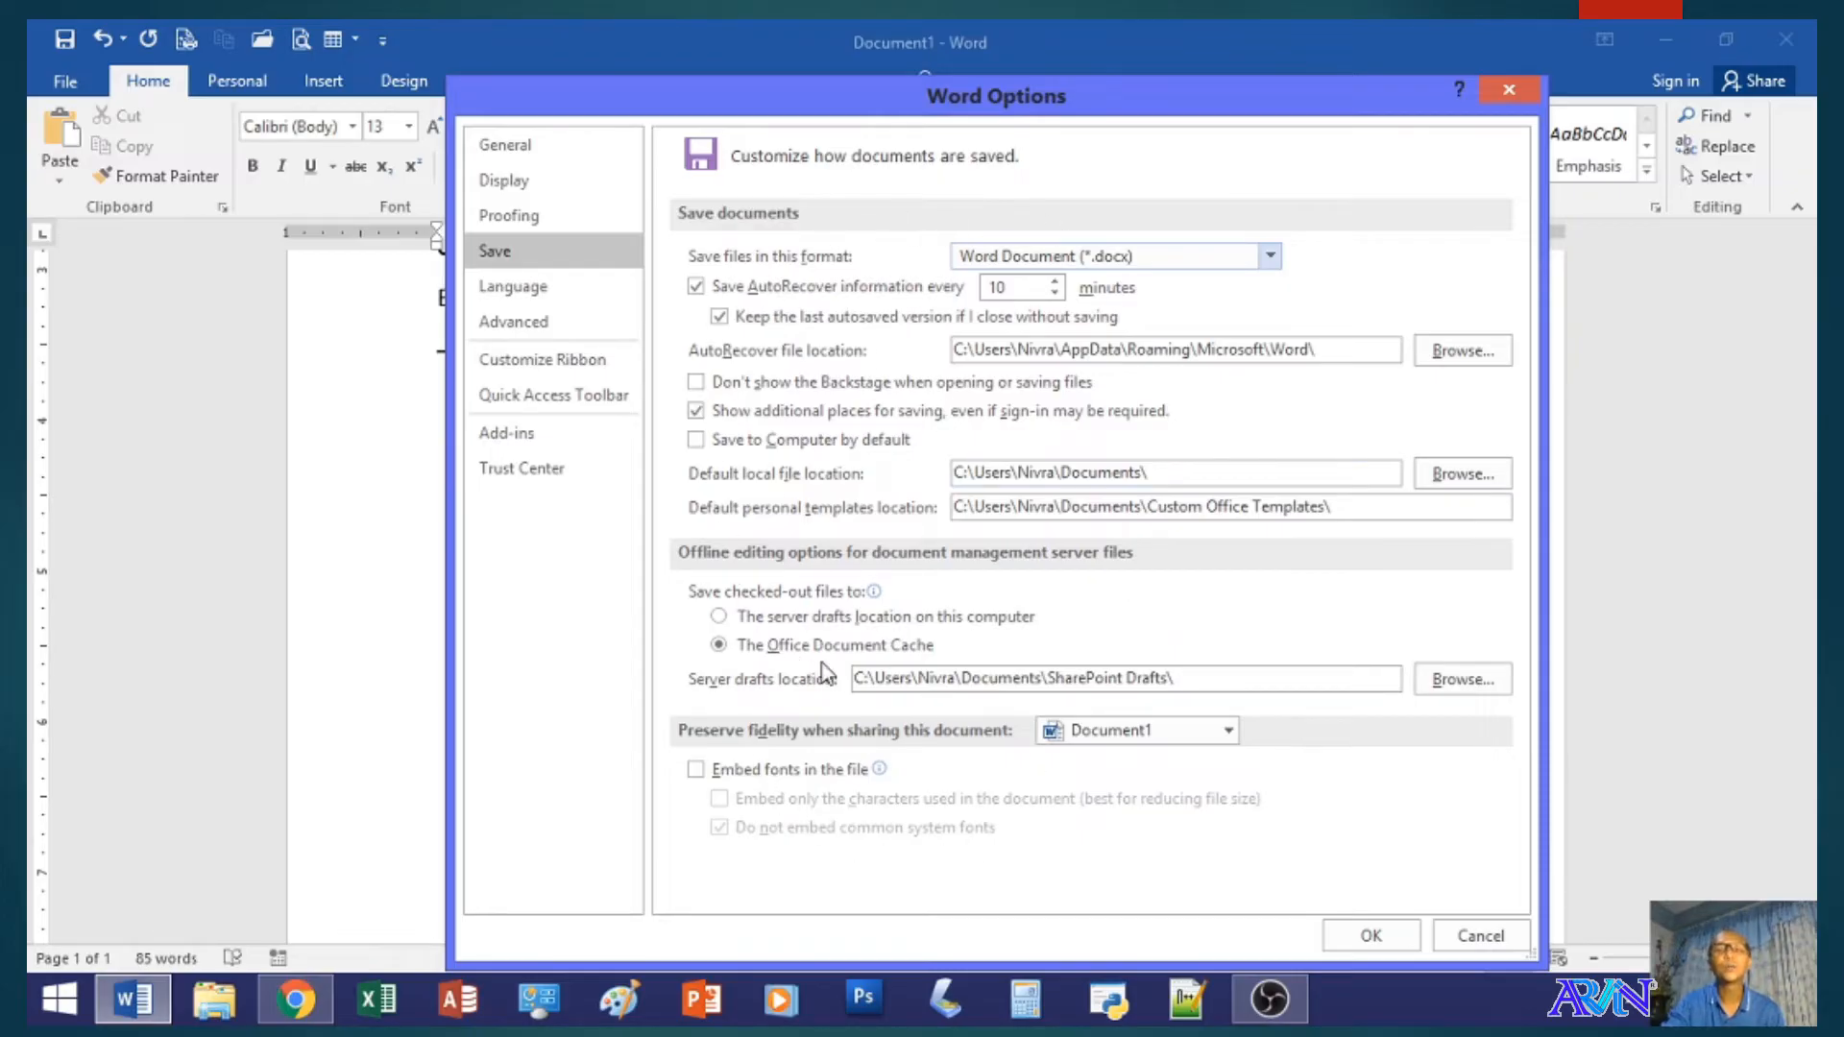
- Examine the Language preferences and the Advanced editing options, and close the Word options
click(570, 288)
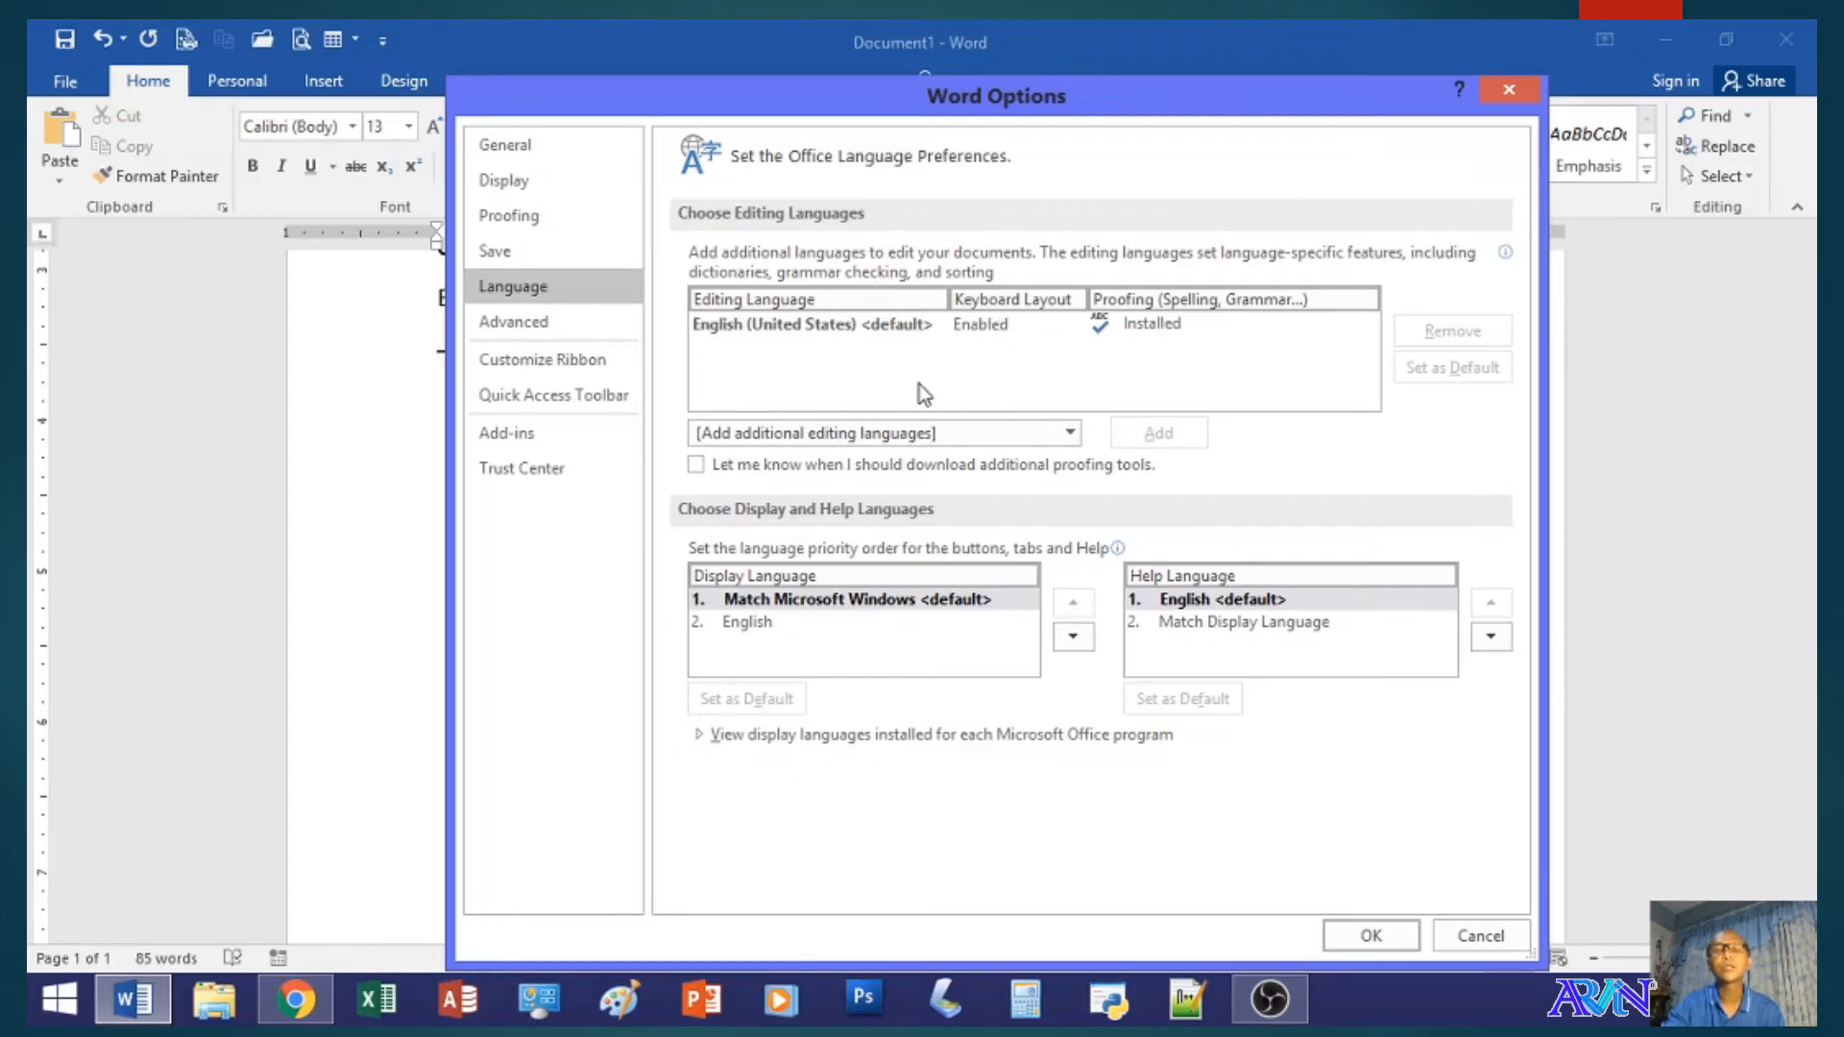
click(790, 330)
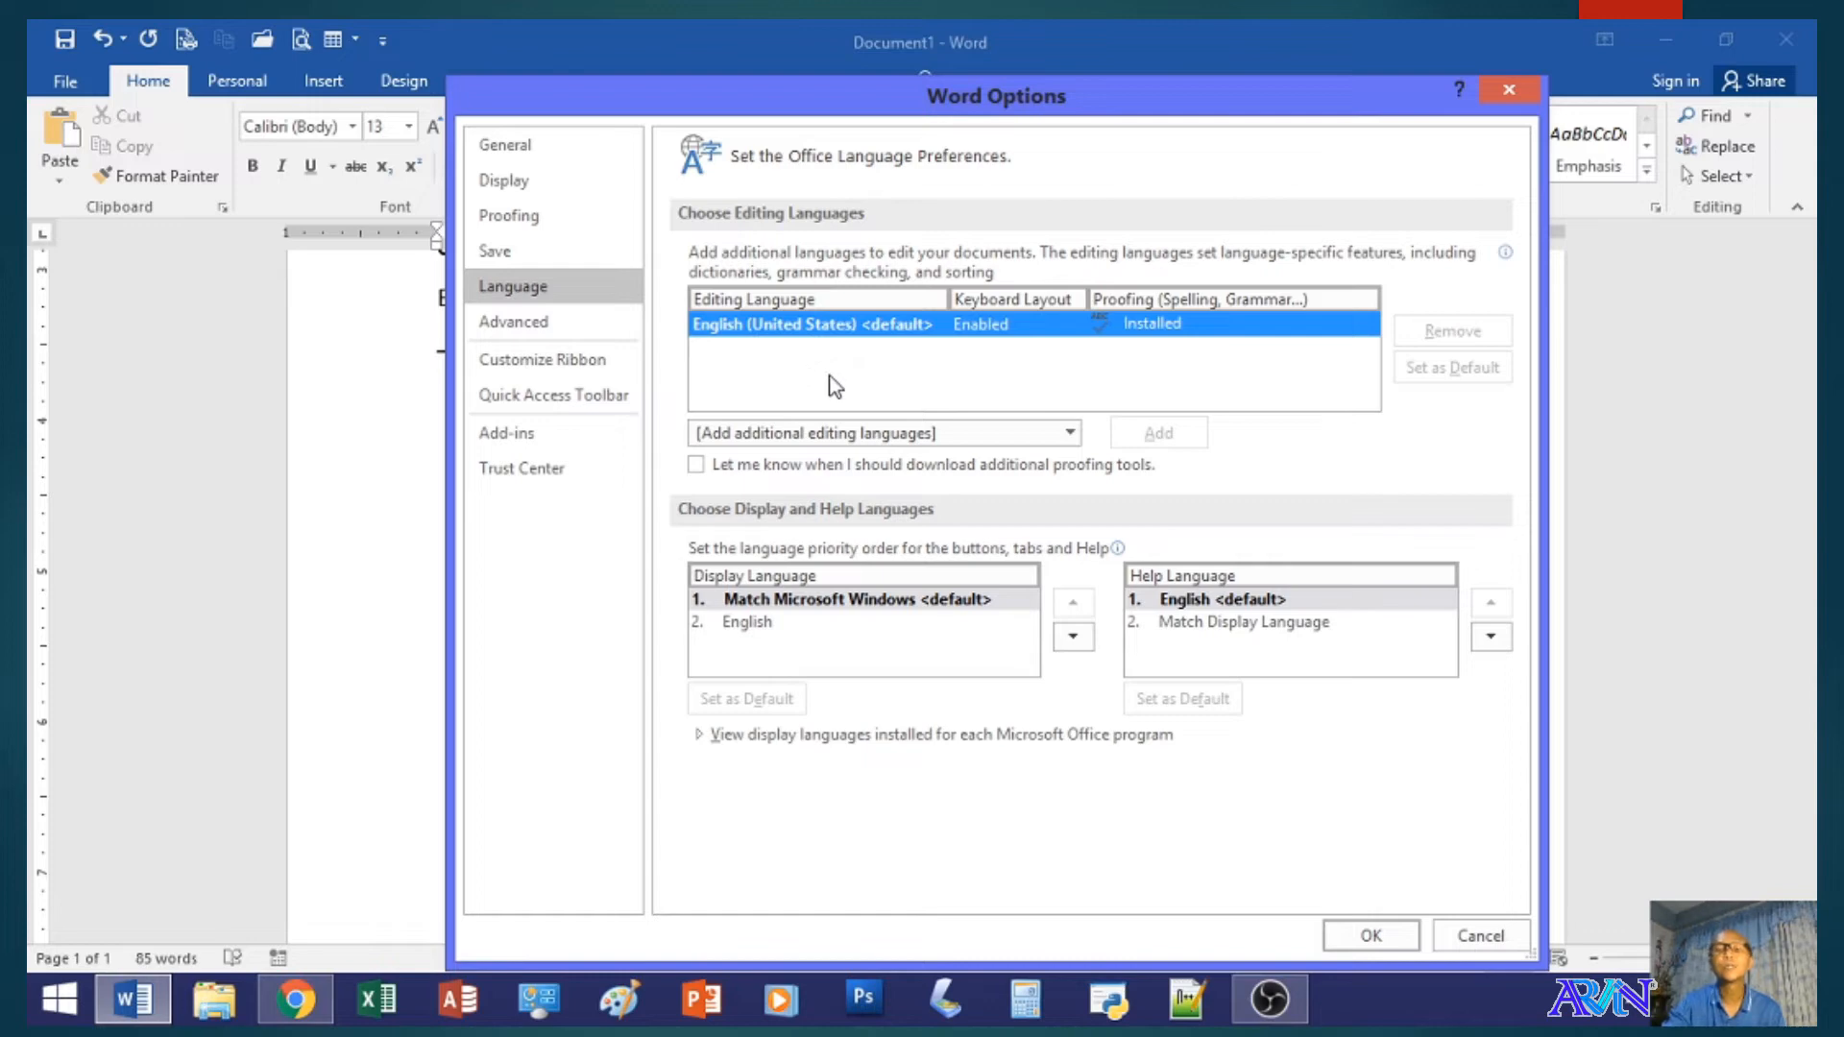
click(567, 324)
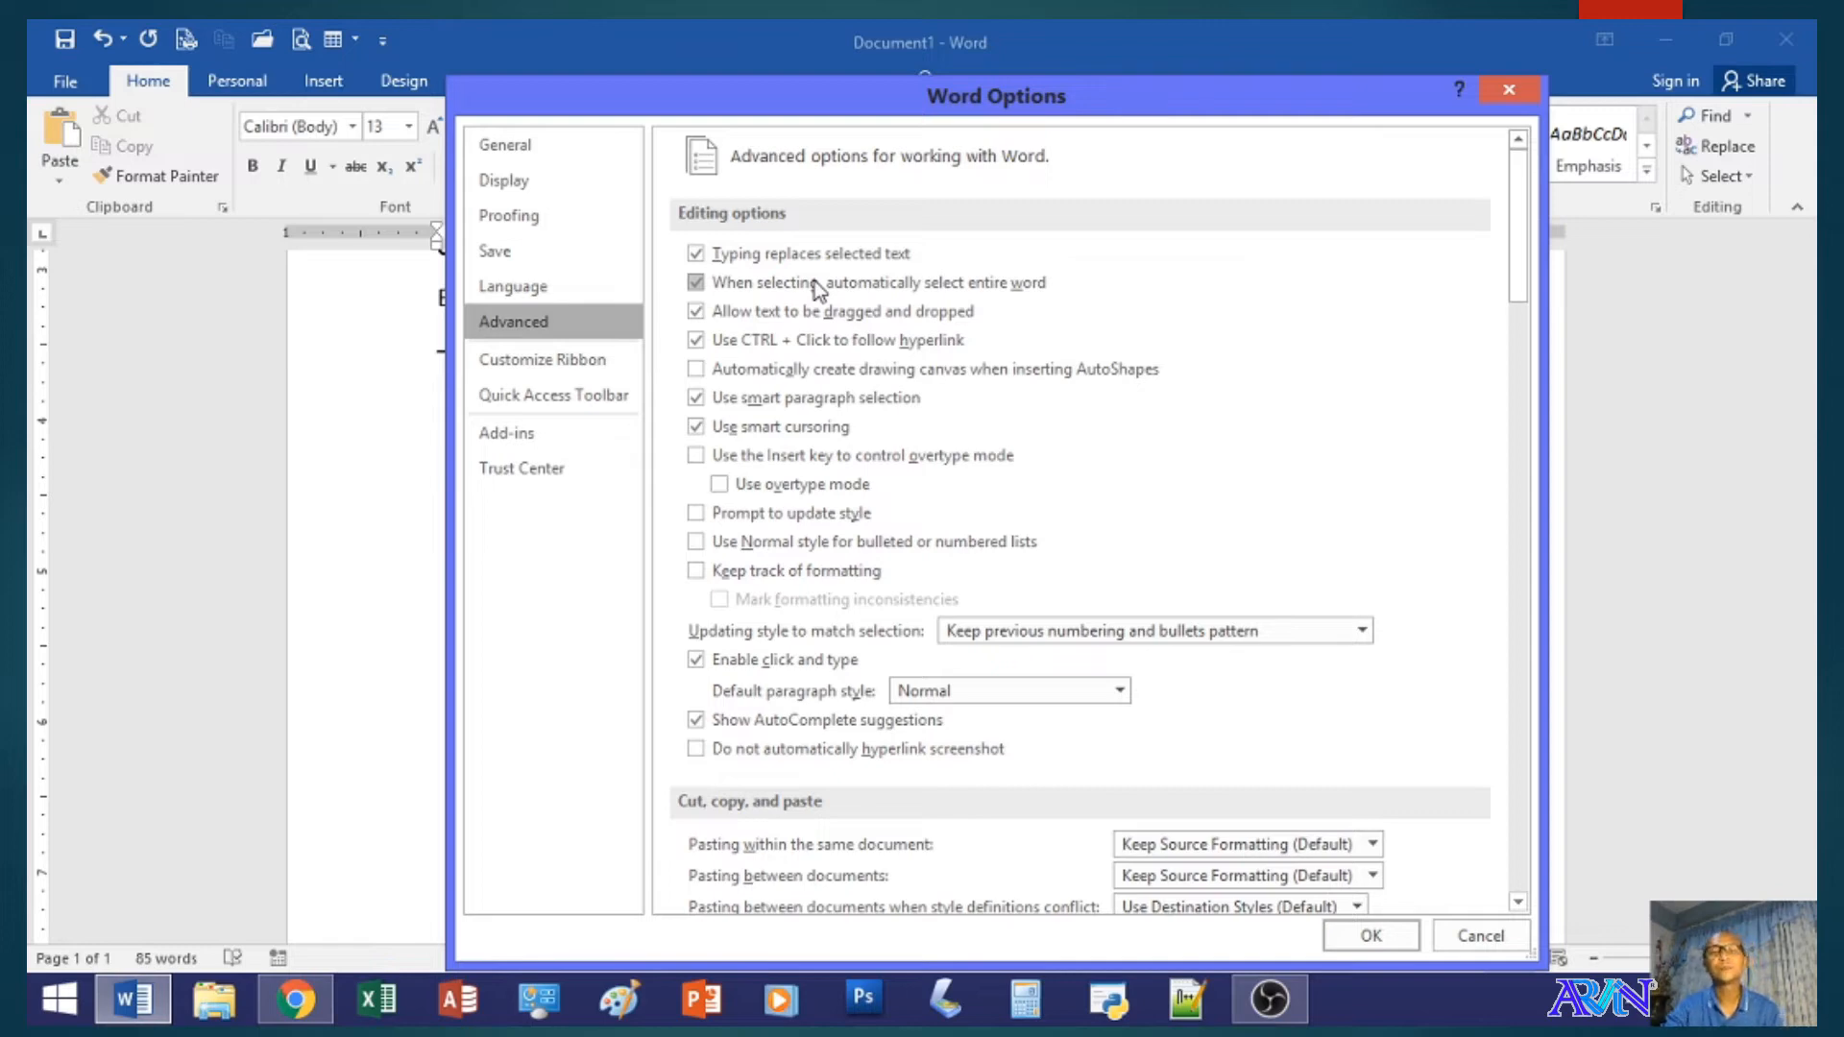
click(1370, 935)
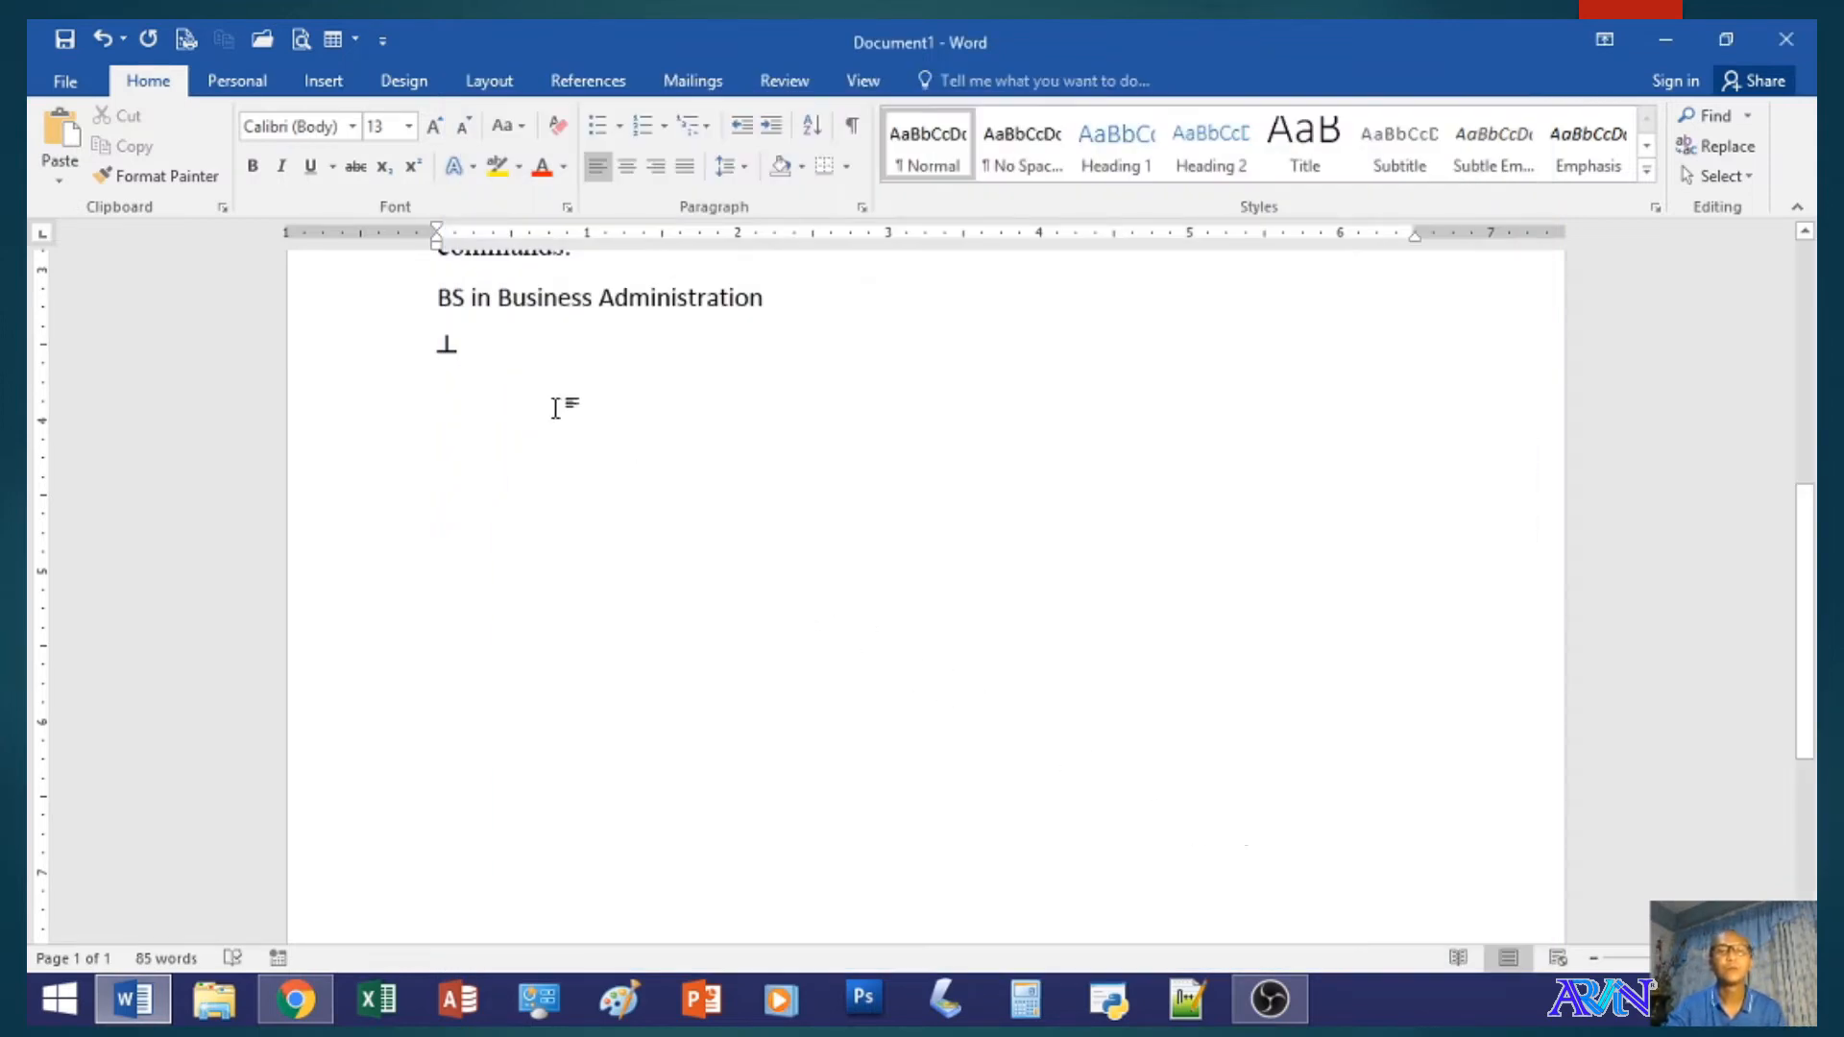
- Replace the BS in Business Administration line by writing Welcome over the selected text
drag(436, 292, 766, 297)
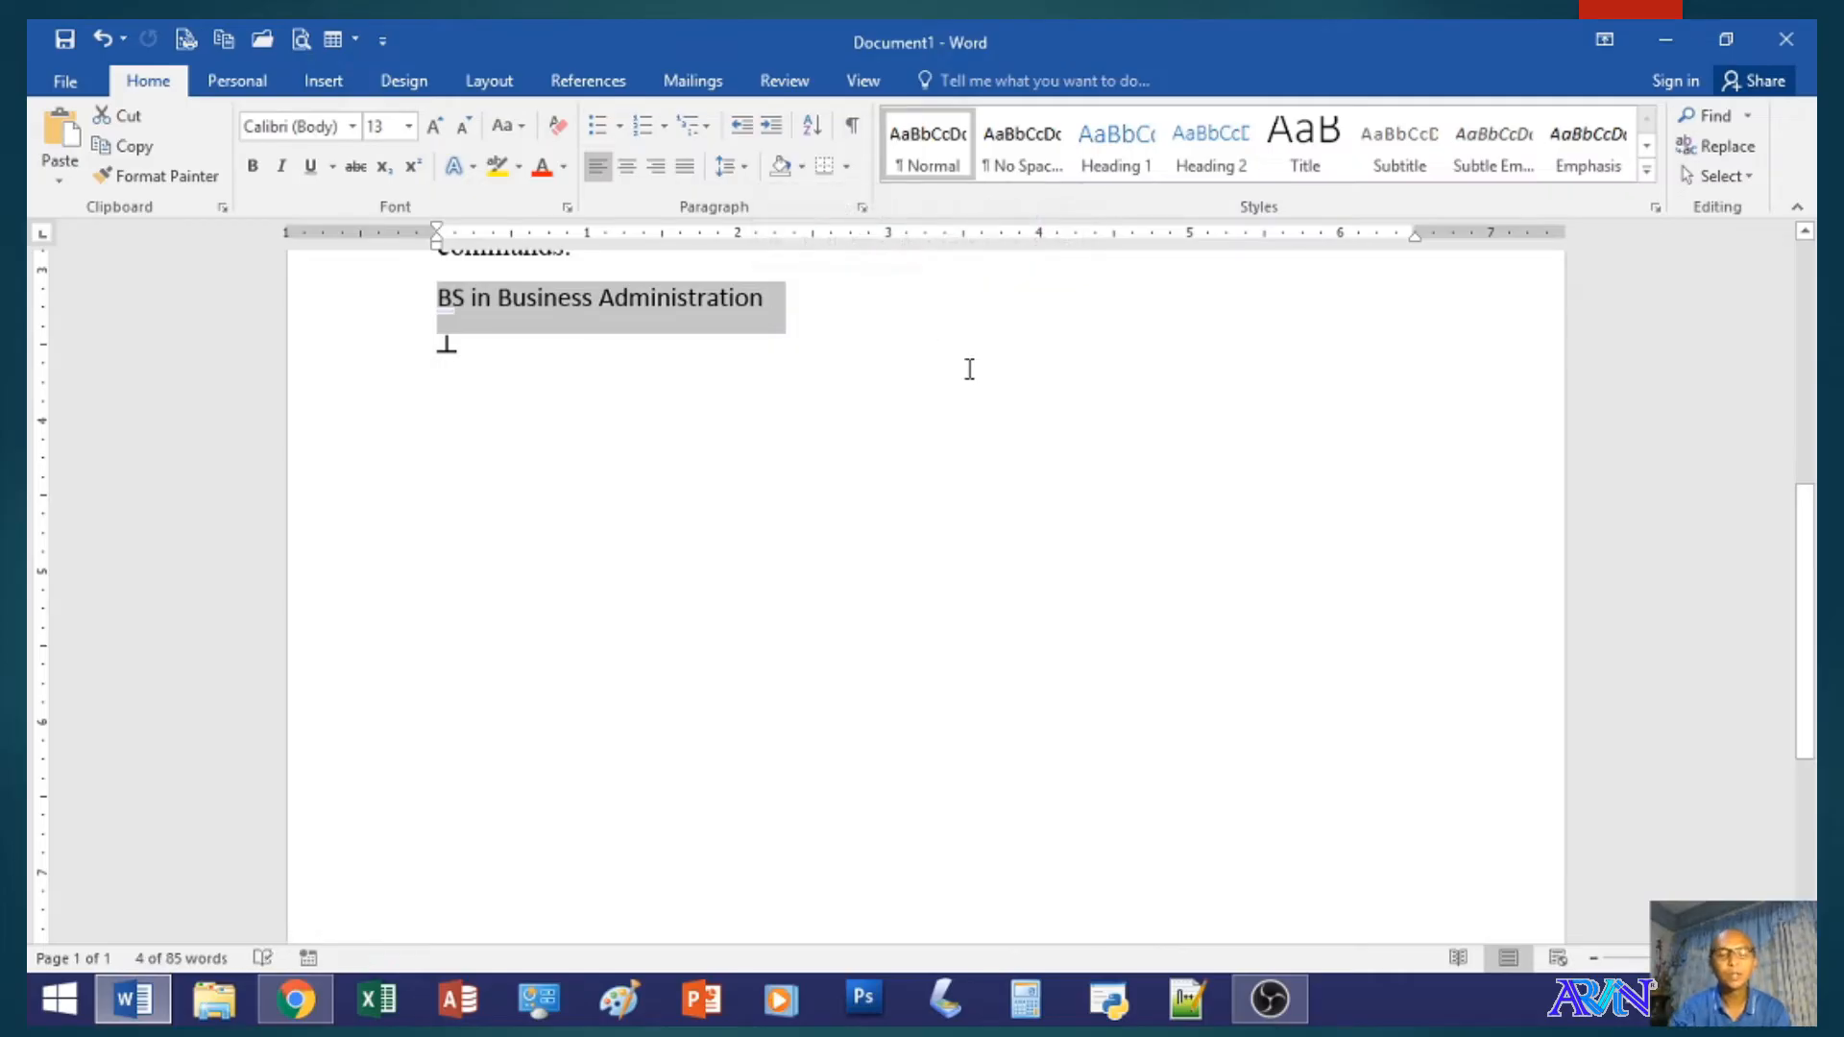
text(Welcome)
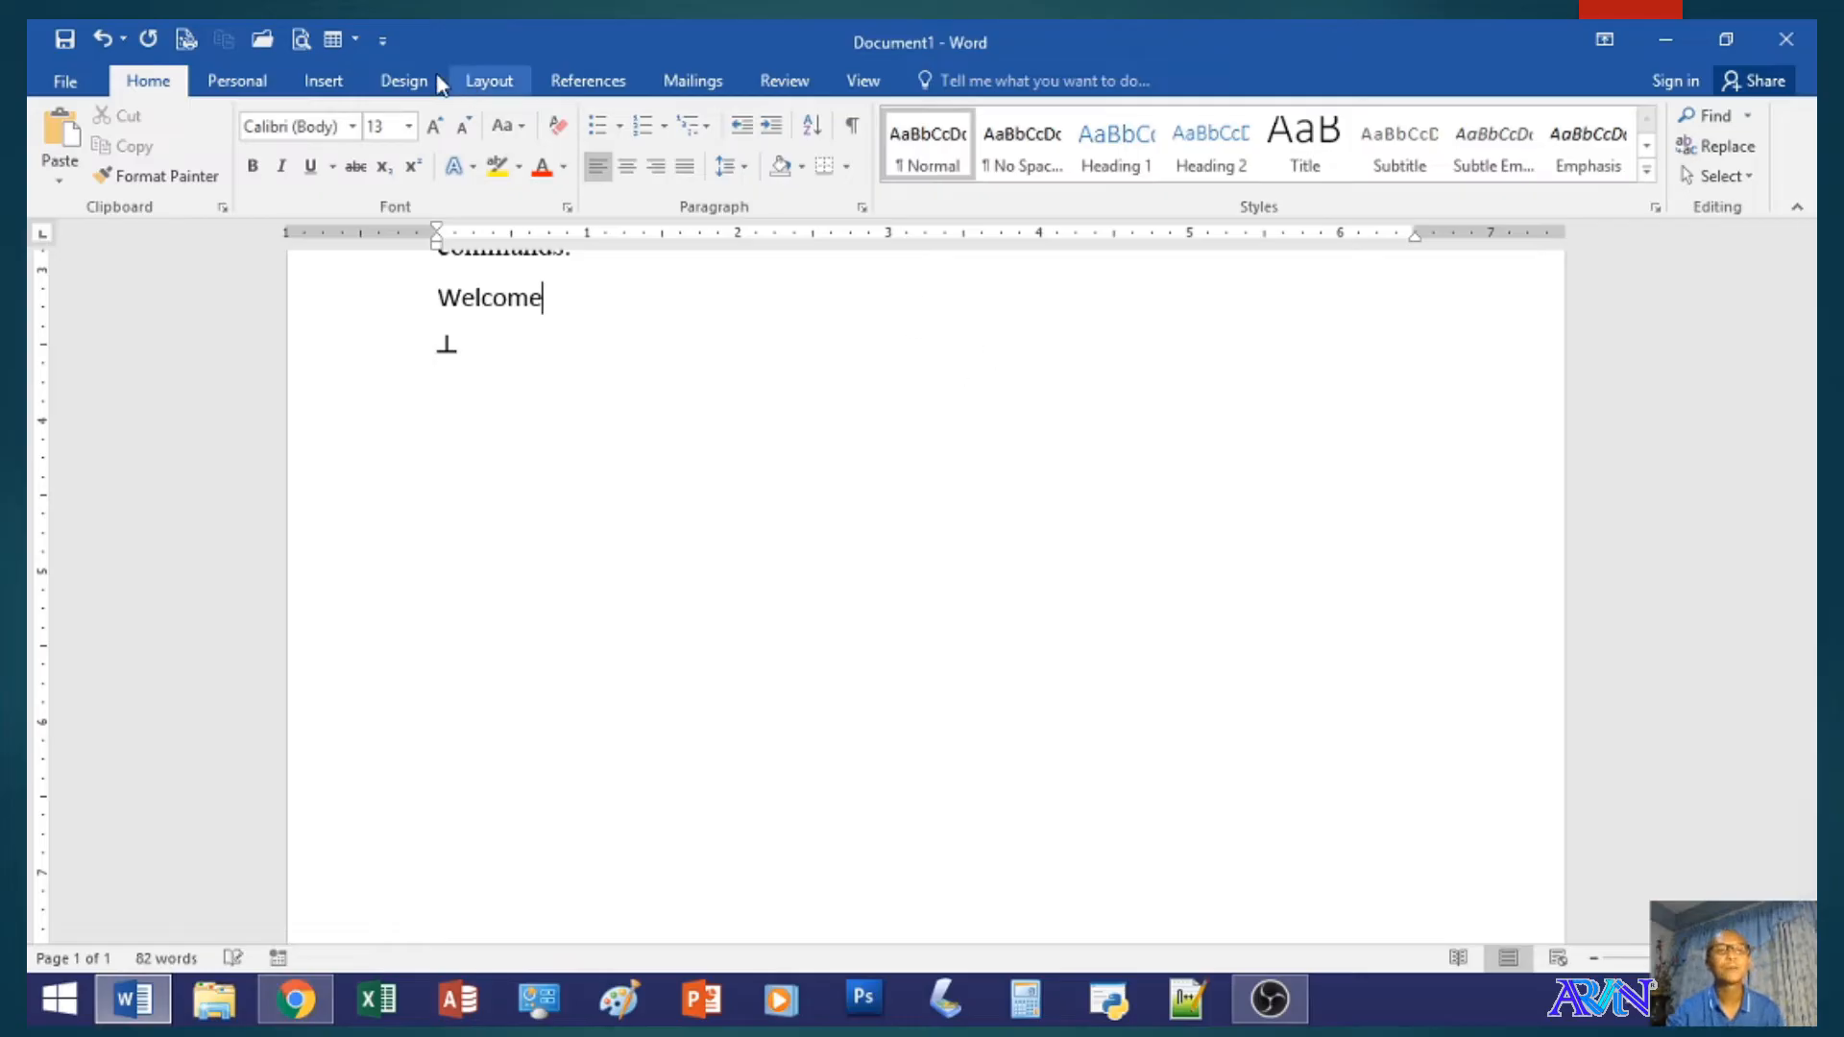
- Turn off Typing replaces selected text in the Advanced editing options and apply the change
click(71, 79)
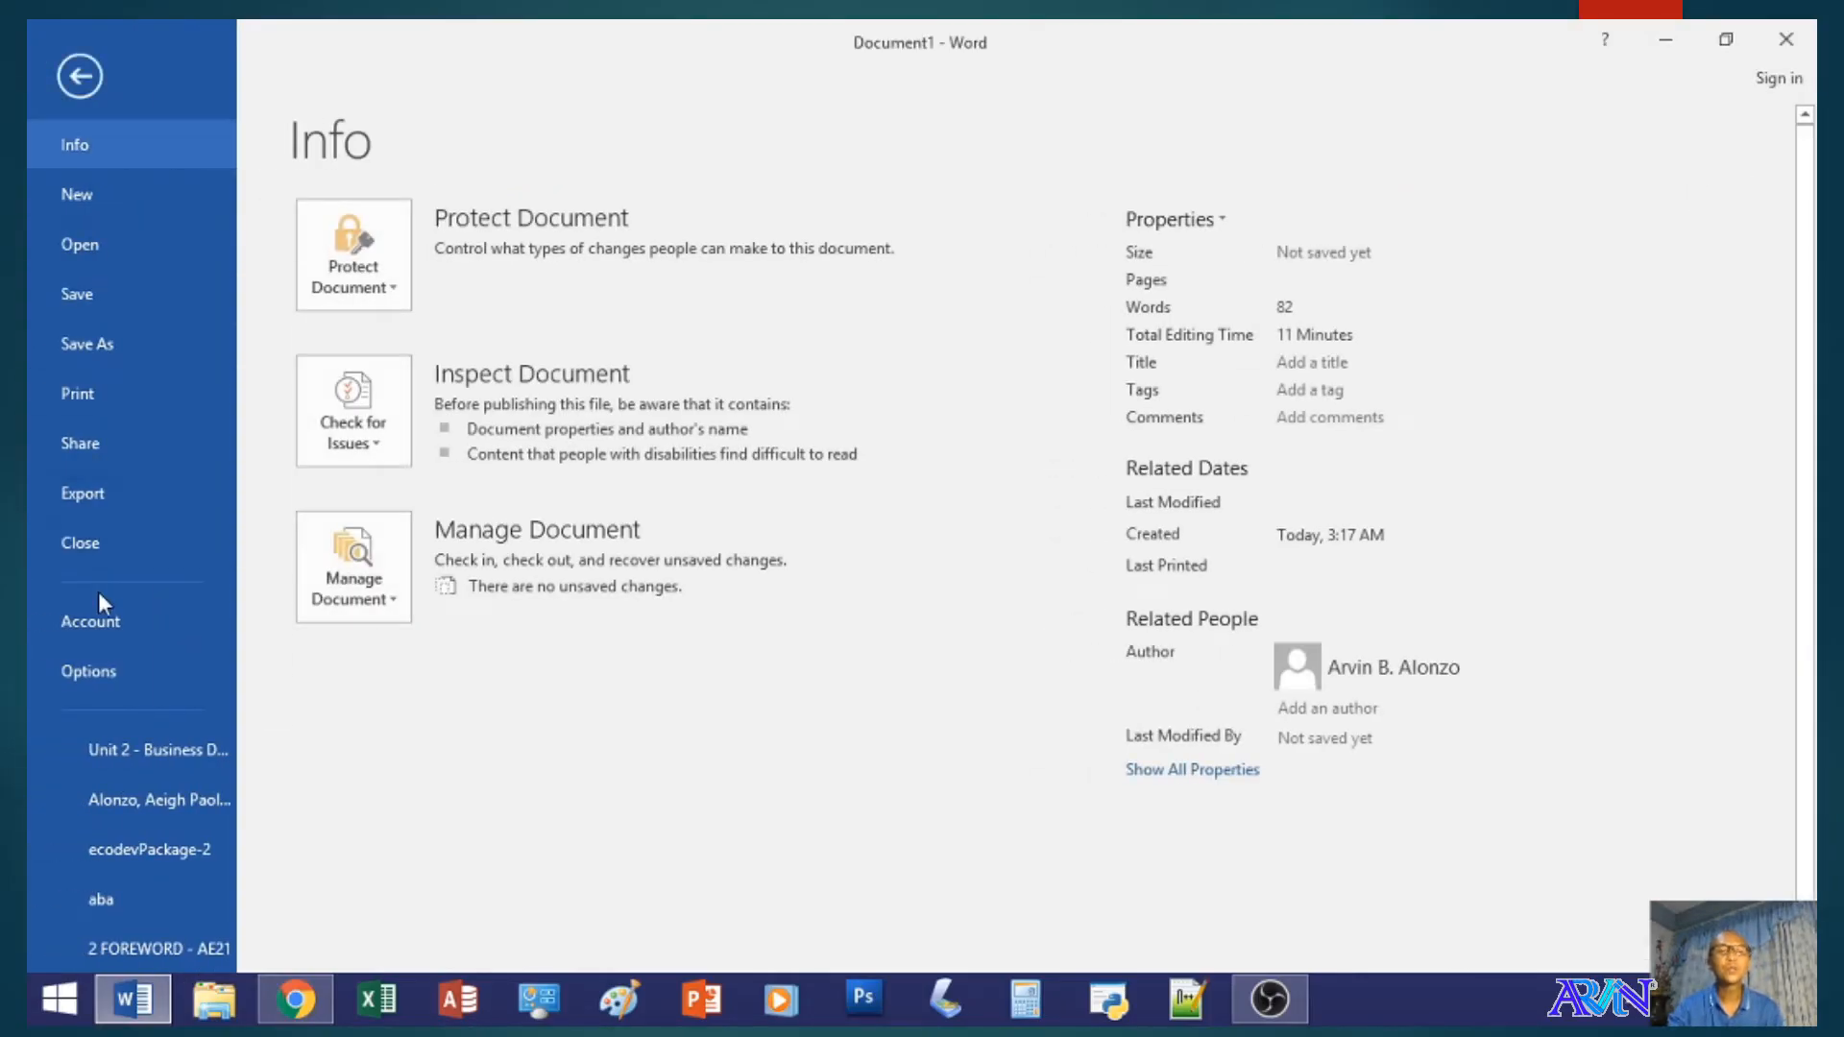
key(Escape)
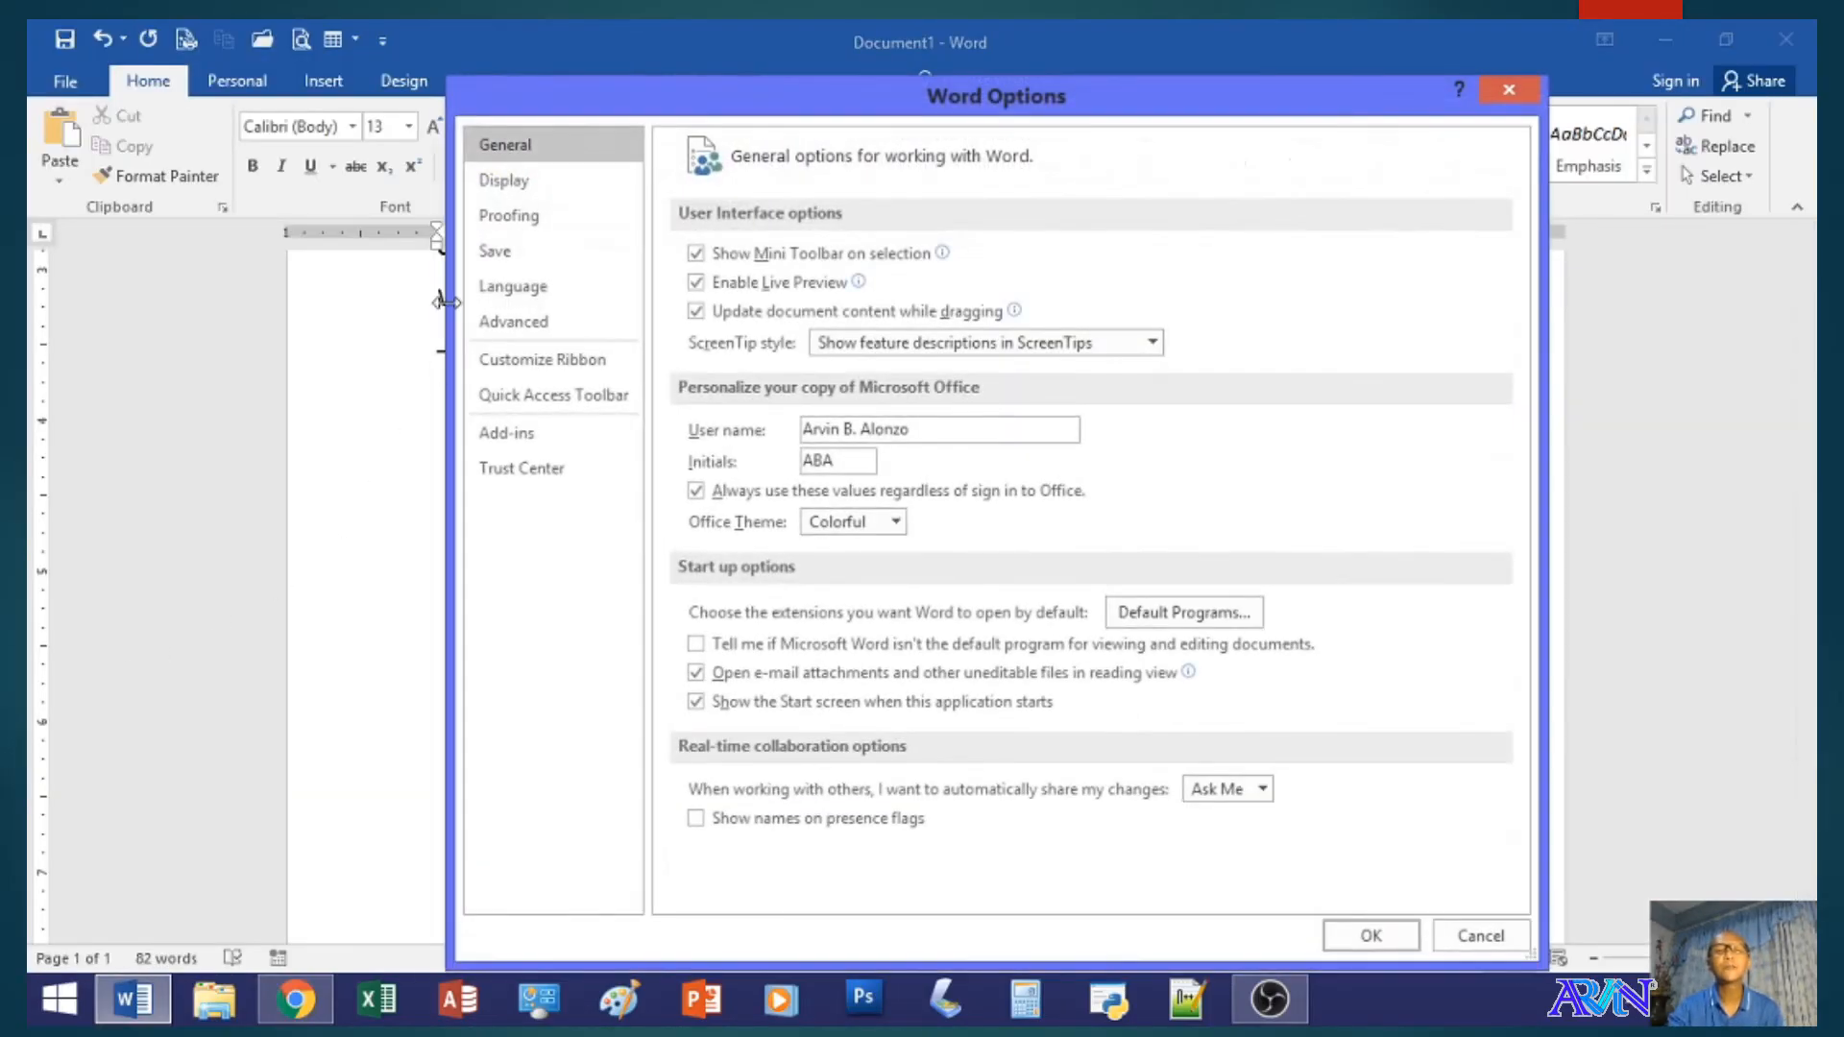
click(527, 323)
click(696, 258)
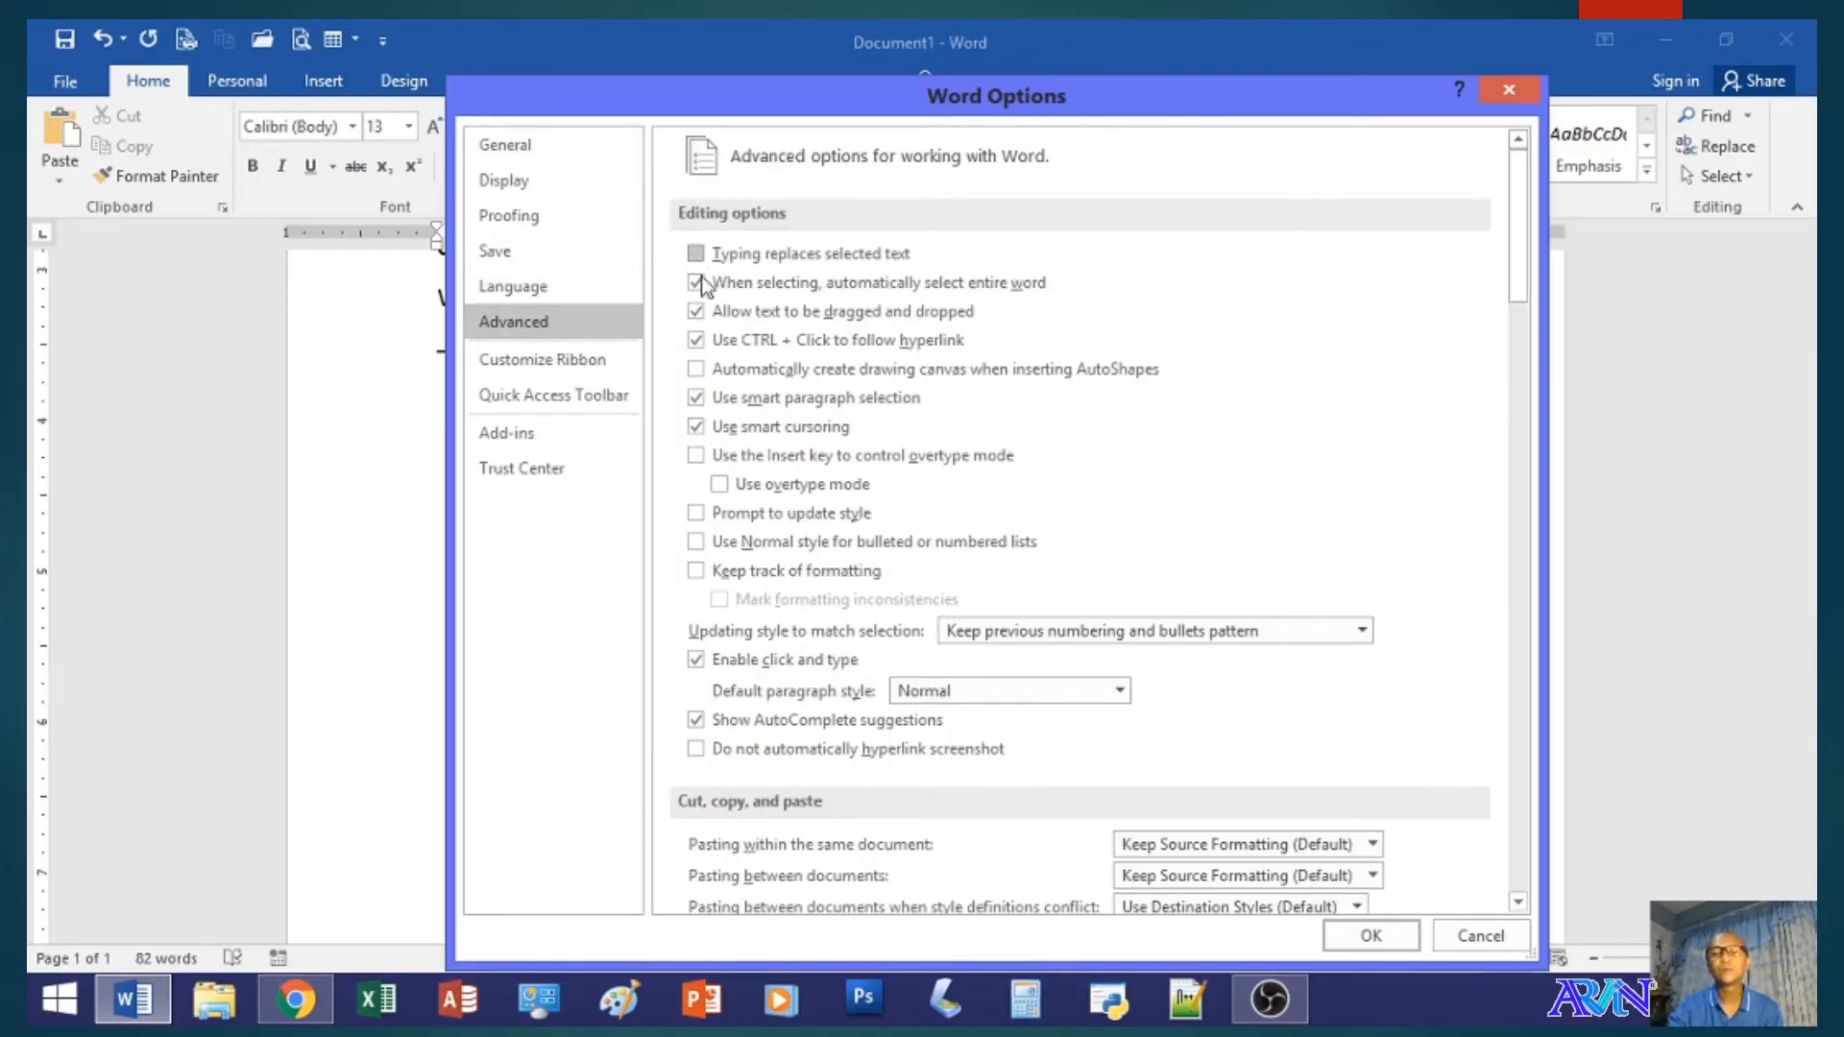
click(1370, 936)
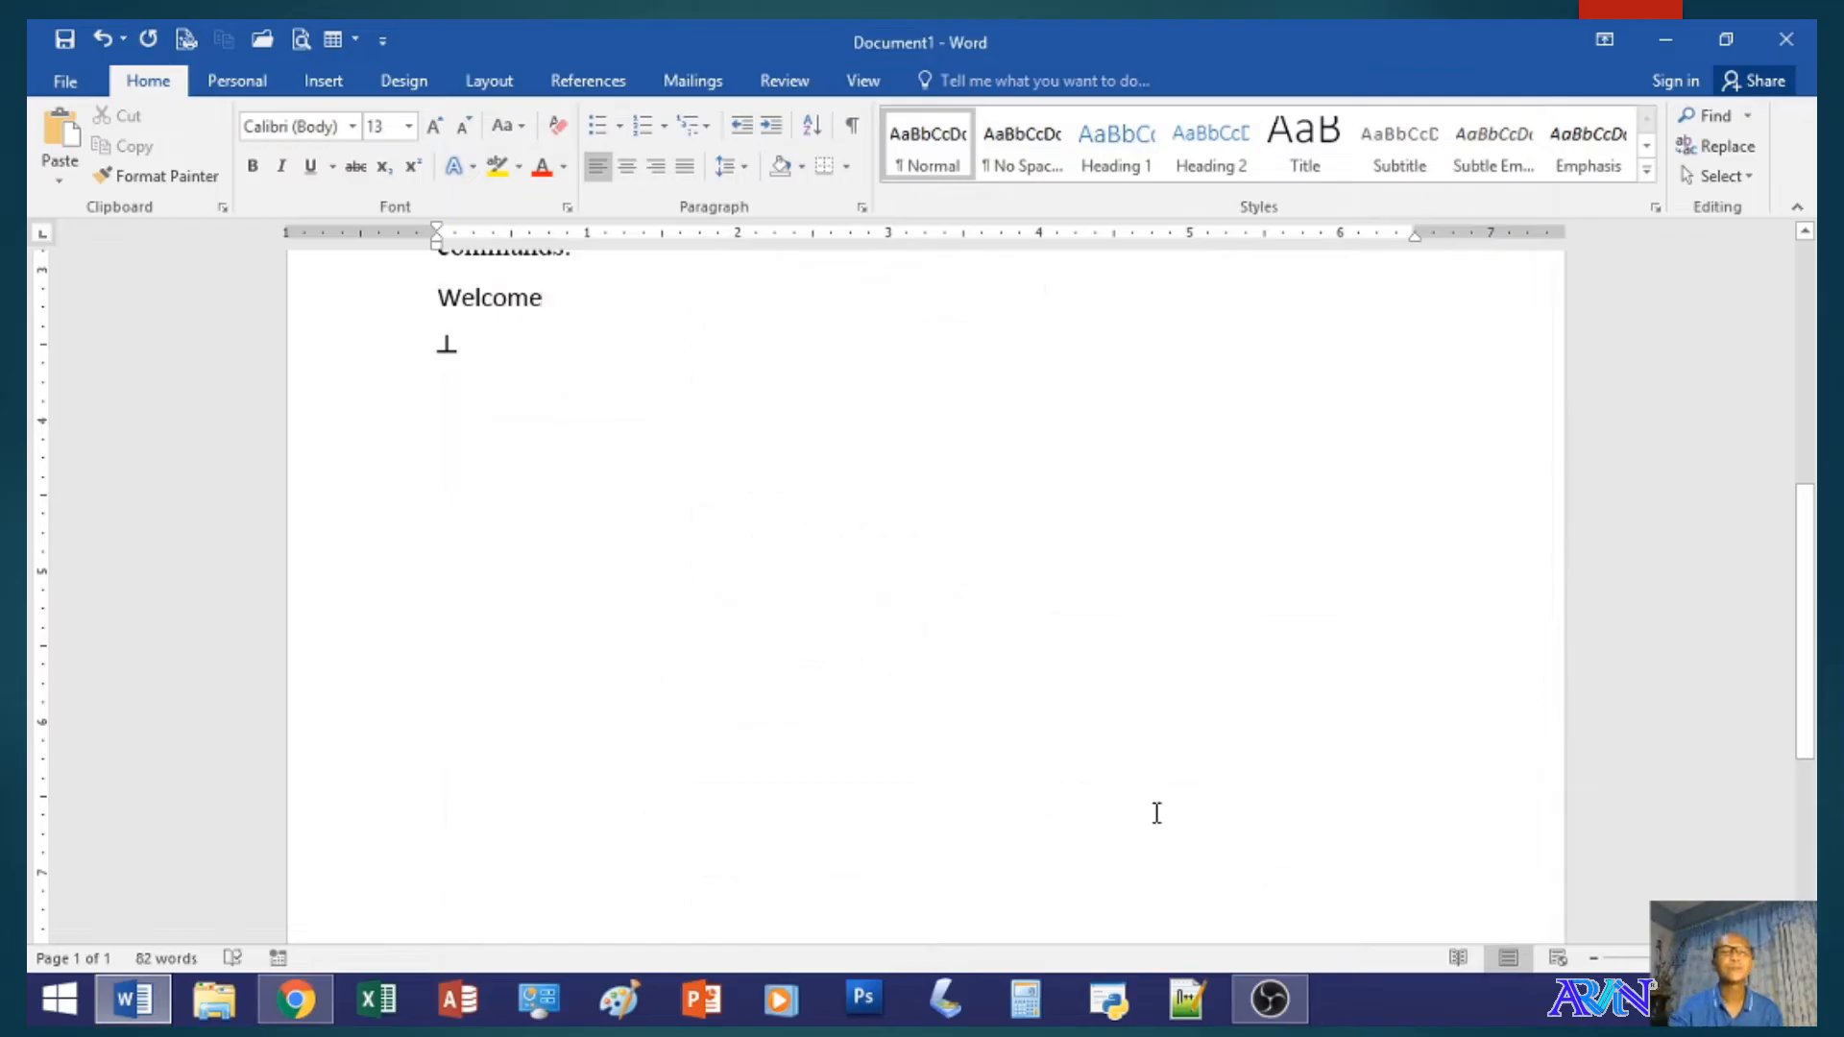
- Test the changed editing option by selecting the Welcome line and writing Addd followed by a space
key(shift+Up)
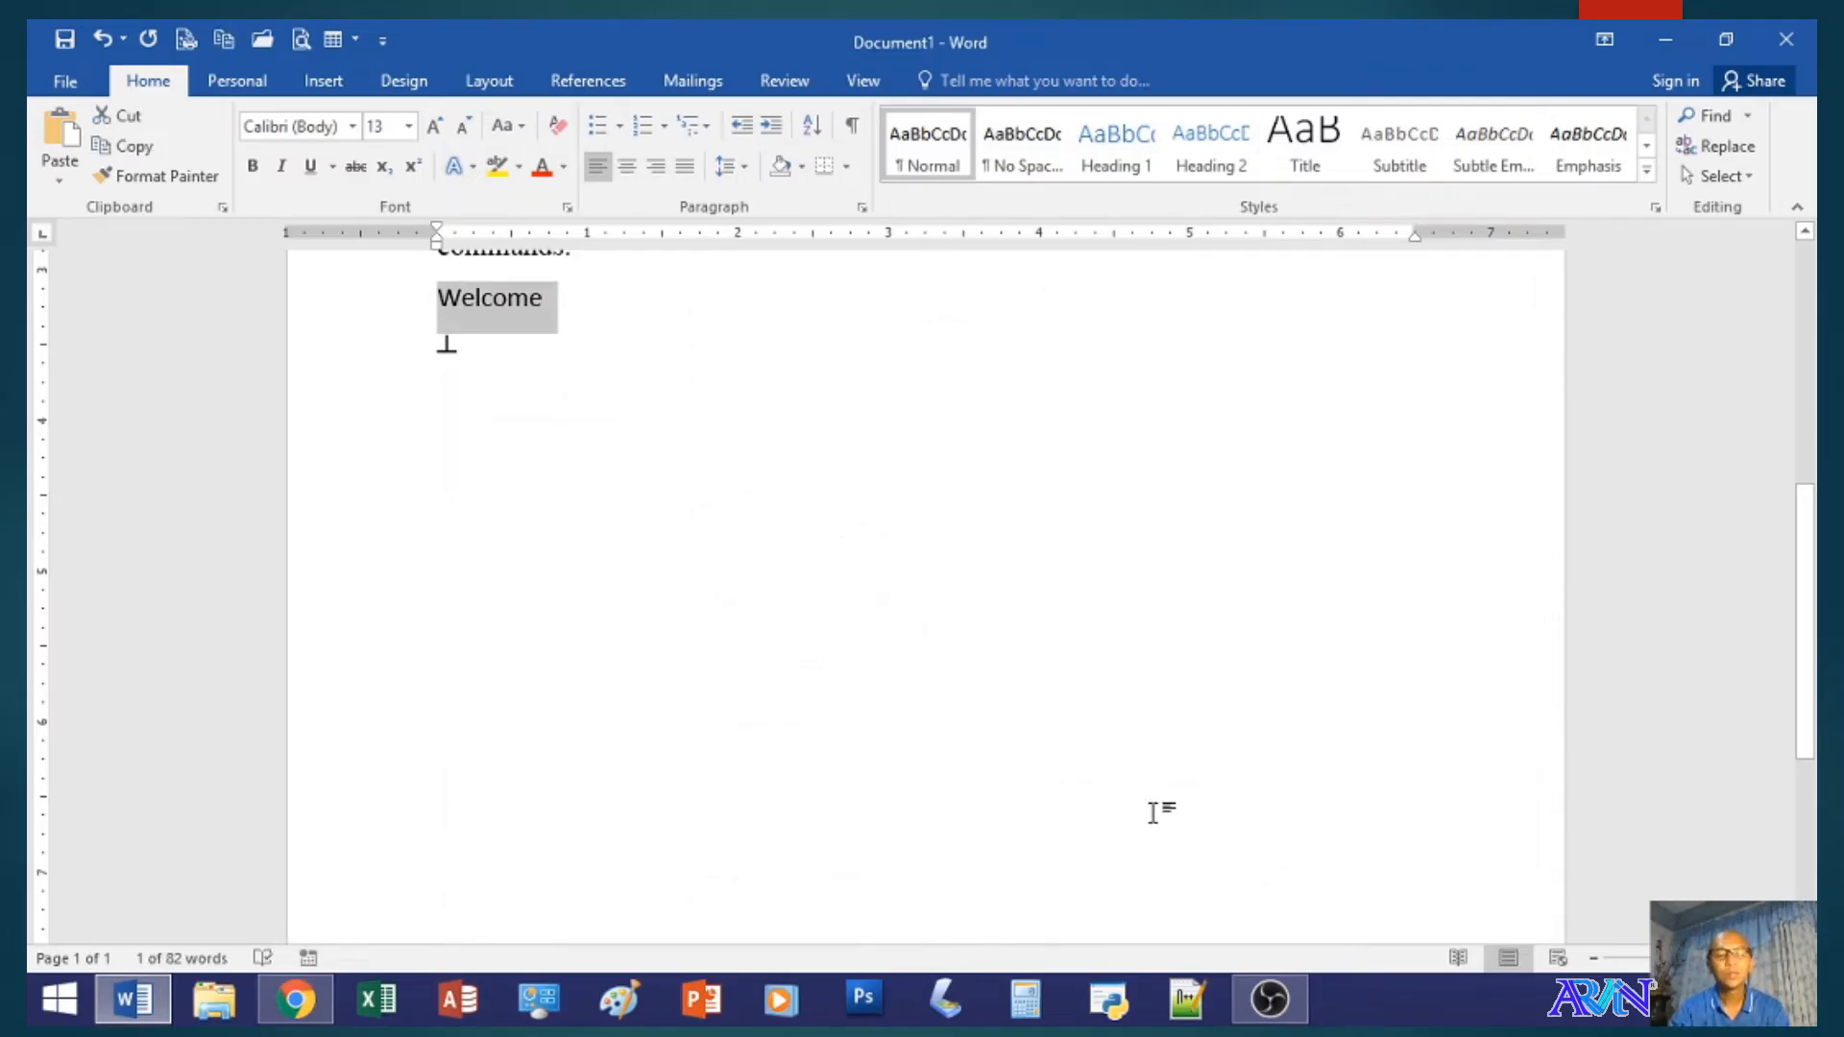
text(Addd)
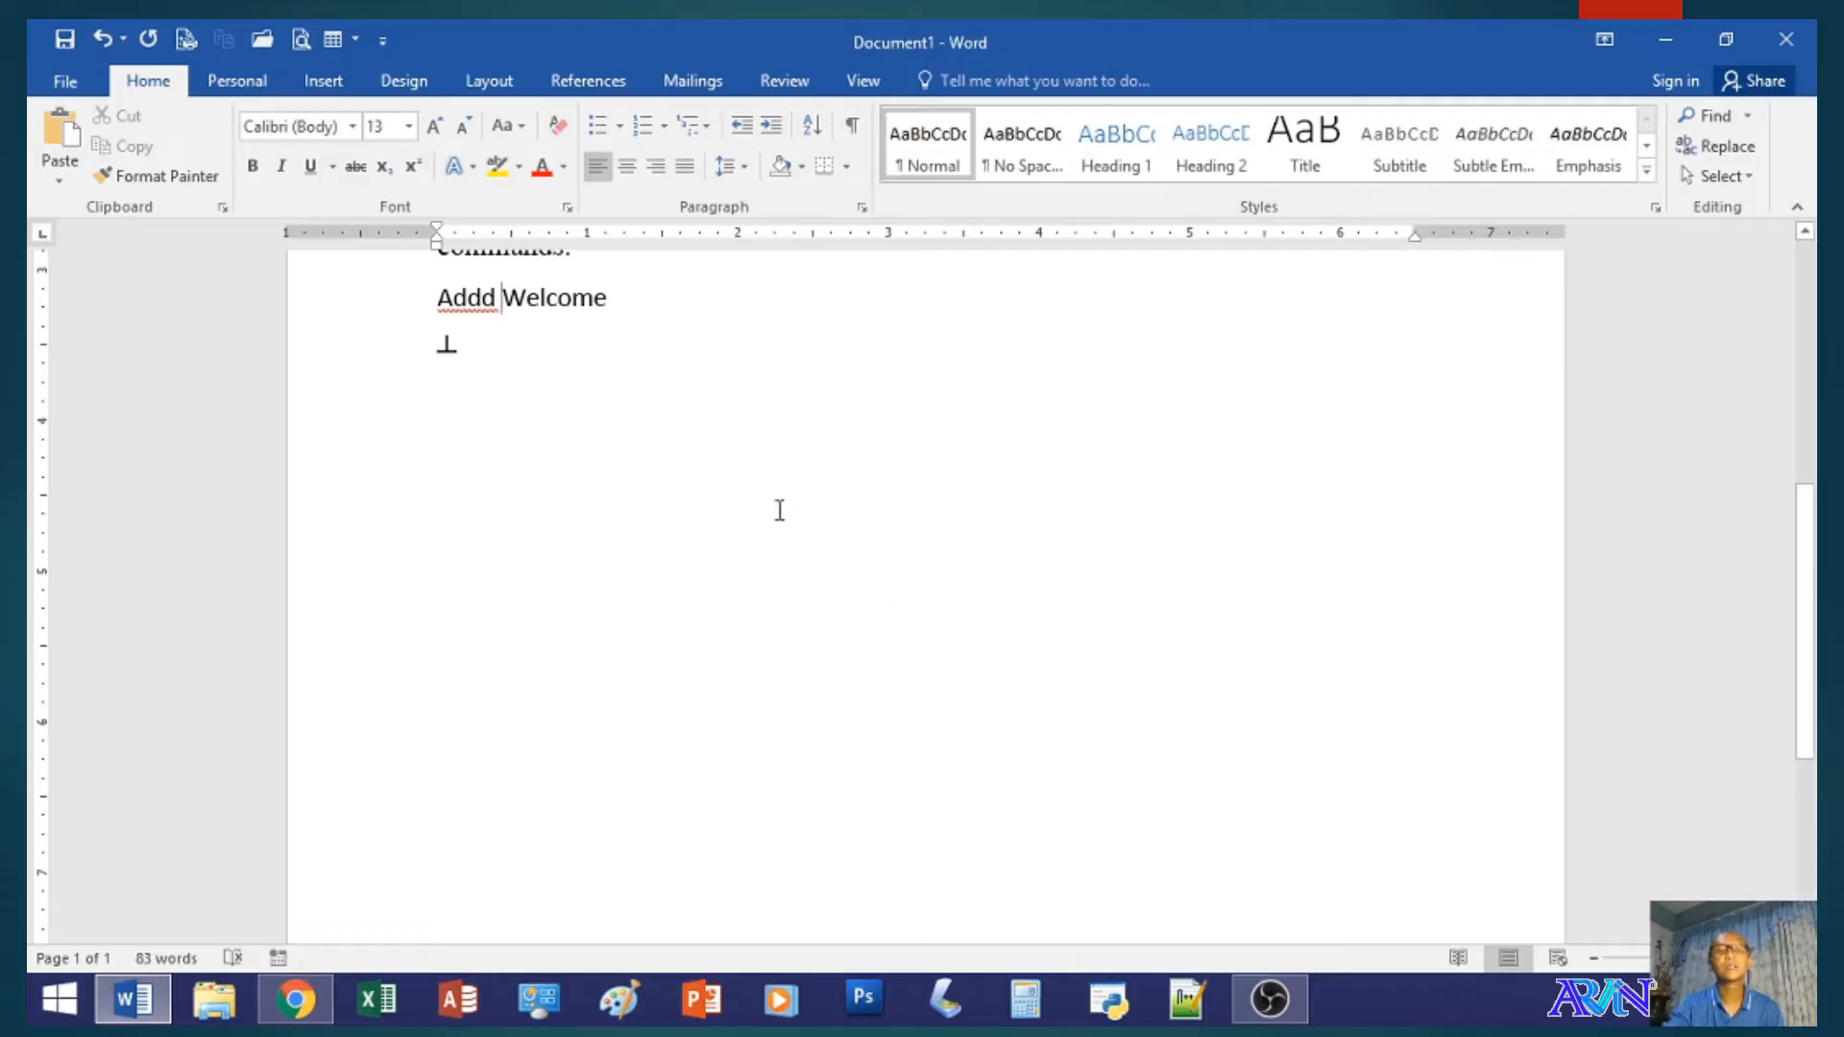
- Turn Typing replaces selected text back on in the Advanced editing options
click(63, 84)
click(124, 674)
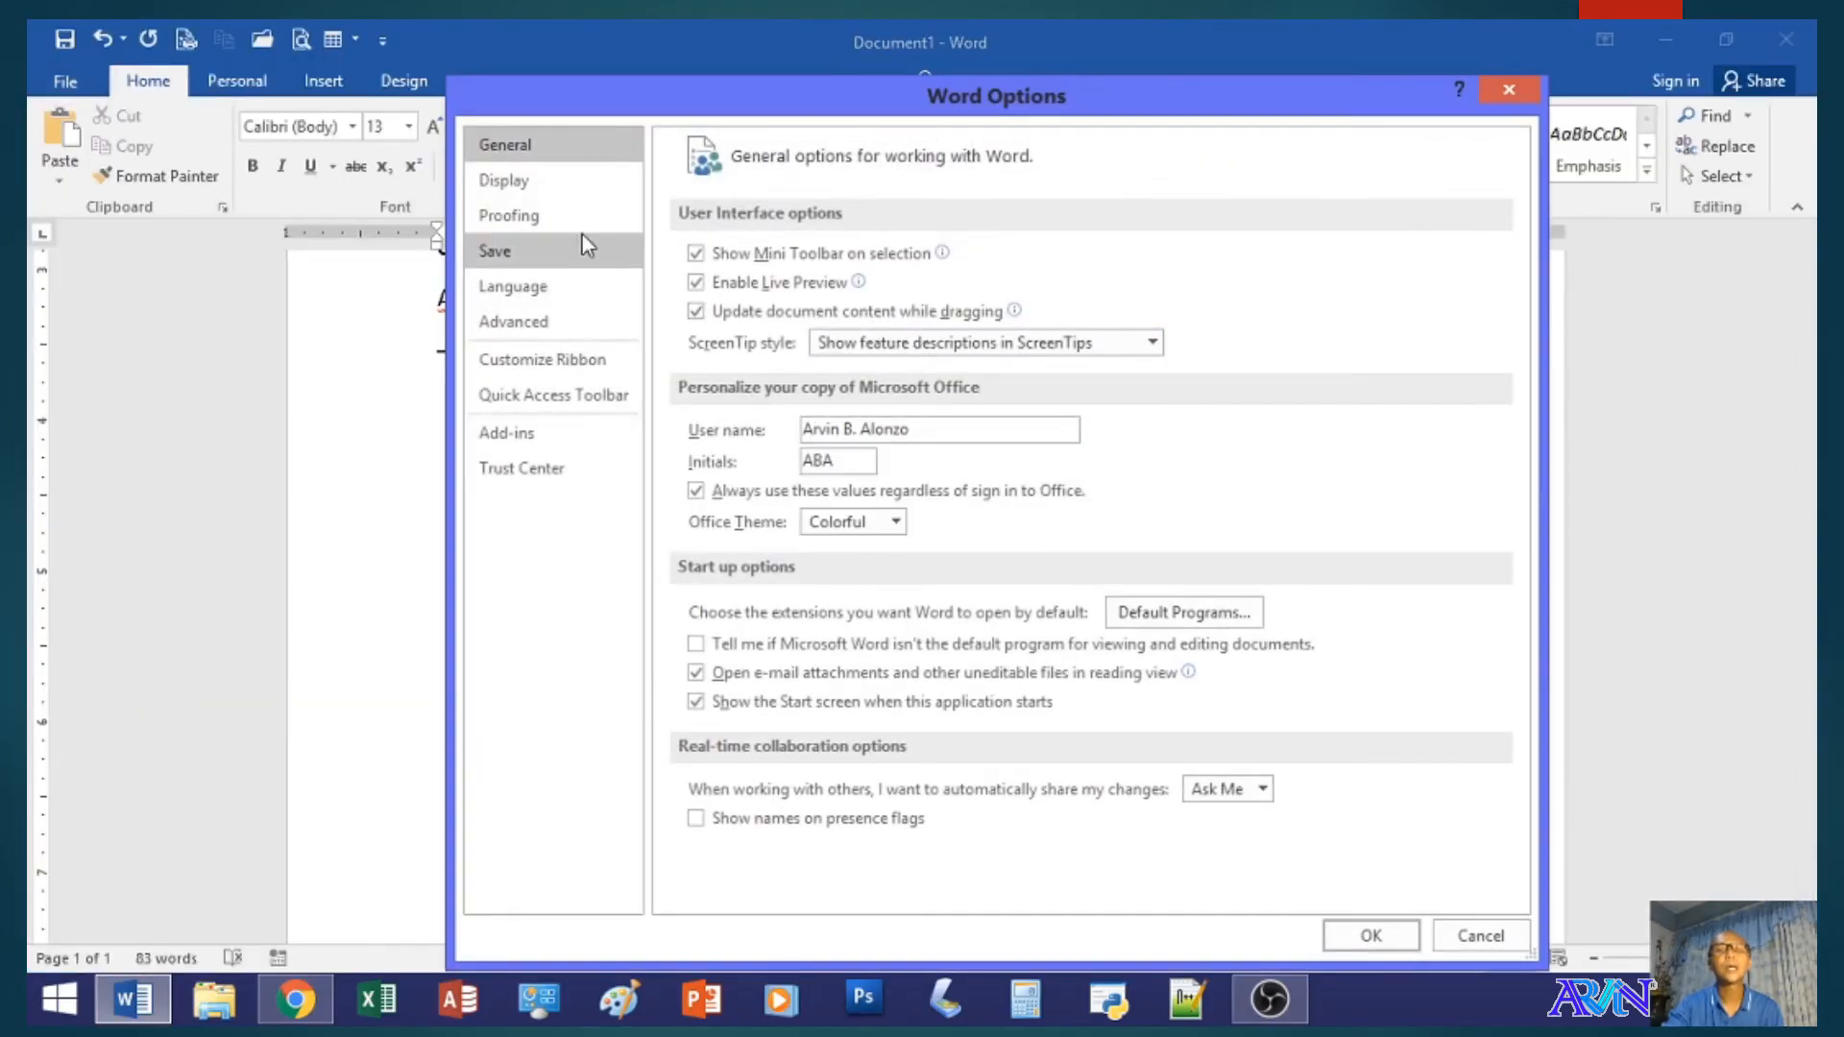
click(561, 323)
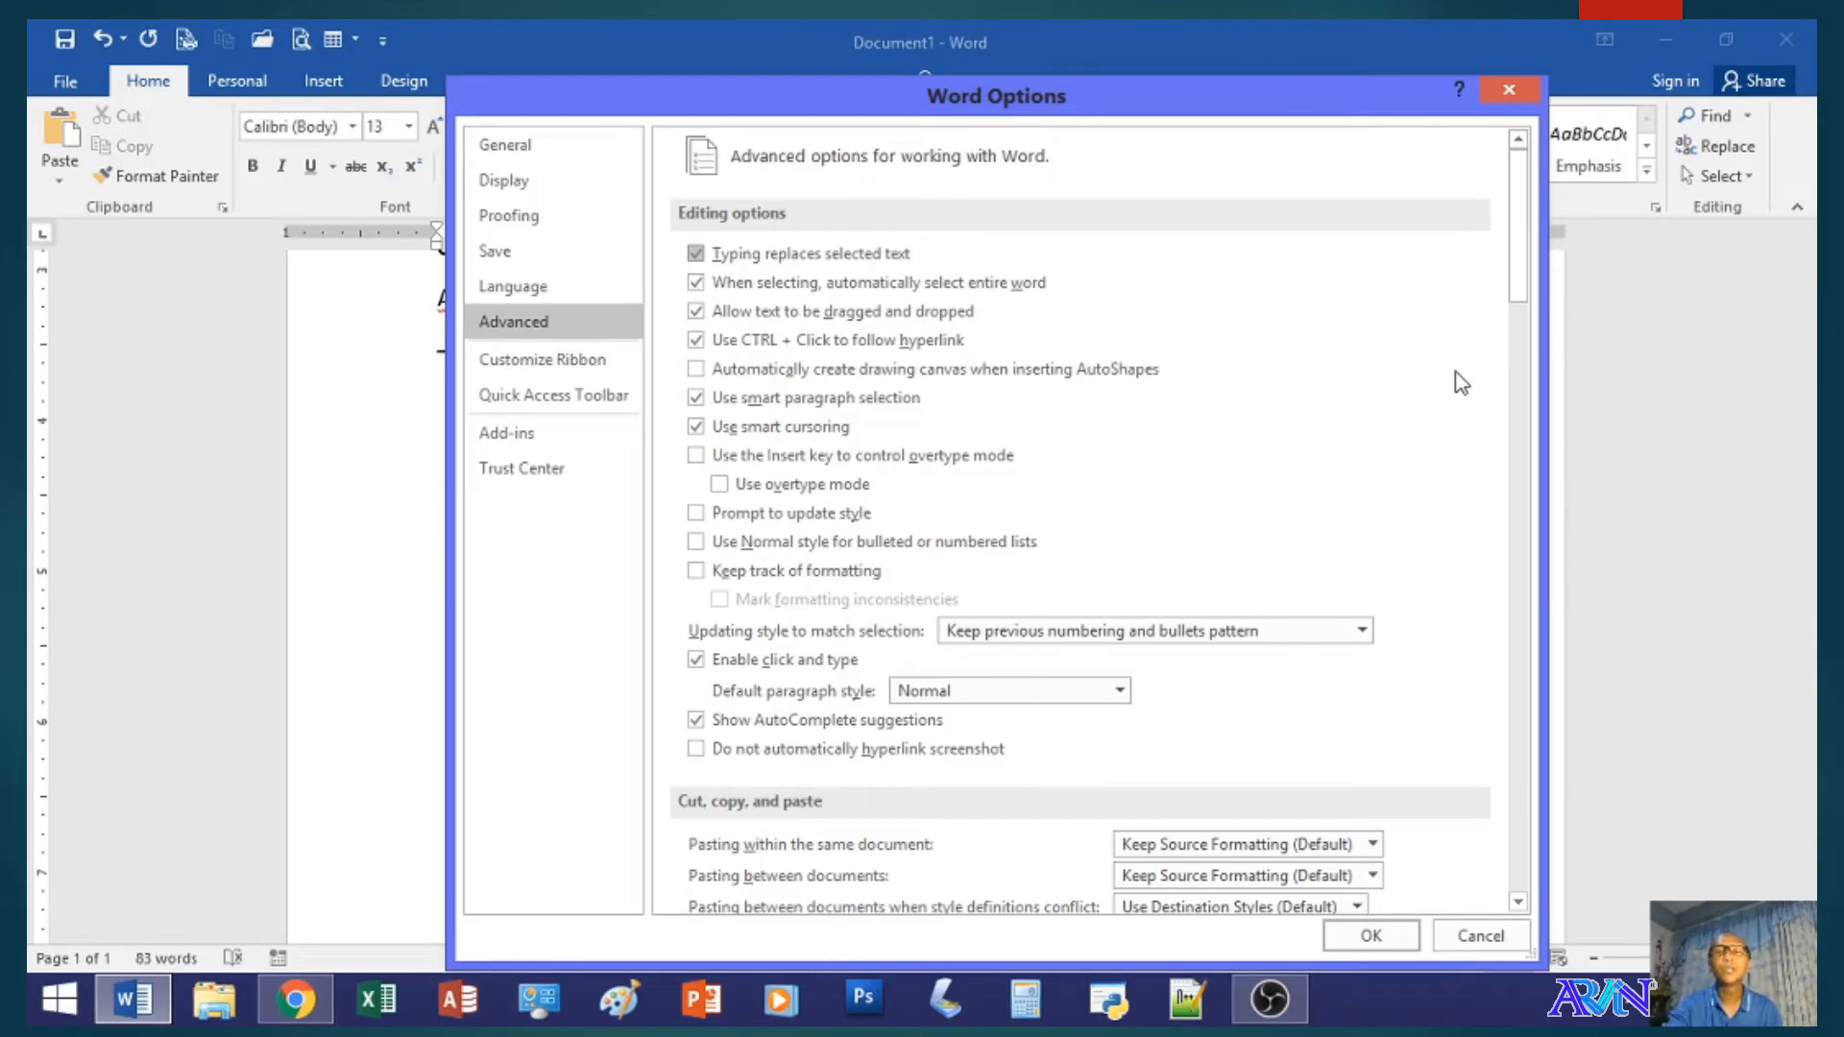
- Look through the Advanced settings for cut, copy and paste, image quality, document content and display
drag(1515, 247, 1523, 263)
scroll(1523, 263, down, 5)
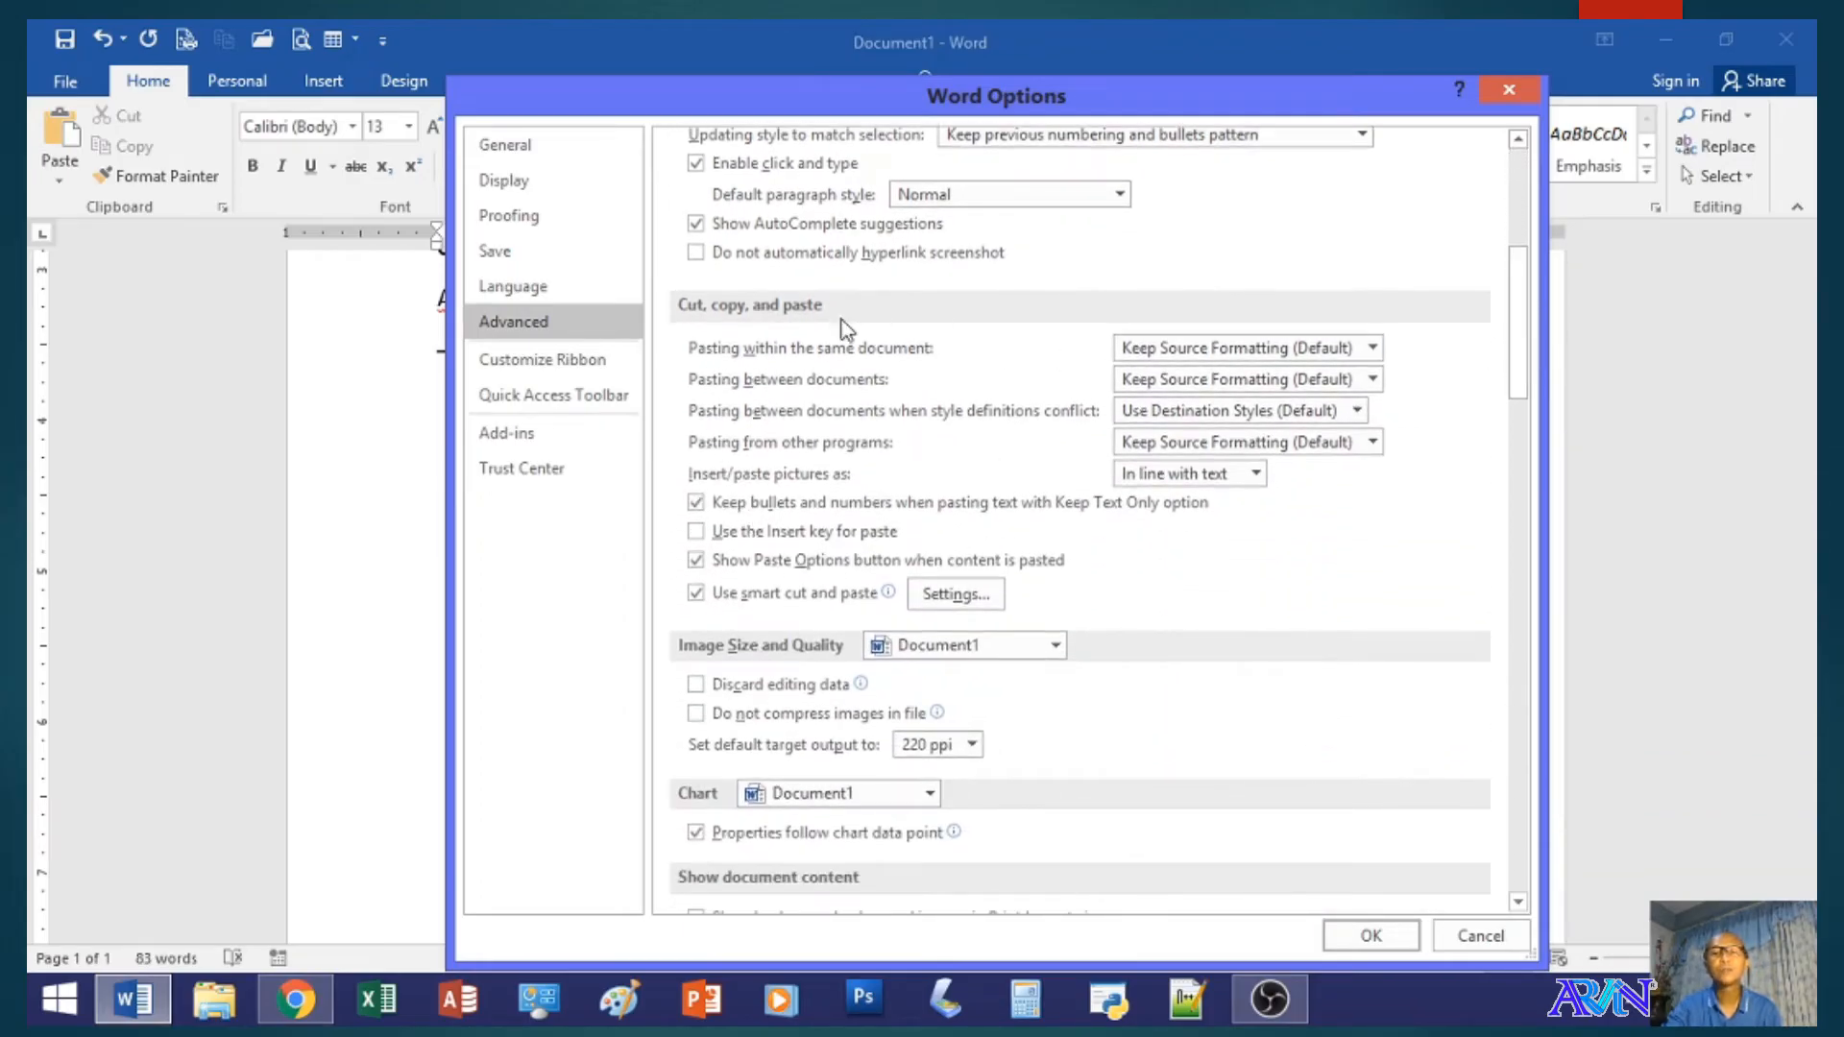
drag(1514, 360, 1537, 459)
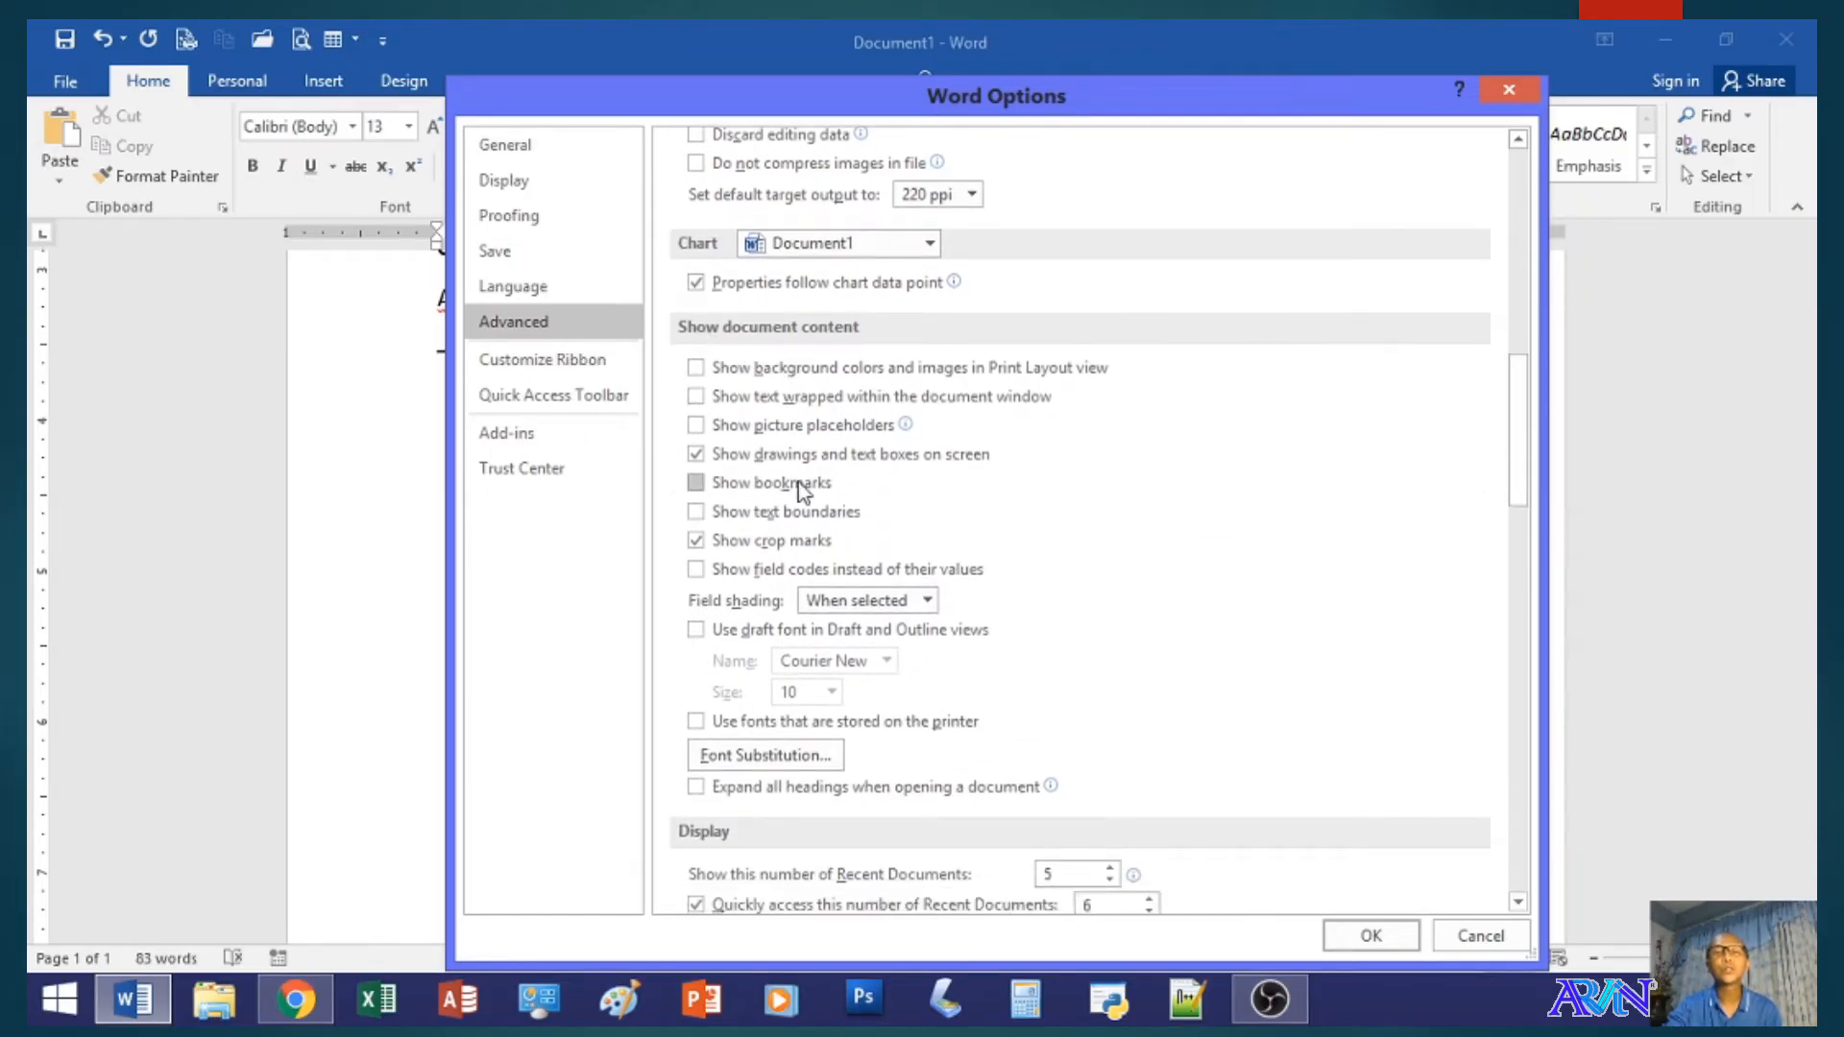
drag(1522, 443, 1501, 541)
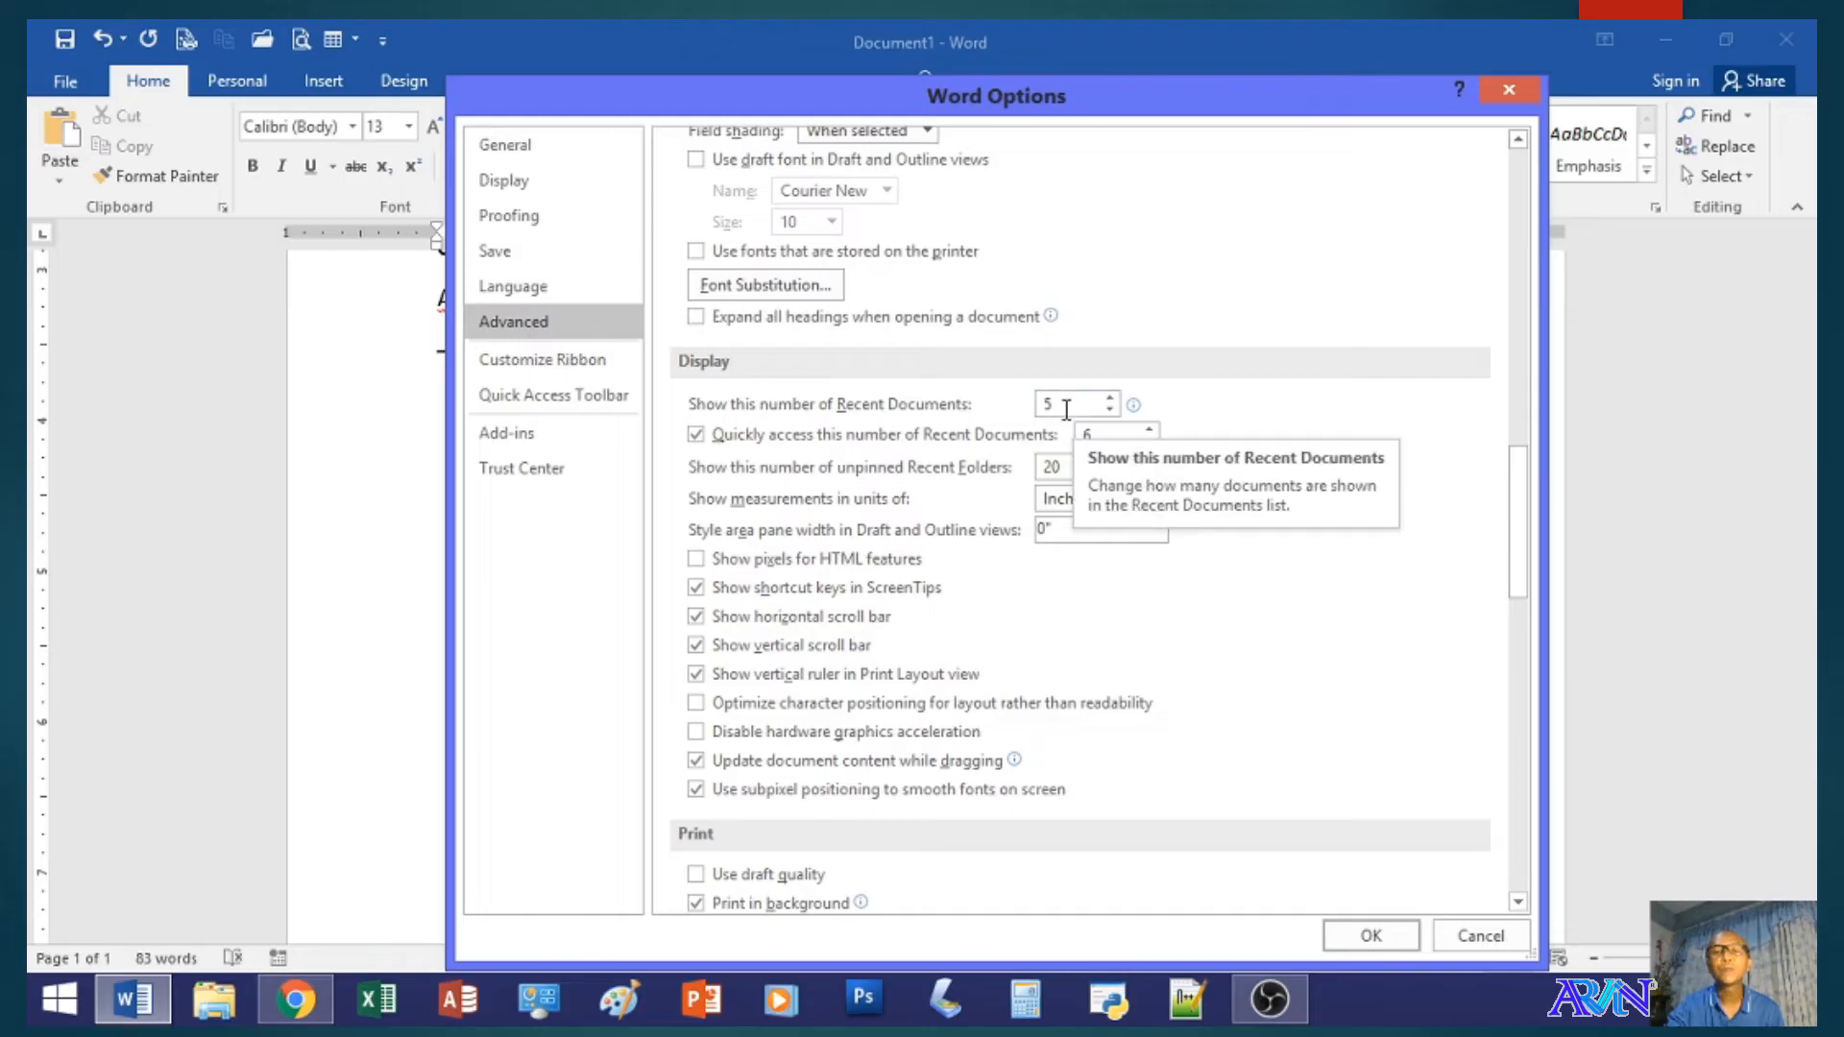
- Try 15 as the number of Recent Documents to show and restore it to 5
click(1011, 411)
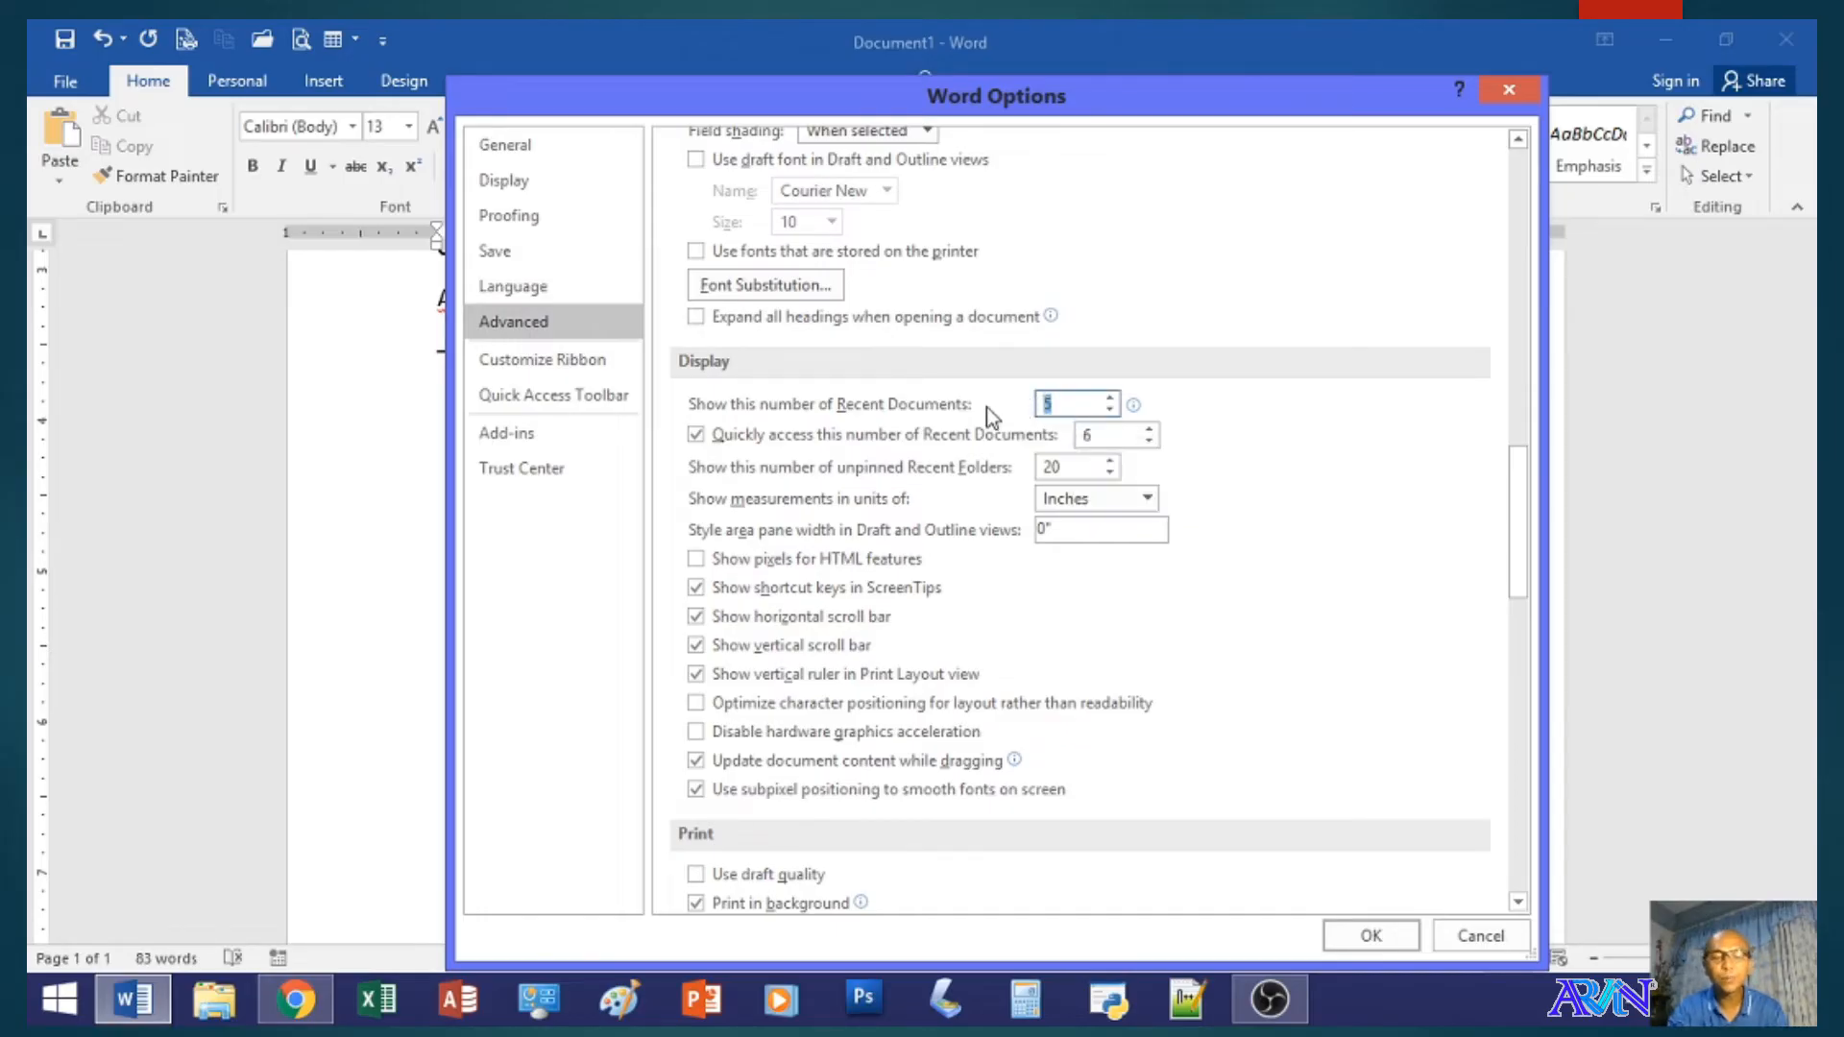
text(15)
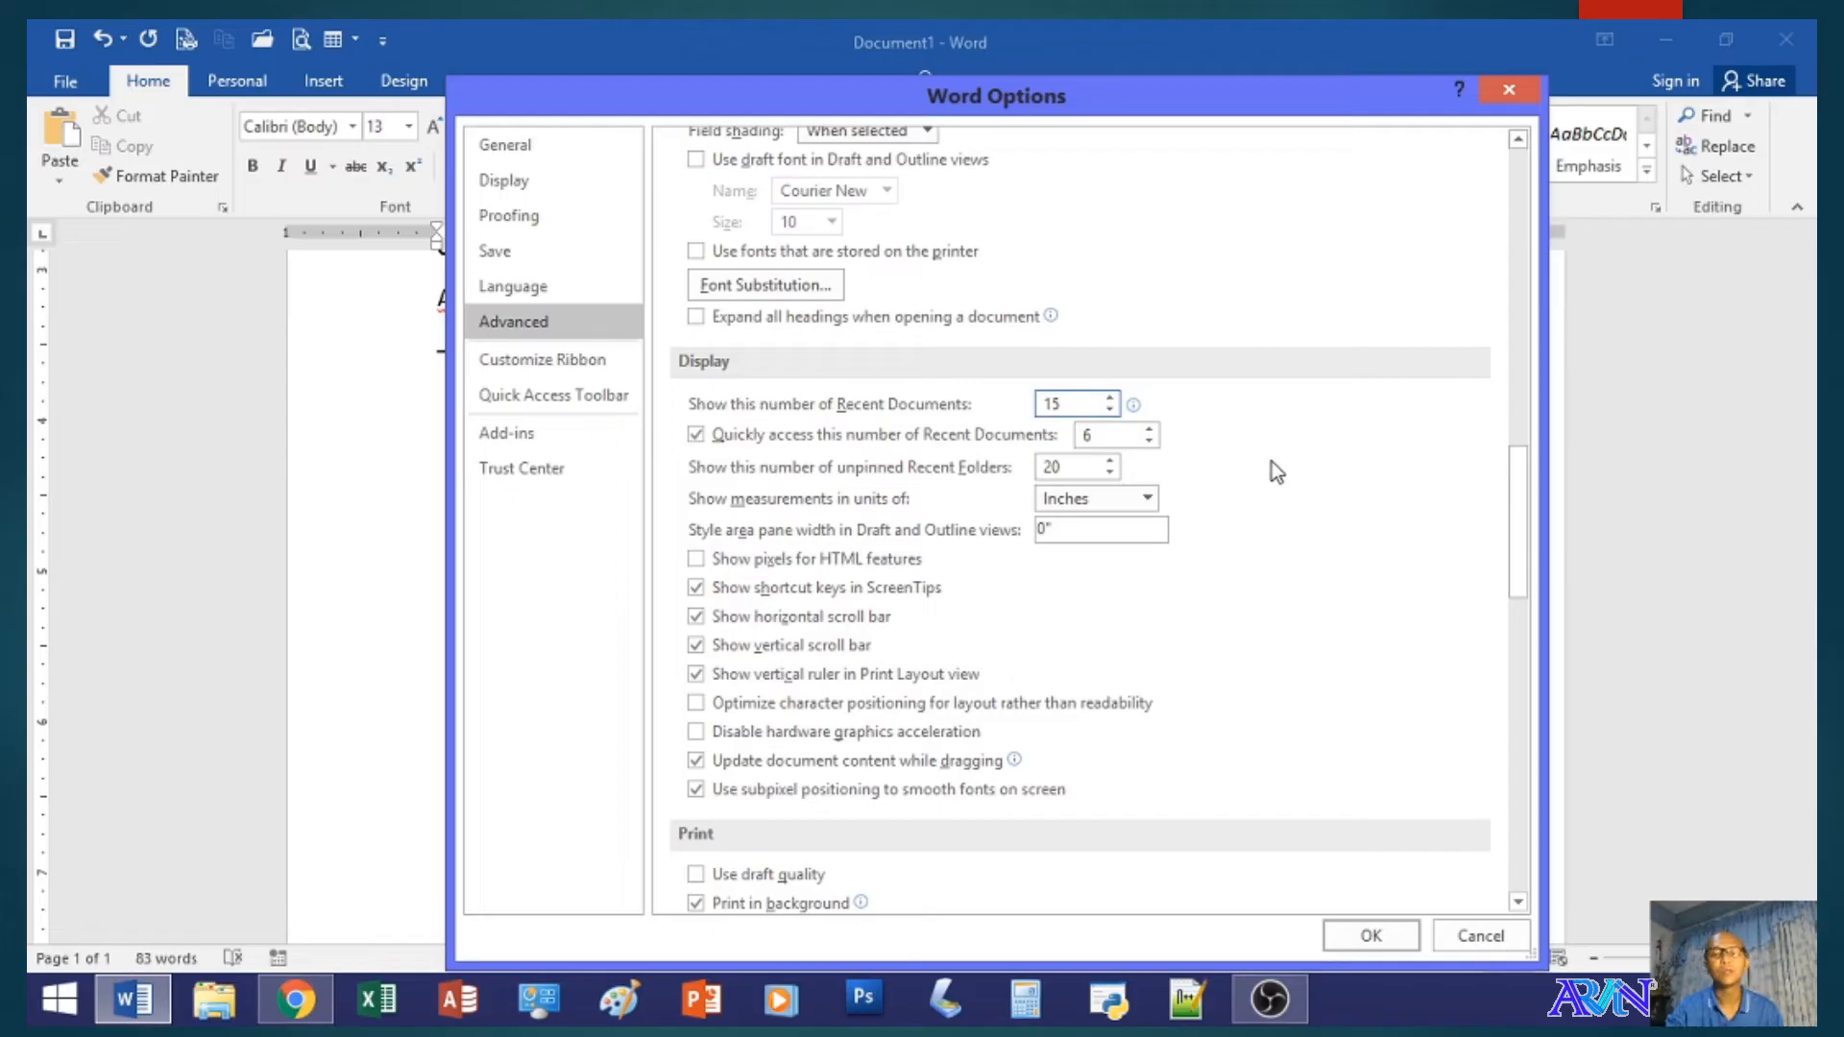
key(BackSpace)
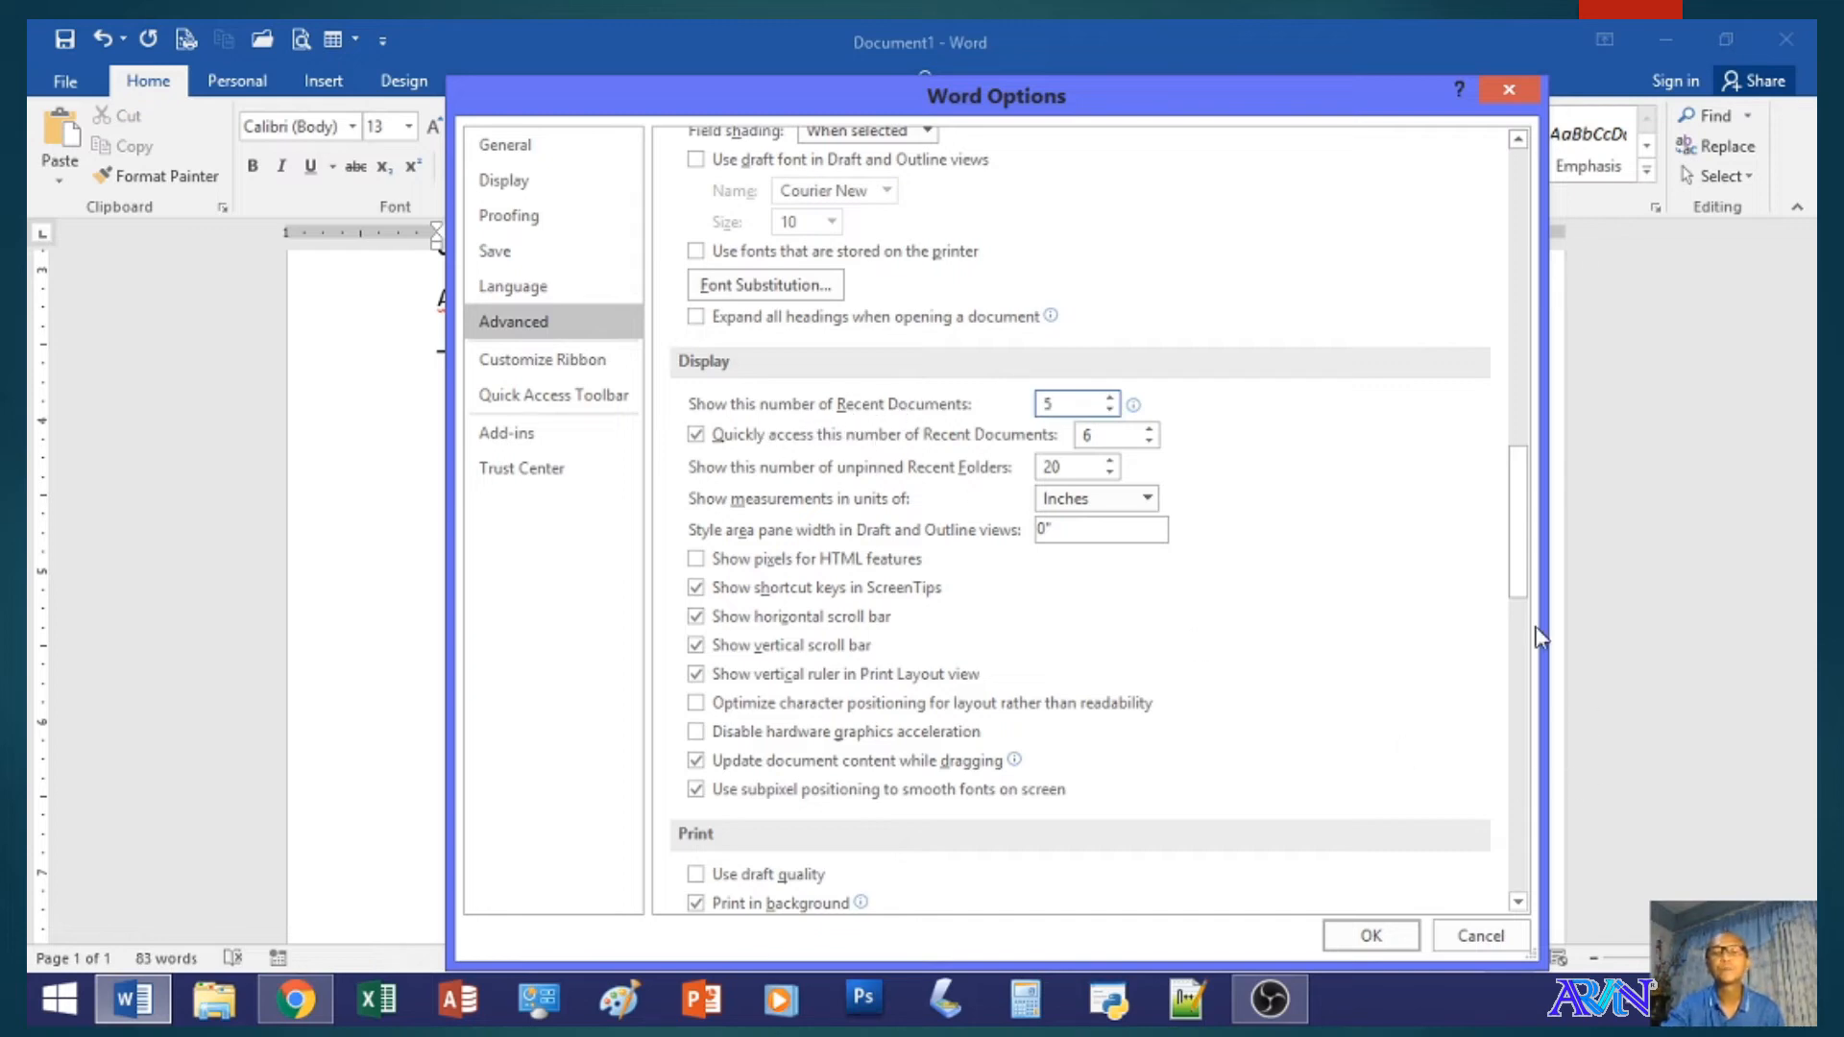
- Look through the Advanced settings for printing, saving, sharing fidelity and general behaviour
drag(1500, 545, 1519, 627)
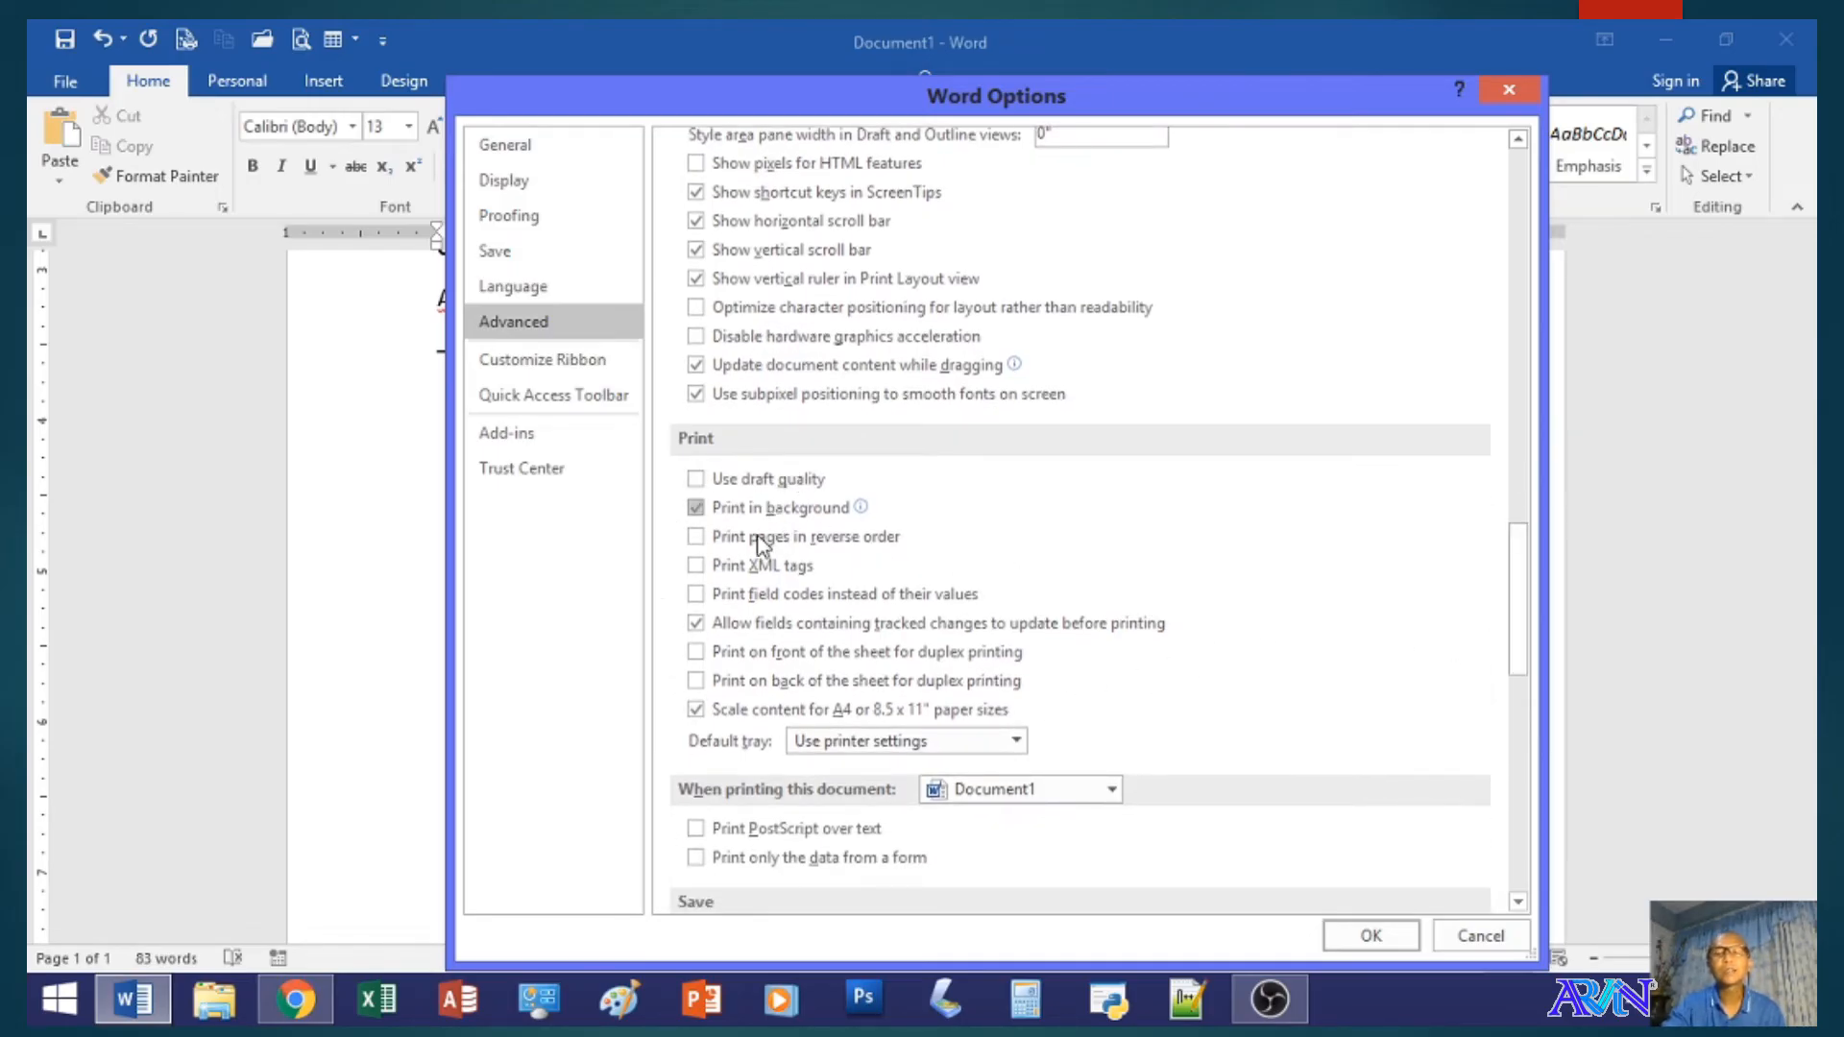
drag(1519, 653, 1514, 711)
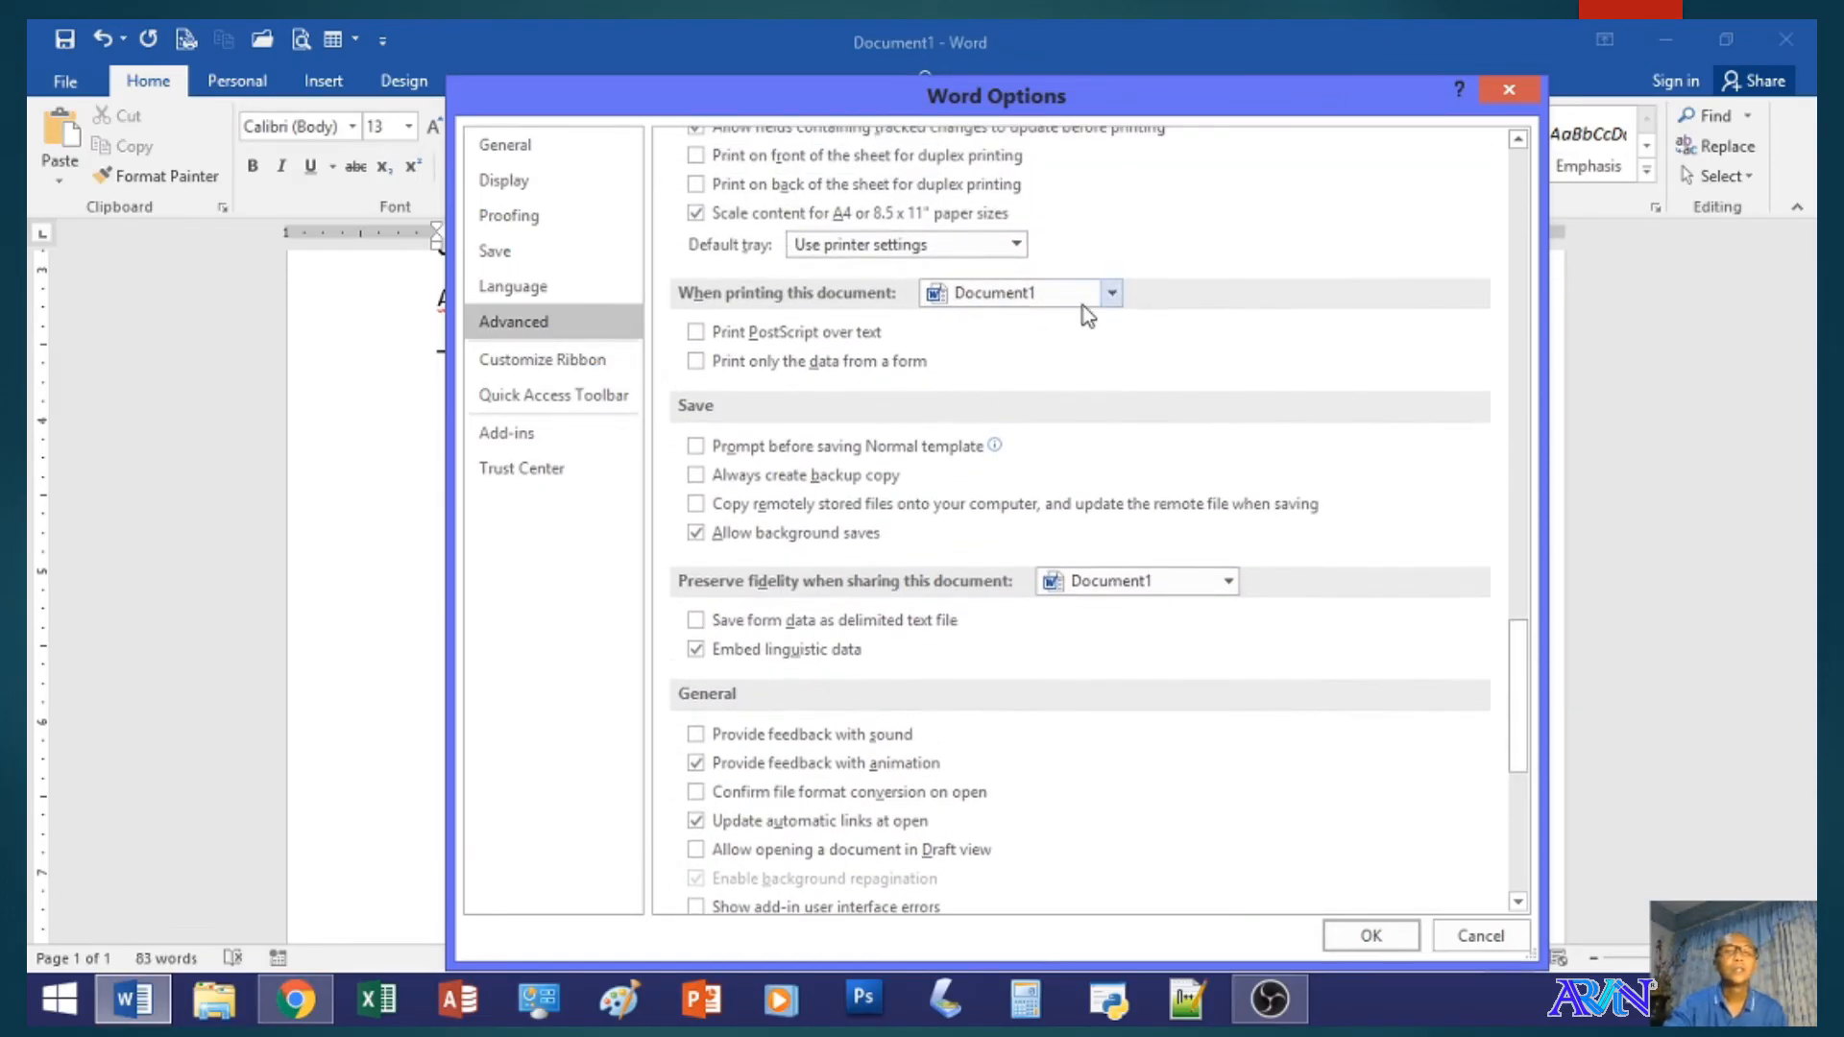
- Remove the custom Personal tab from the ribbon, hide the Home tab and apply the customization
click(582, 370)
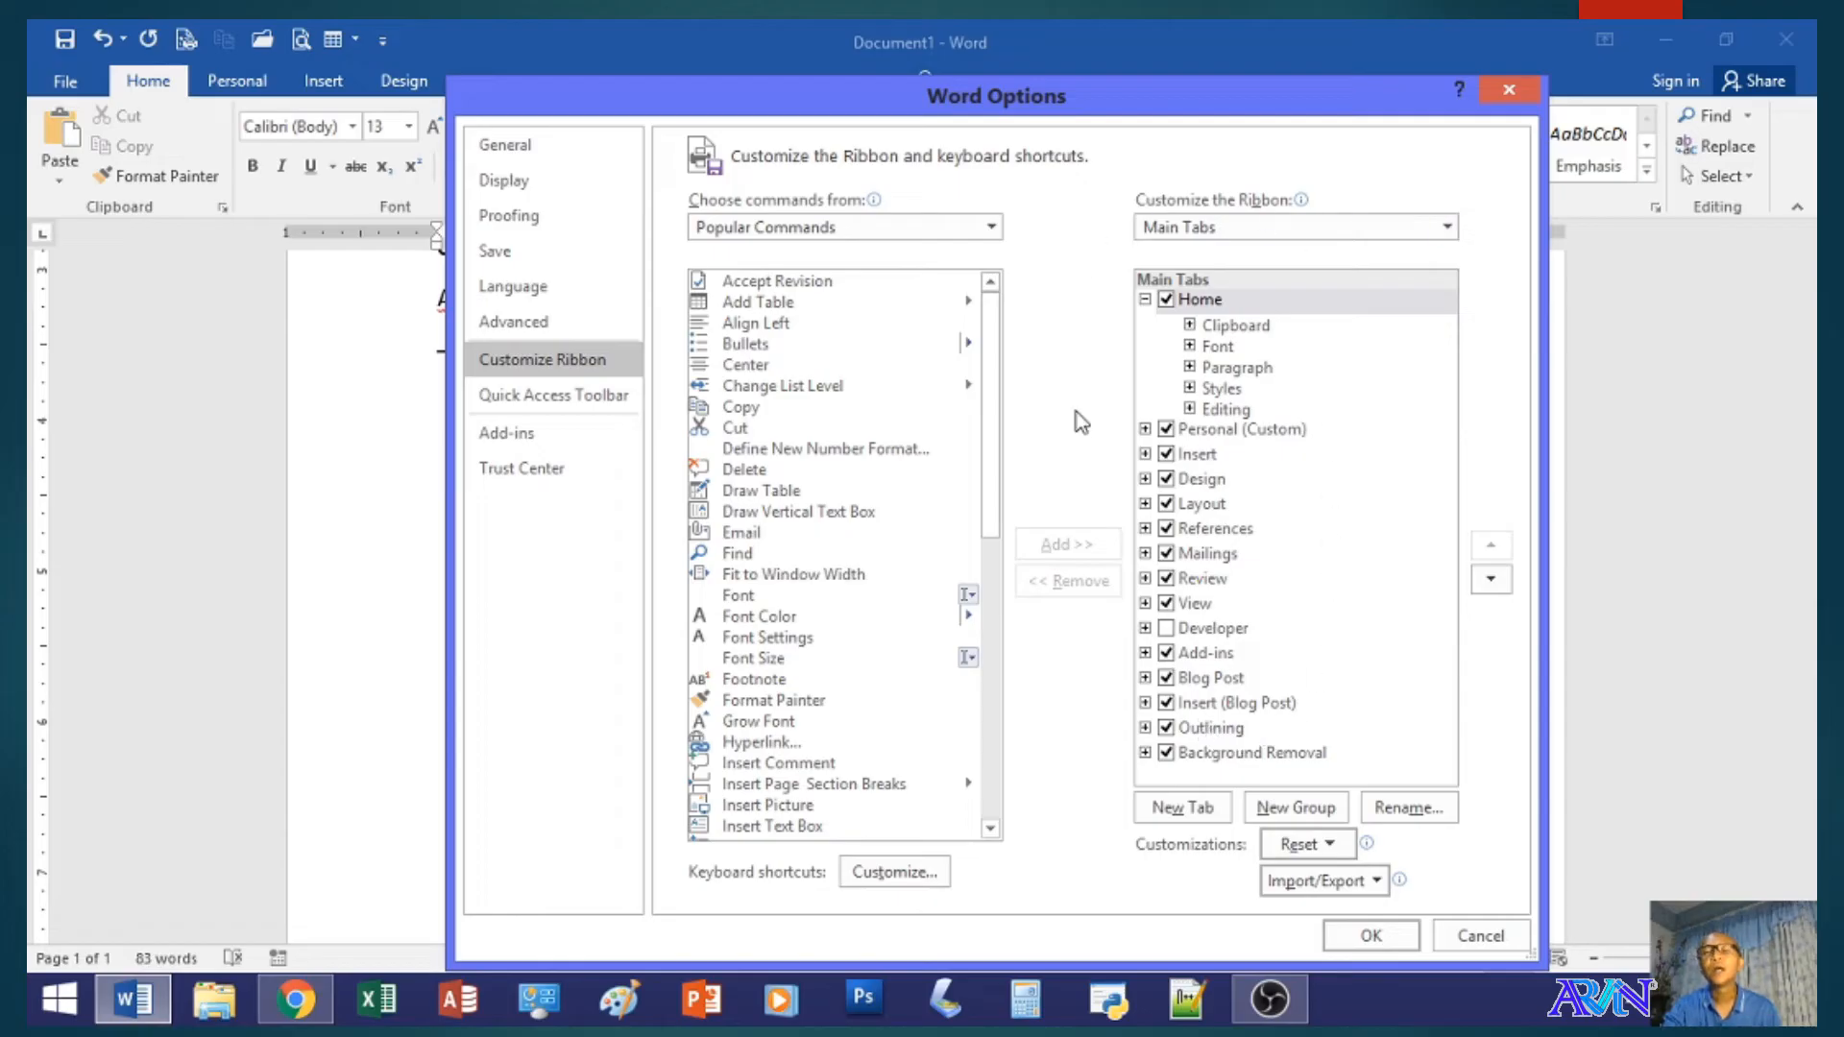
click(1224, 438)
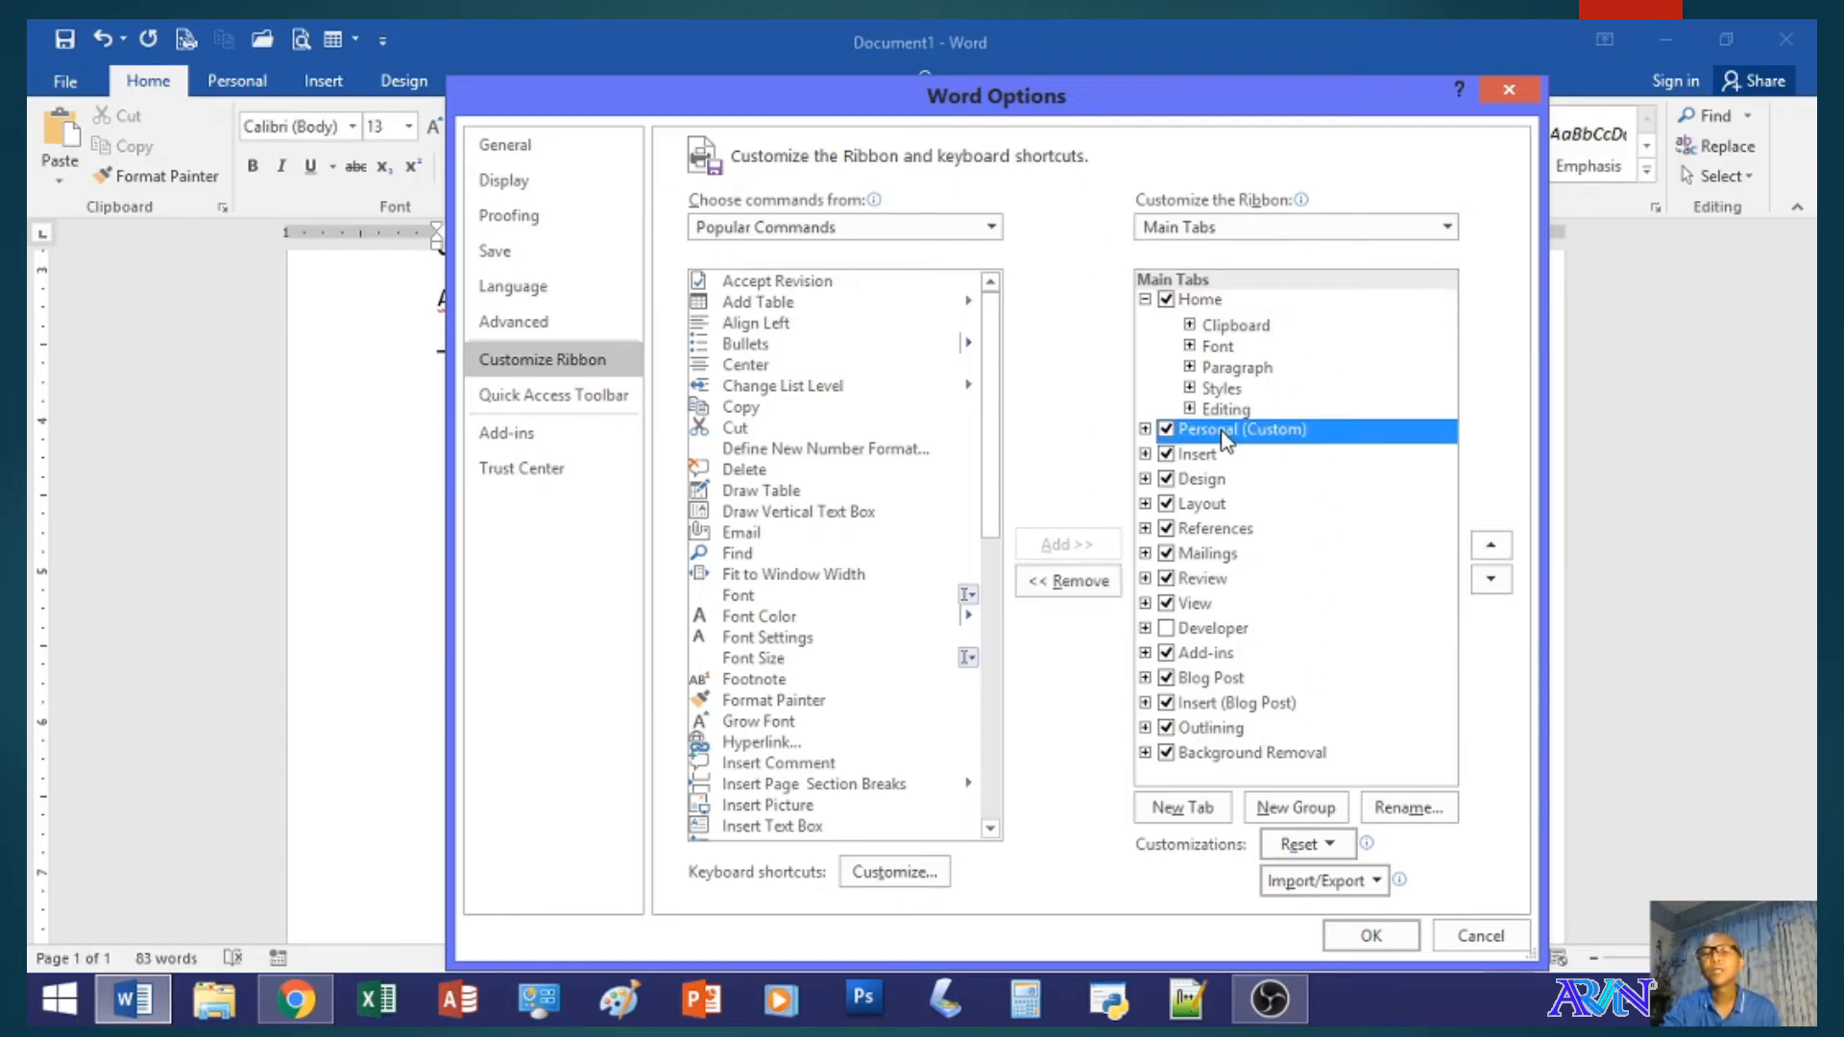
click(1111, 583)
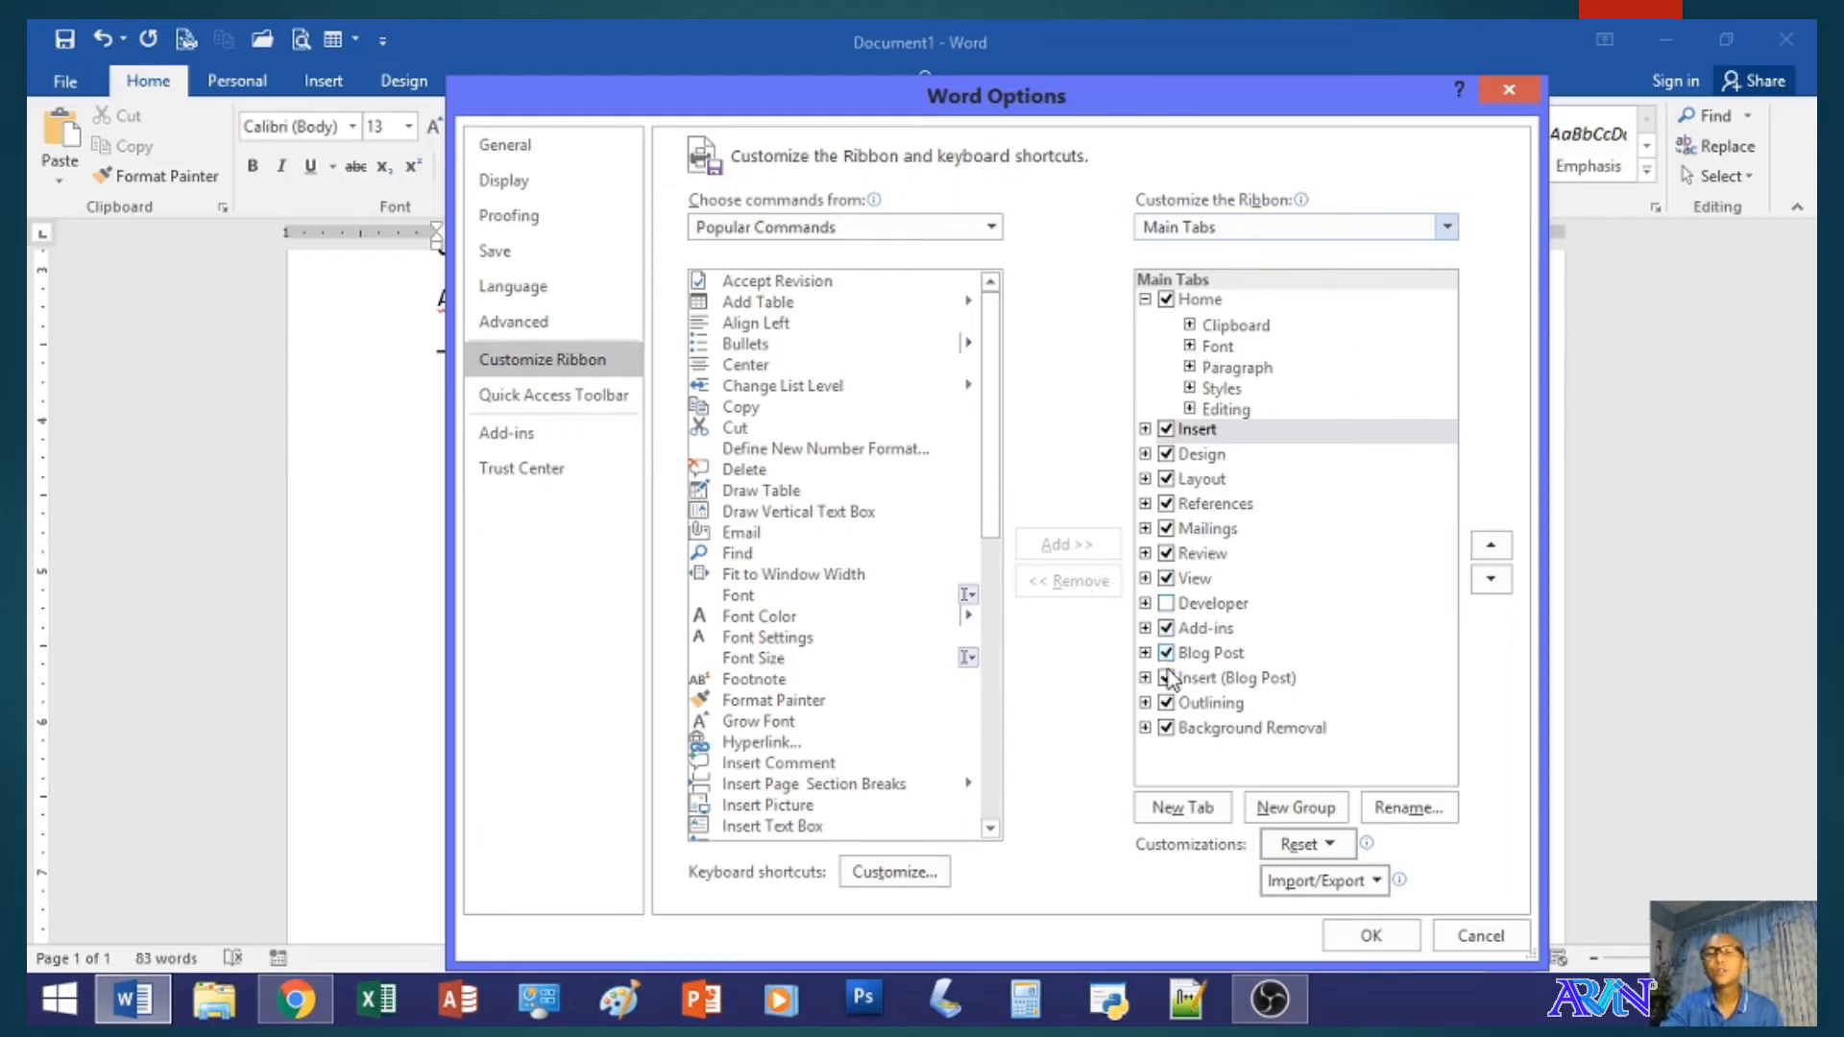
click(1167, 302)
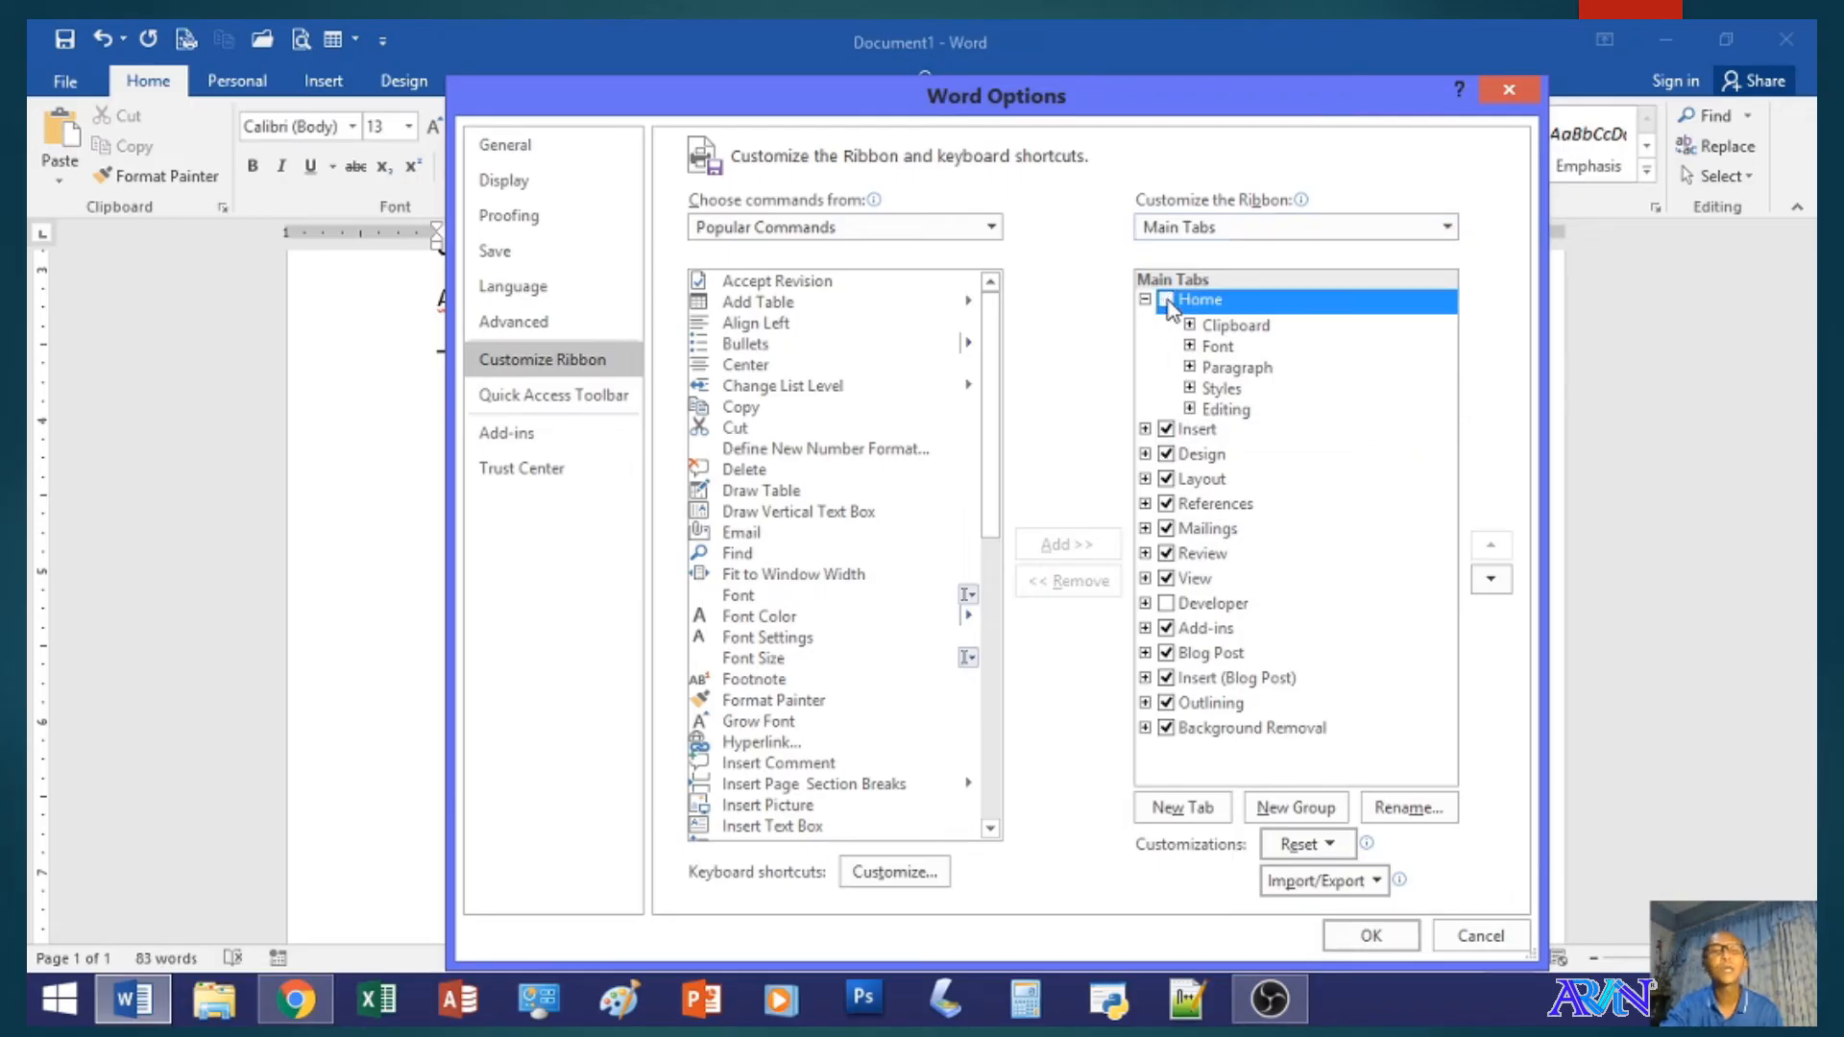
click(1373, 928)
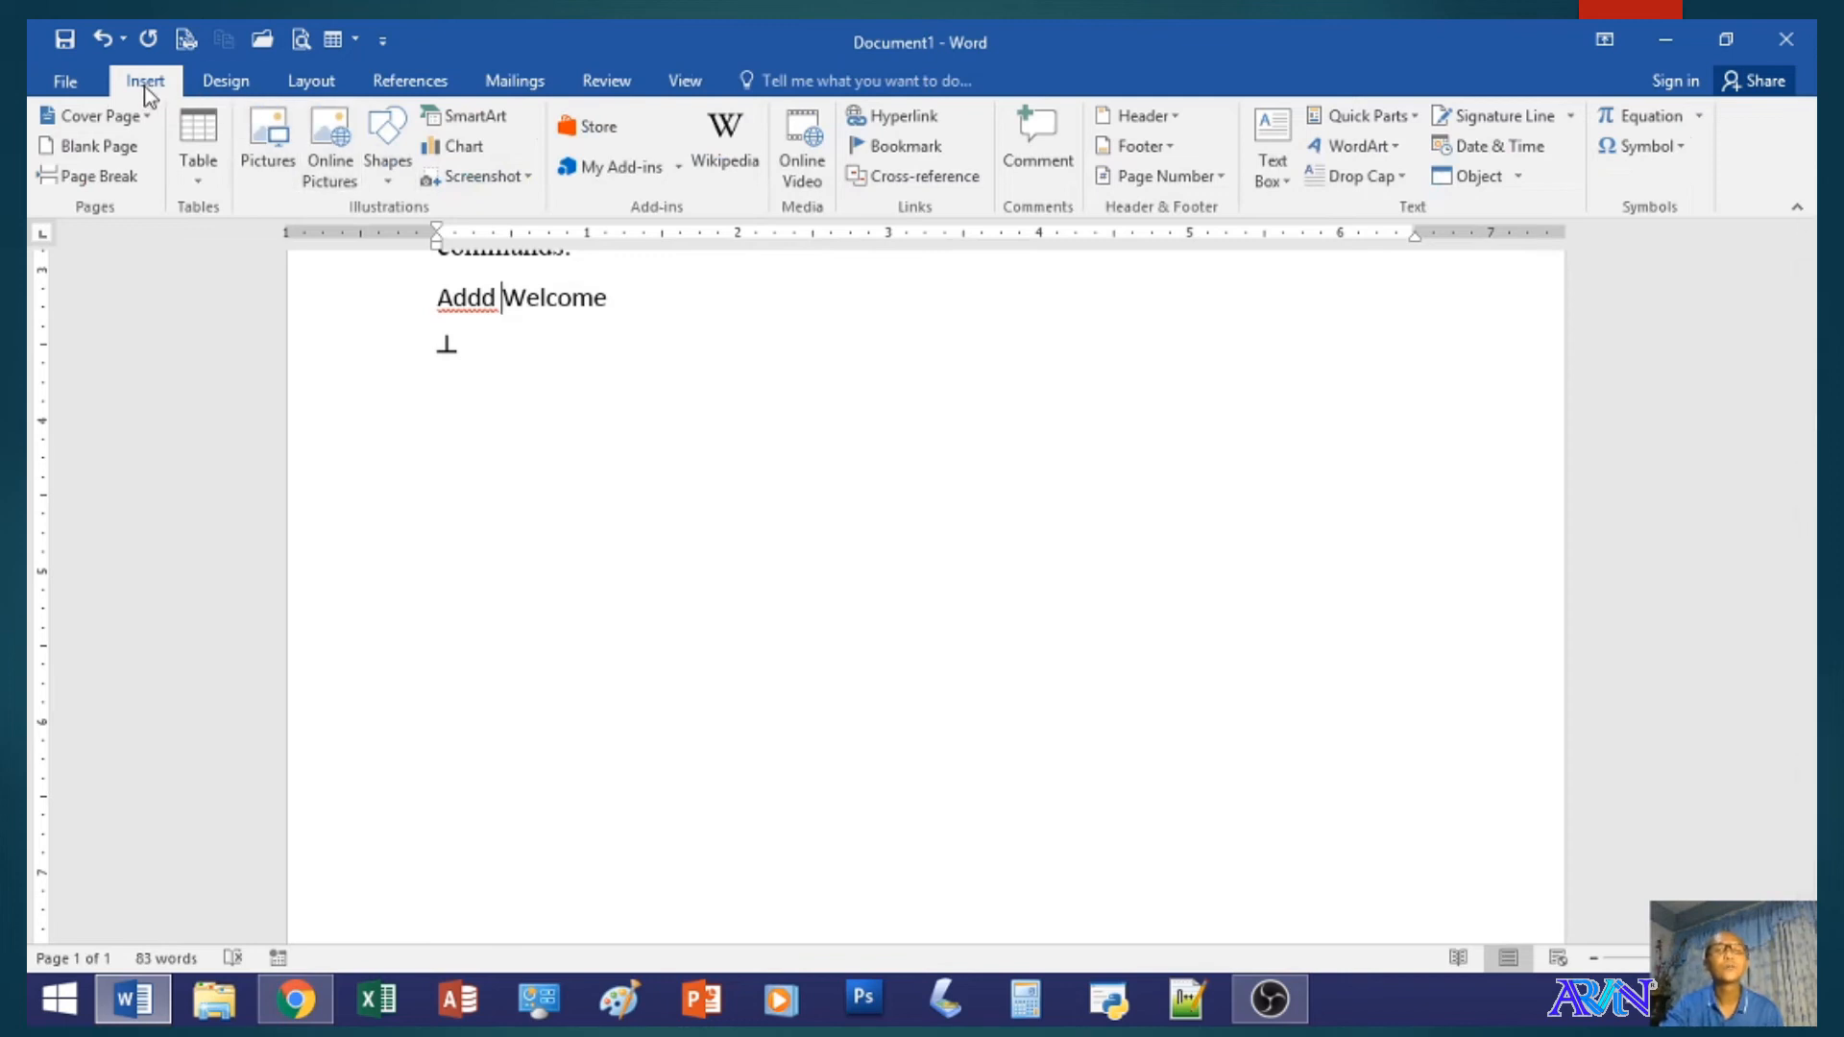
- Reopen the ribbon customization options and turn the Home tab back on
click(65, 82)
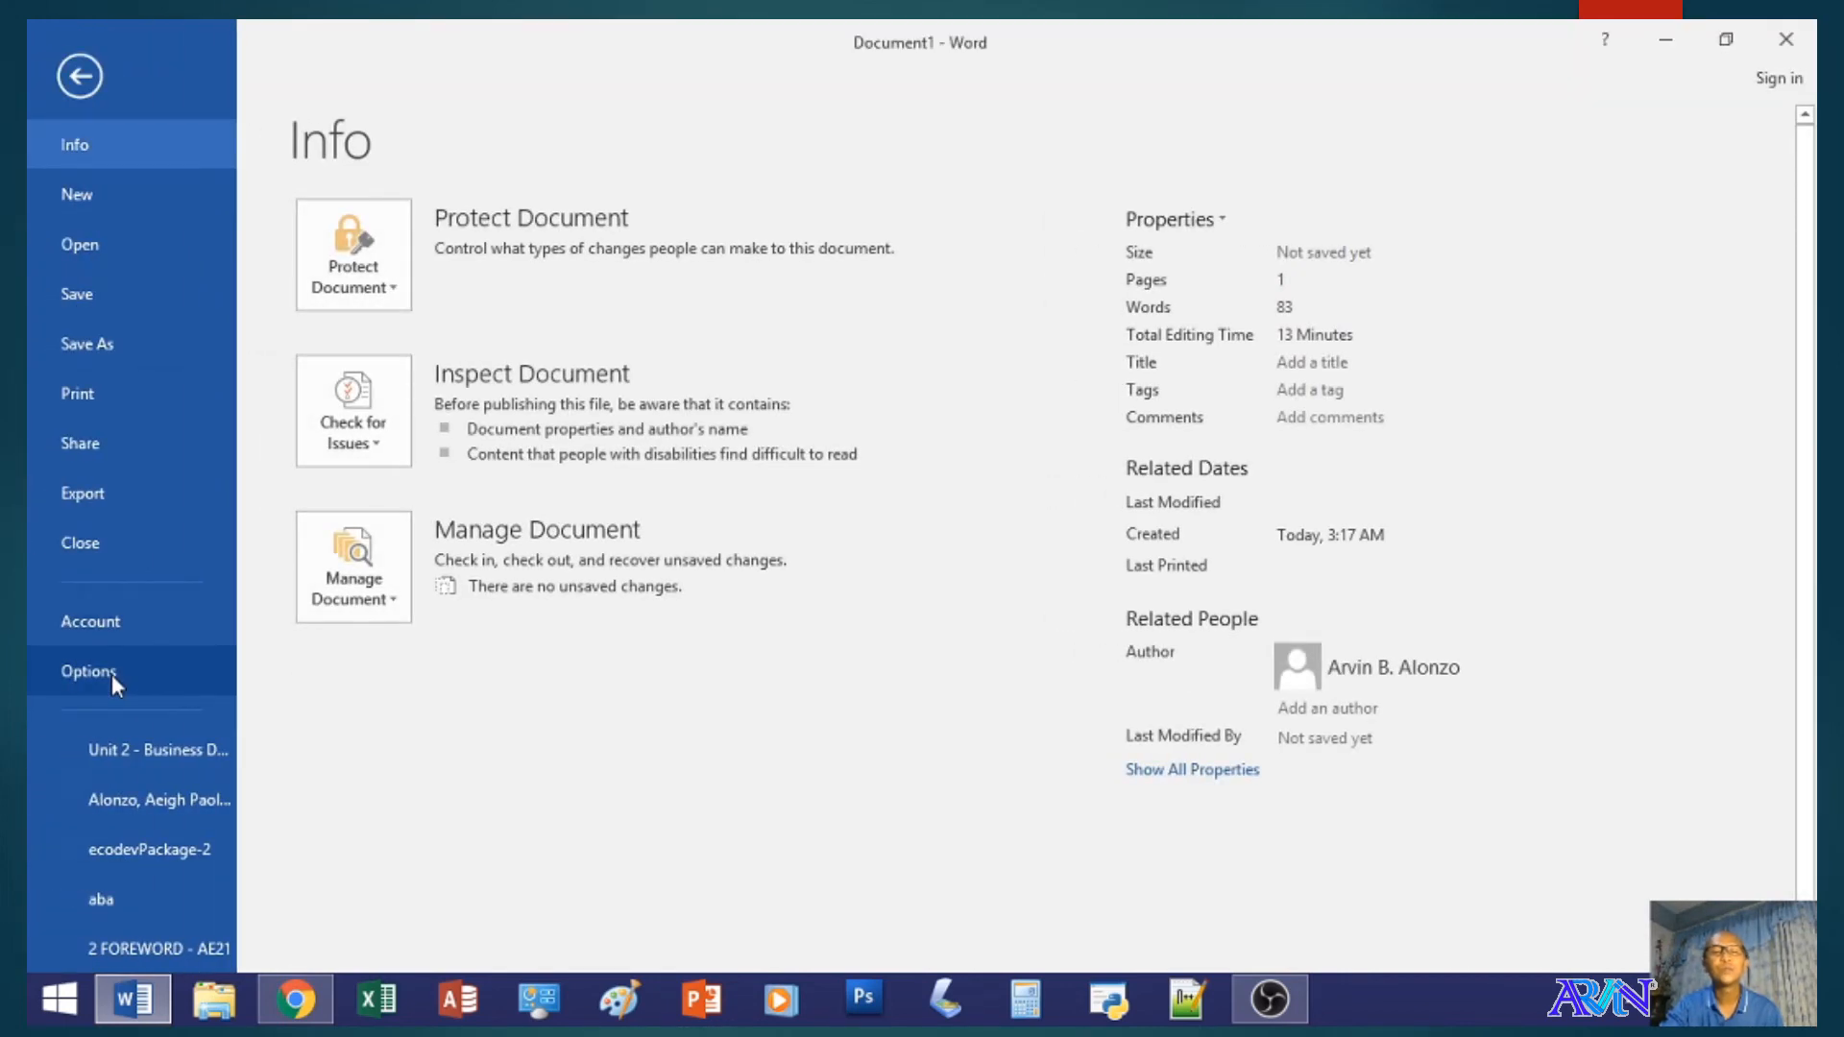
click(111, 674)
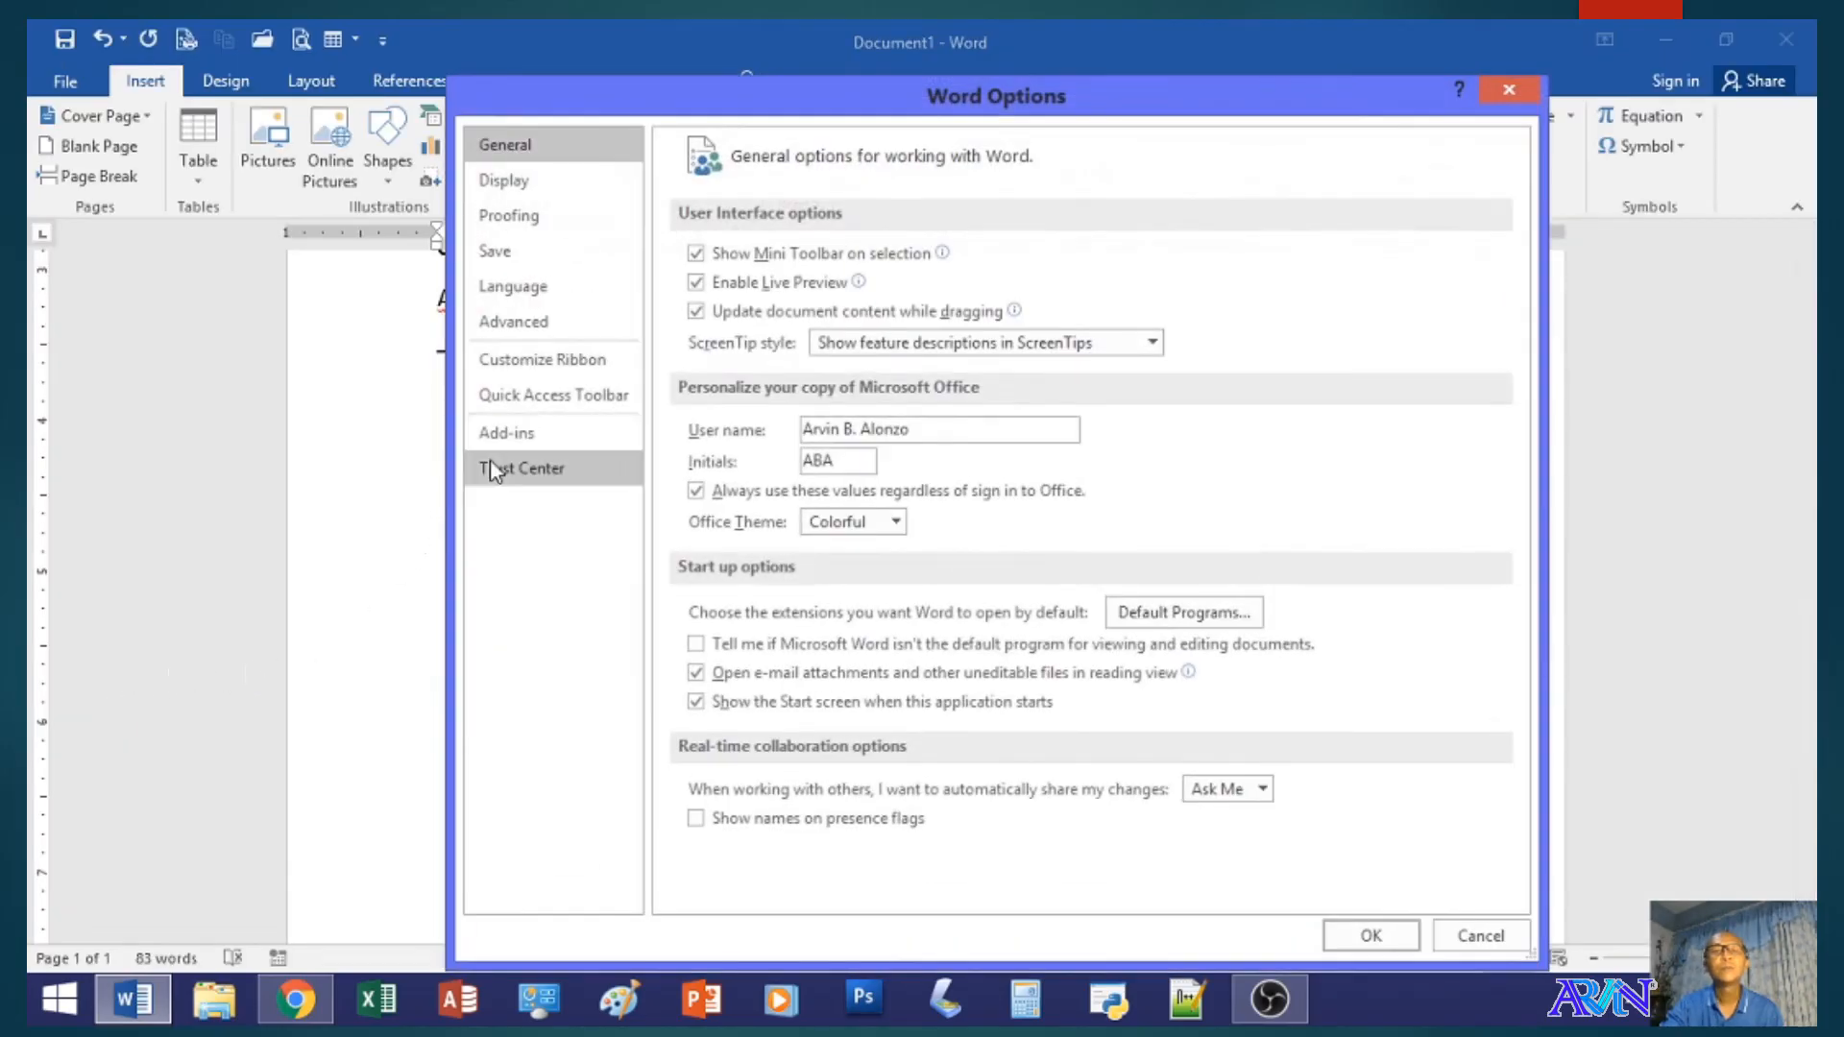
click(540, 369)
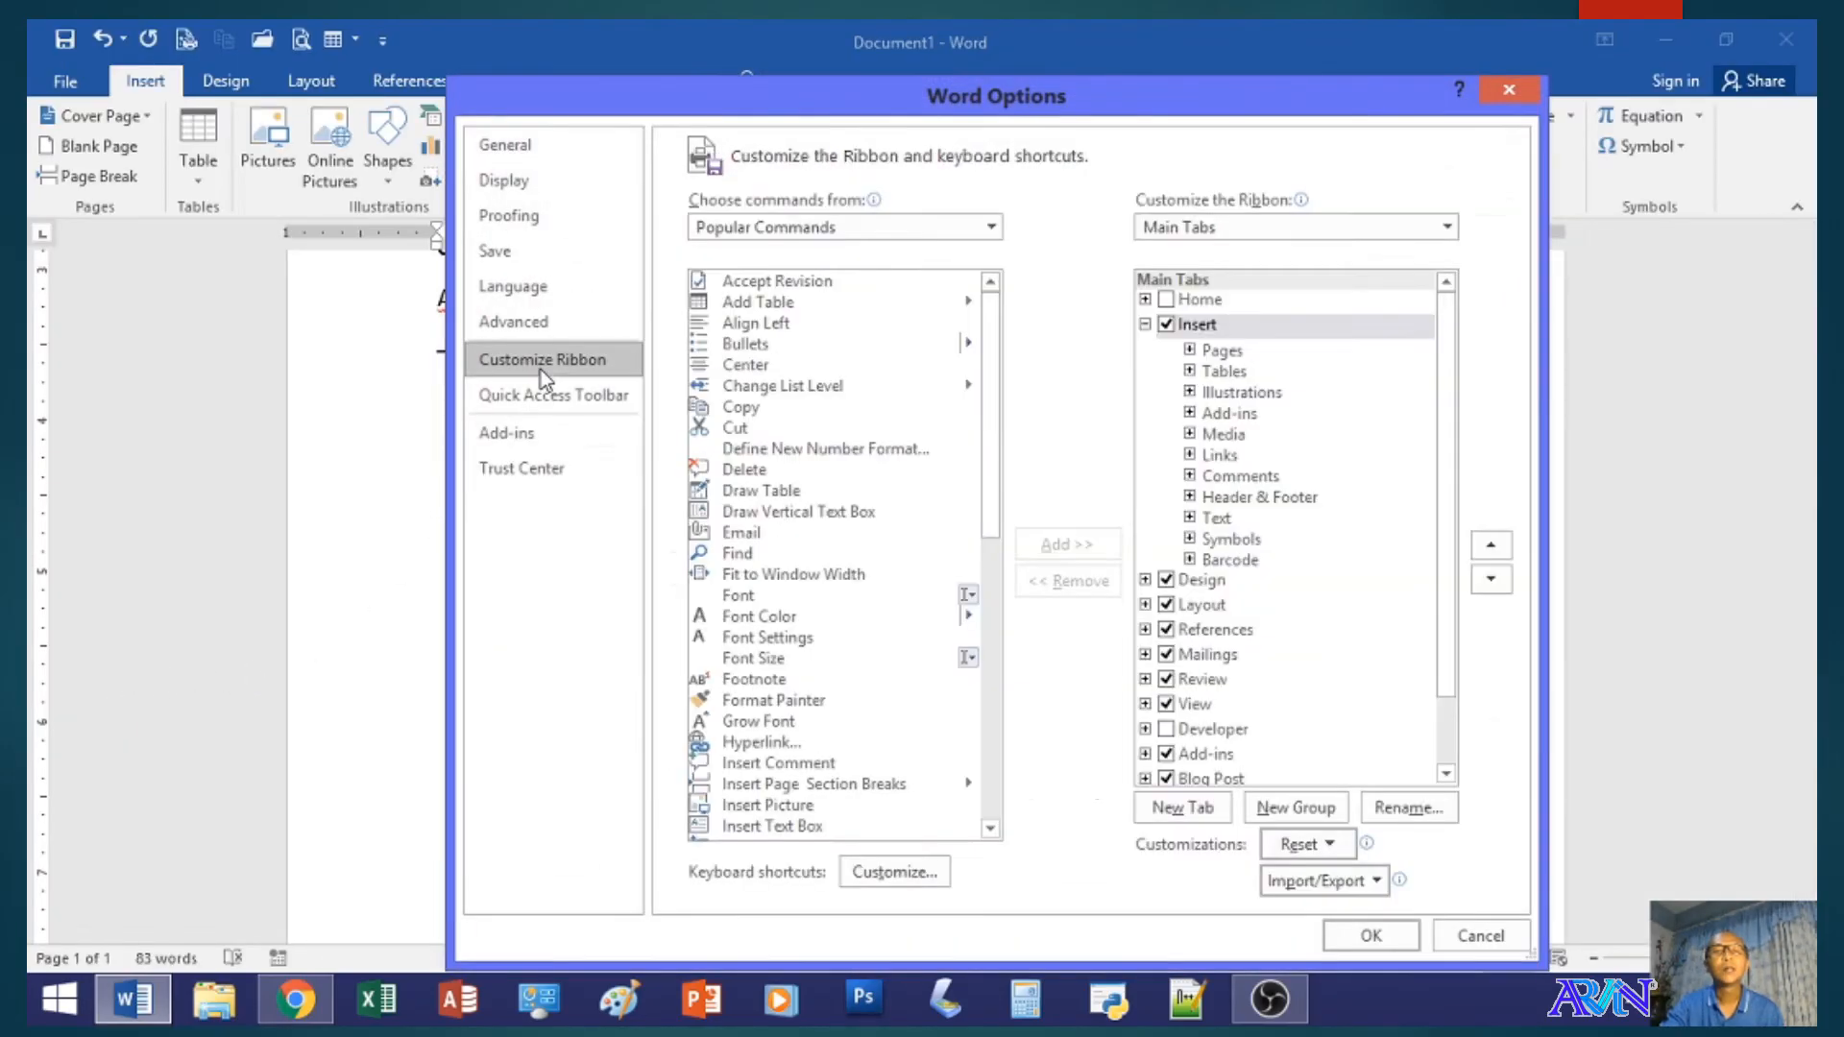
click(1166, 301)
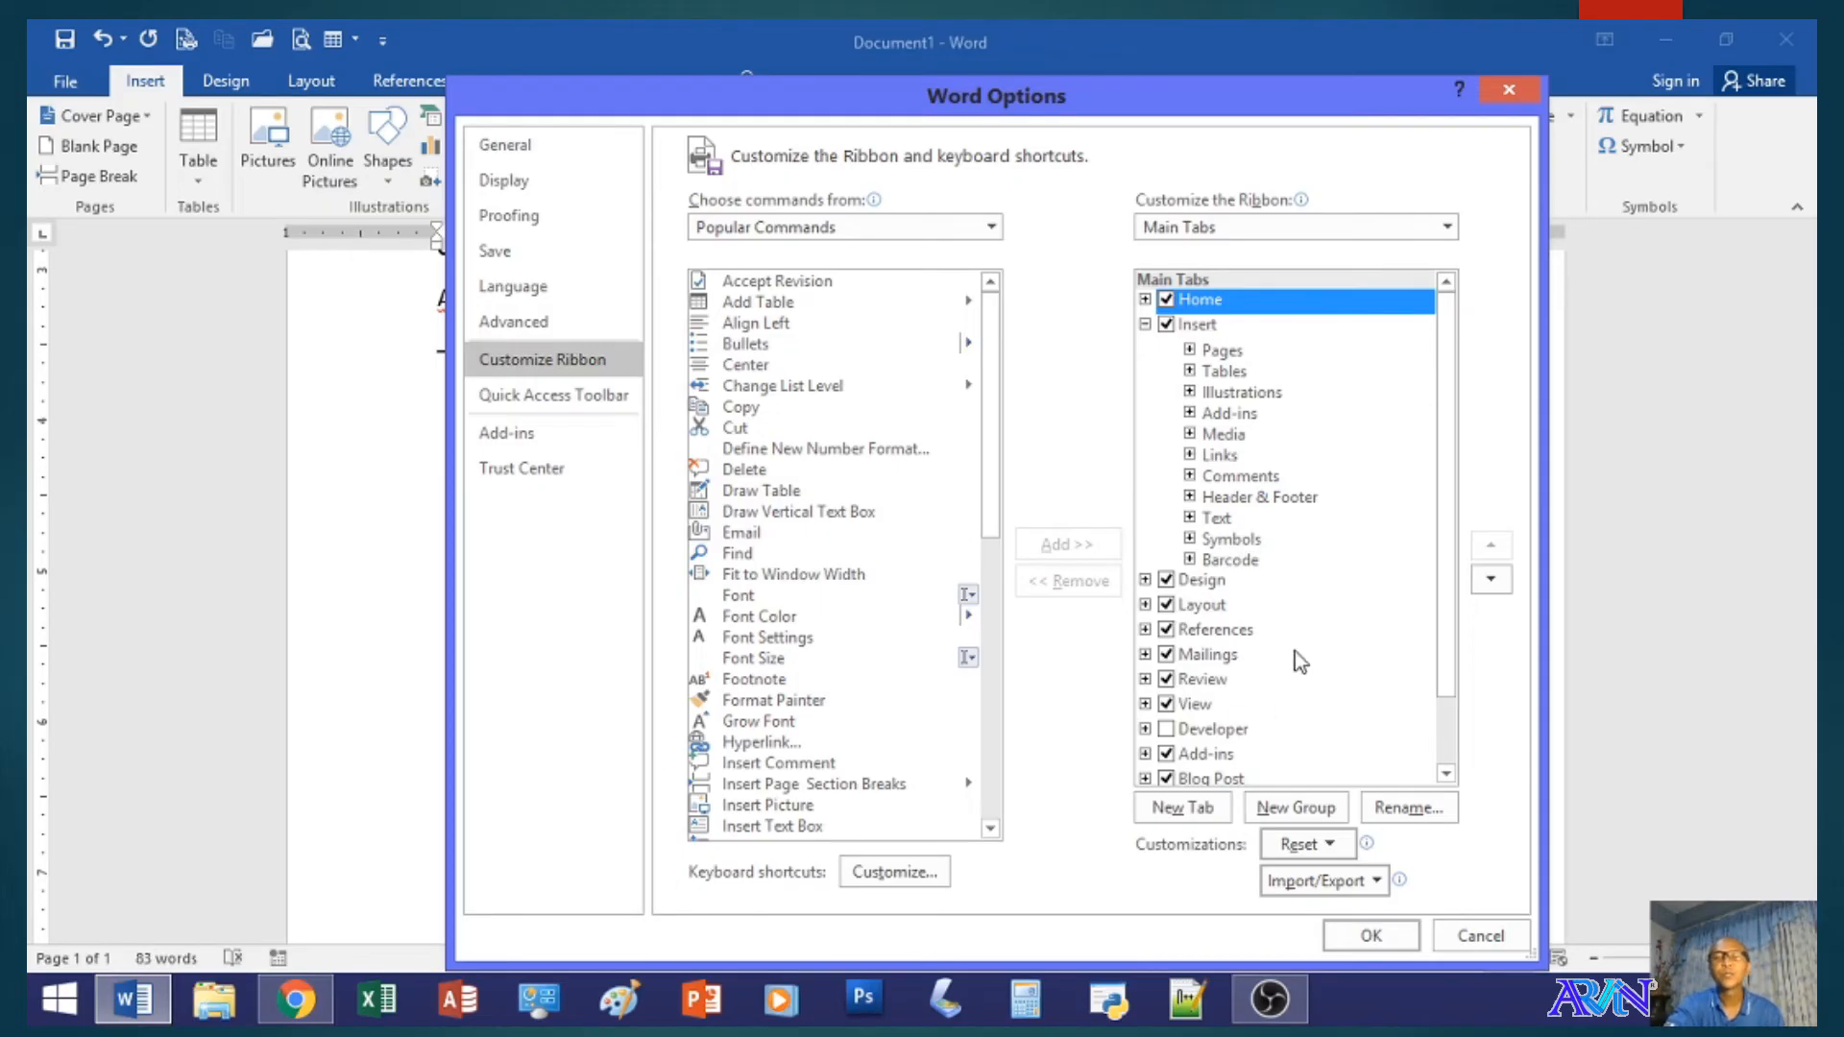
- Add a new custom tab after Home on the ribbon and name it Personal
click(1185, 813)
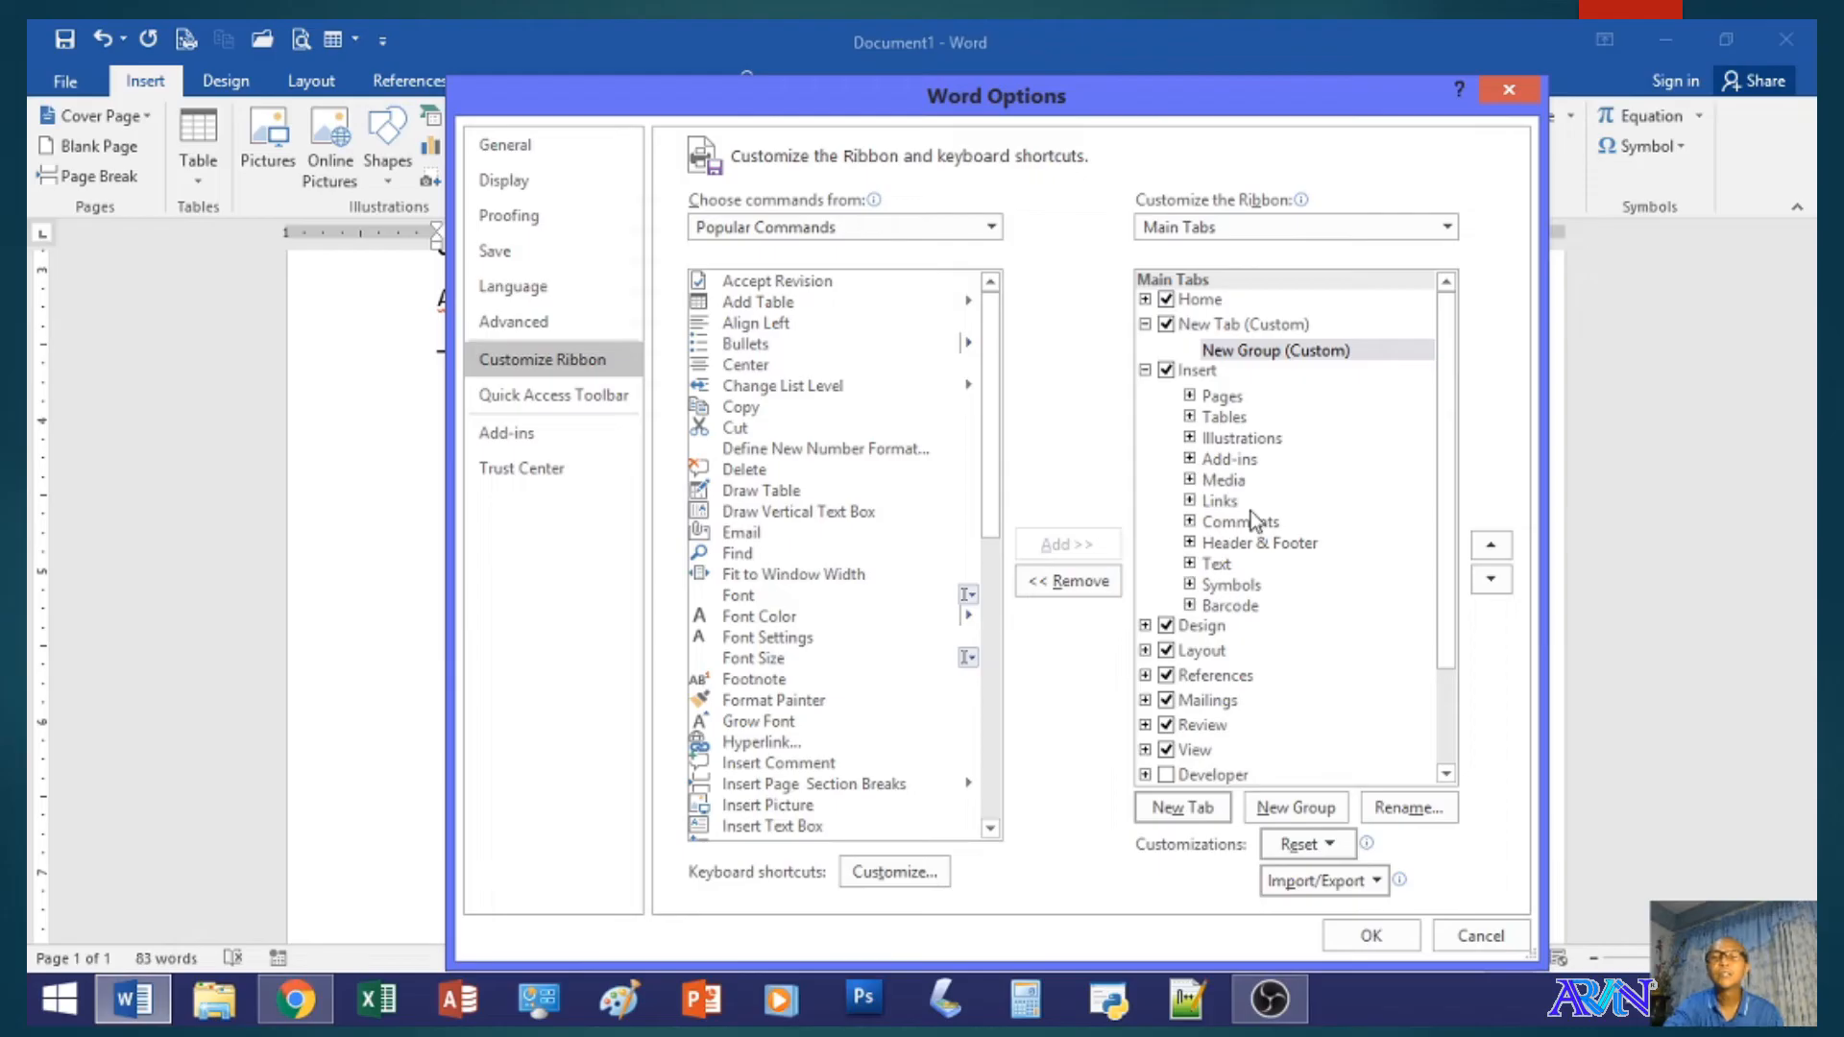
click(1201, 326)
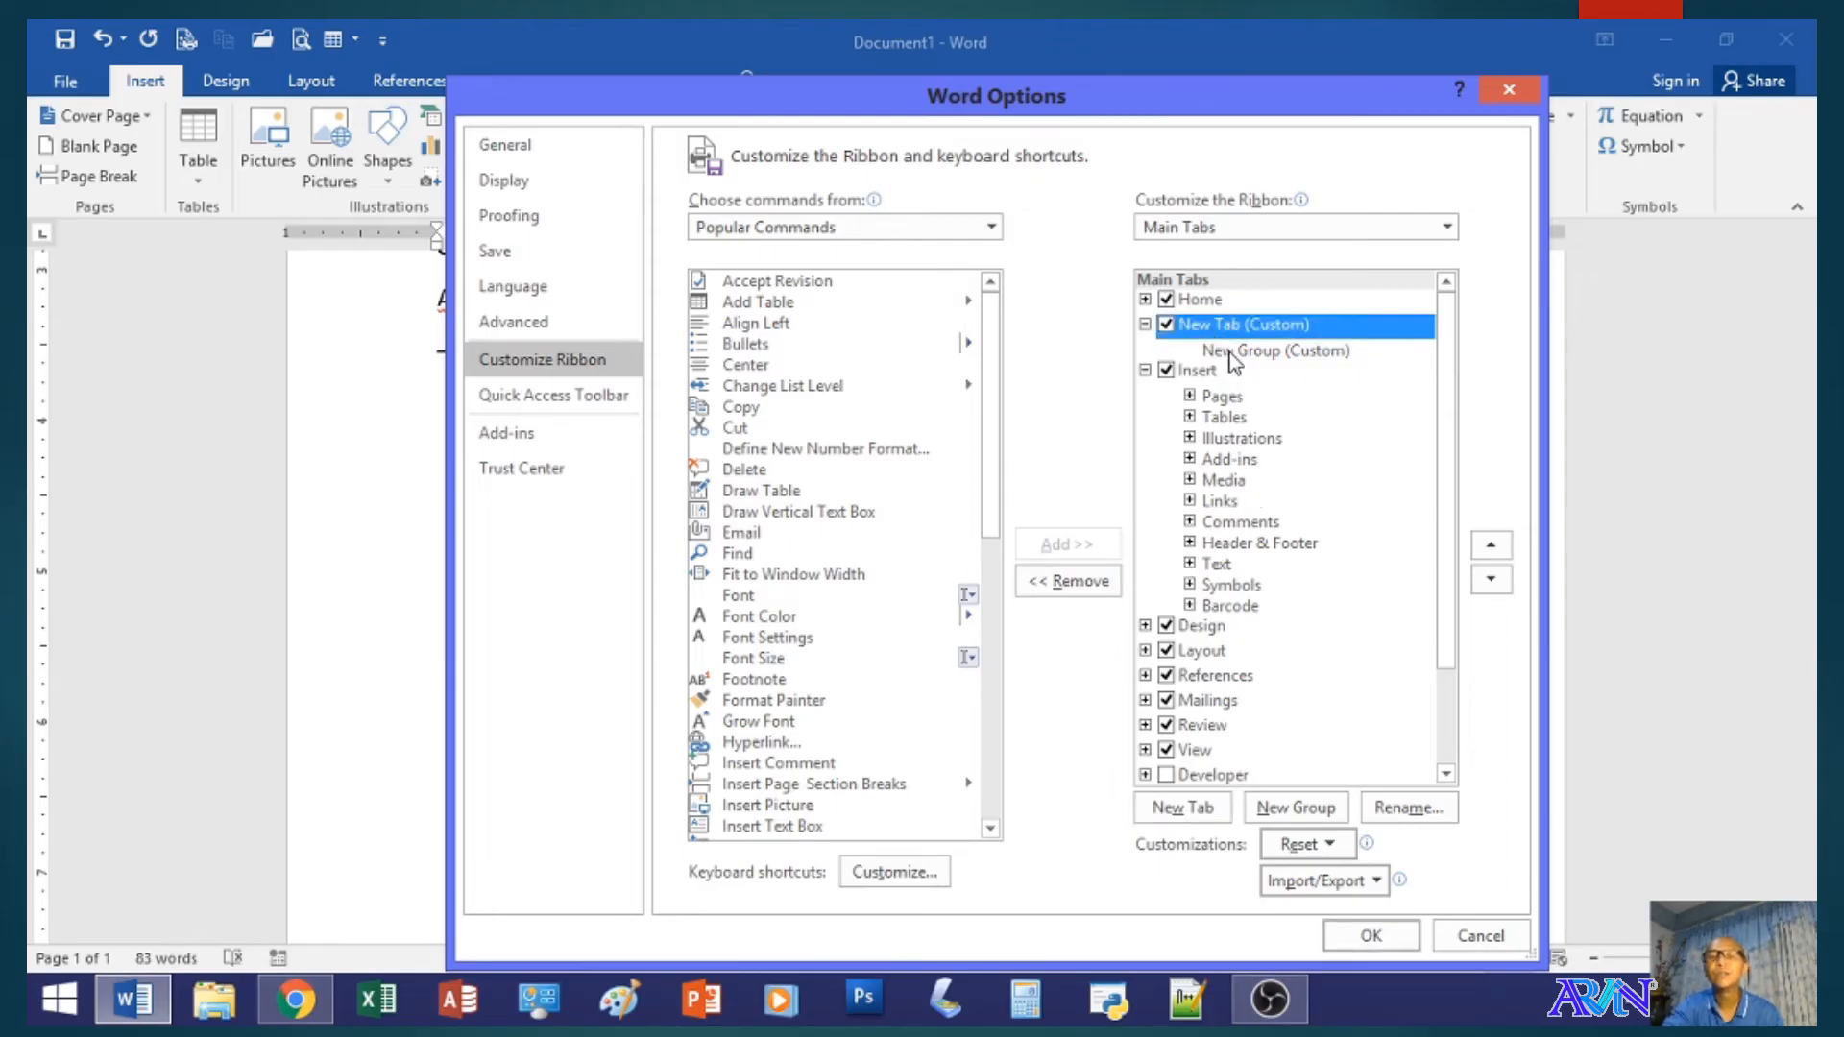
click(1233, 351)
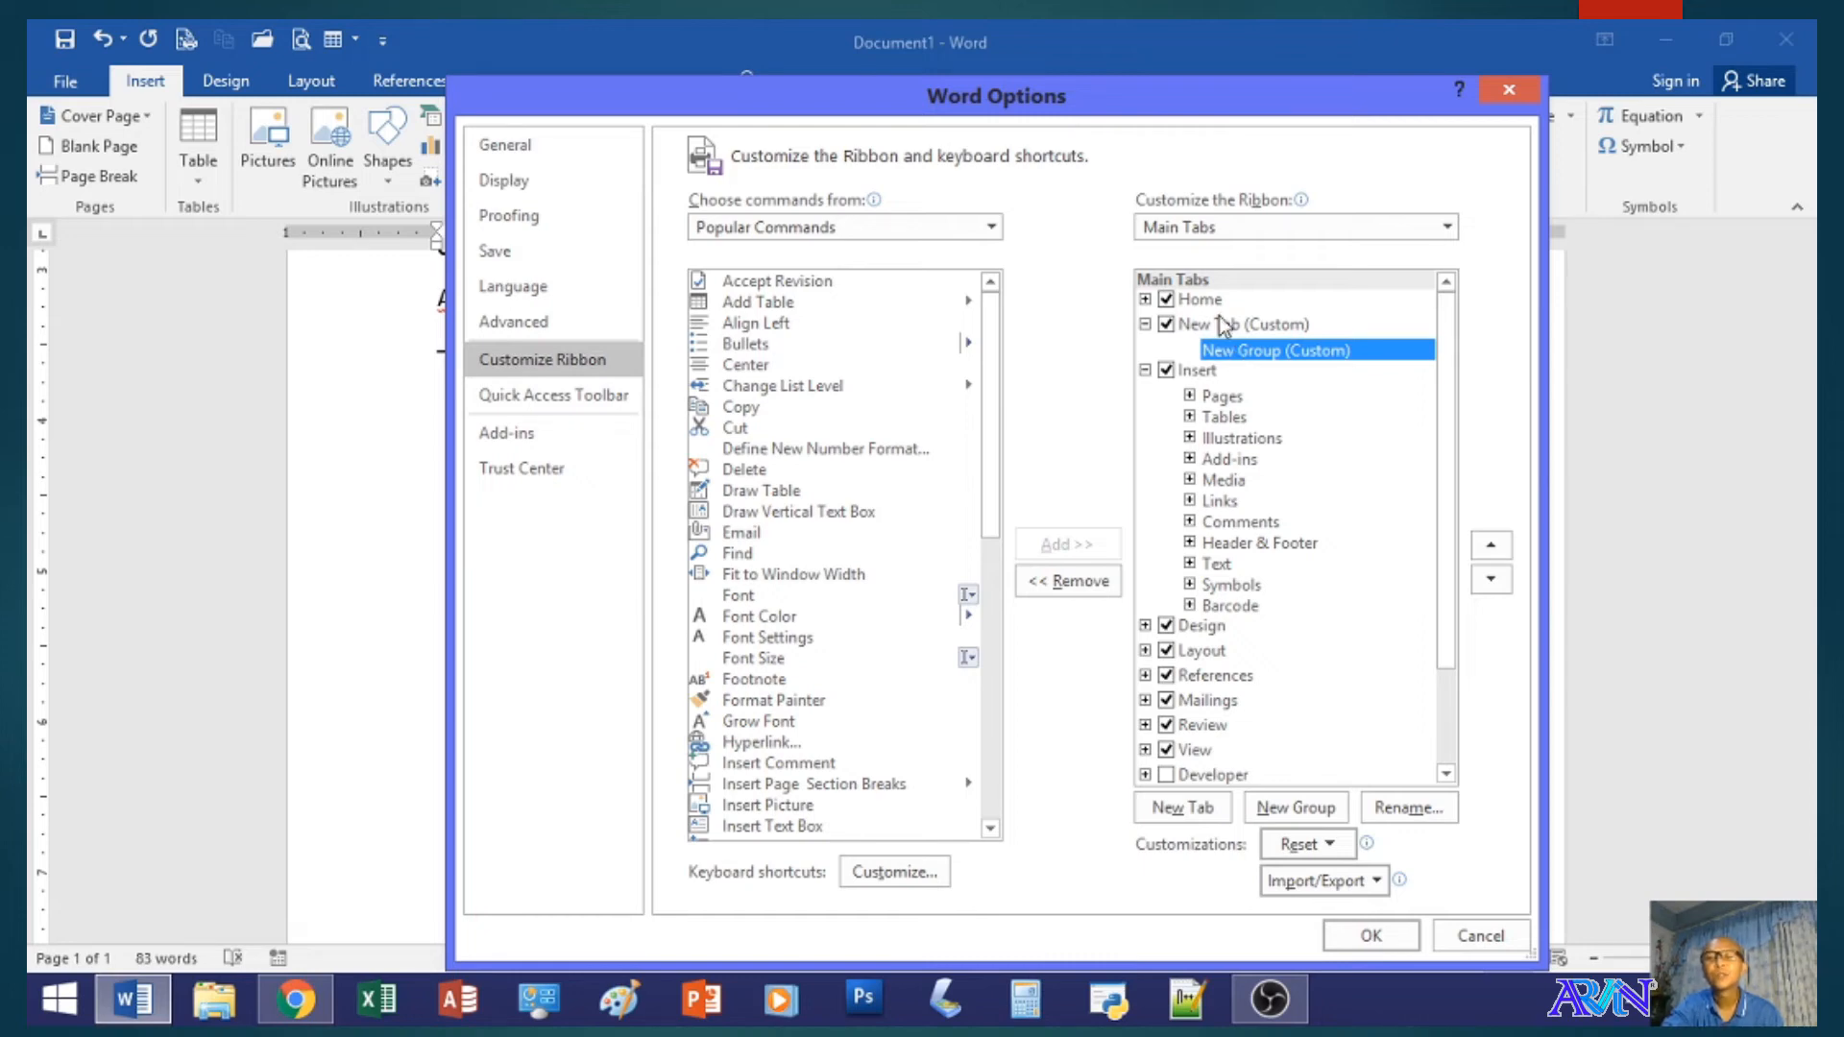
click(1224, 329)
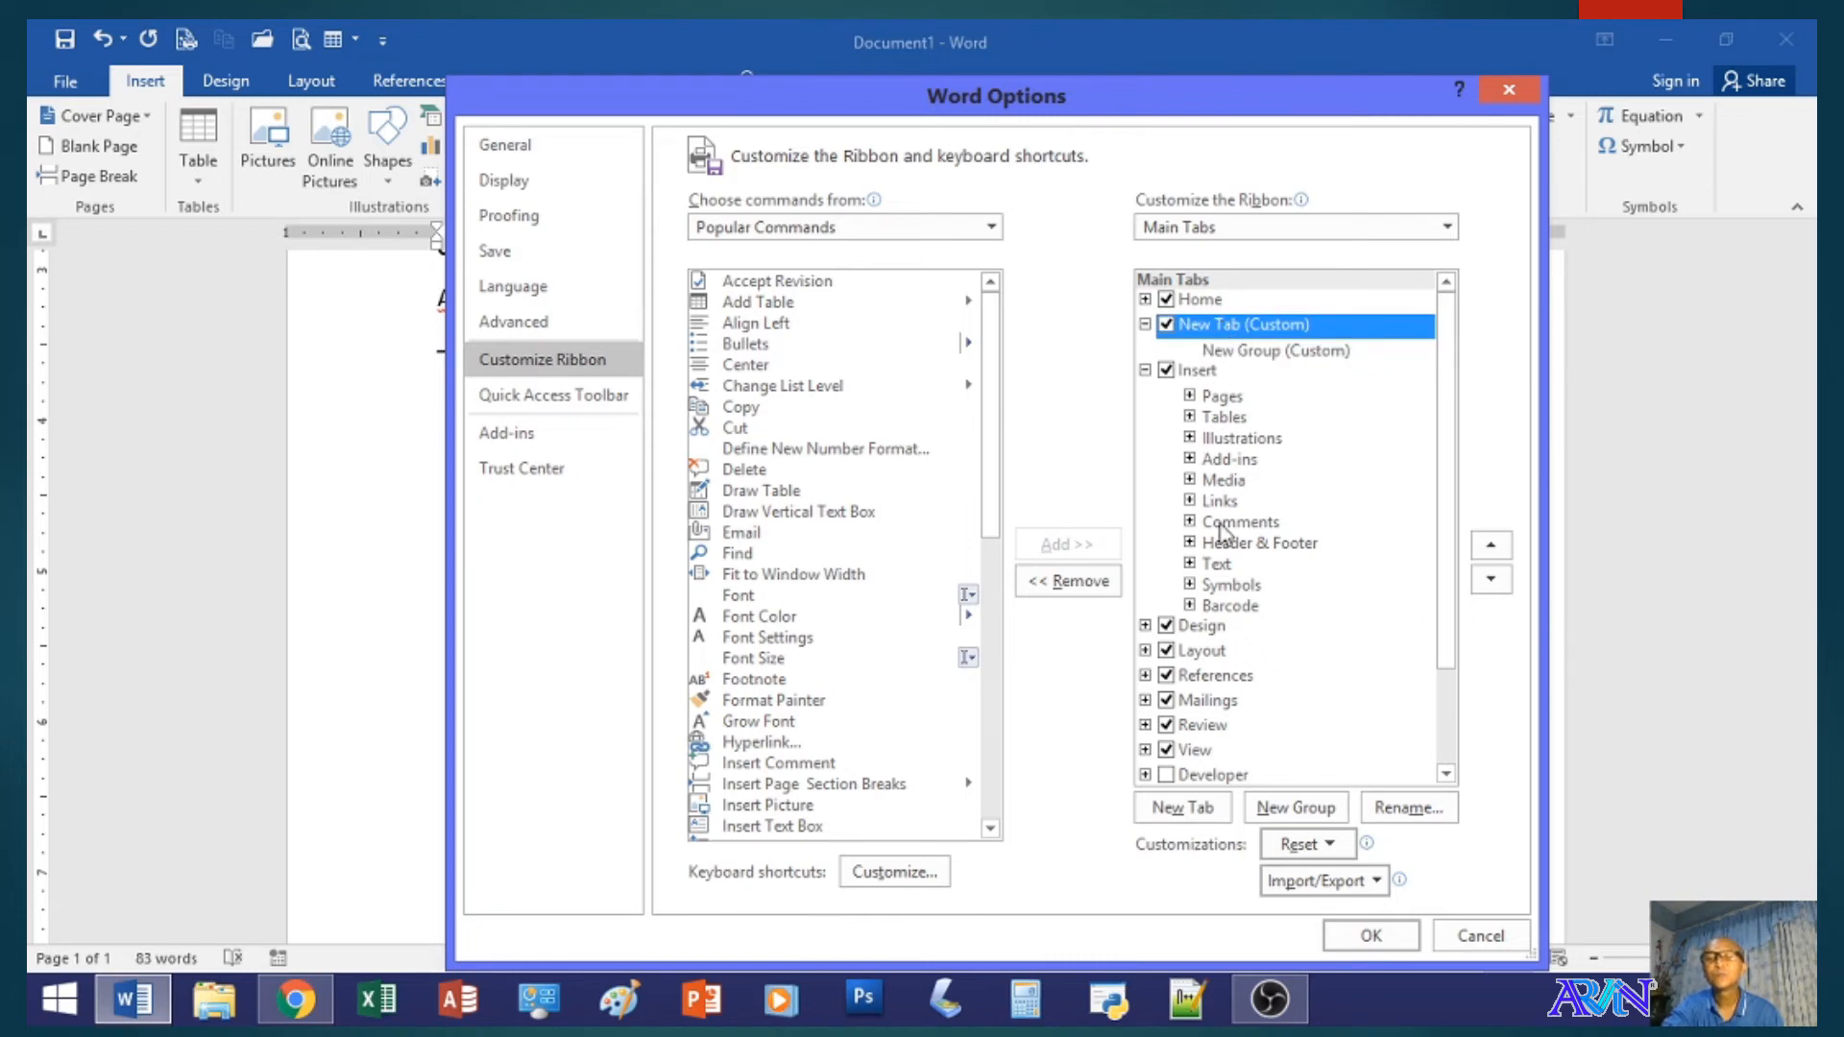
click(1407, 814)
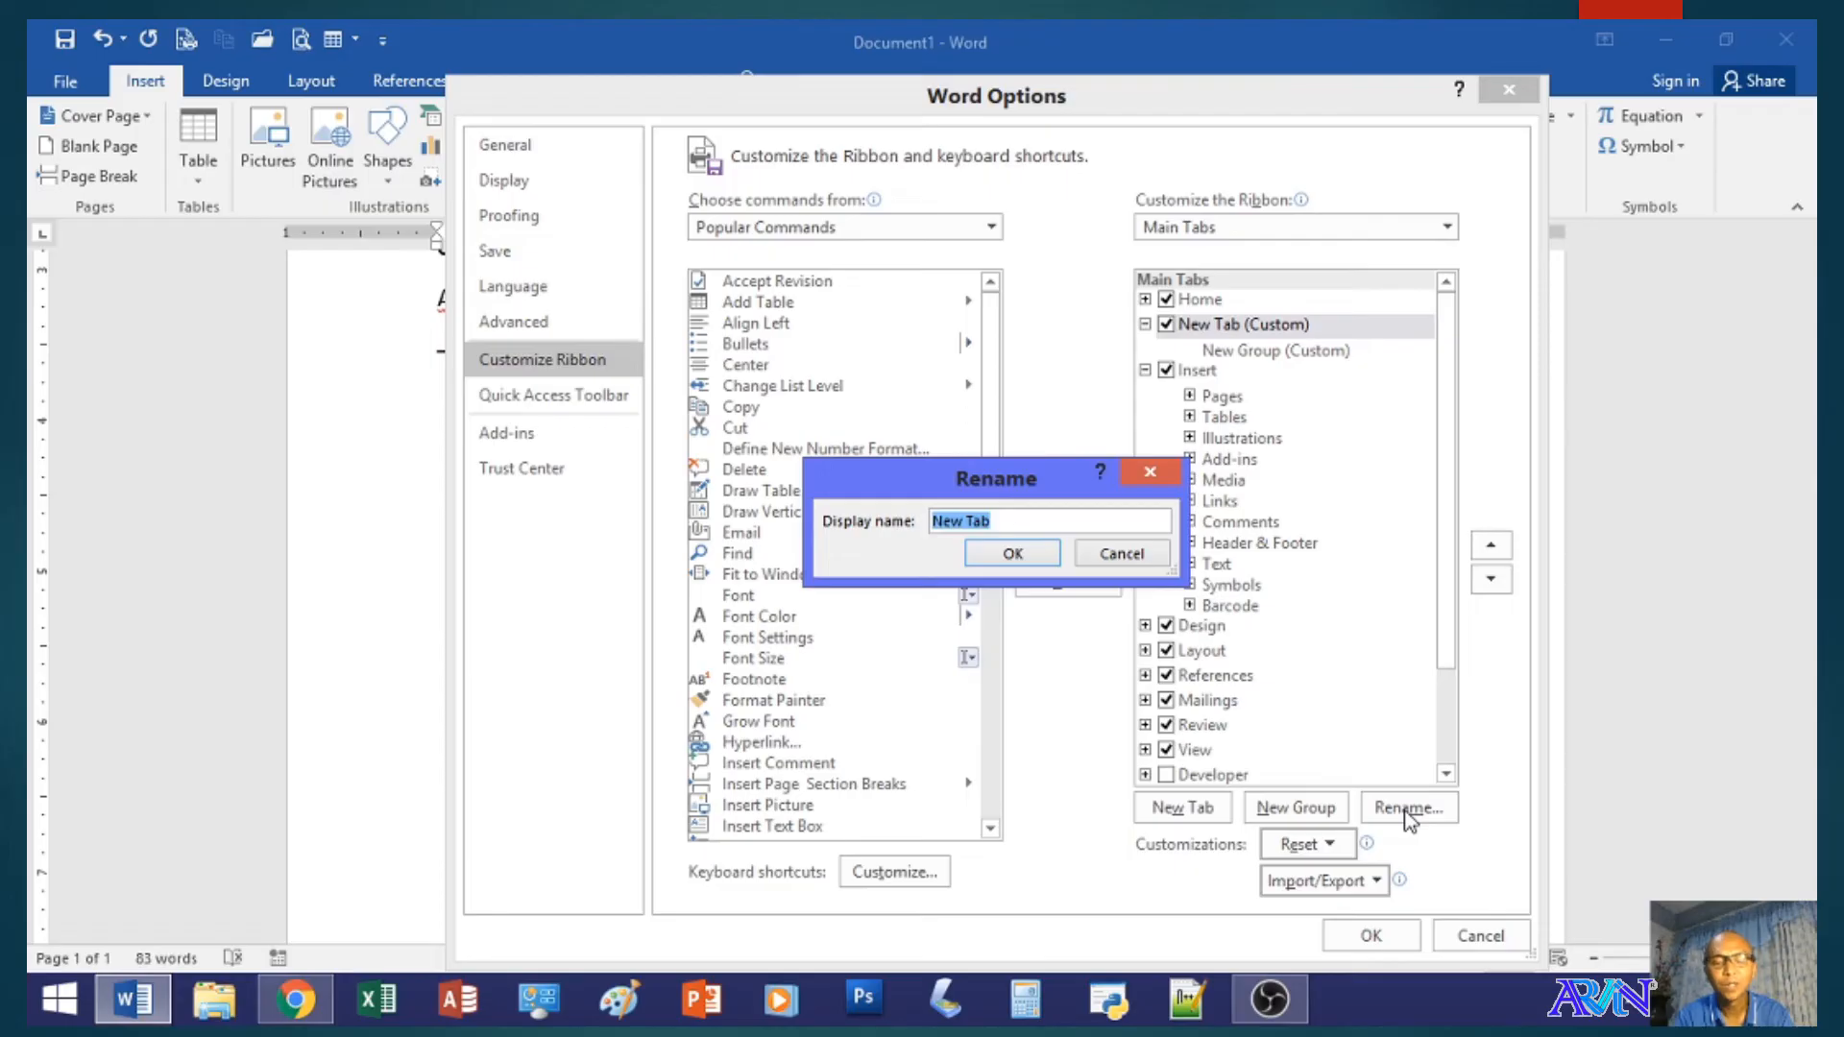
text(Perso)
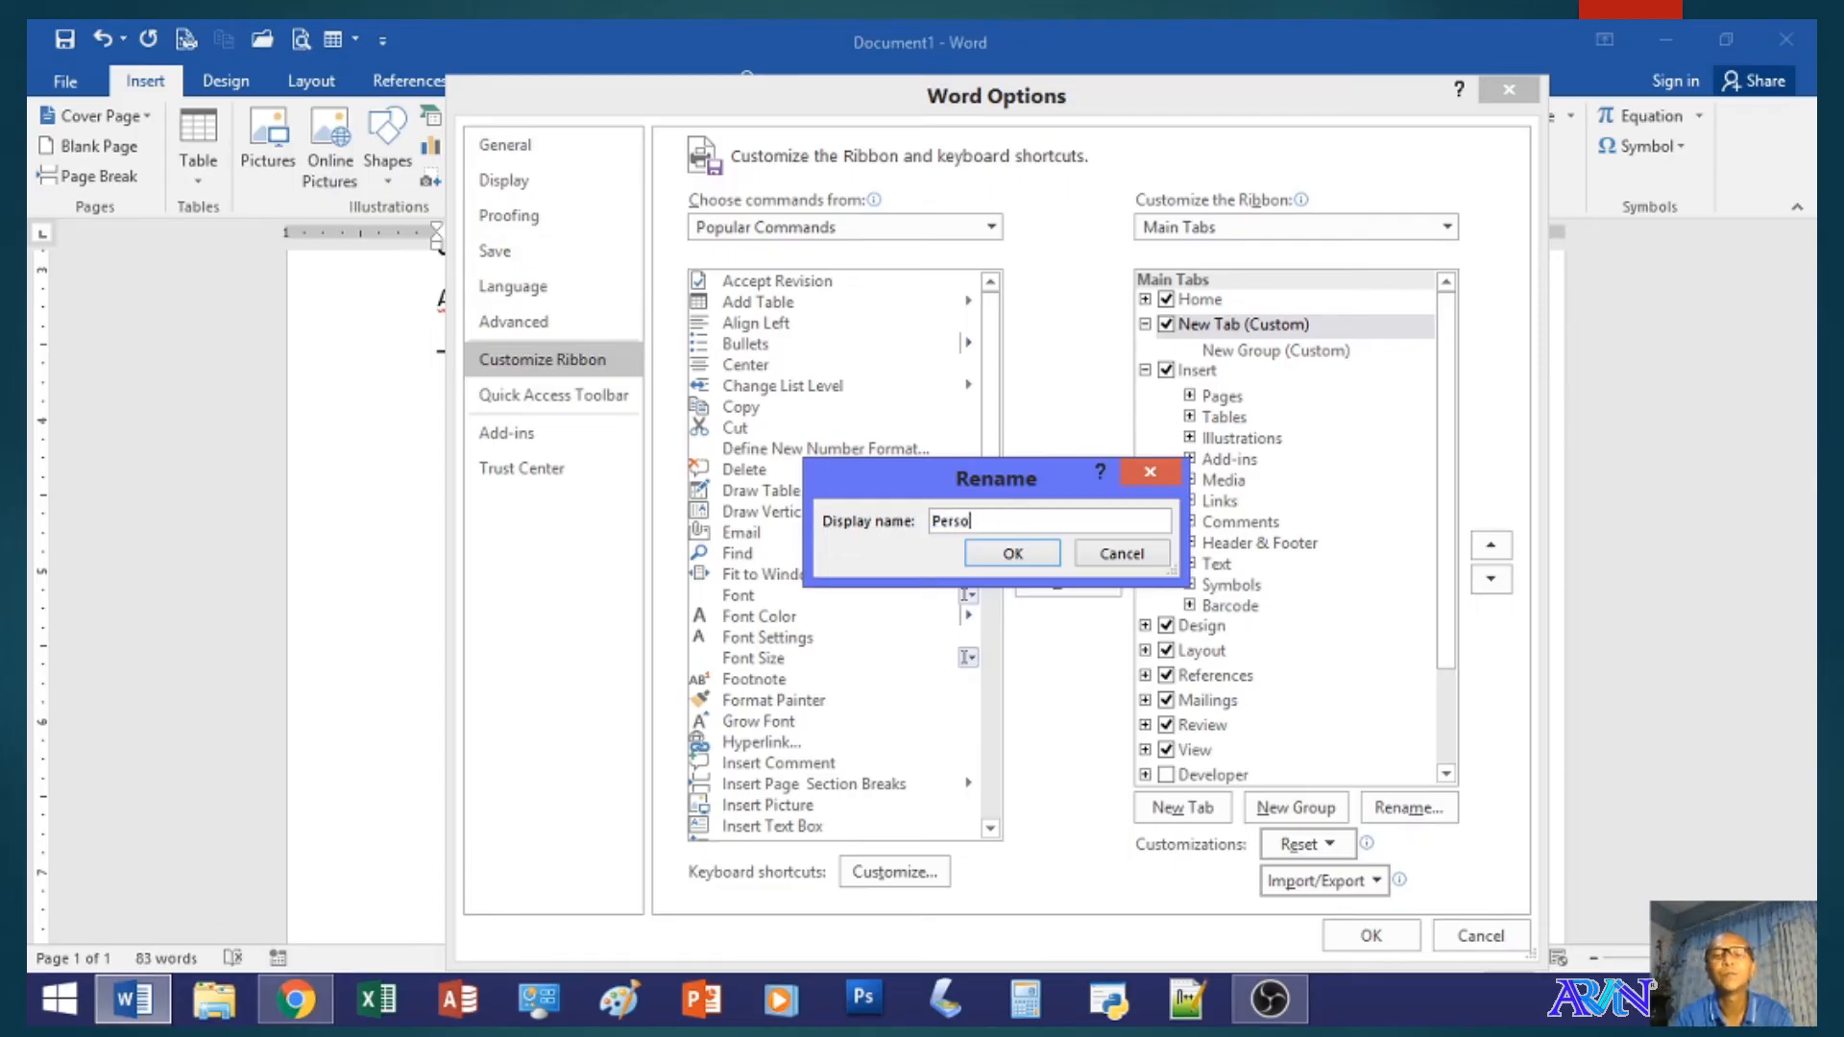
text(nal)
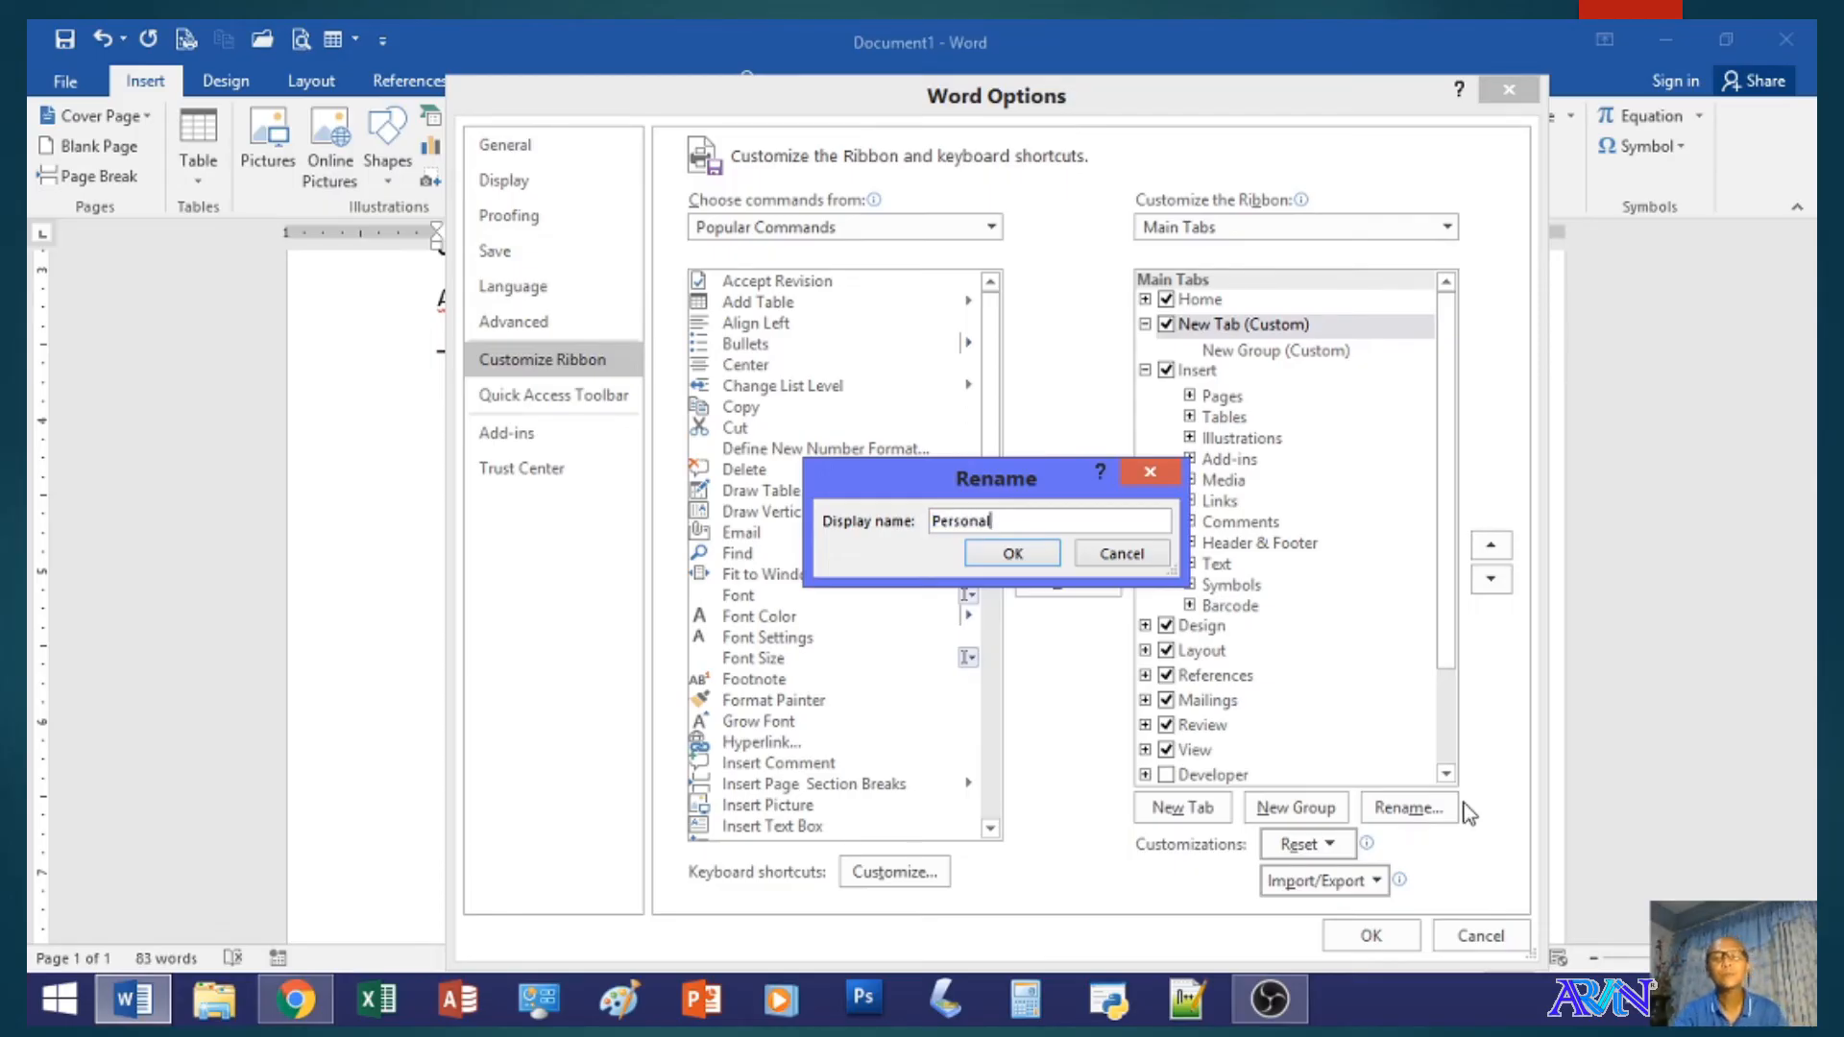
click(1011, 554)
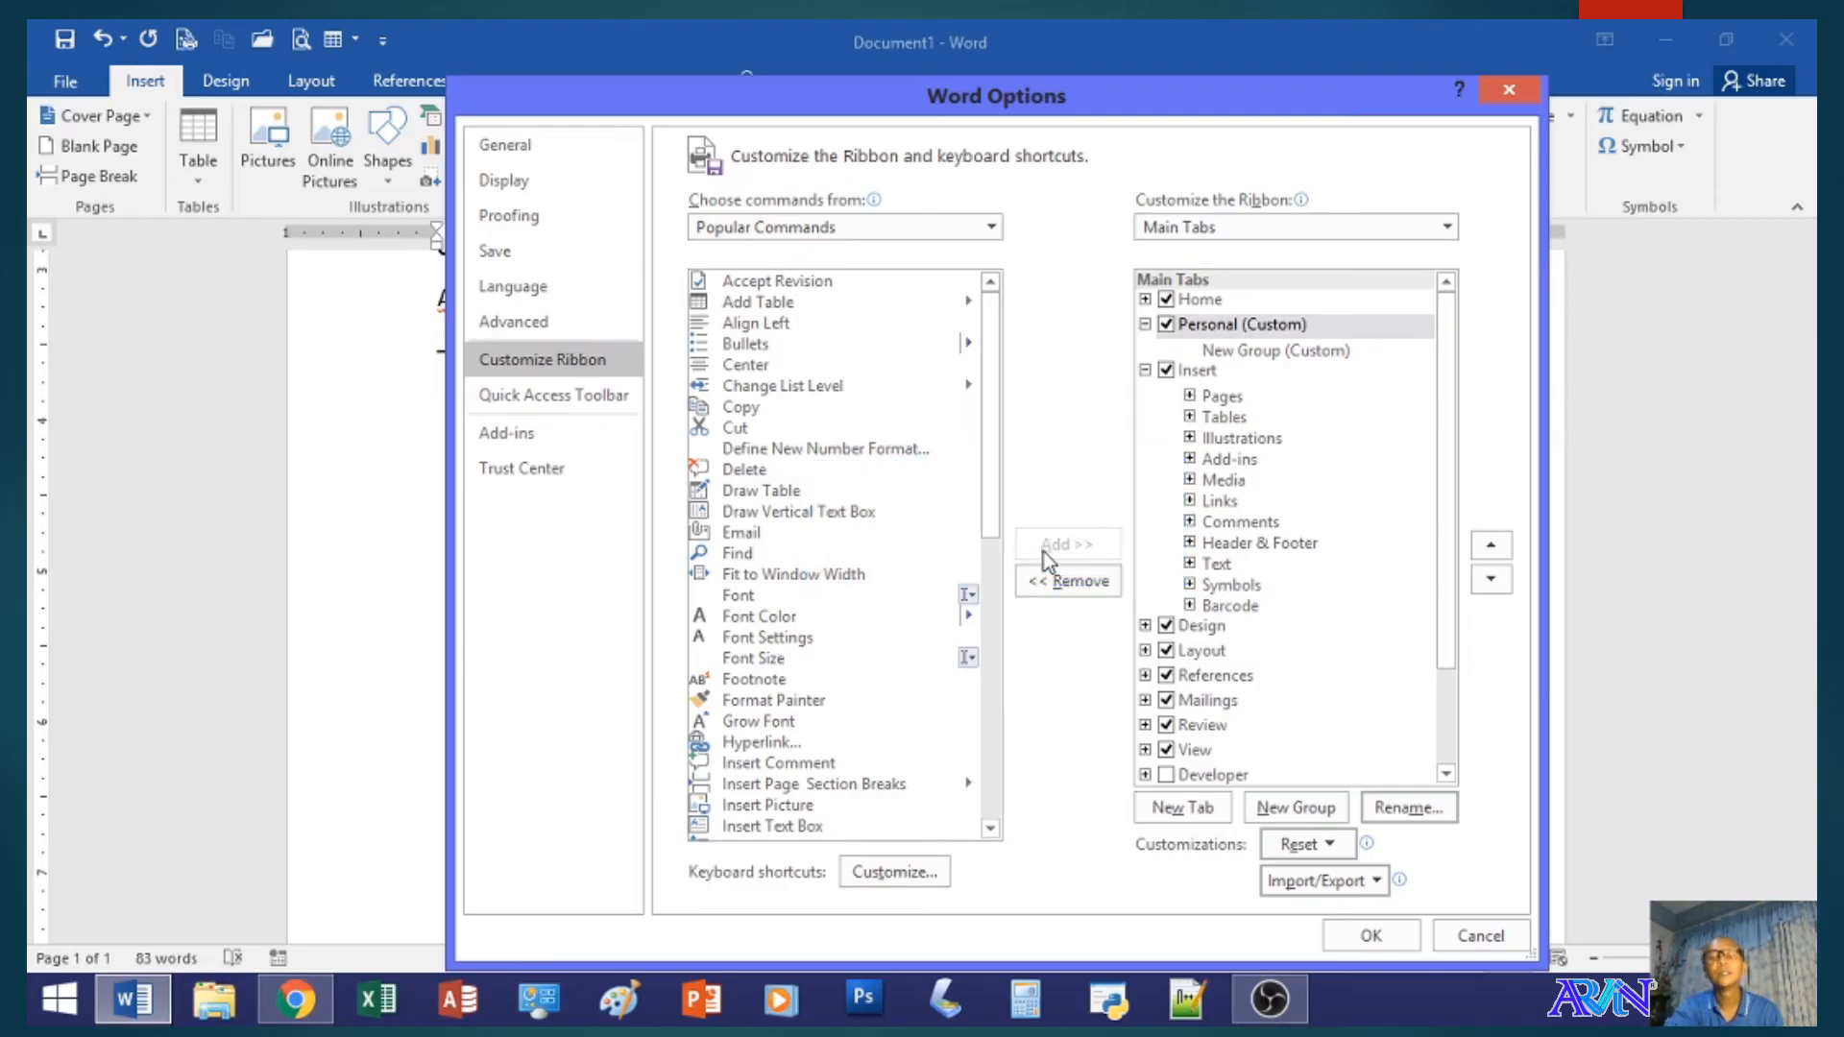
- Rename the new group inside the custom Personal tab as Formatting
click(1218, 356)
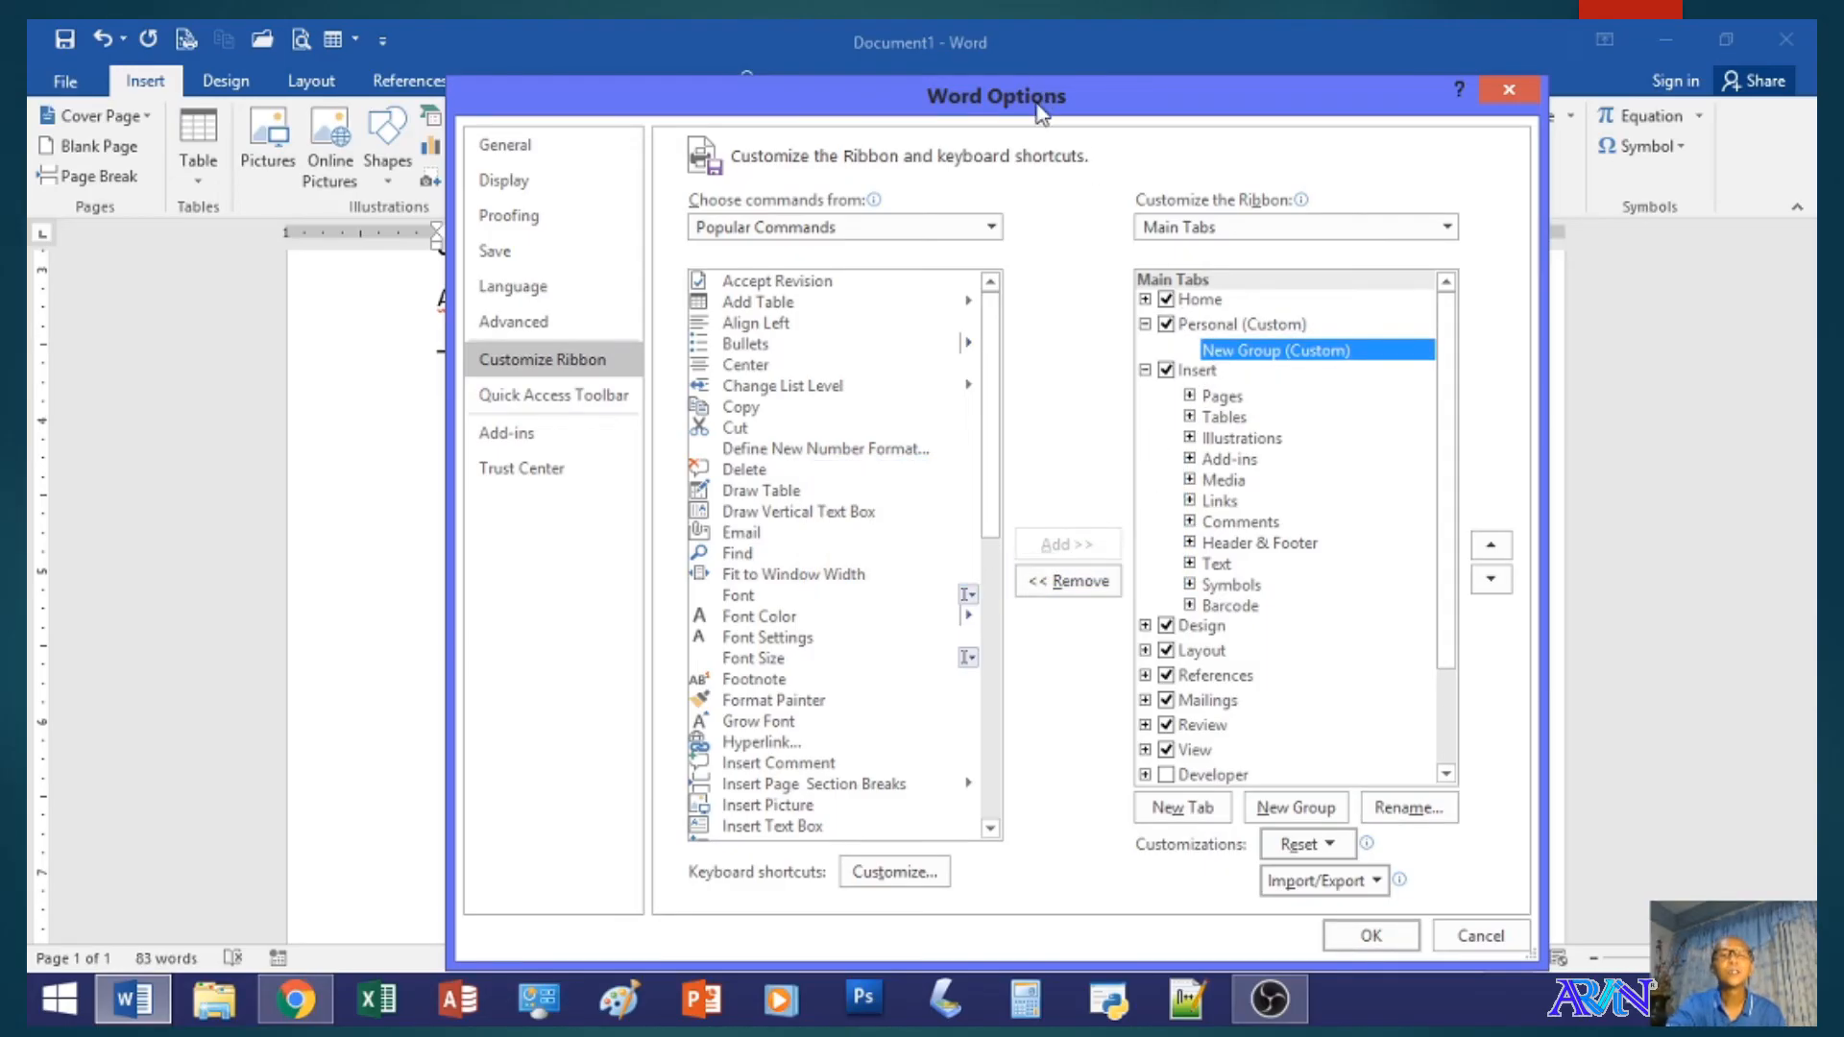
drag(1042, 117, 1010, 269)
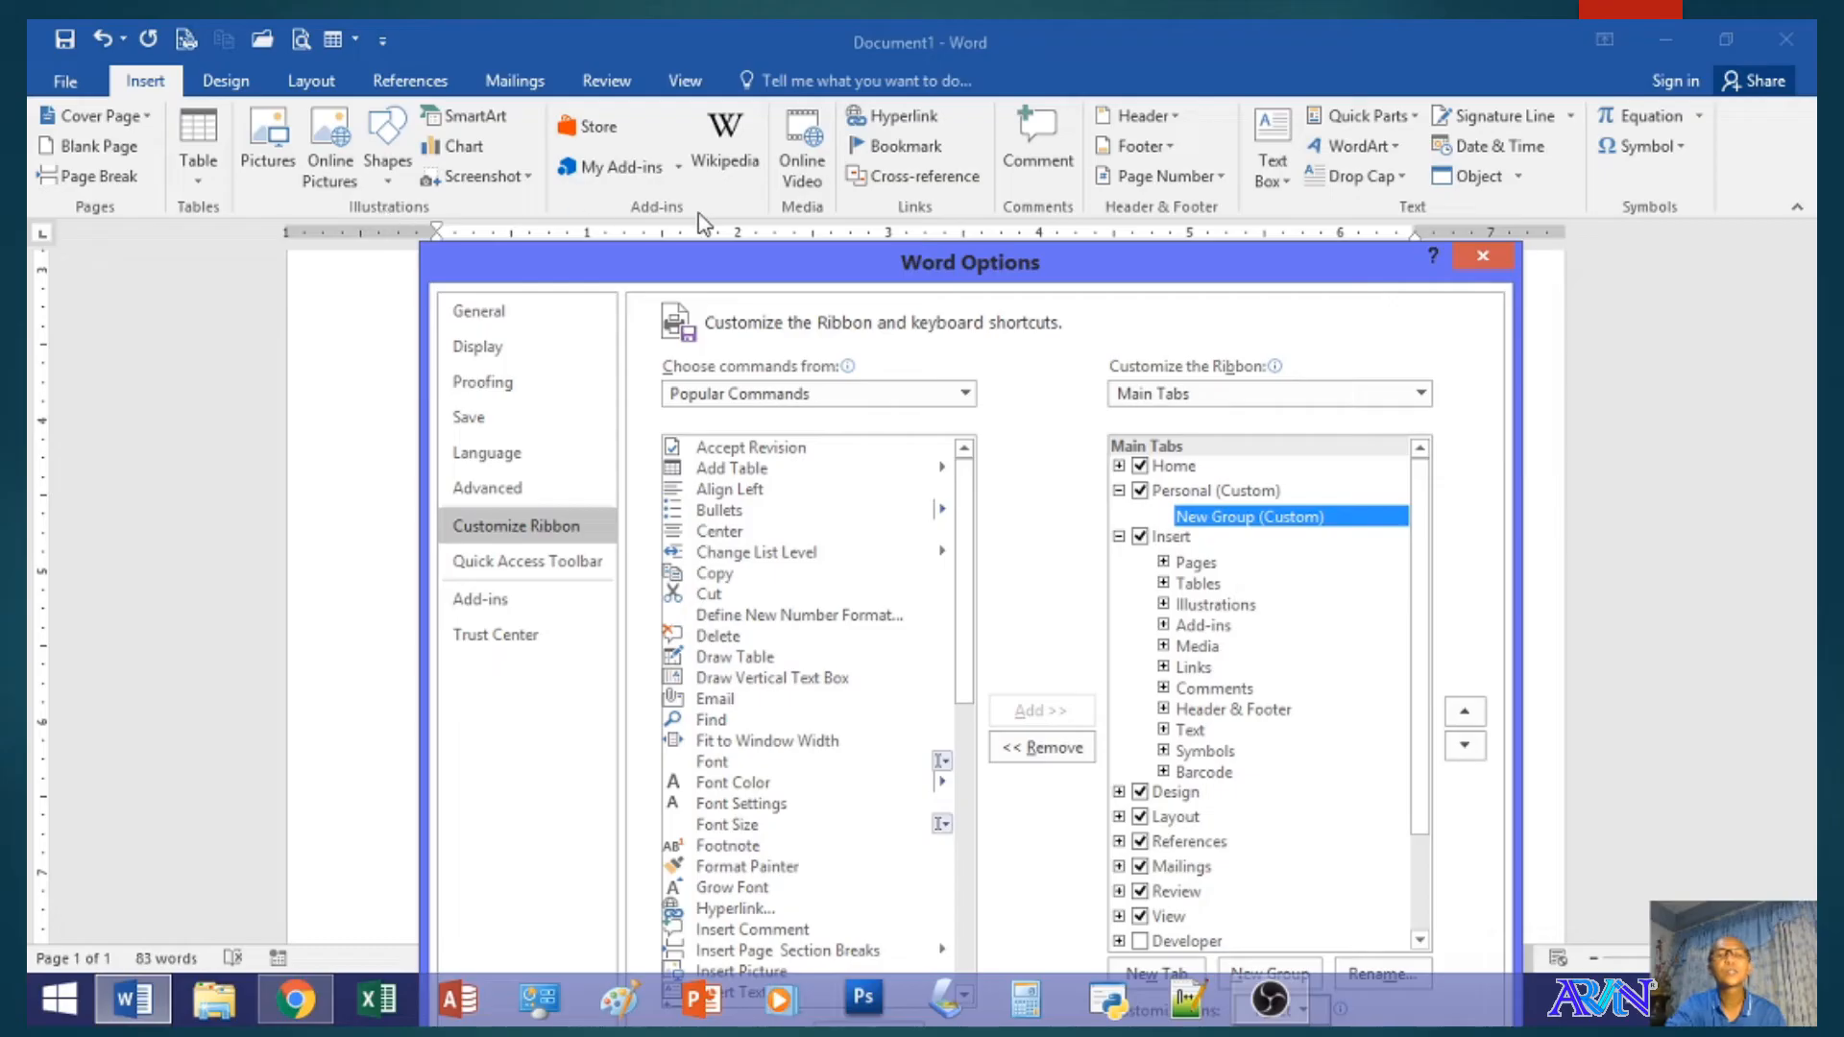
drag(809, 273, 783, 137)
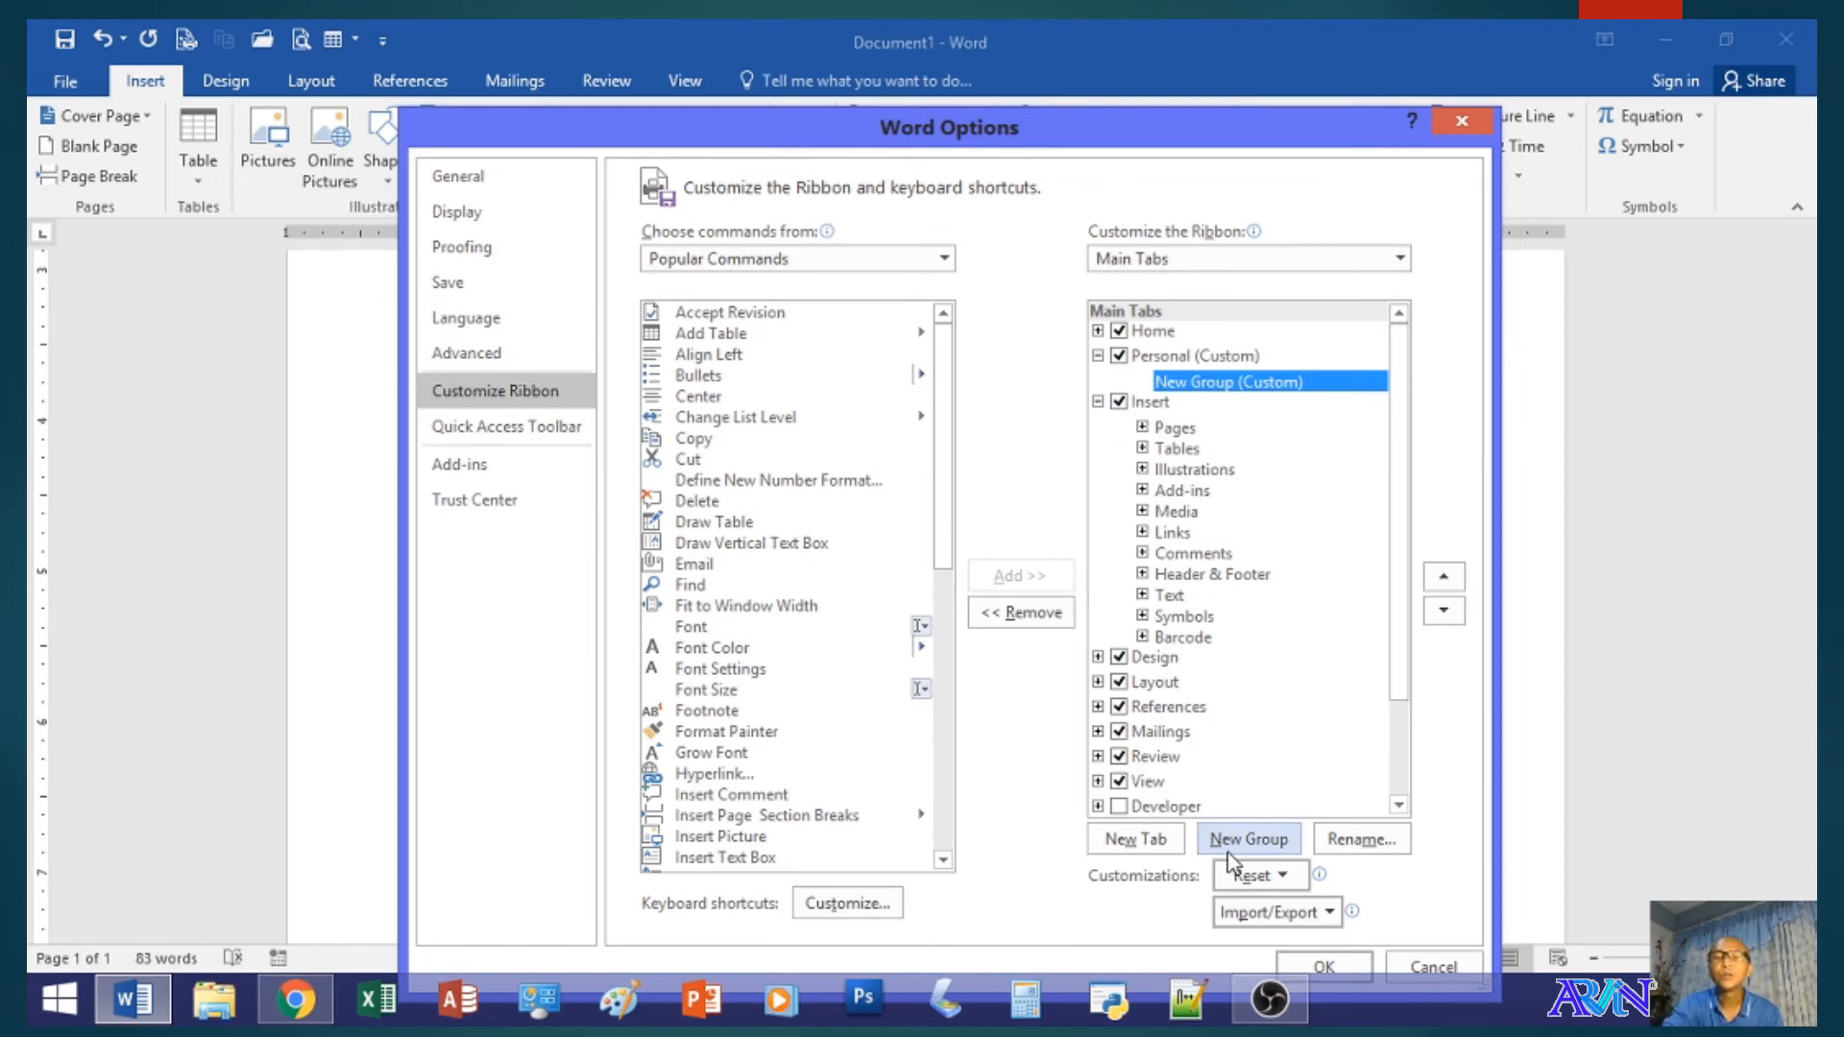
click(1346, 845)
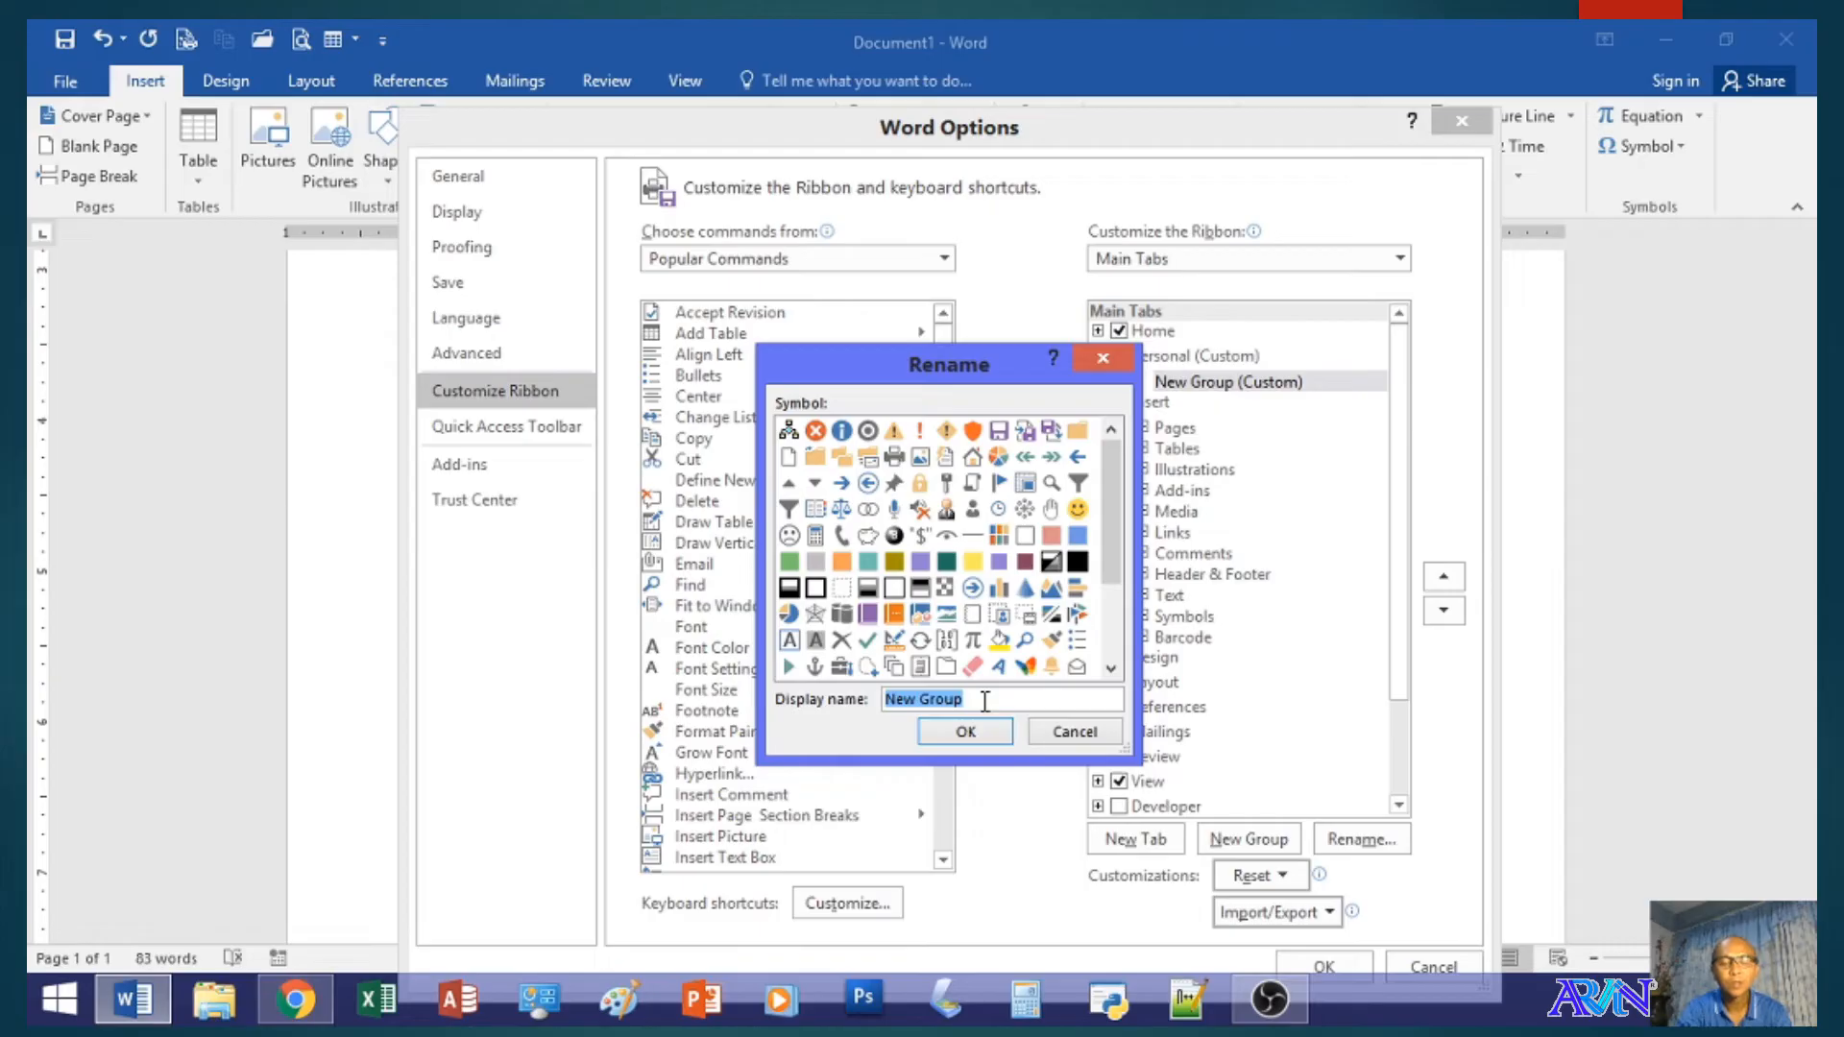
text(Formatting)
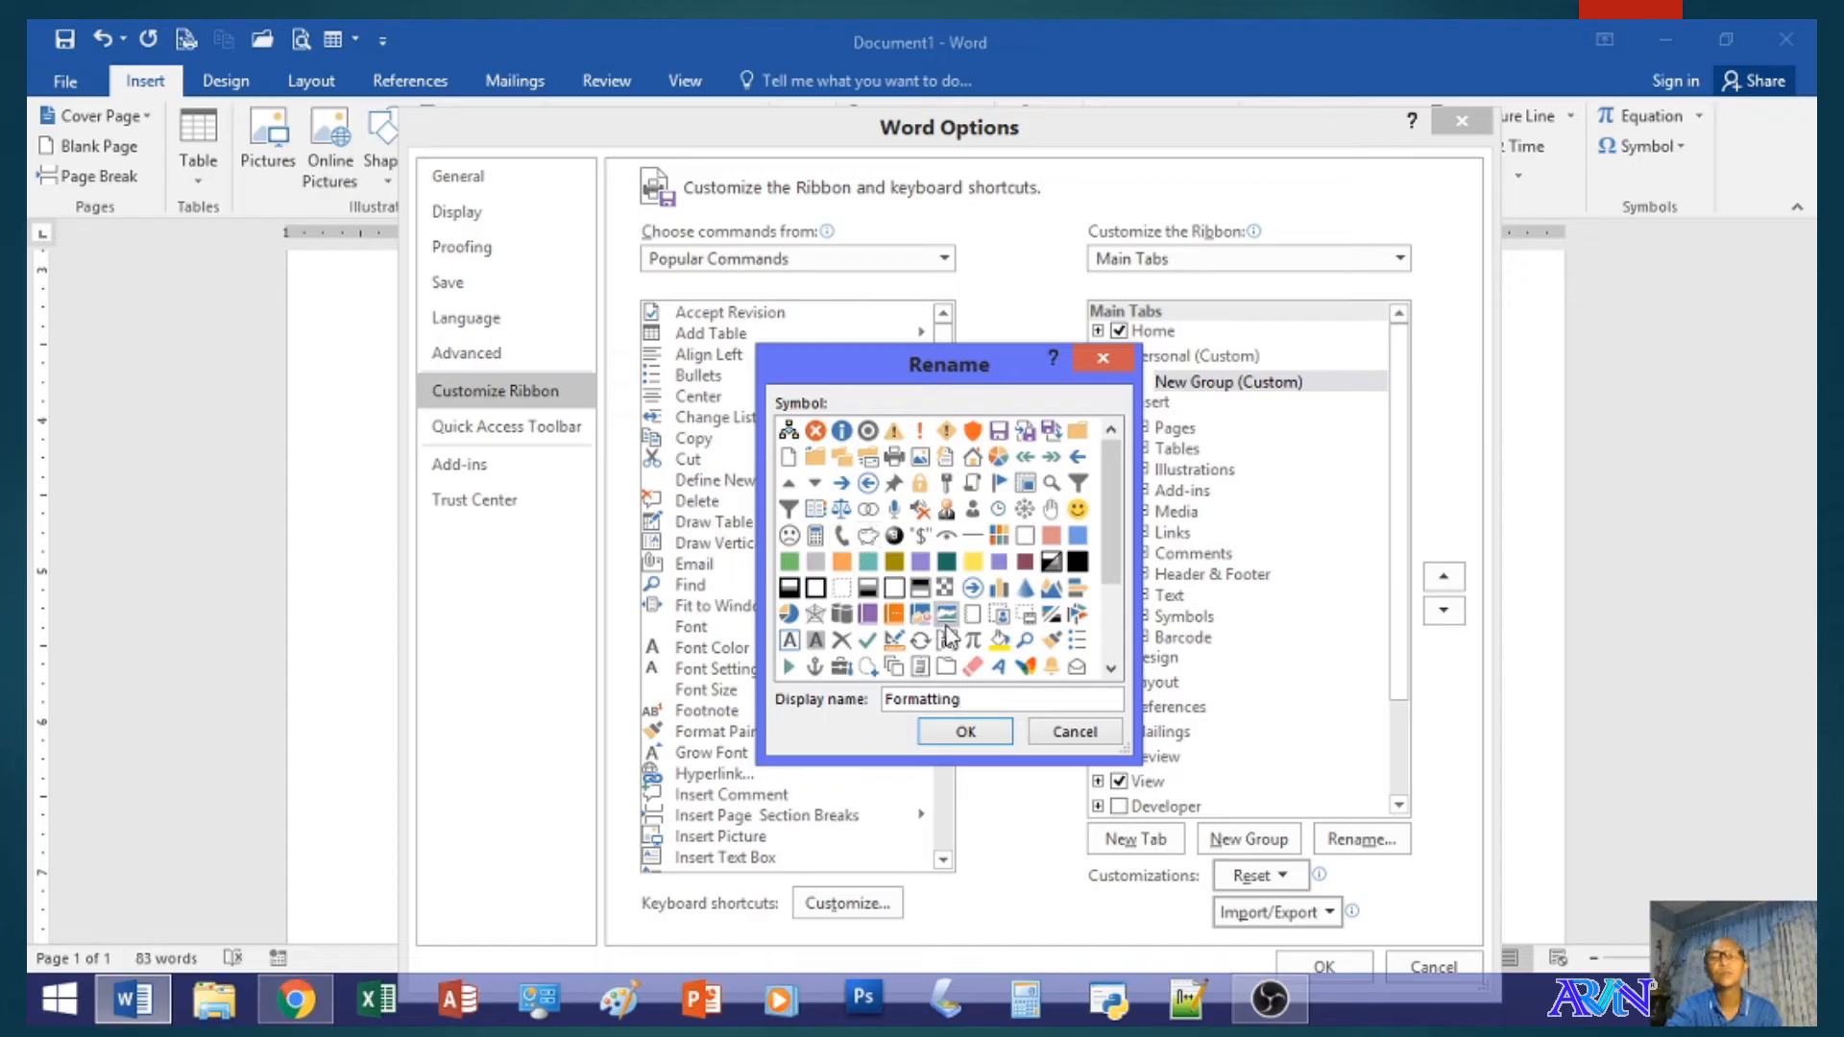
click(968, 734)
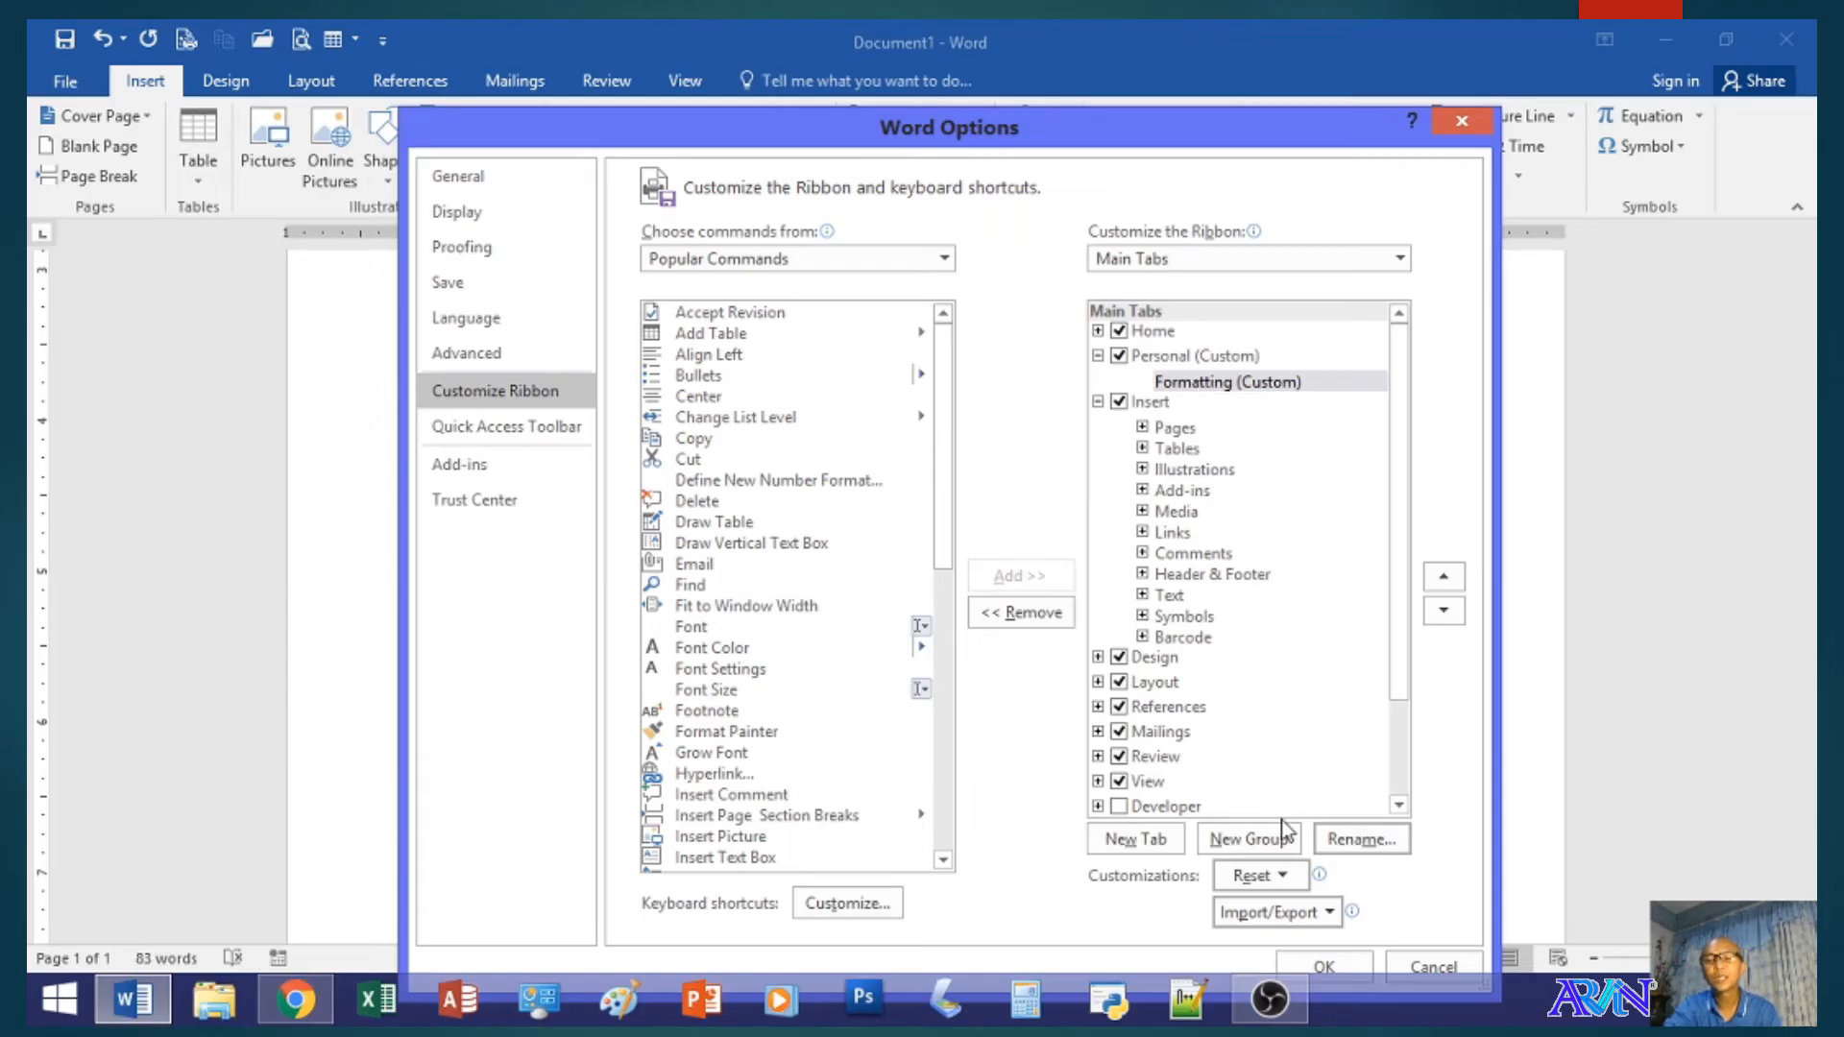
- Look at the All Commands list for the Formatting group and return to Popular Commands
click(1196, 384)
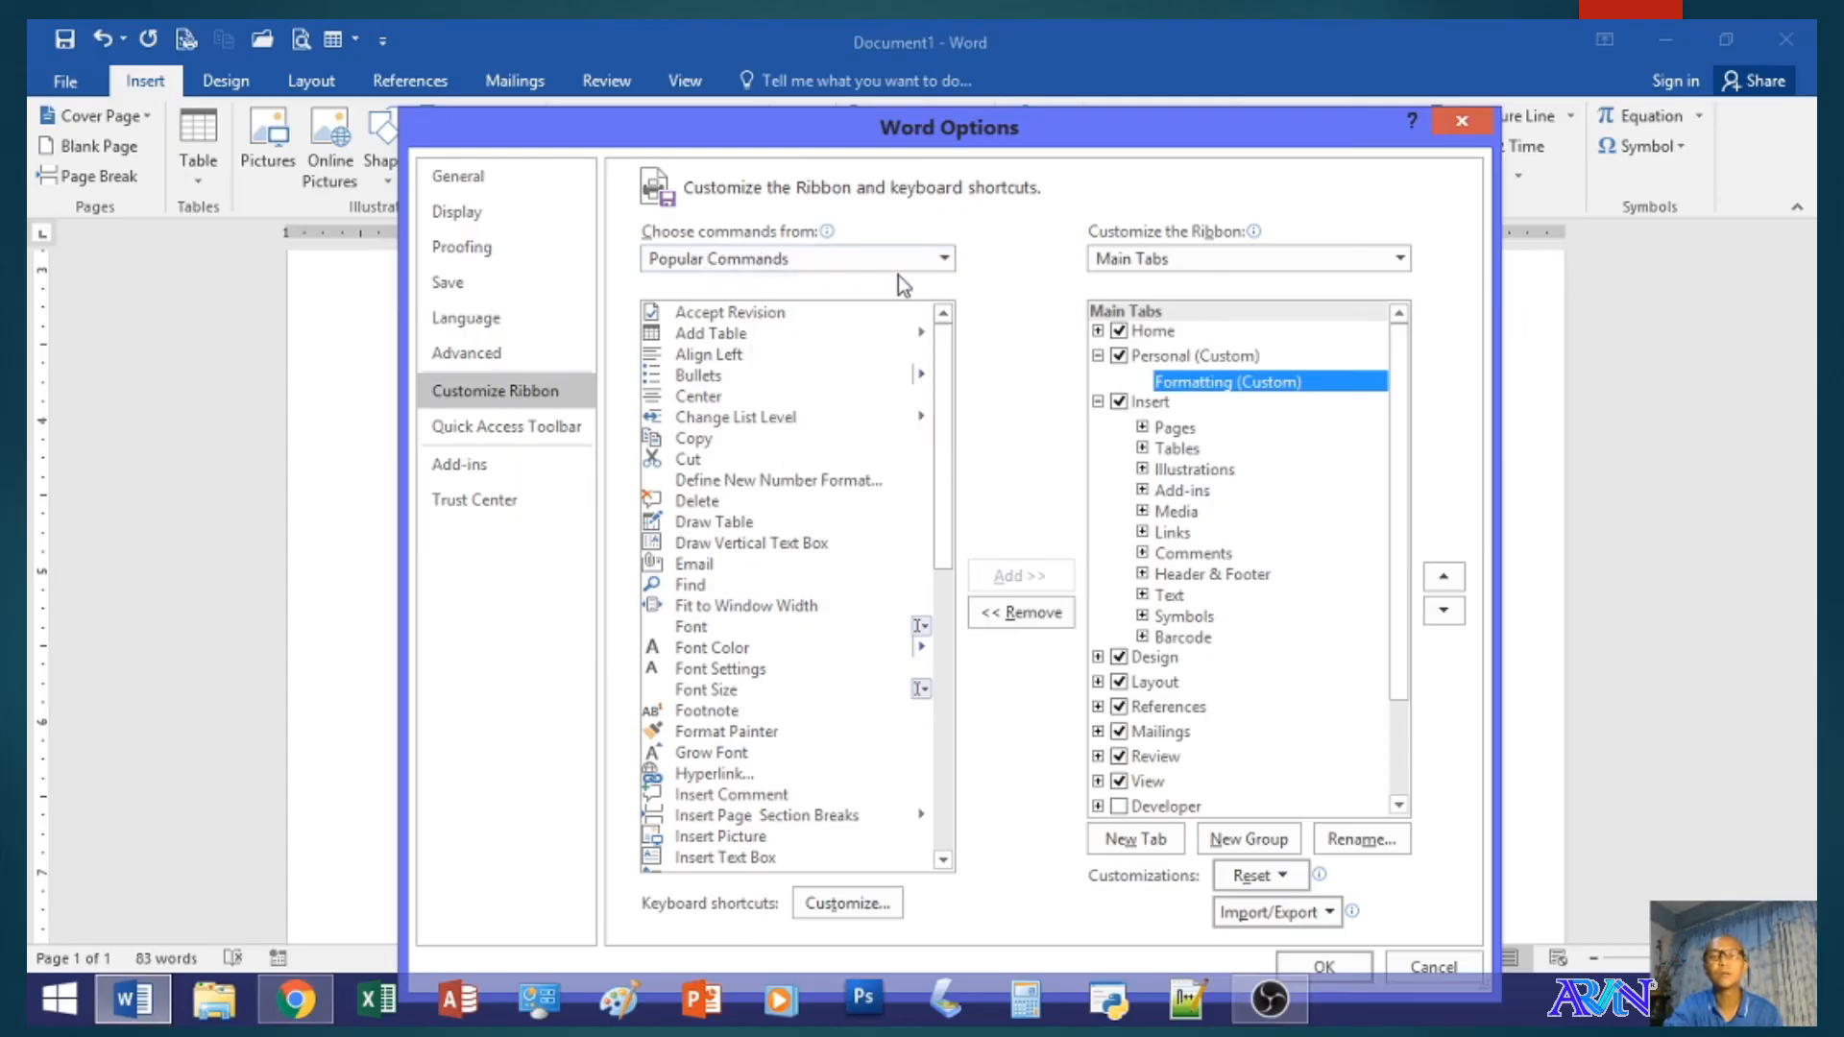
click(937, 260)
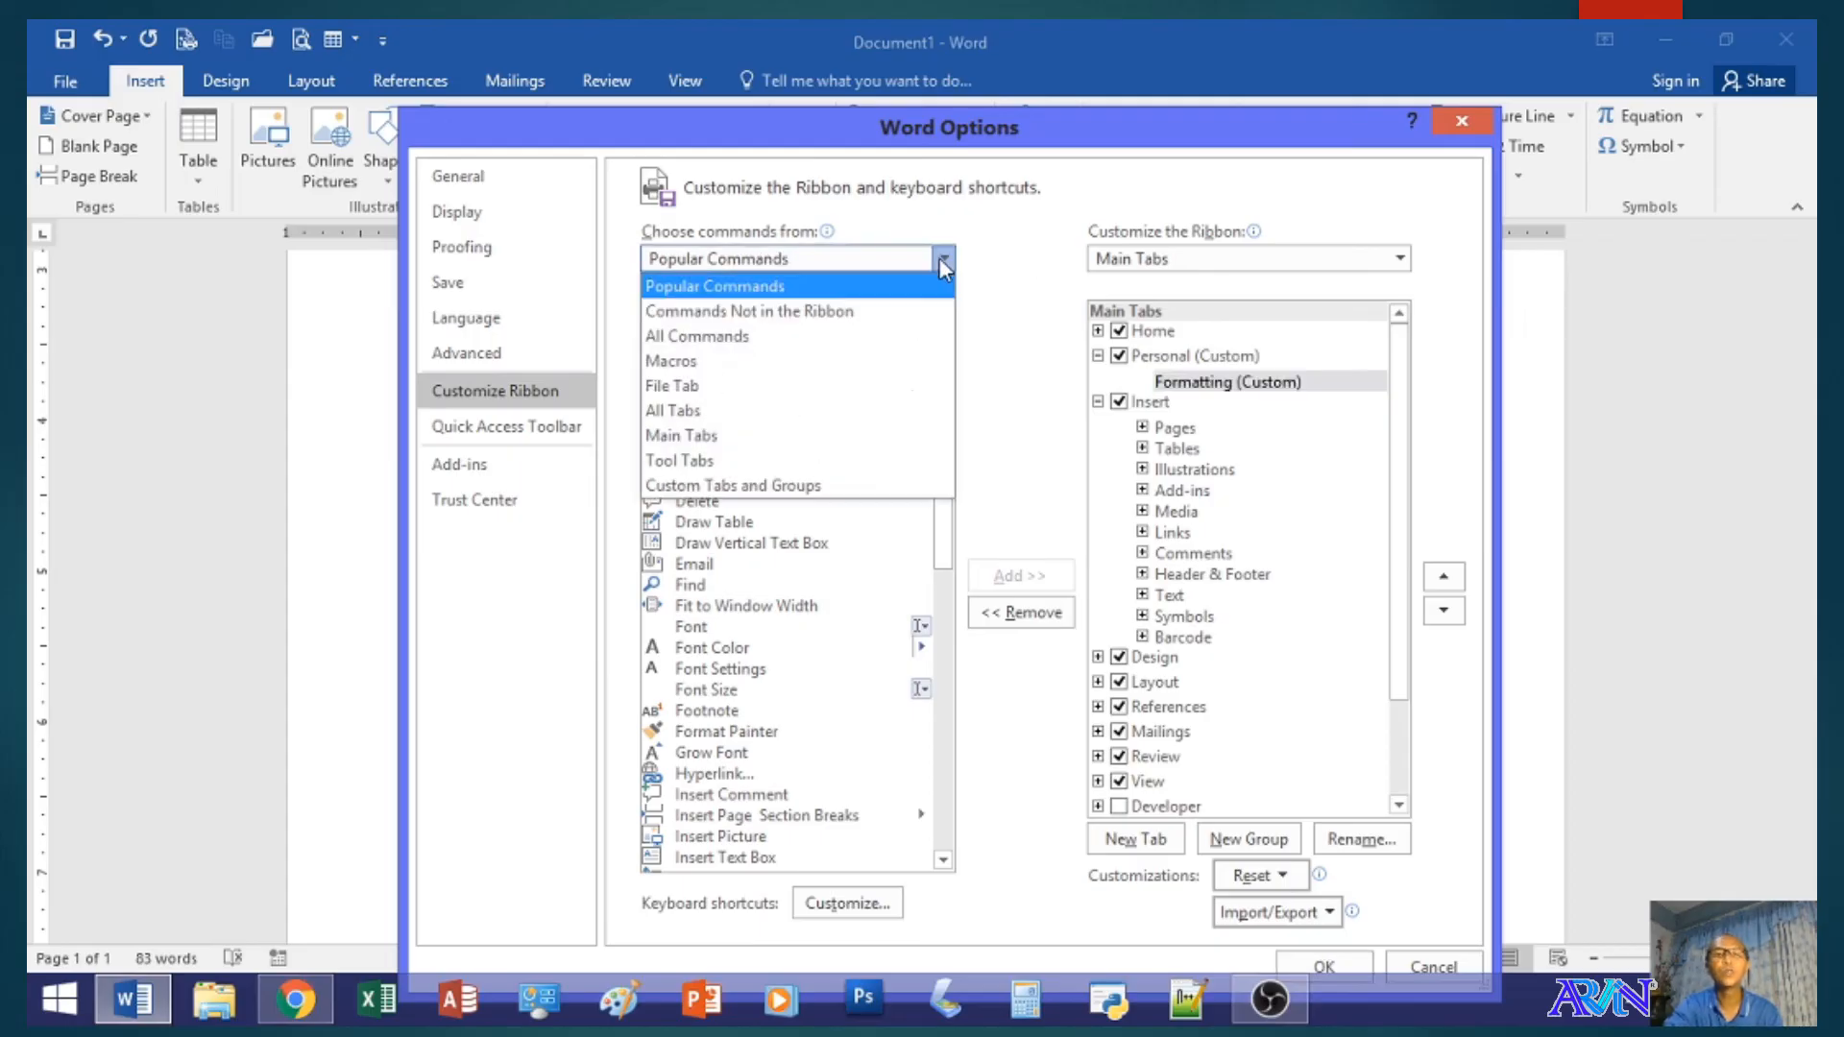
click(729, 338)
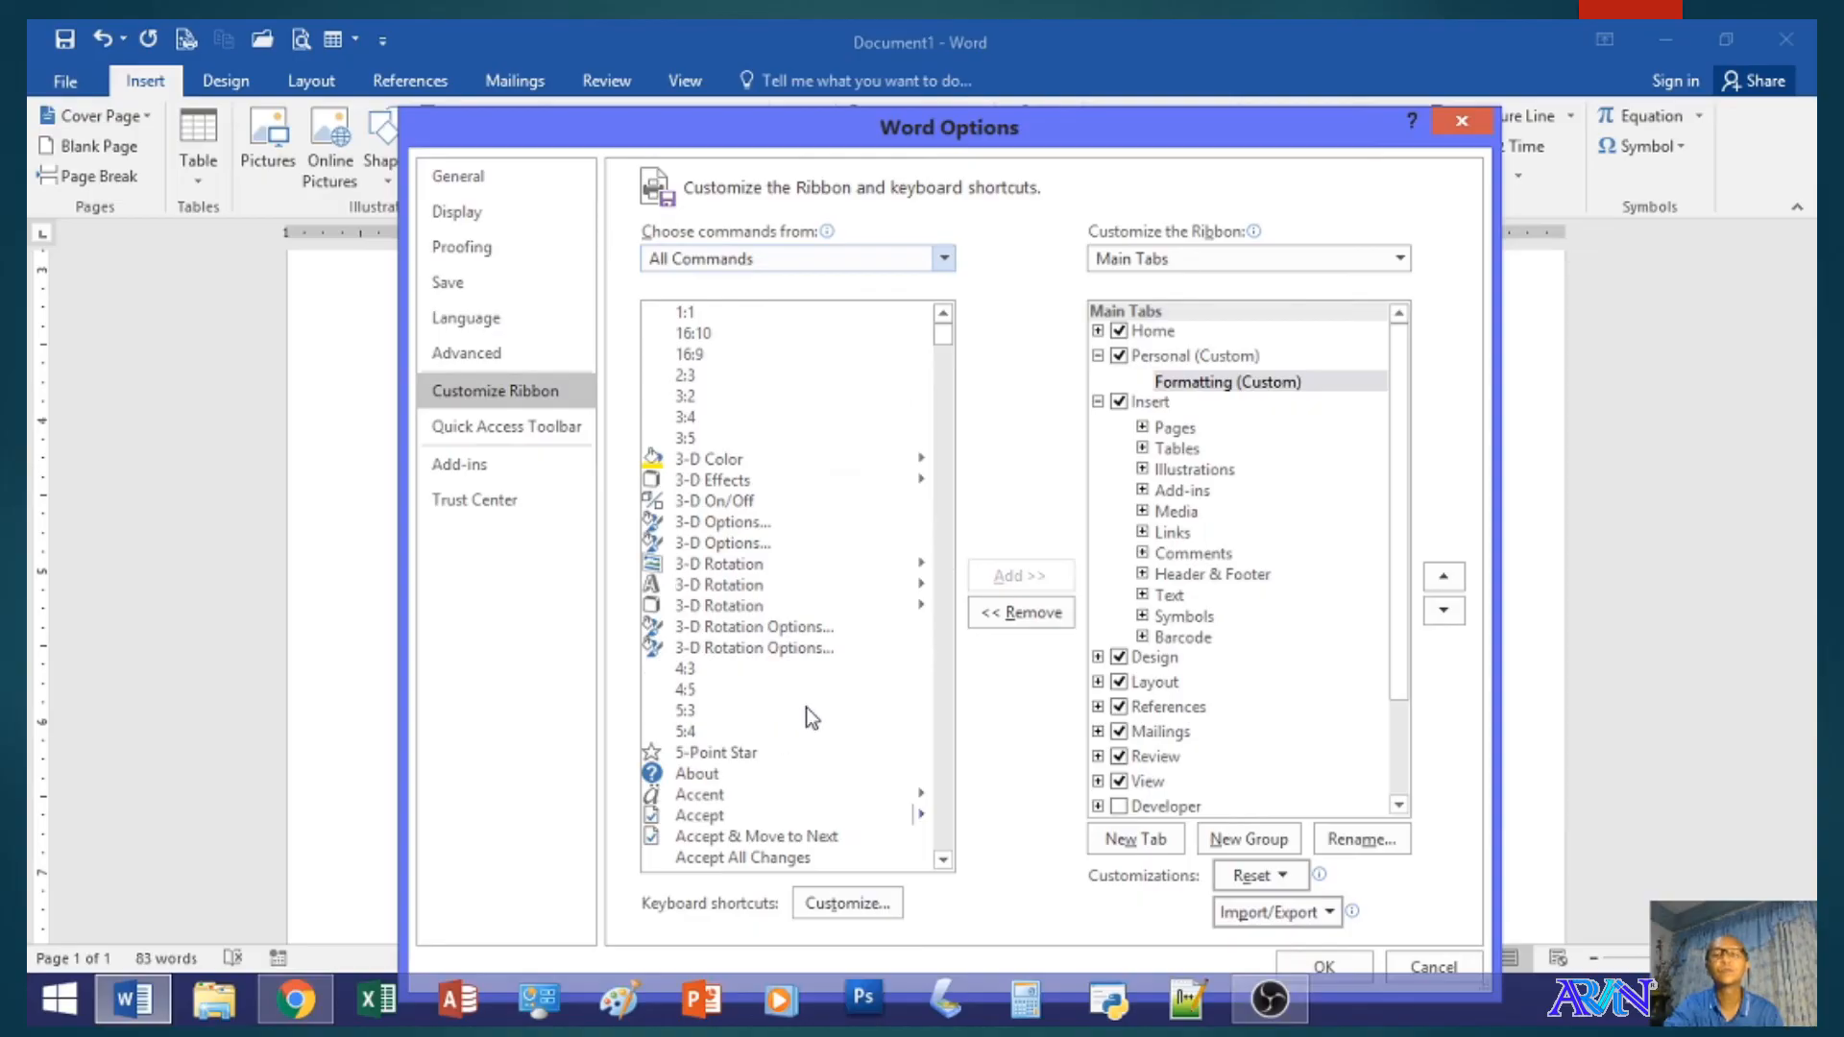
mouse_move(942, 344)
mouse_down()
mouse_move(968, 599)
mouse_move(943, 327)
mouse_up()
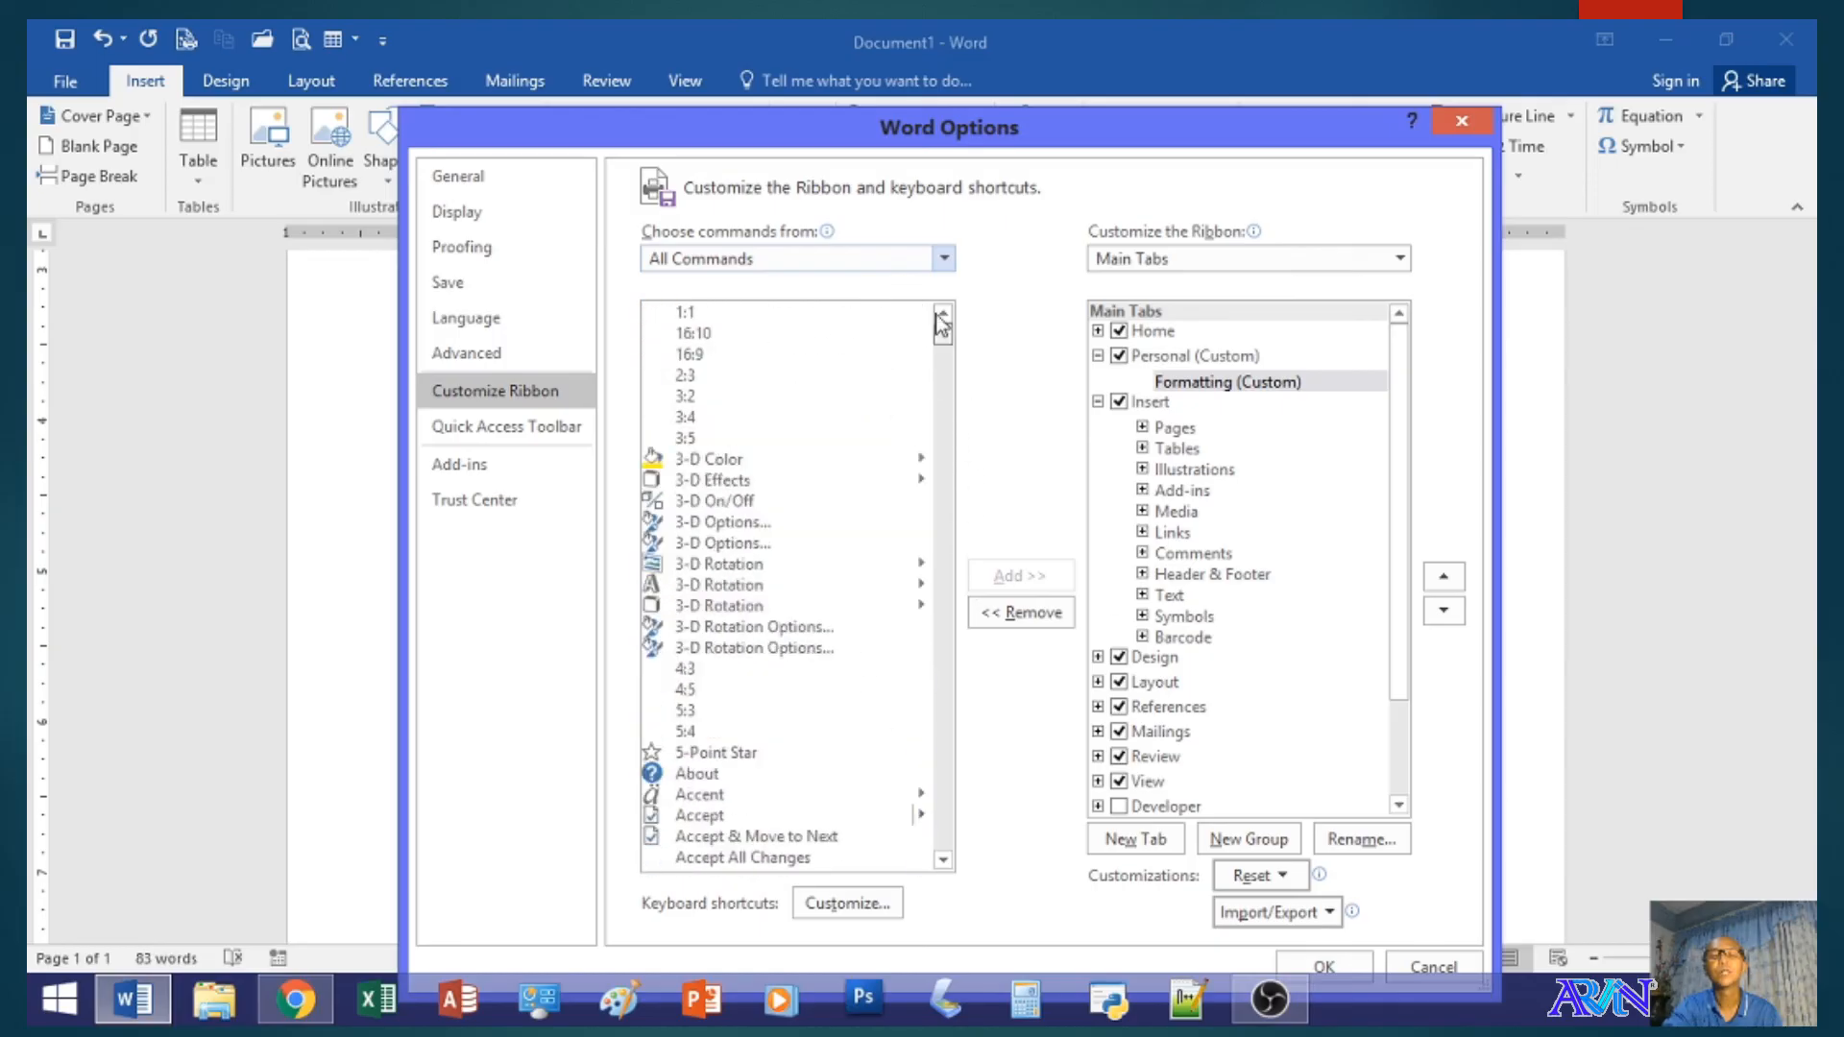
click(943, 258)
click(768, 284)
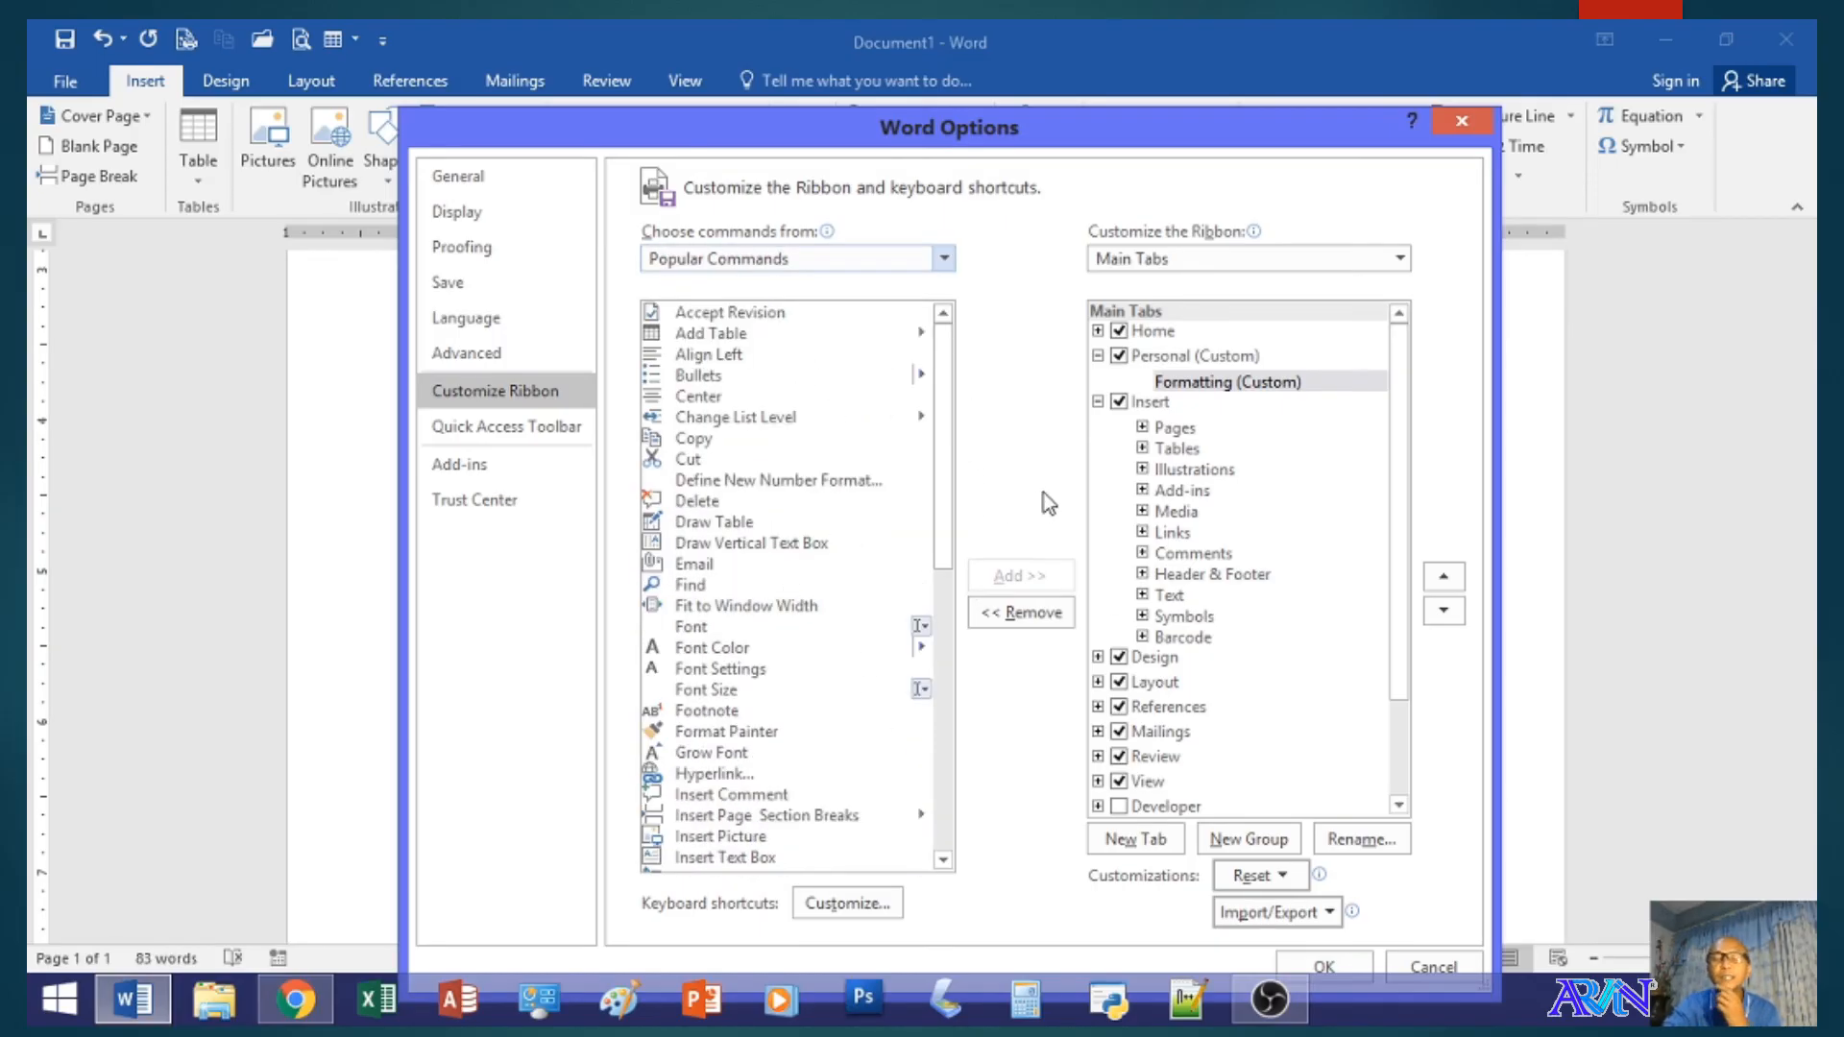
- Add the Font, Center and Bullets commands to the Formatting group of the Personal tab
click(1196, 384)
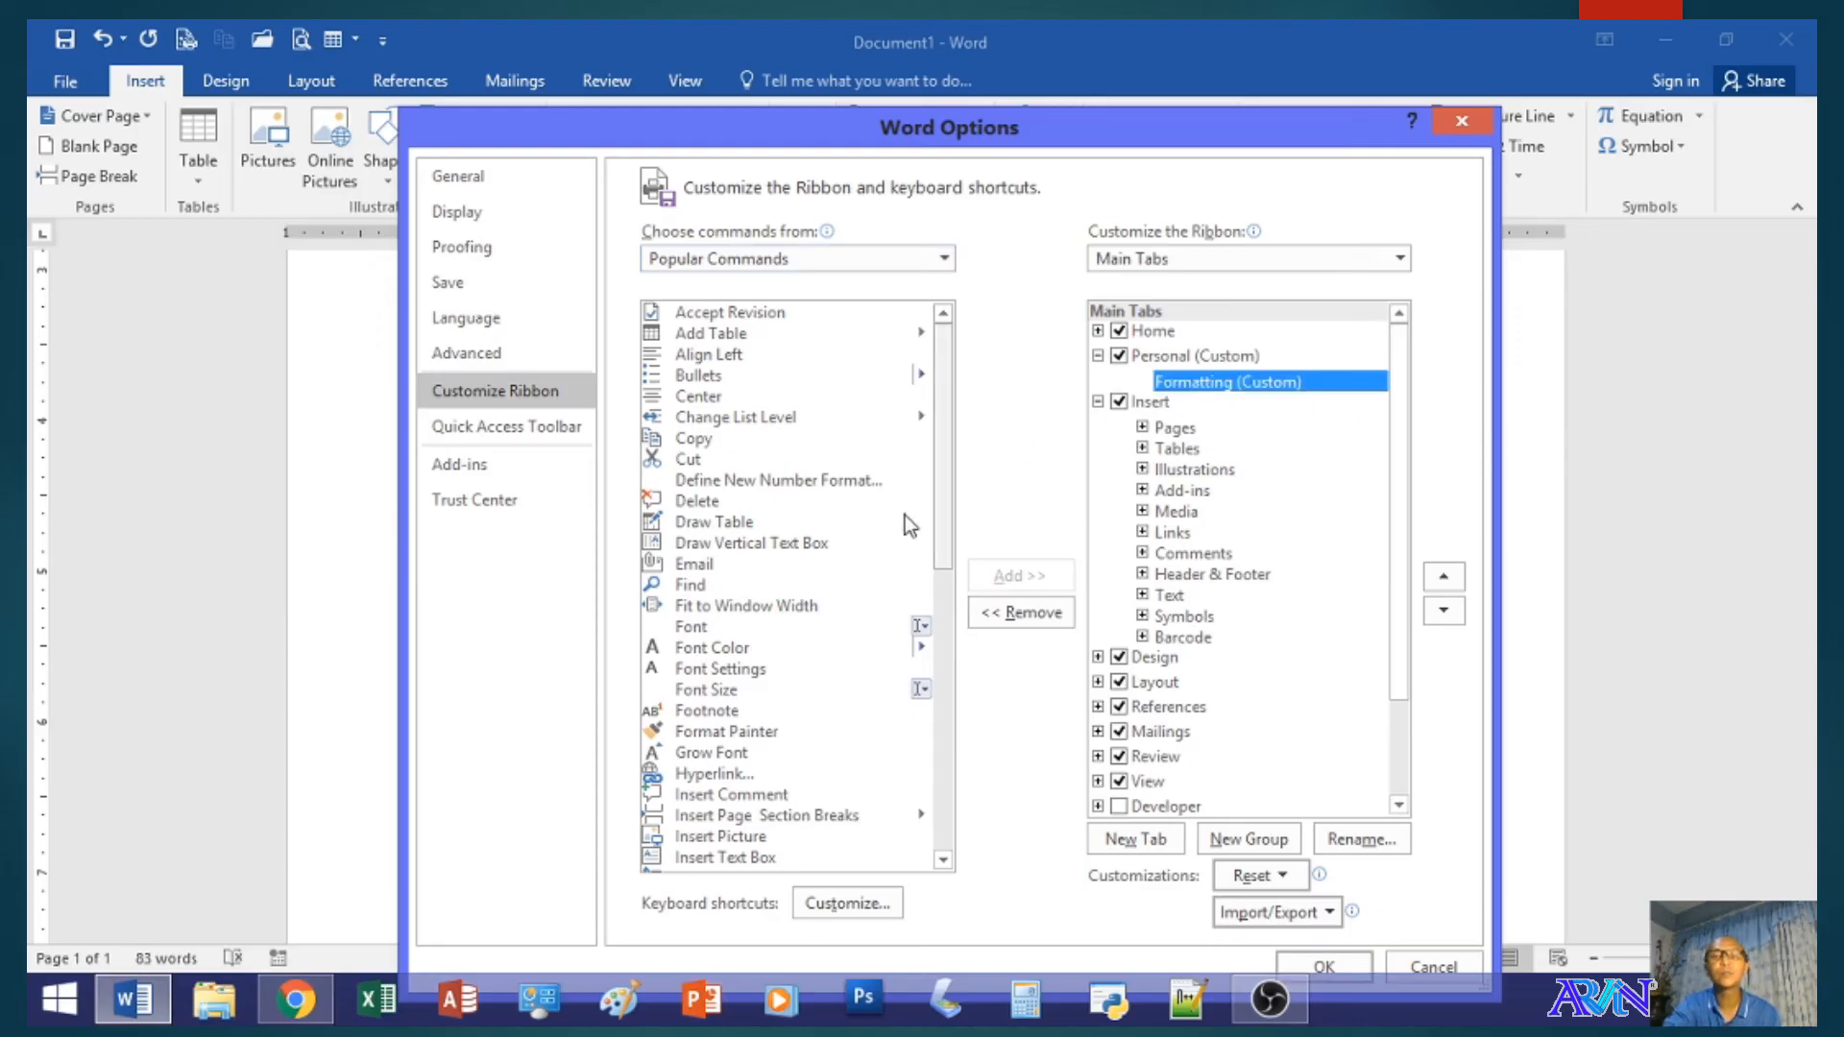
click(709, 628)
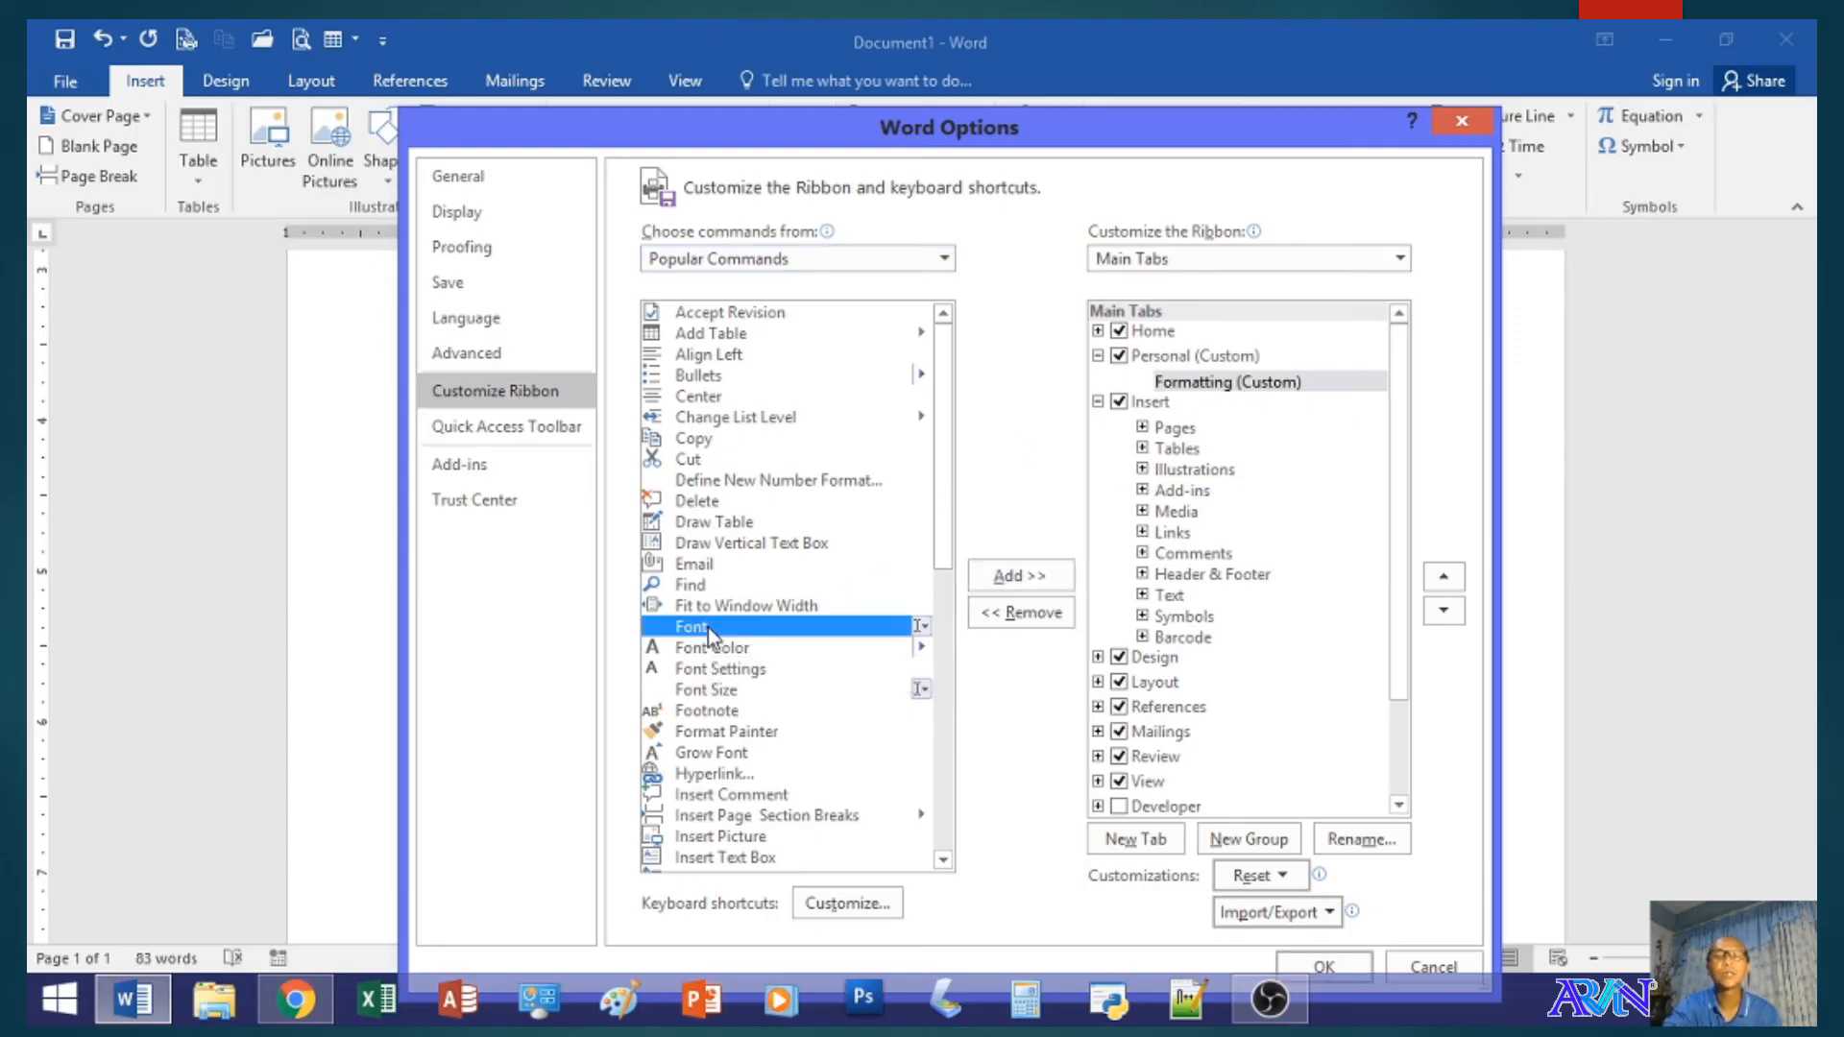
click(1022, 576)
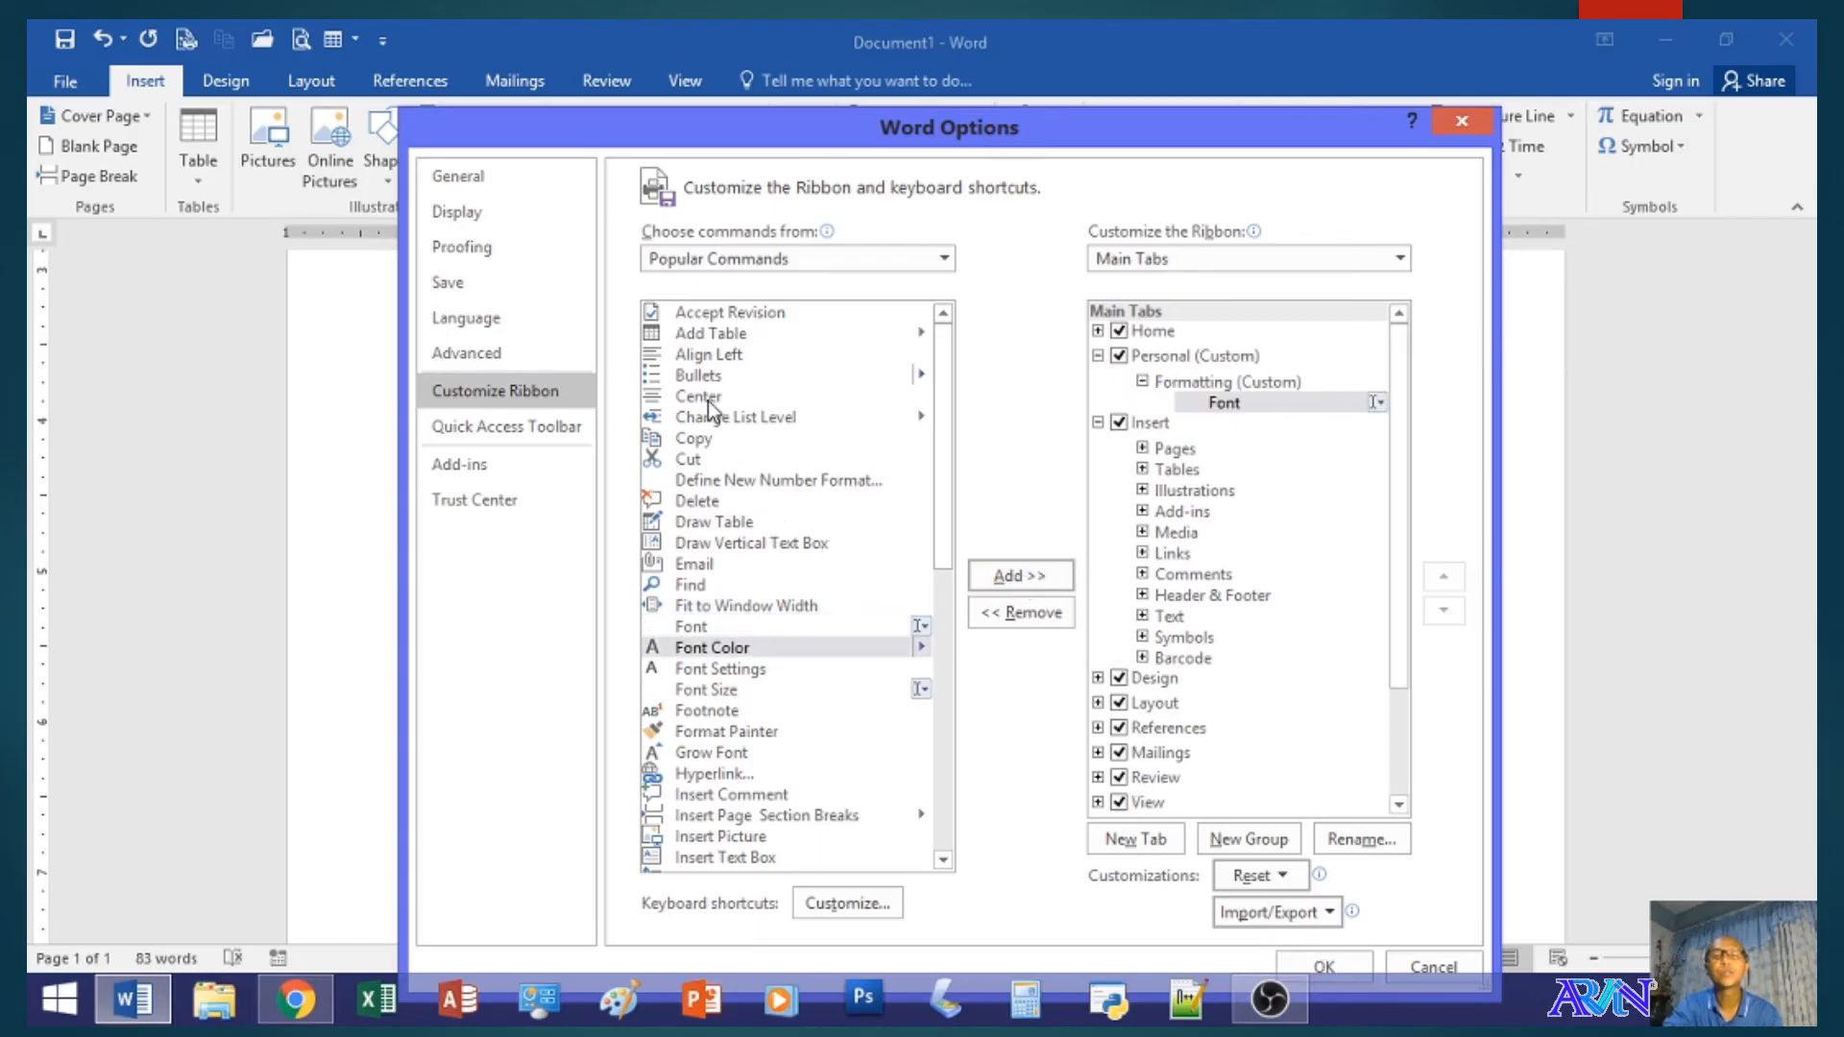
click(715, 397)
click(1015, 581)
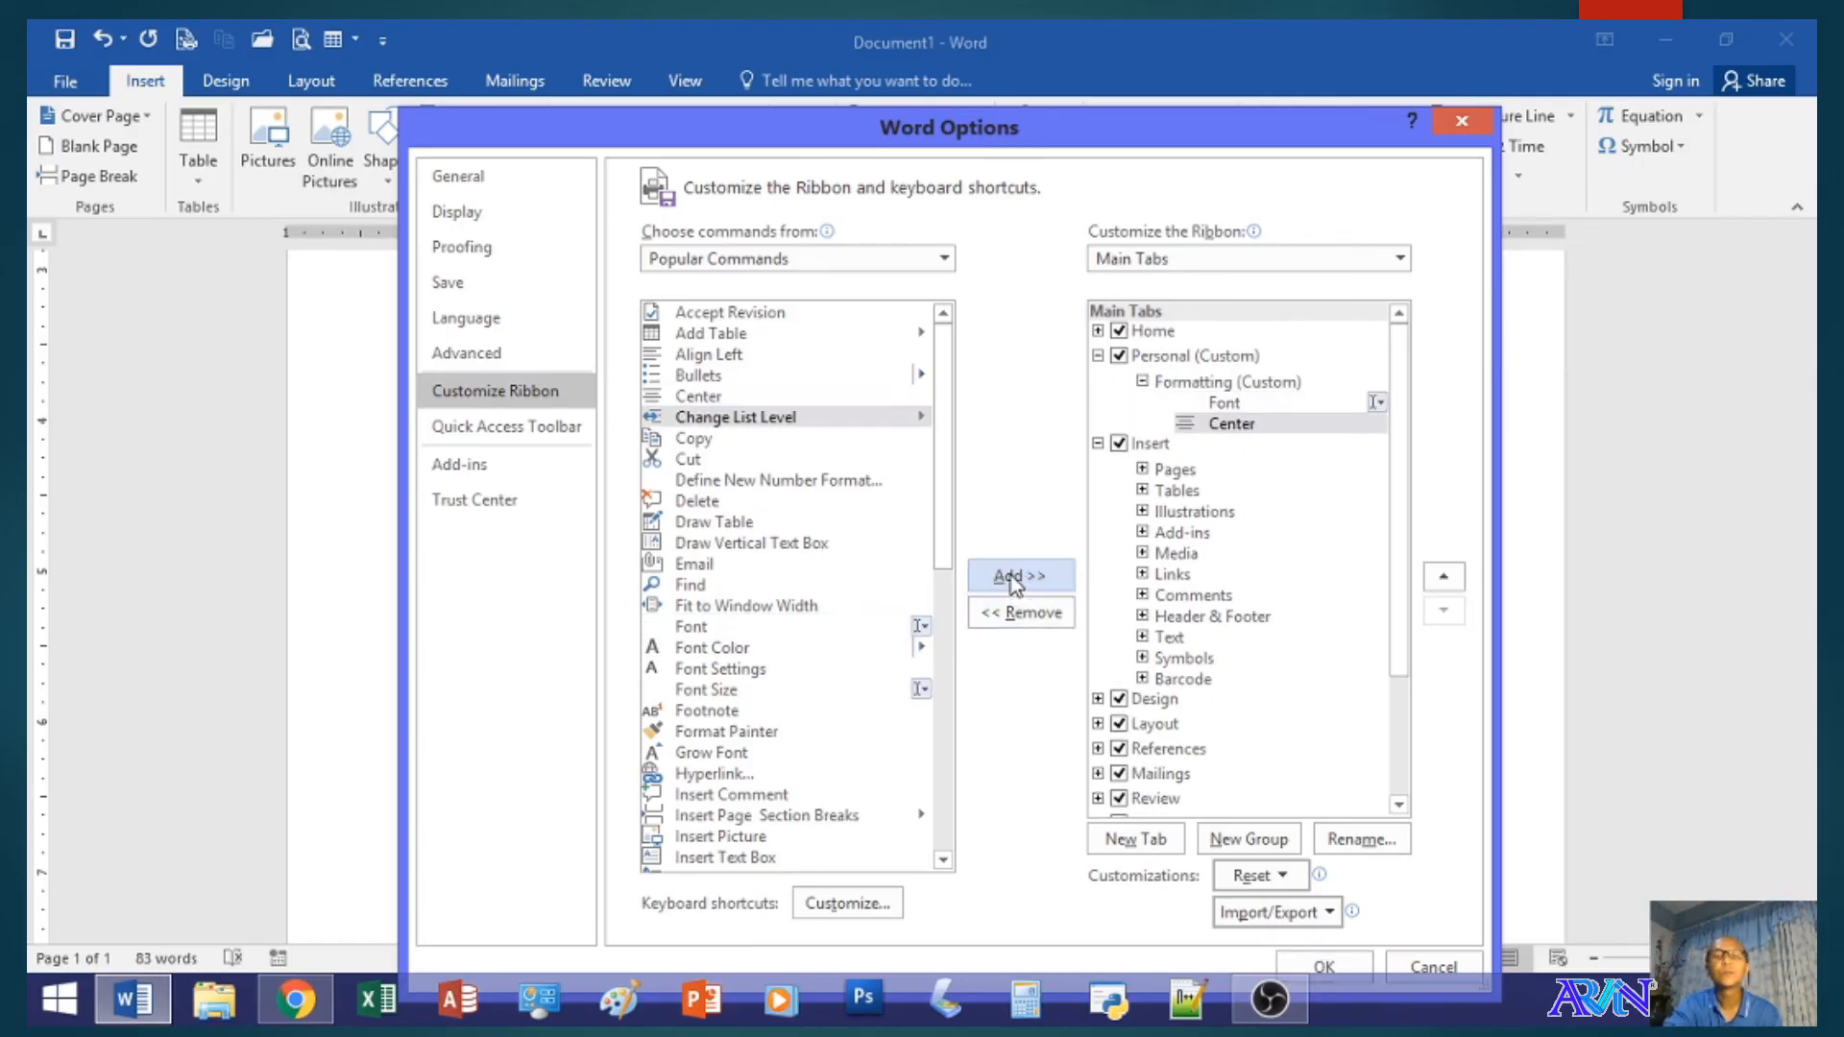
click(715, 375)
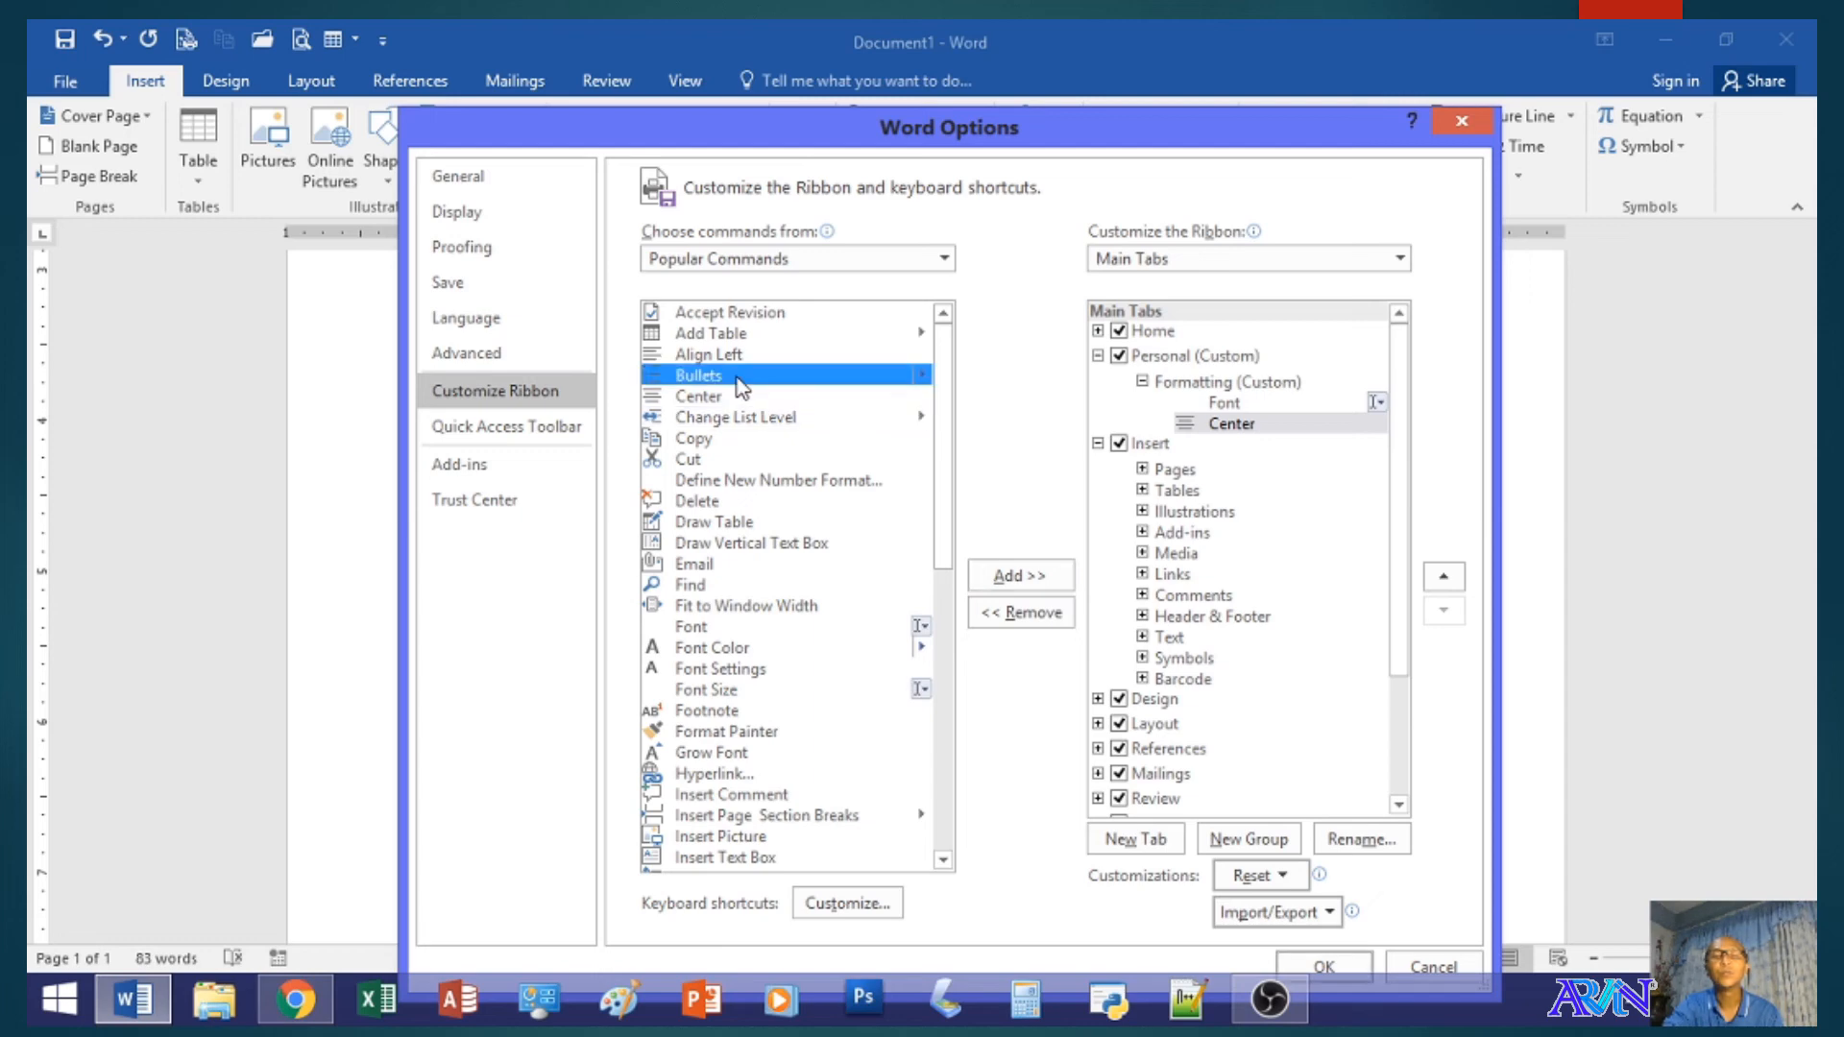
click(1008, 577)
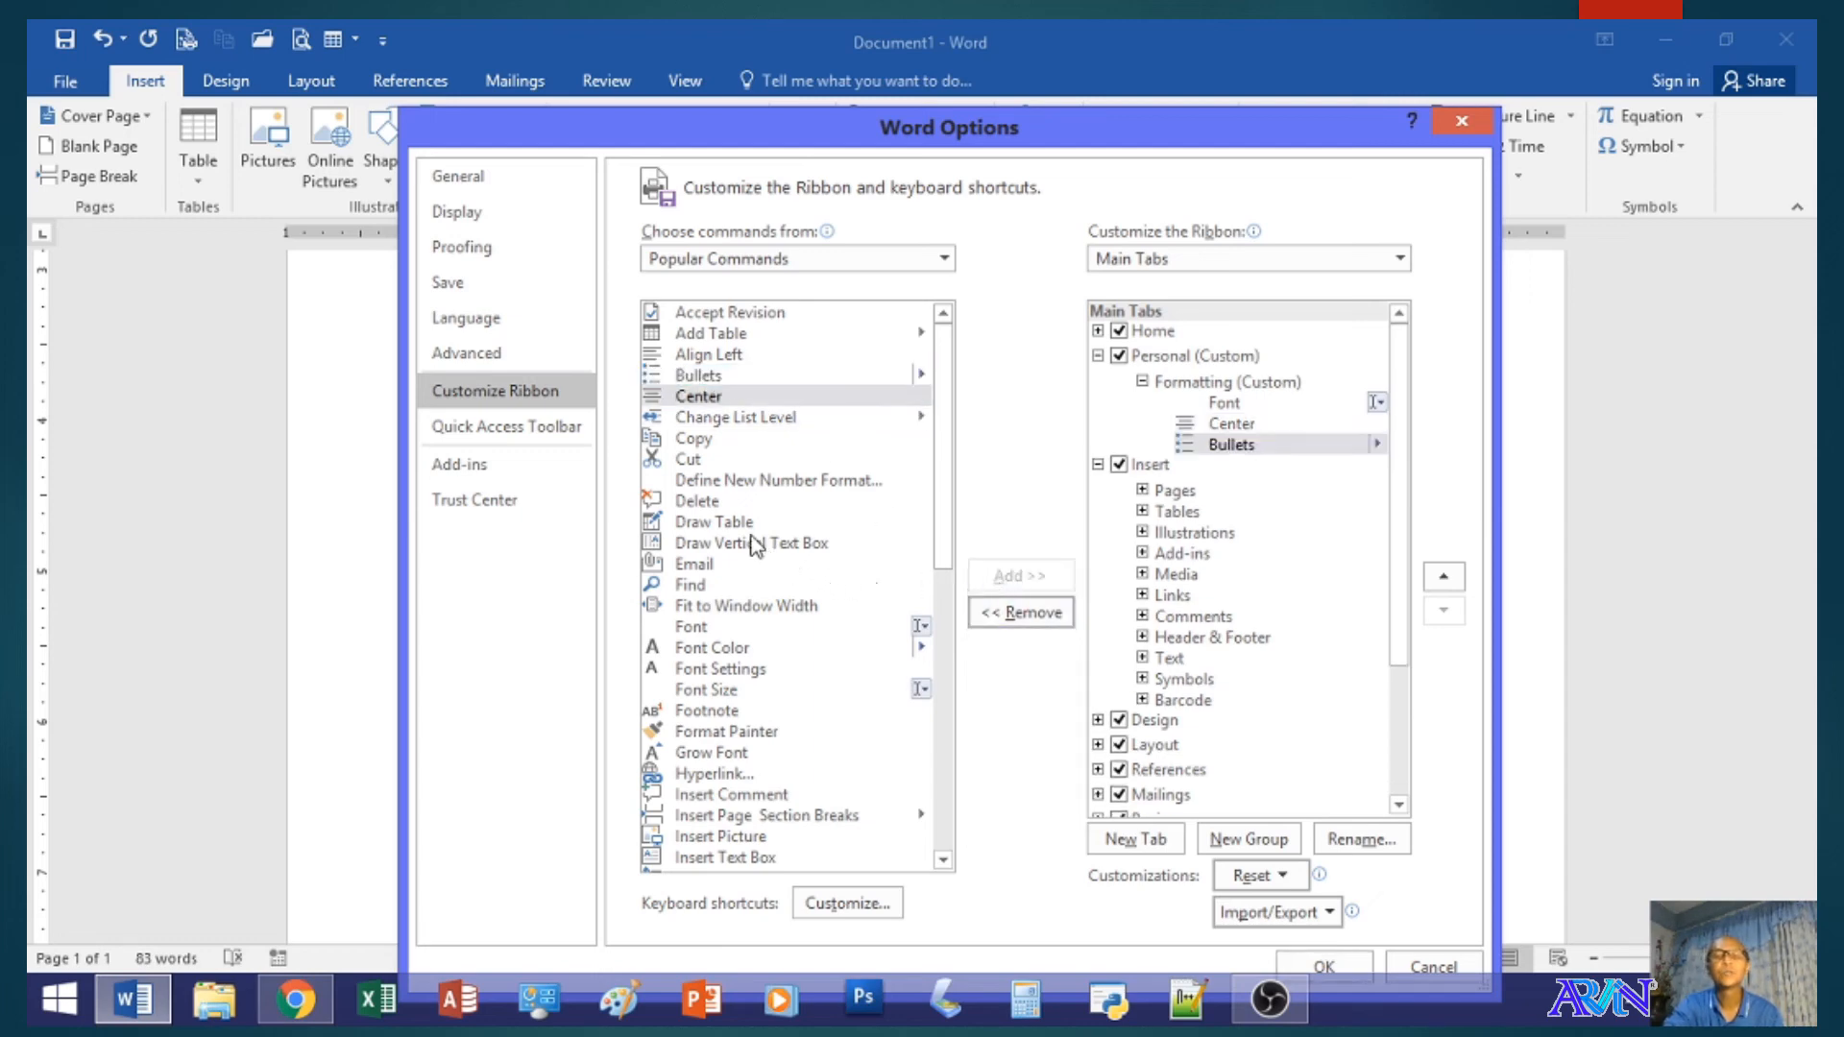
- Add the Draw Table and Font Color commands to the Formatting group, apply the ribbon changes and show the Personal tab
click(722, 522)
click(1016, 577)
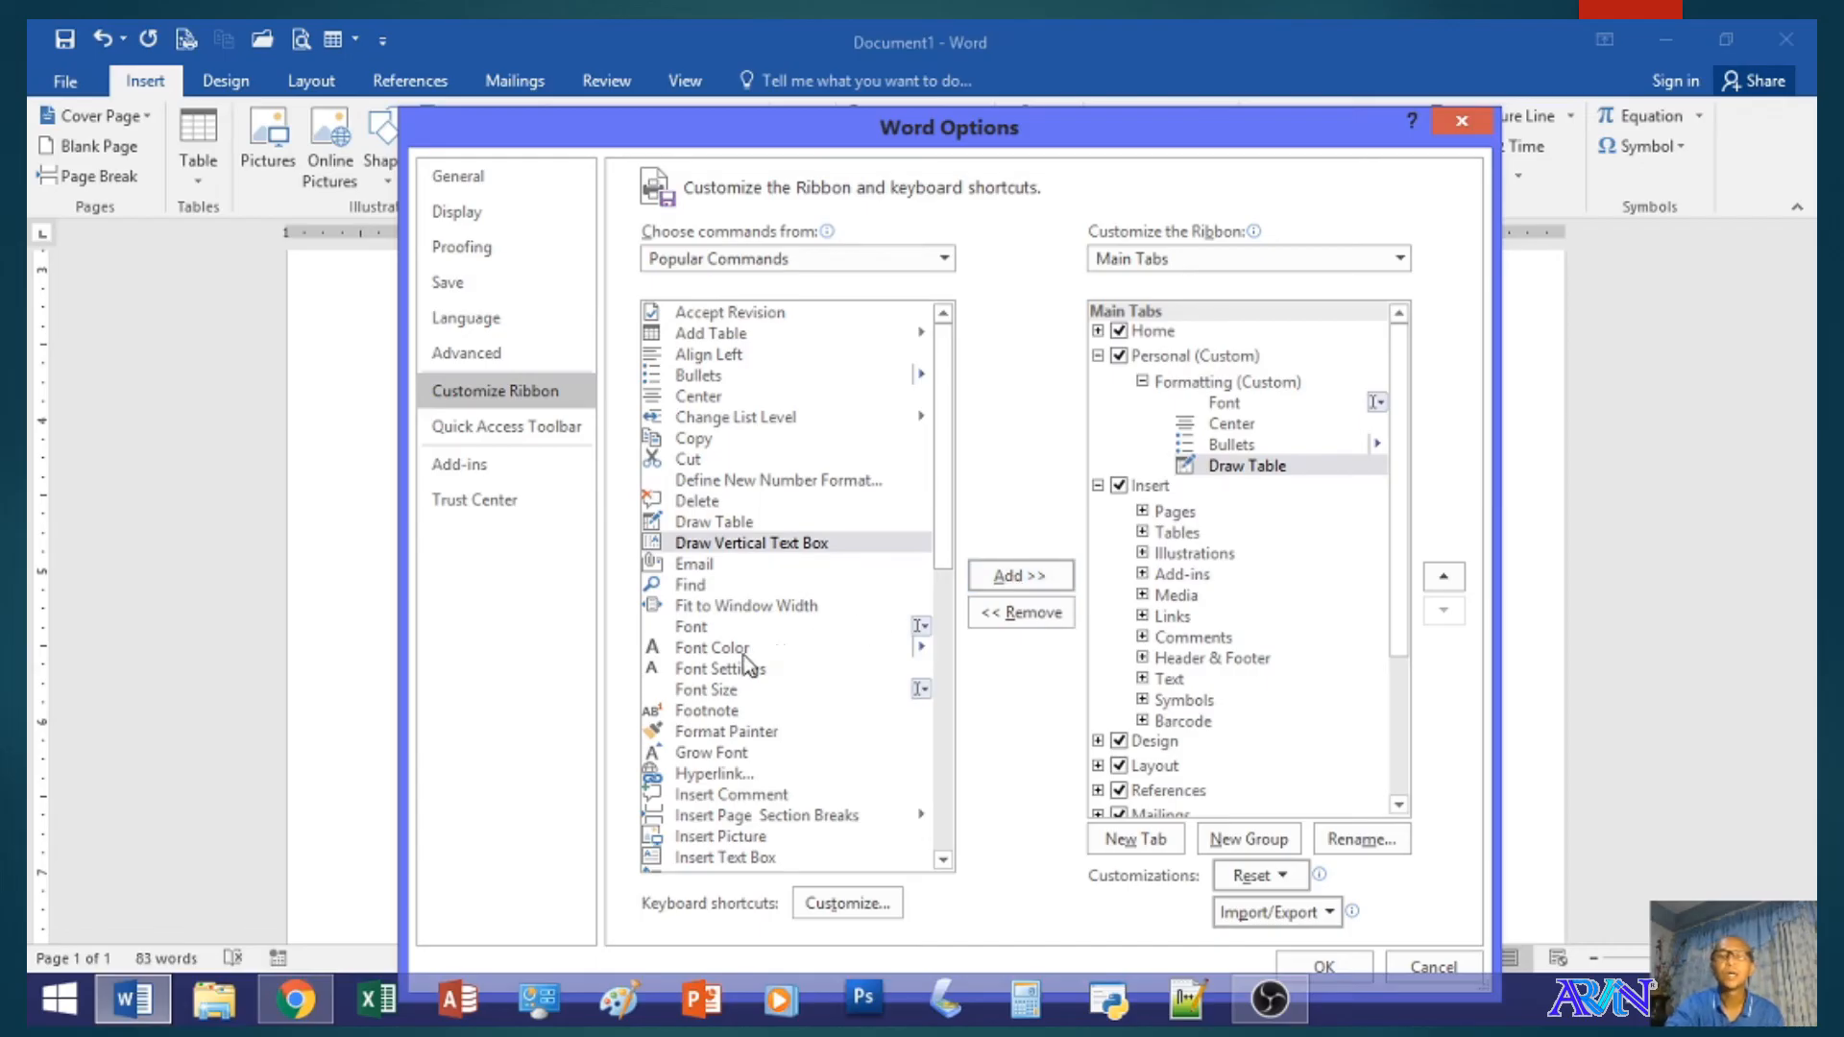
click(739, 649)
click(1045, 579)
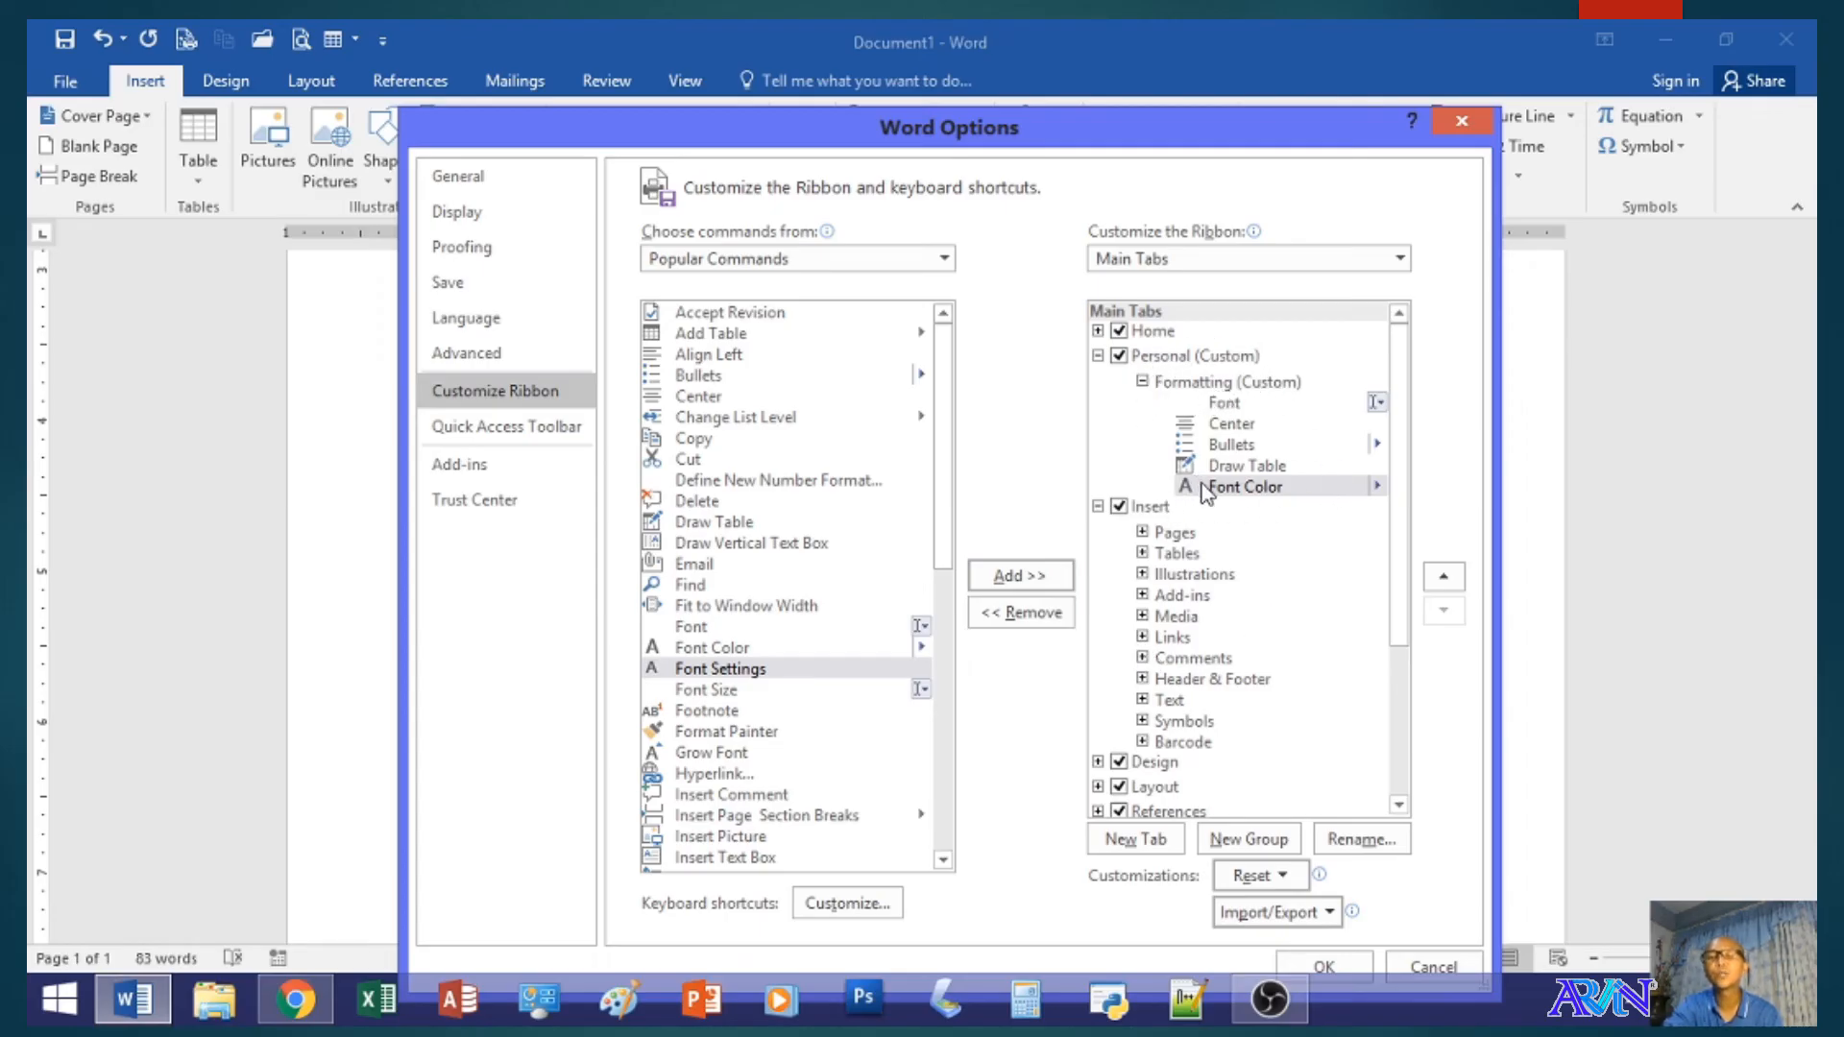
click(1166, 385)
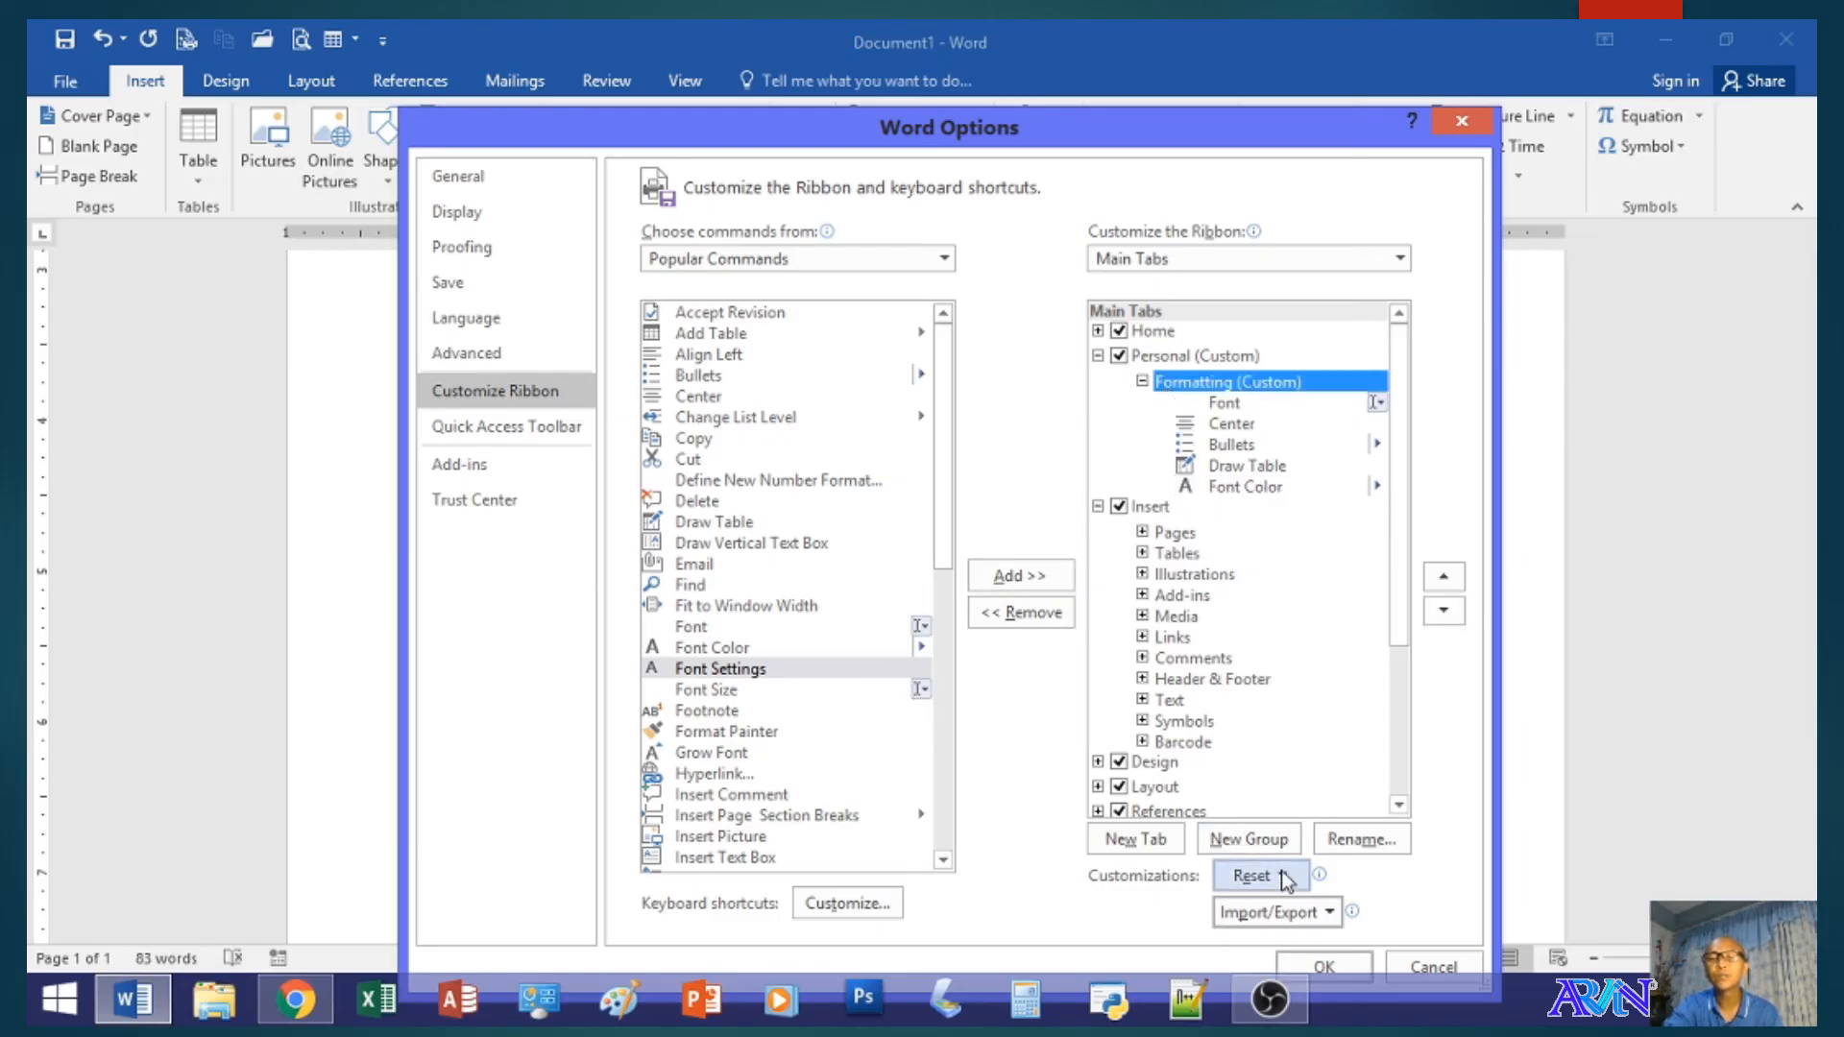
click(1301, 963)
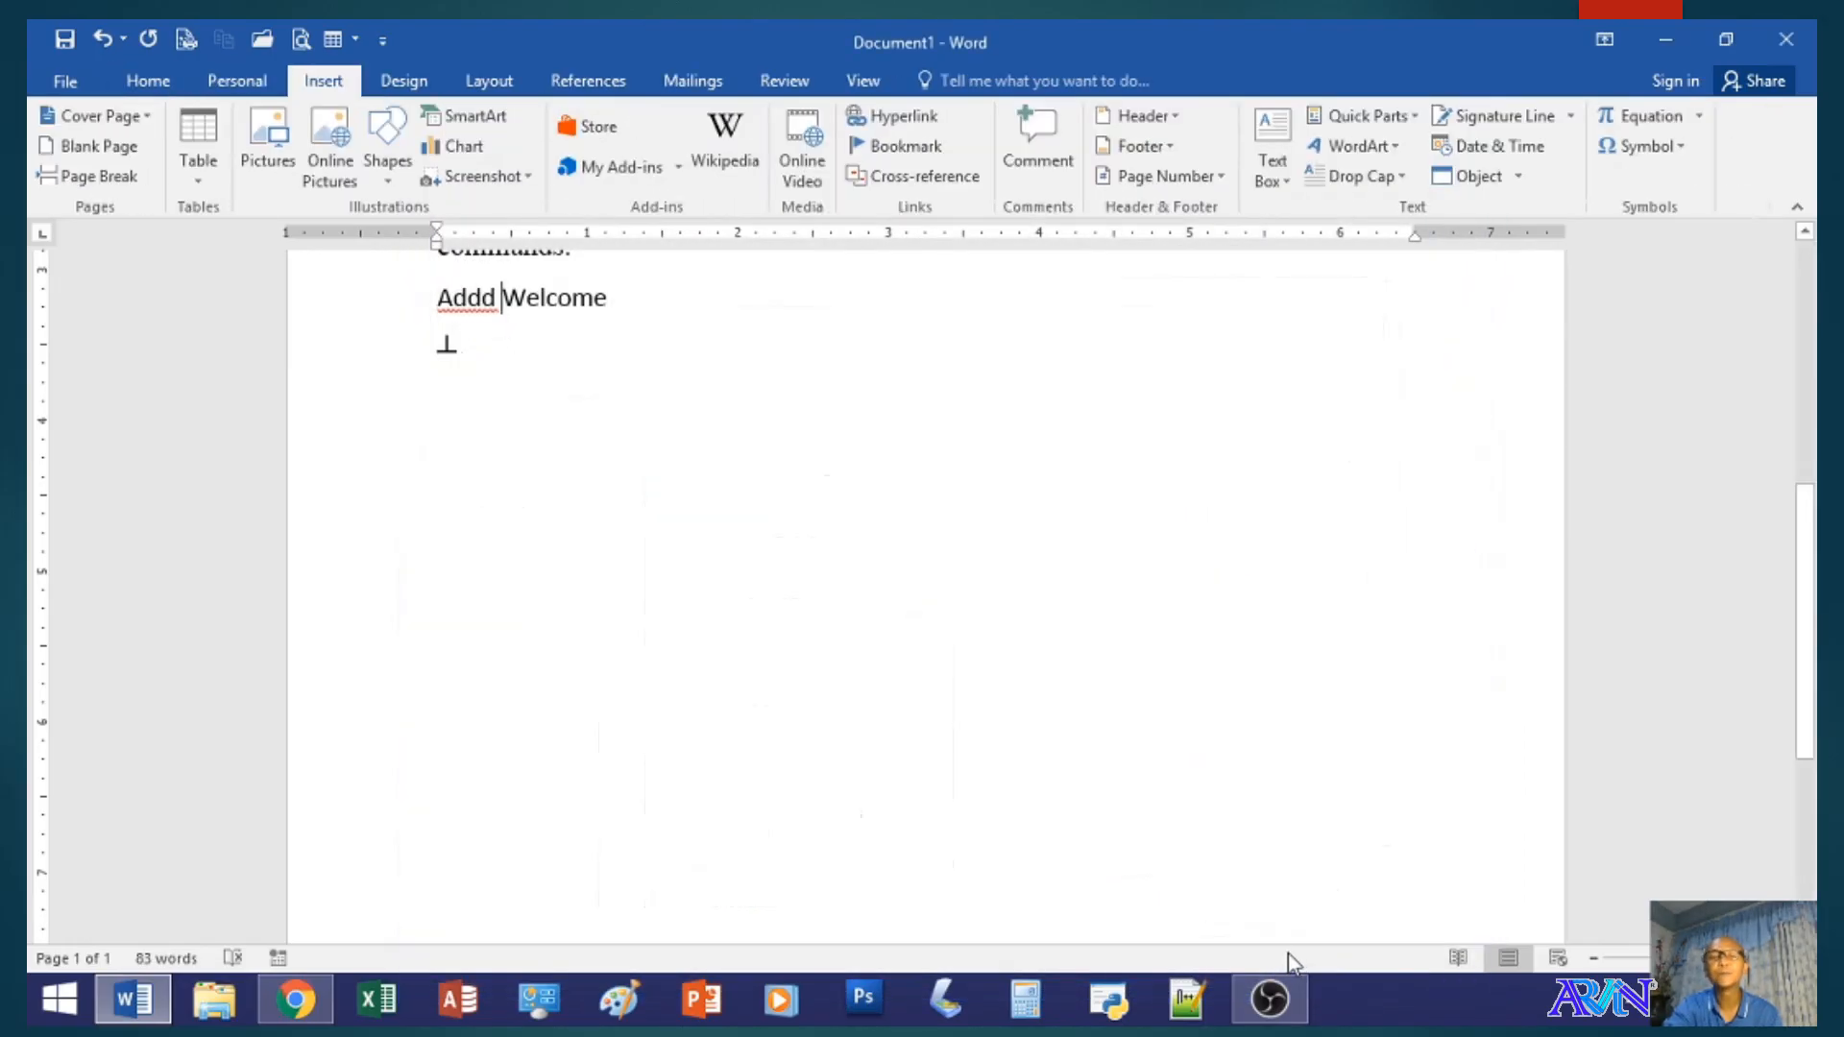
click(259, 85)
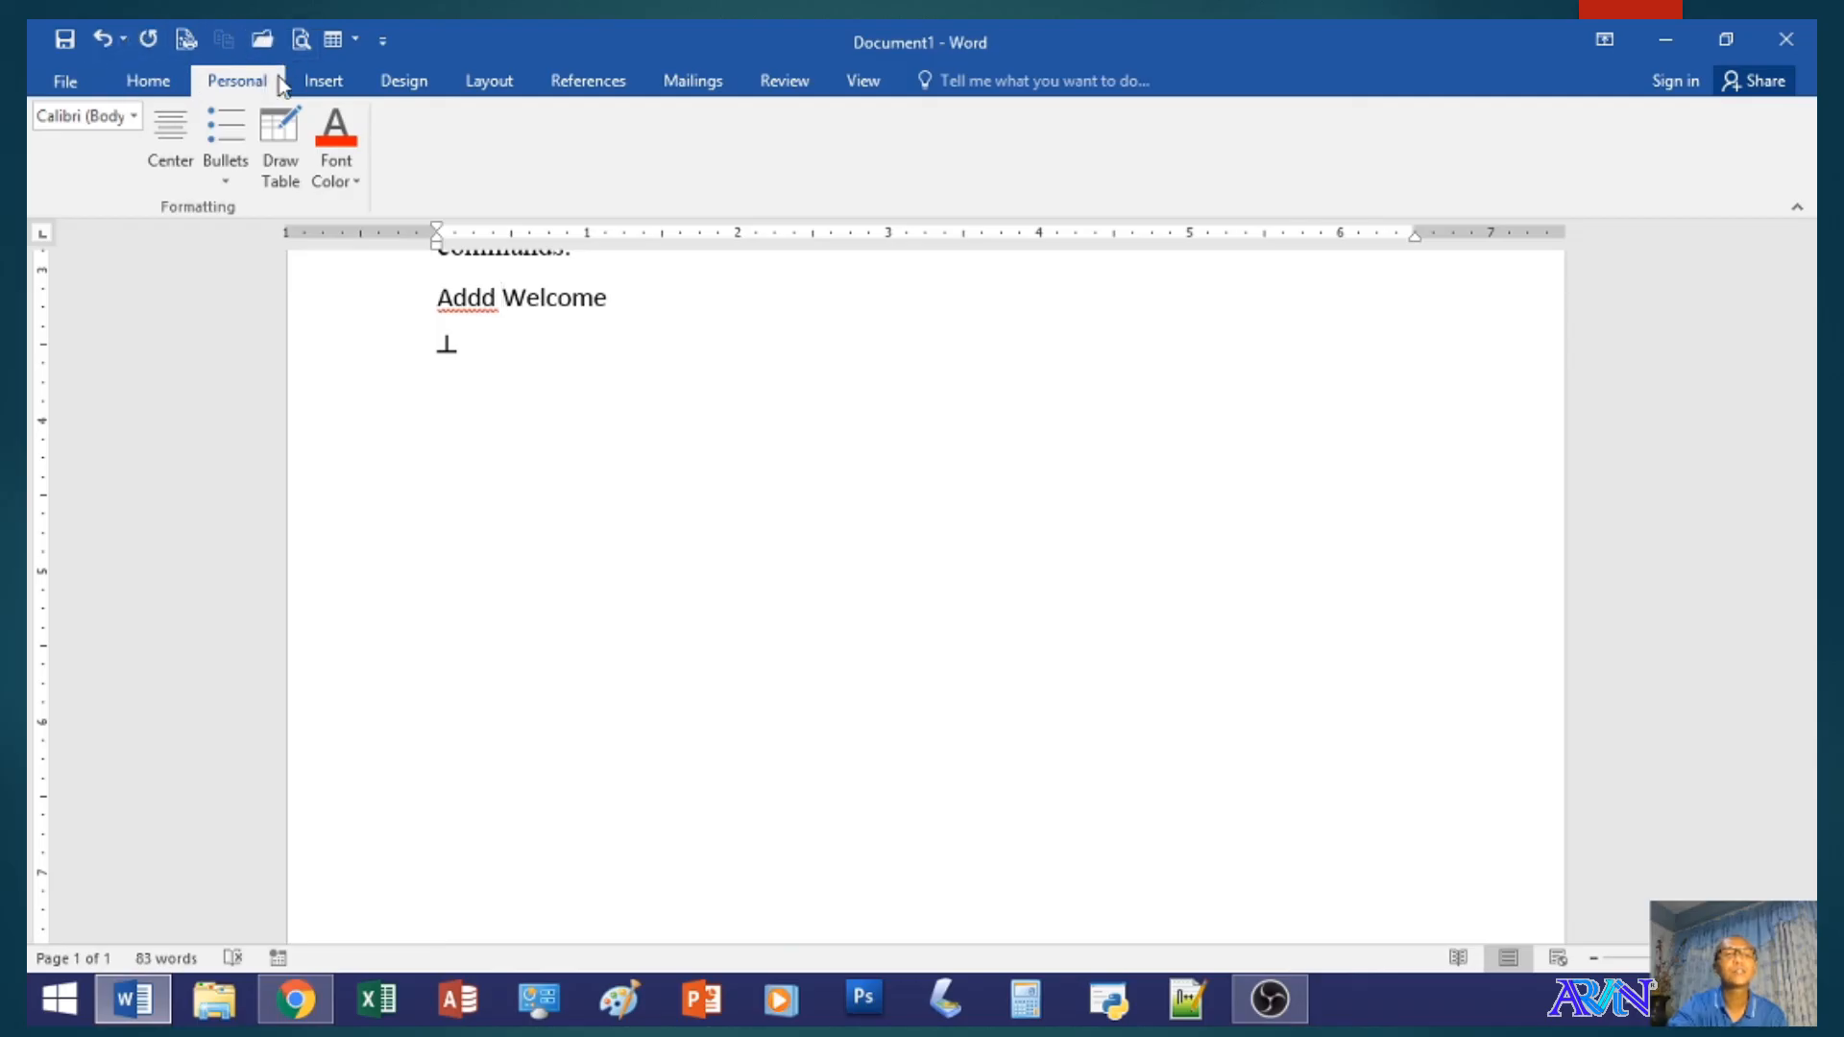
- Remove the Add Table command from the Quick Access Toolbar in Word Options
click(67, 91)
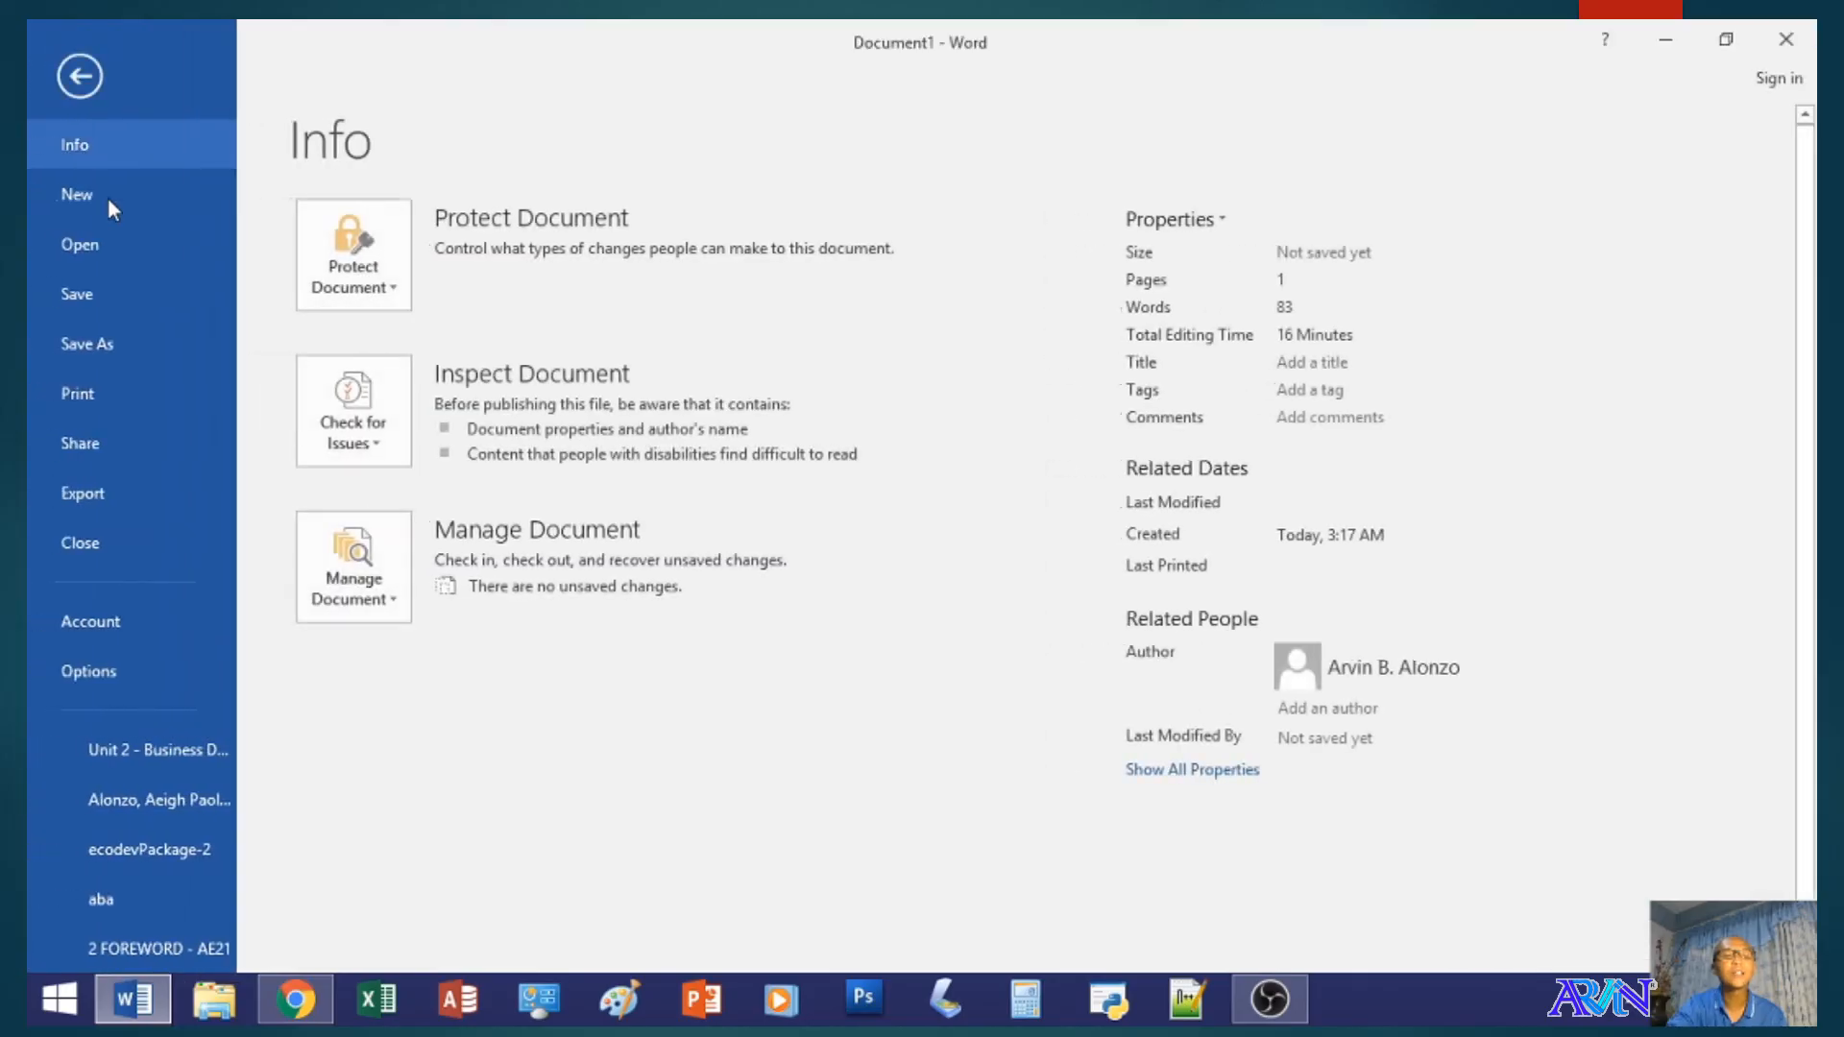
click(142, 670)
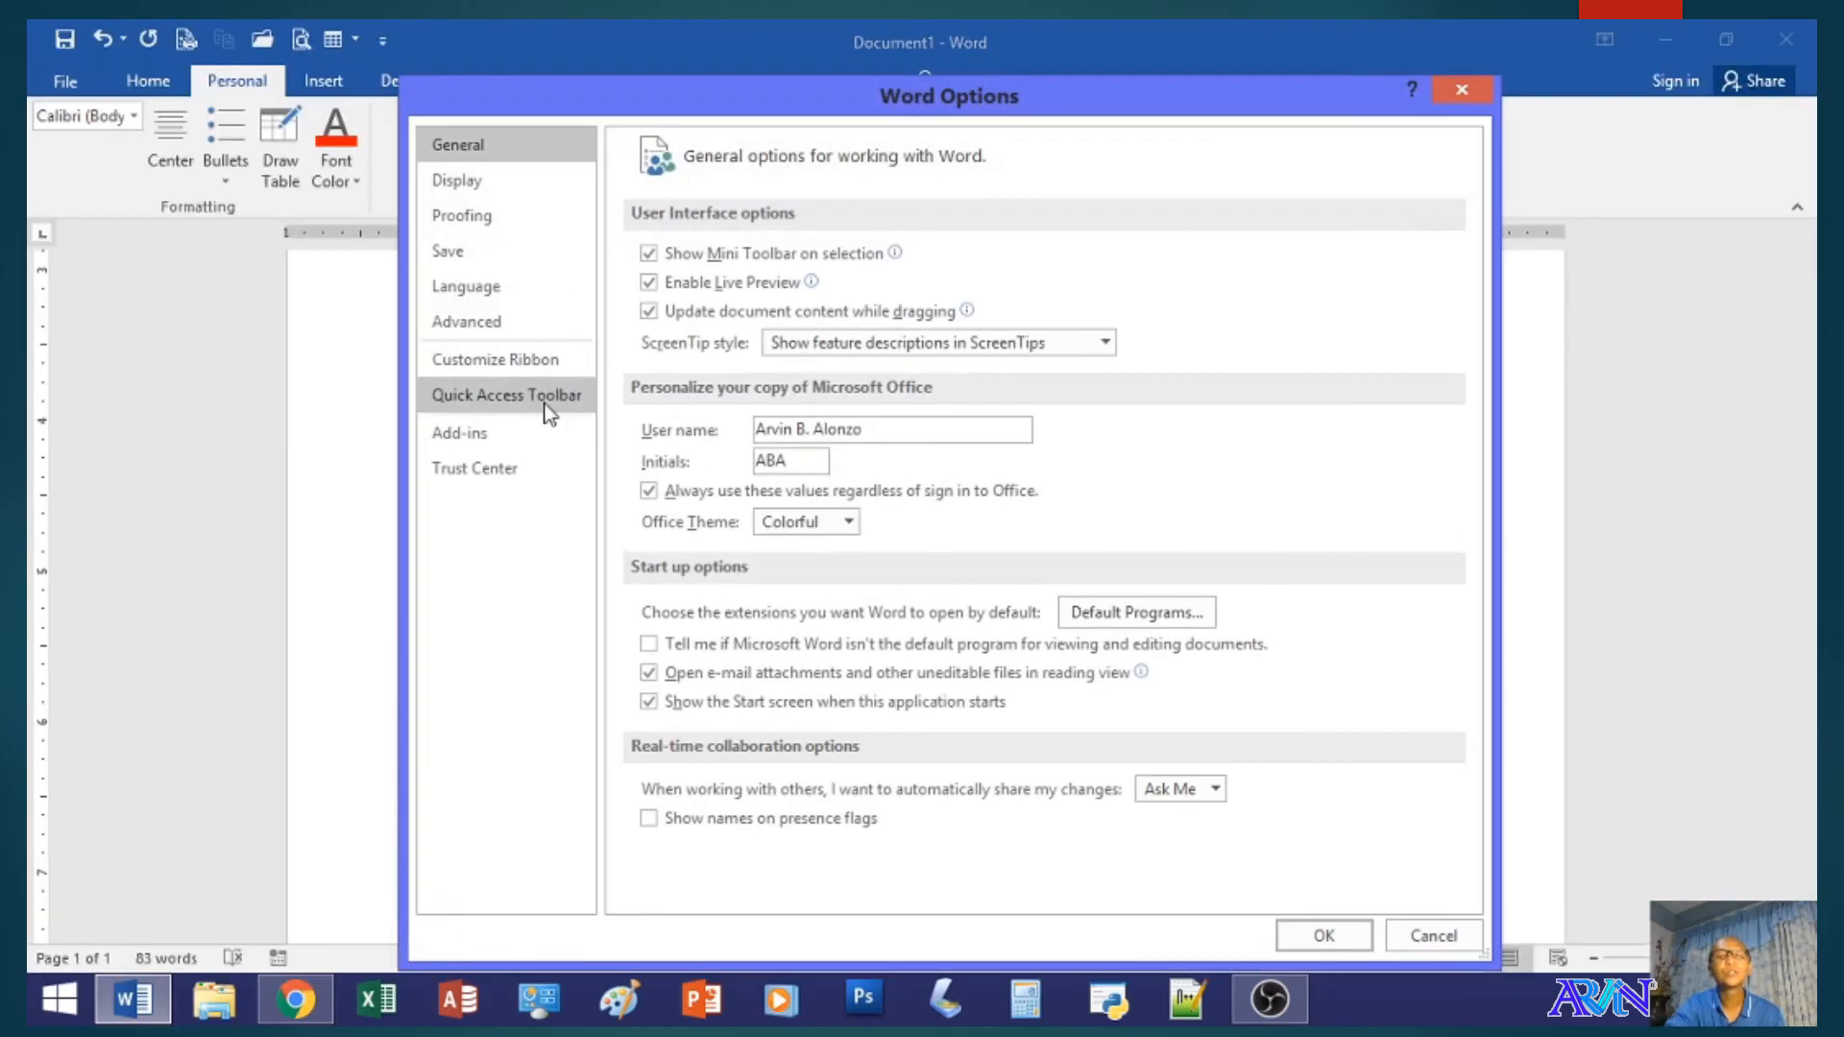
click(479, 400)
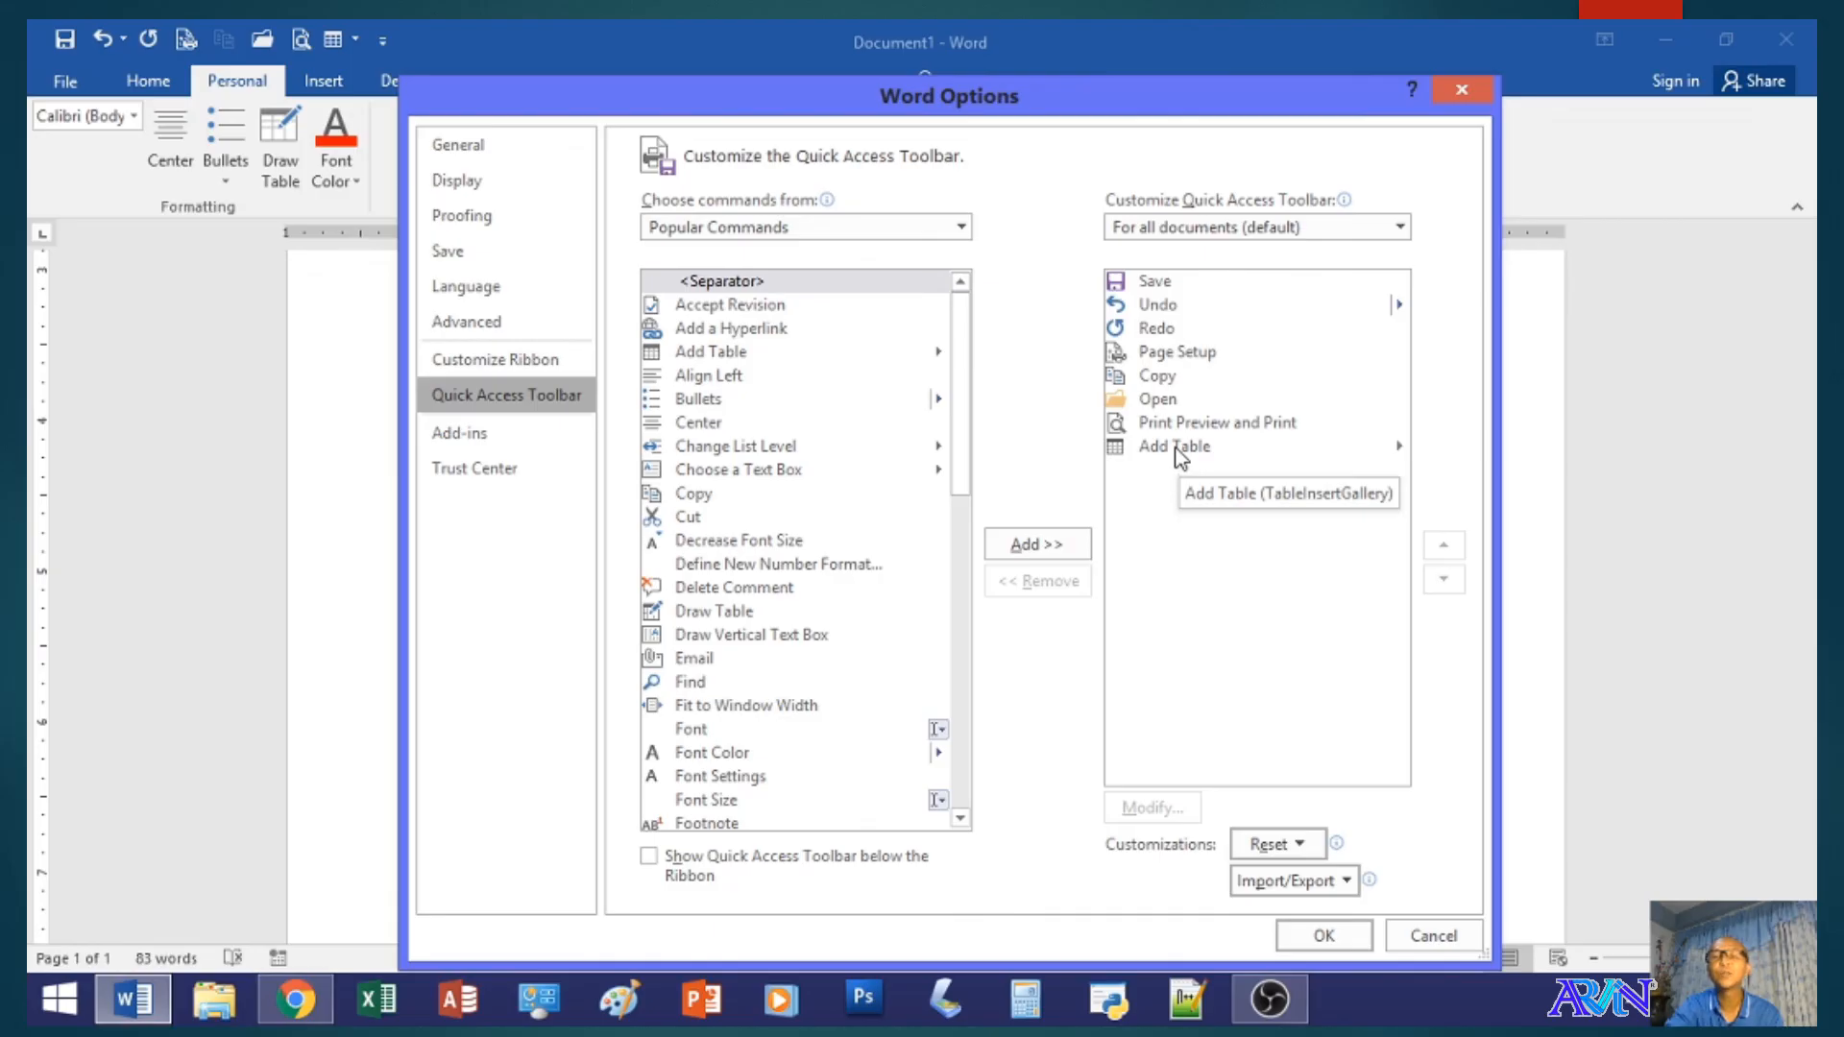
click(1180, 452)
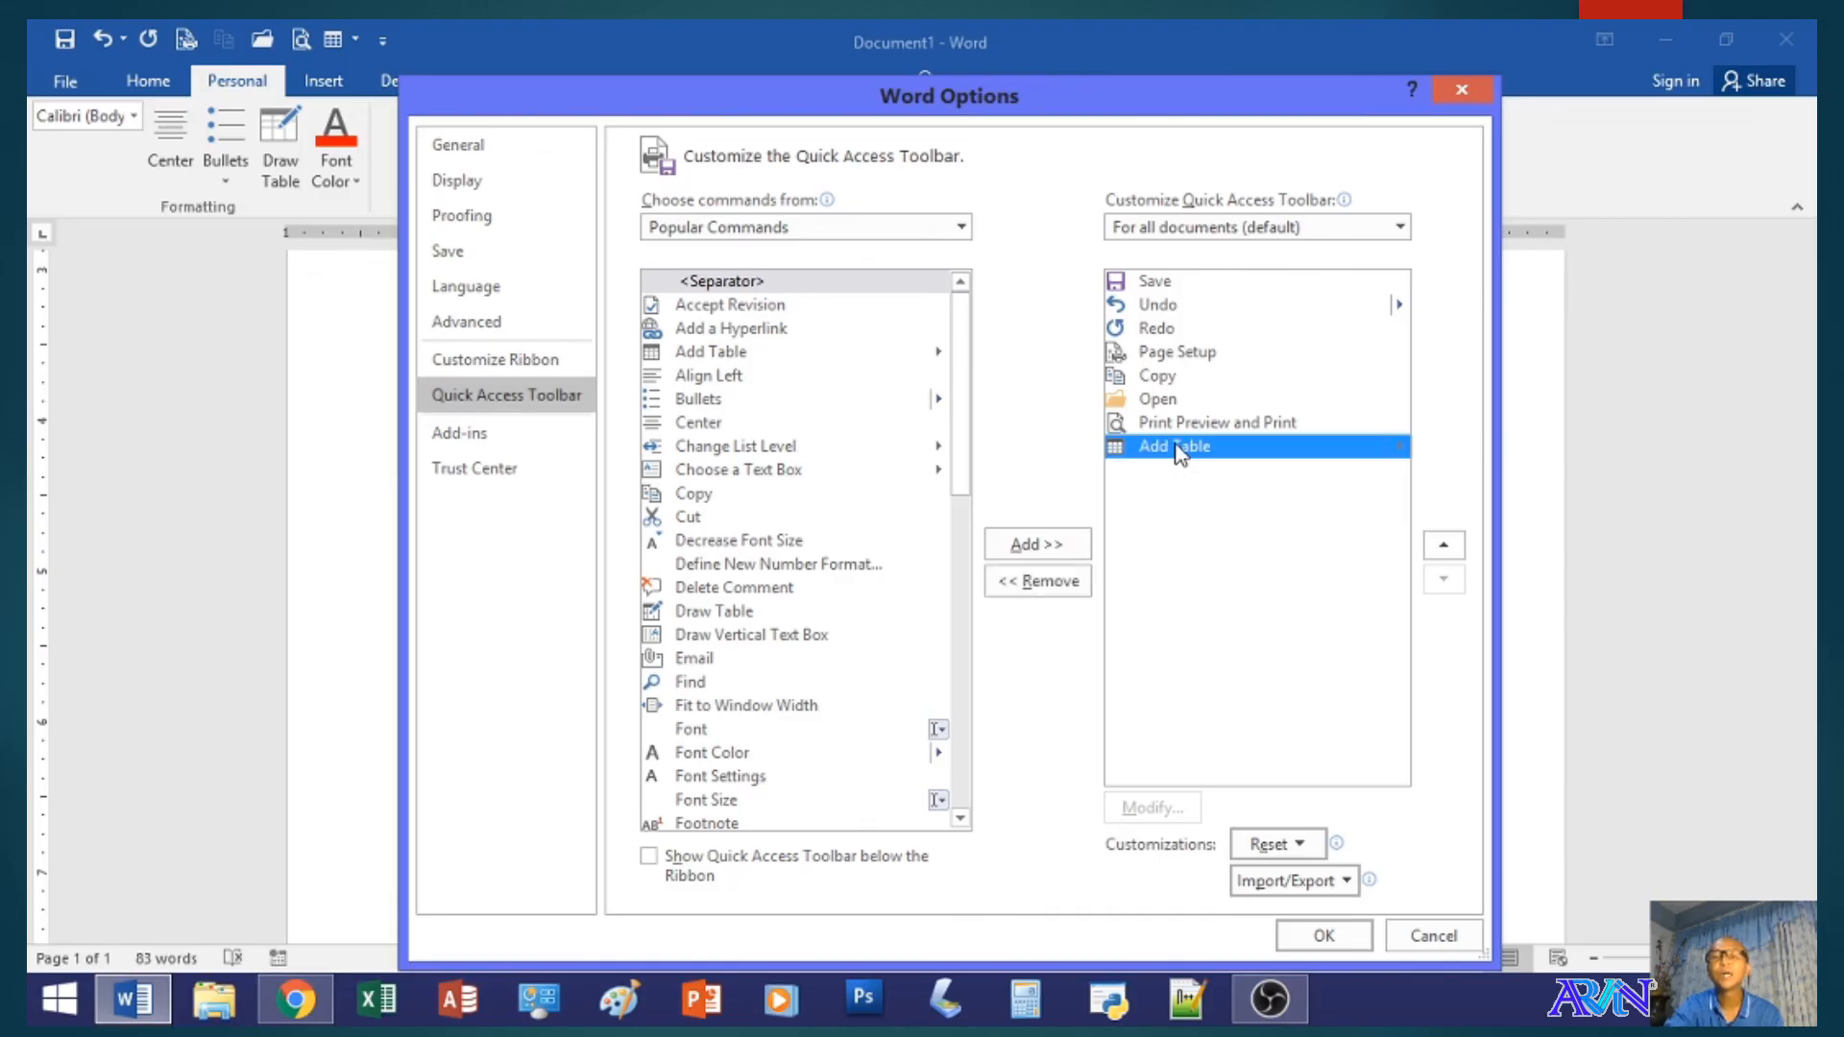
click(1073, 588)
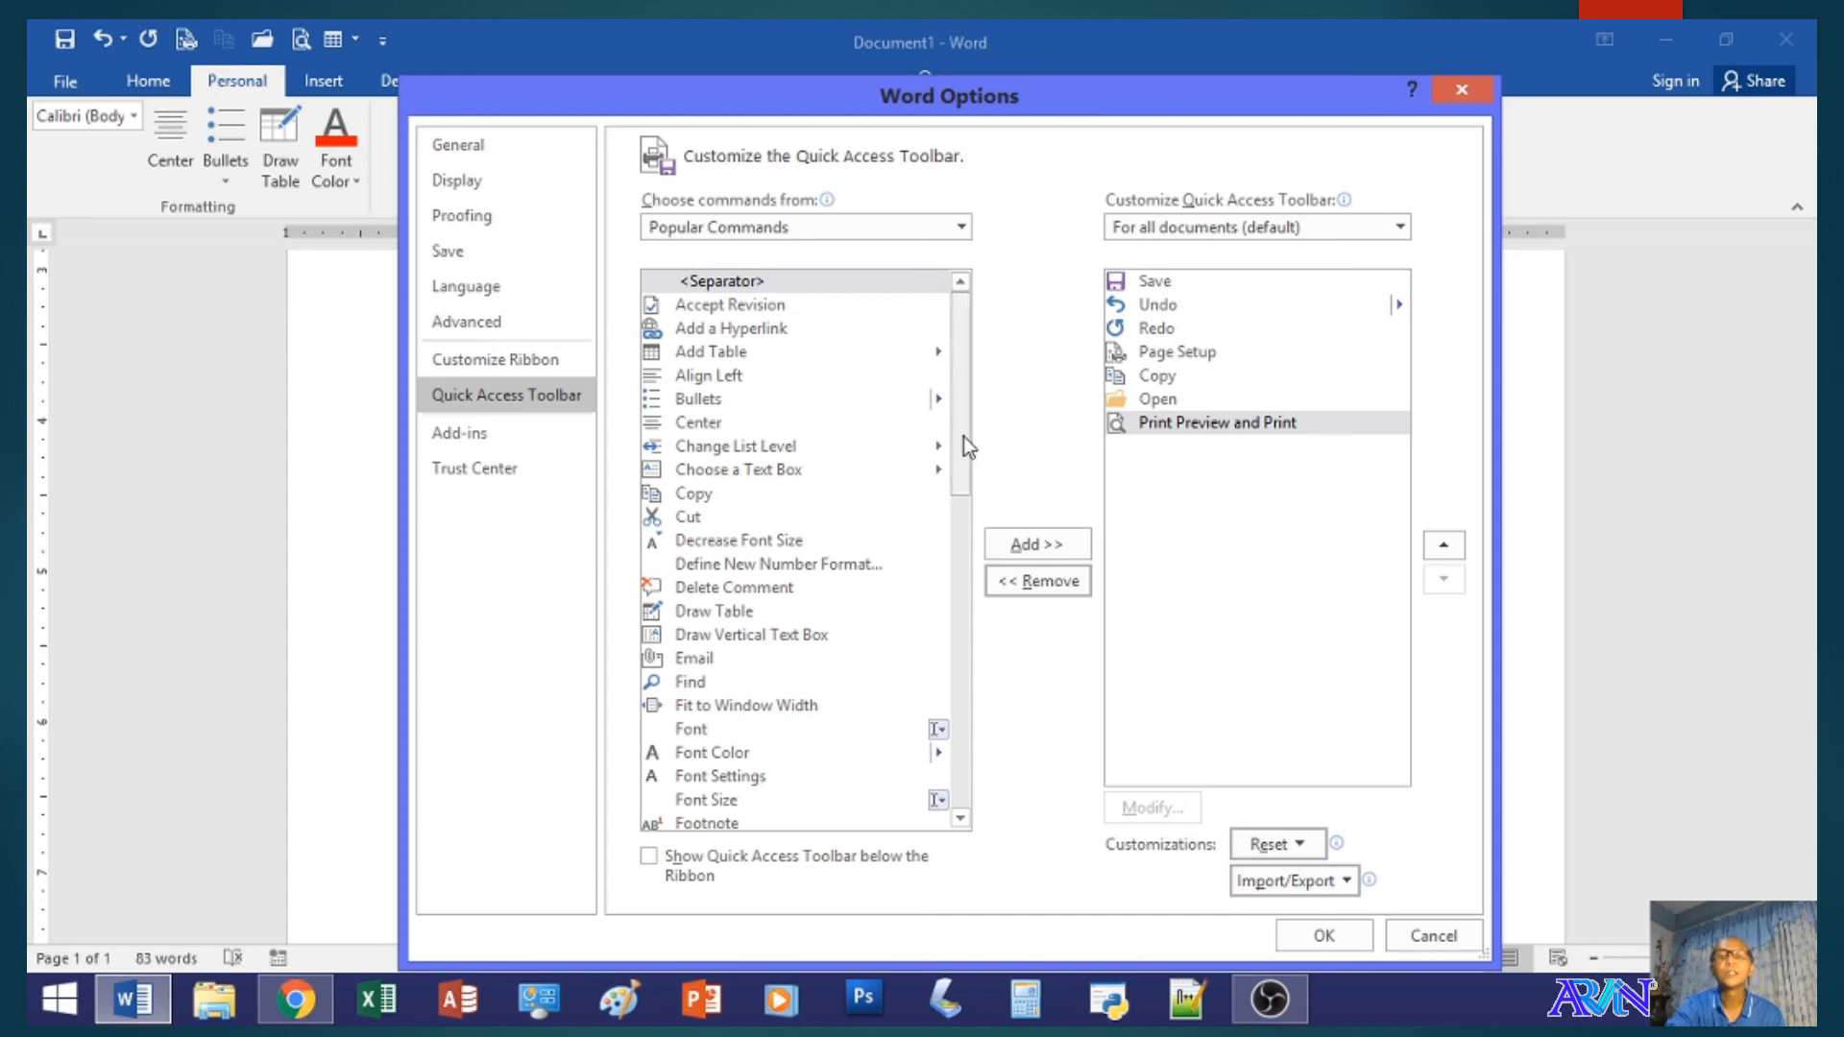
- Try to add the Copy command to the Quick Access Toolbar
mouse_move(964, 436)
mouse_down()
mouse_move(957, 453)
mouse_move(947, 432)
mouse_up()
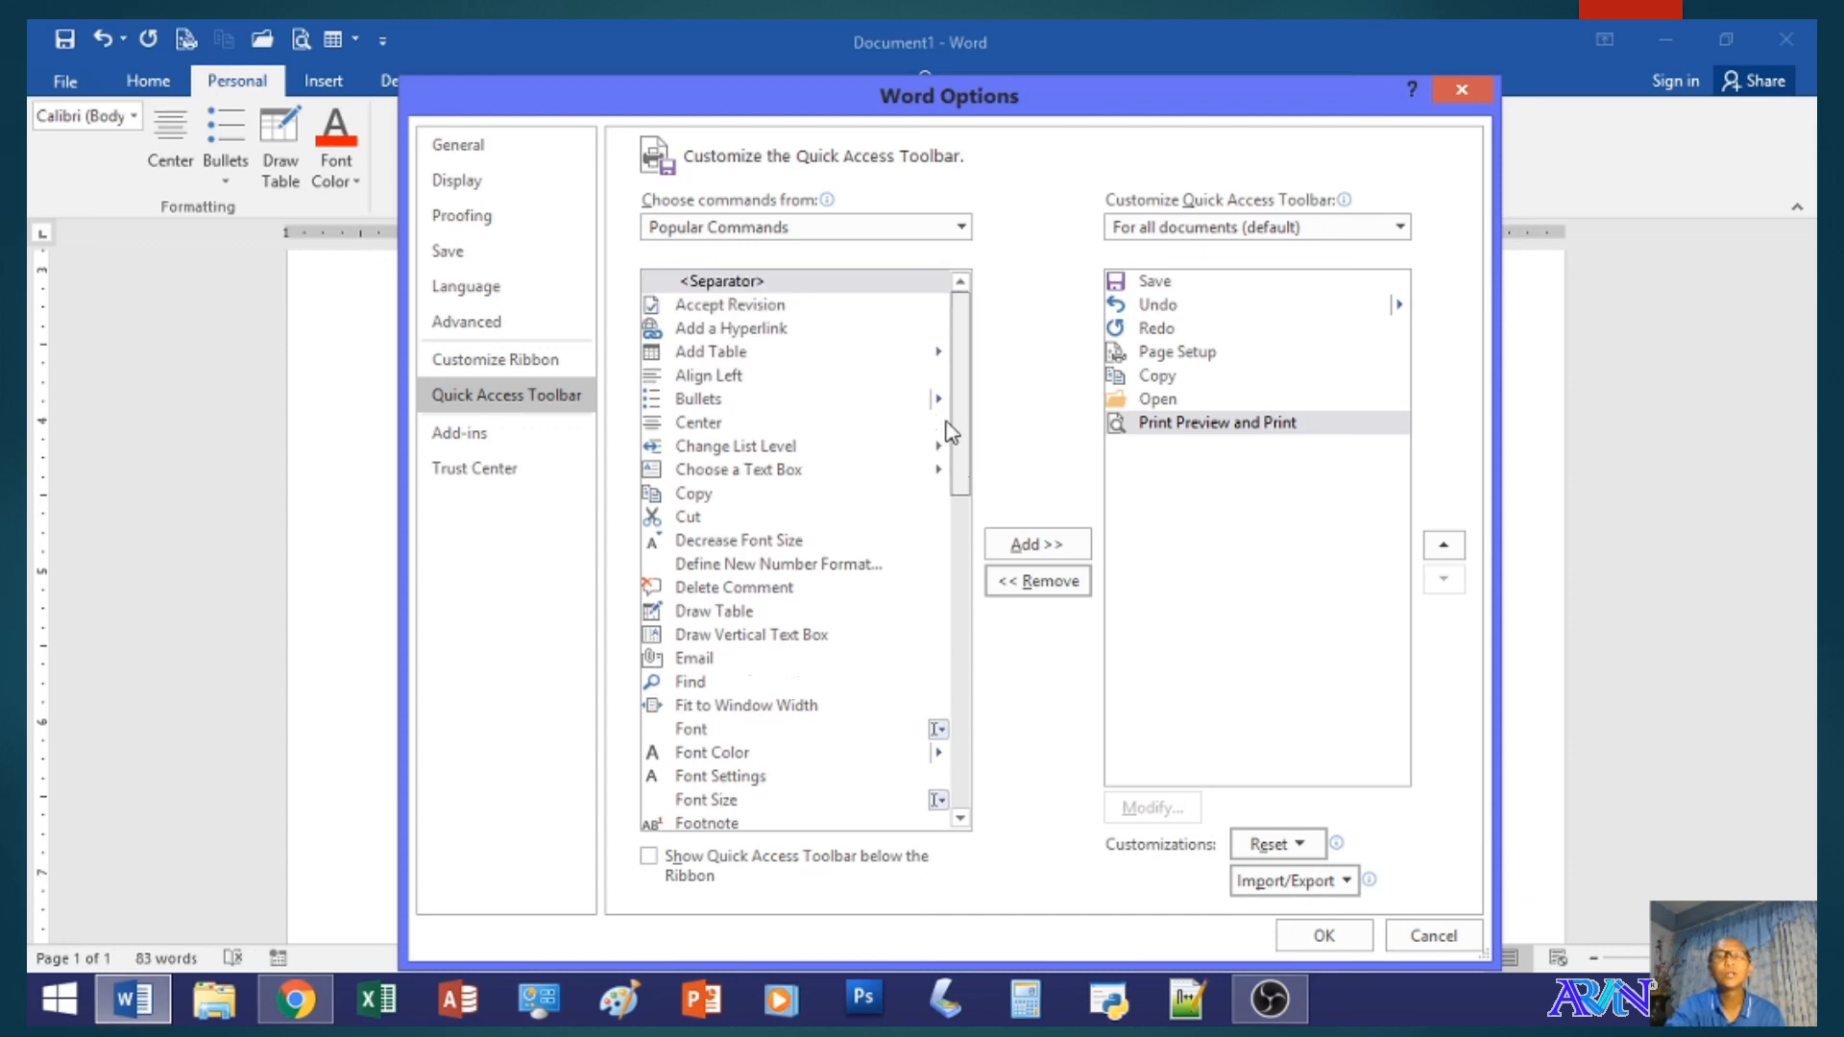
click(699, 503)
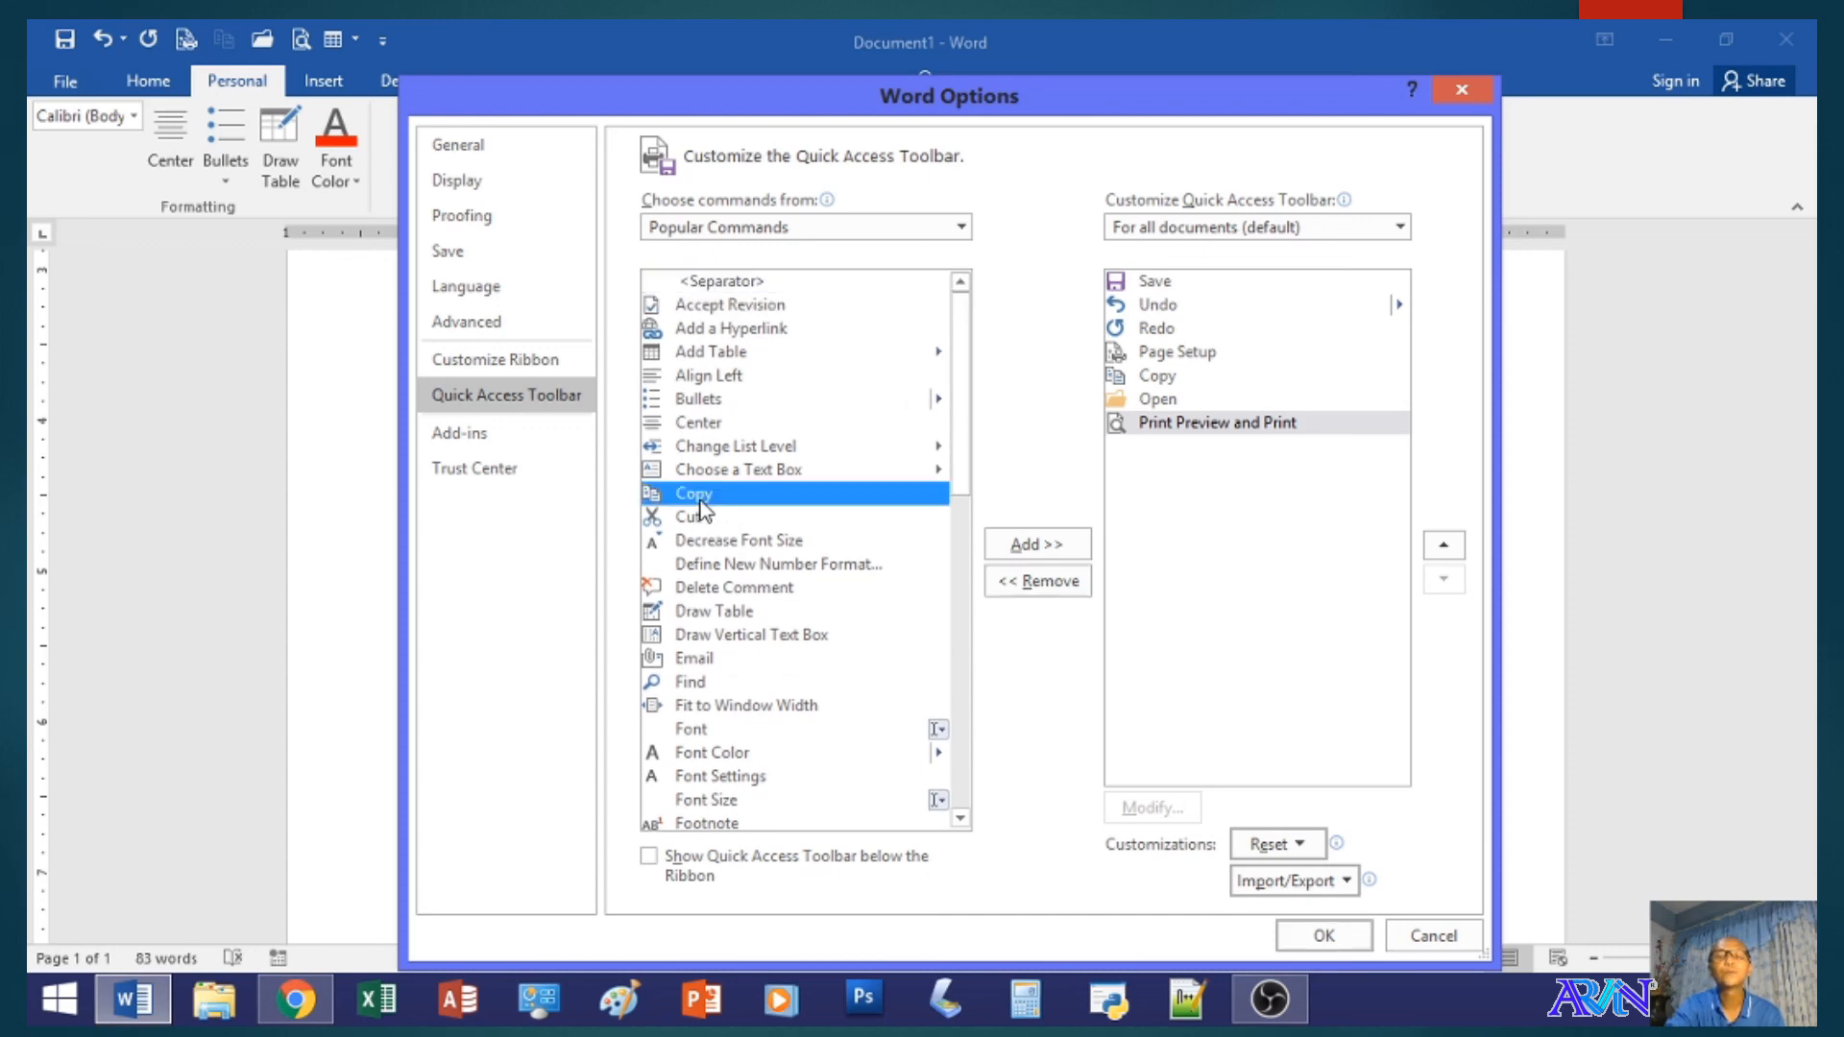
click(1030, 549)
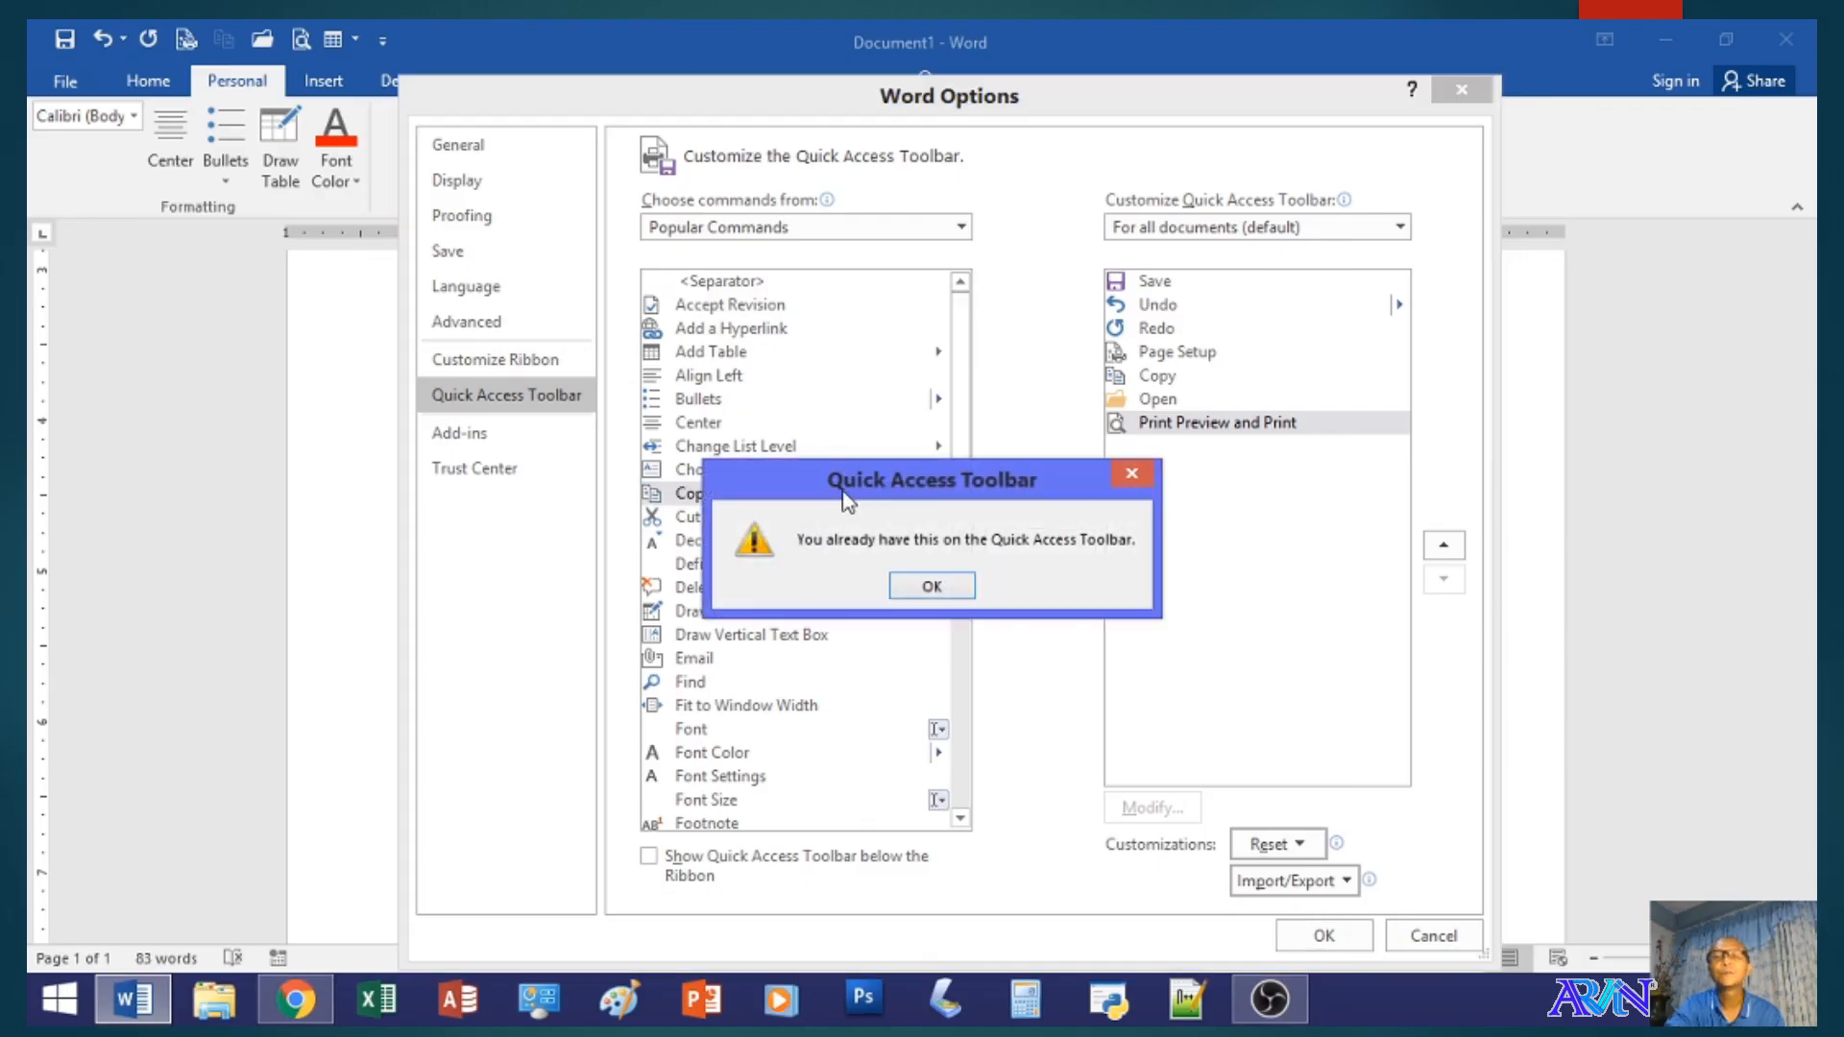
click(932, 586)
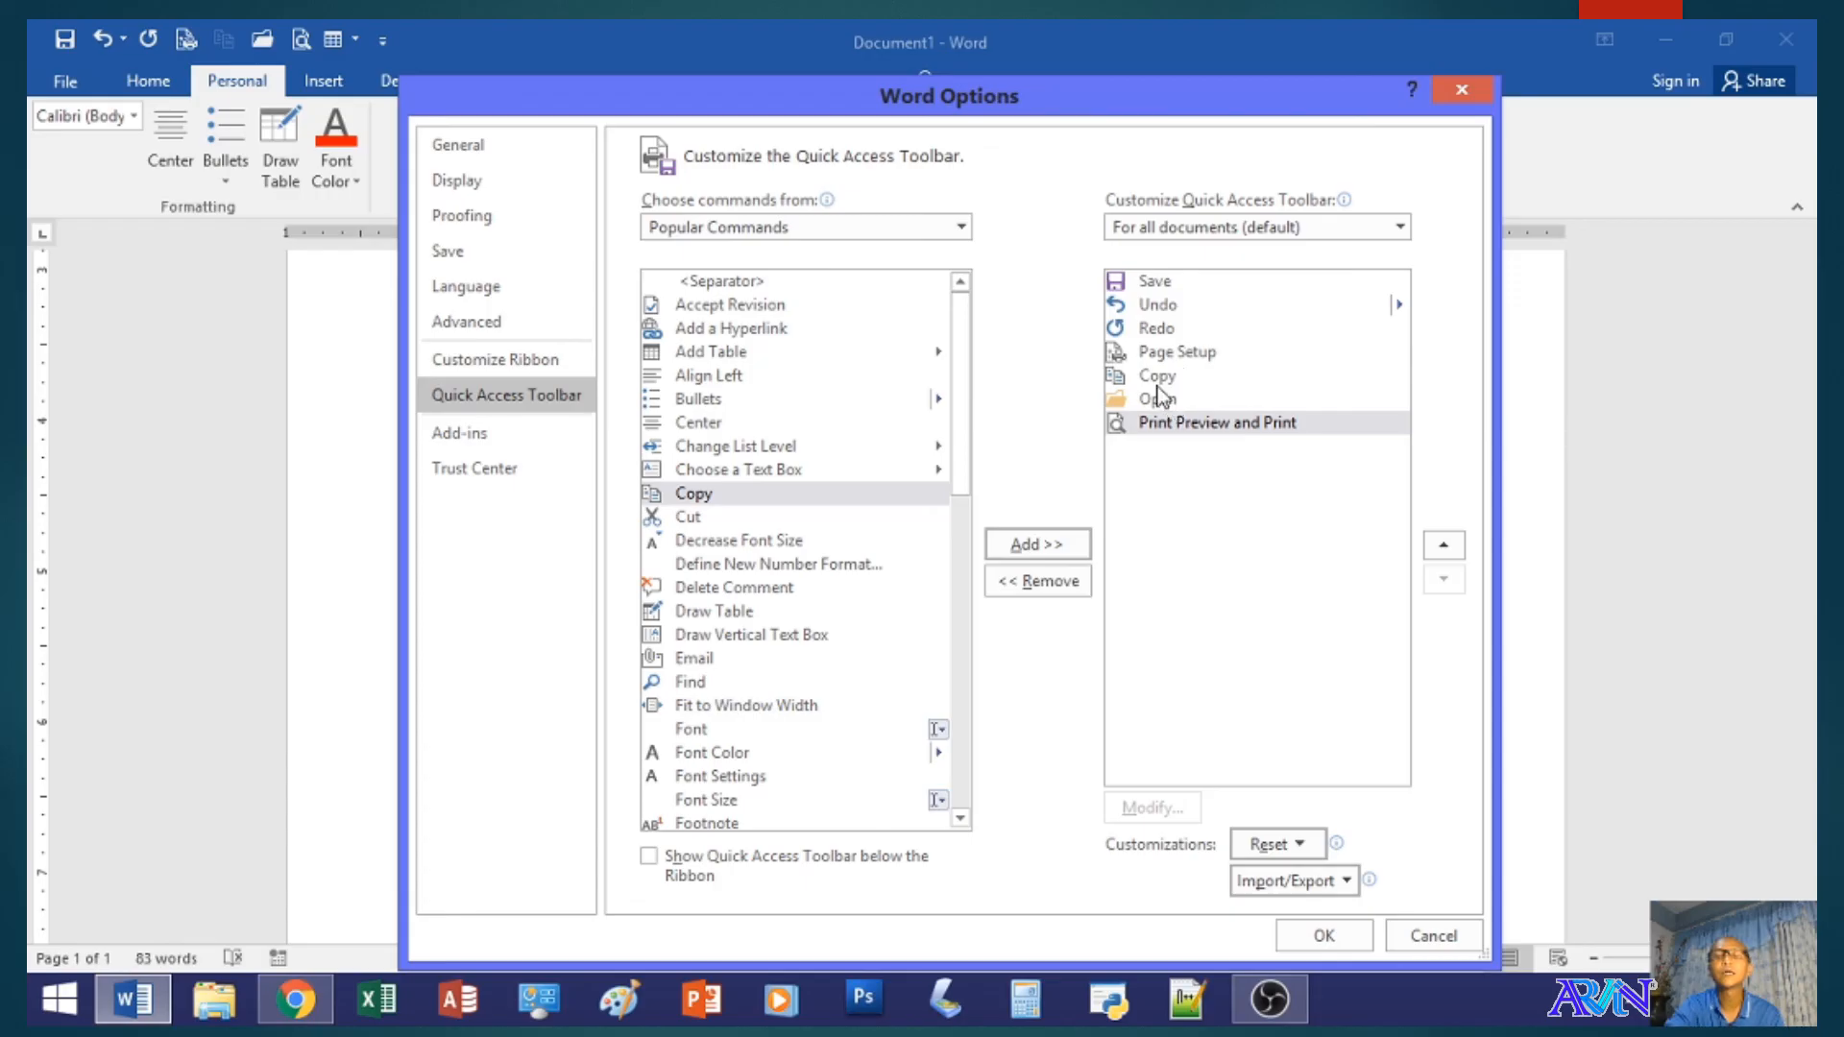
- Add the Cut command to the Quick Access Toolbar, apply the changes and look at the toolbar's customization choices
click(710, 518)
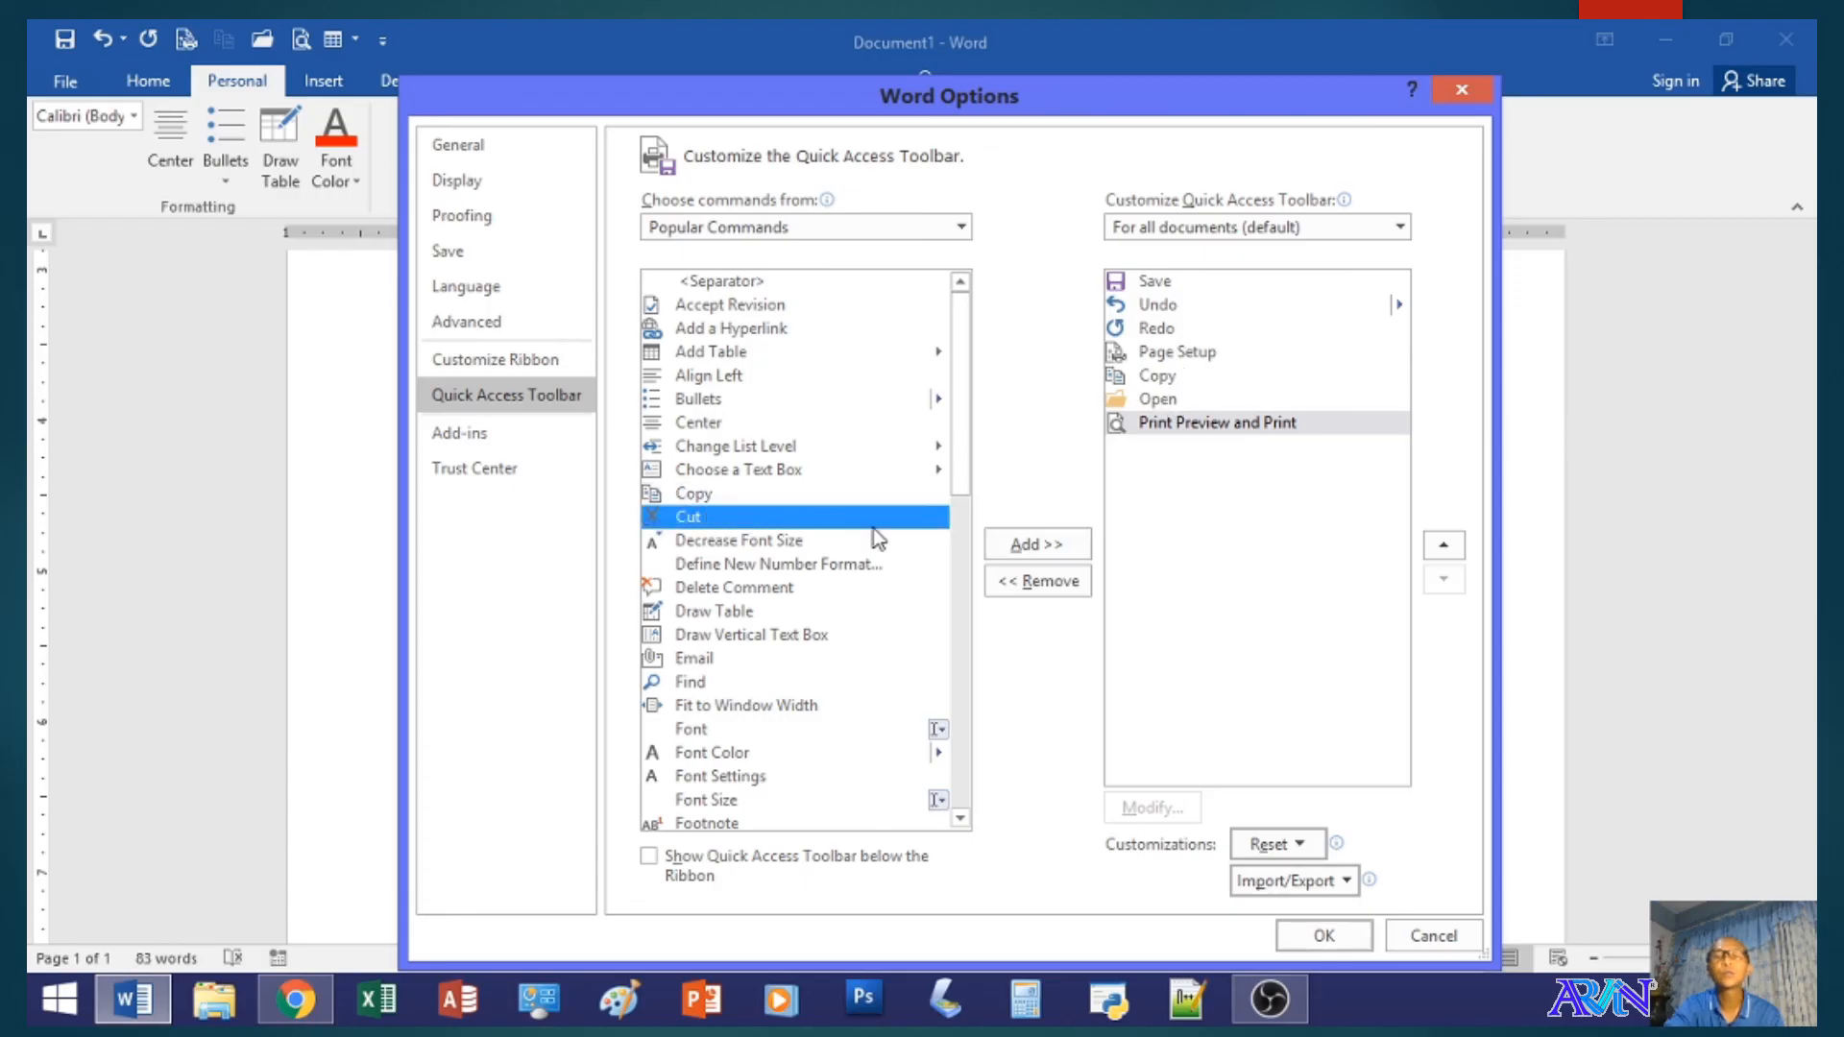
click(1020, 548)
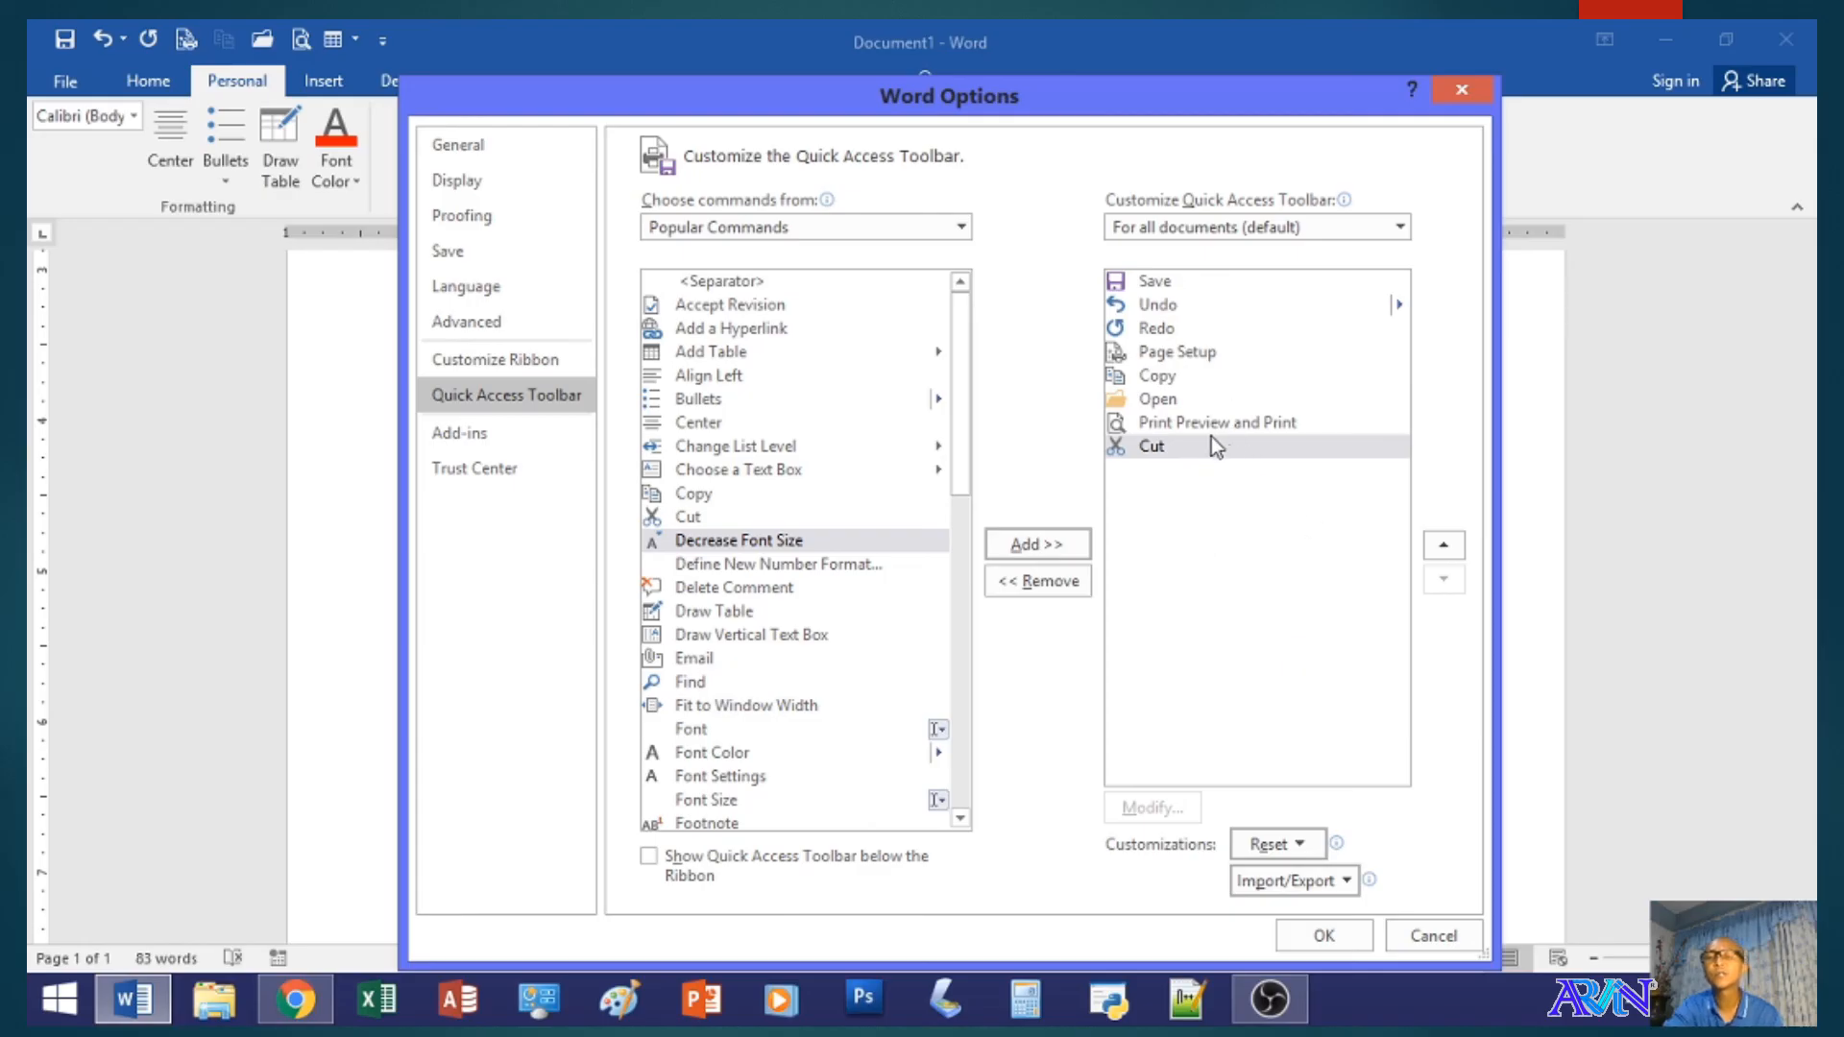
click(1312, 936)
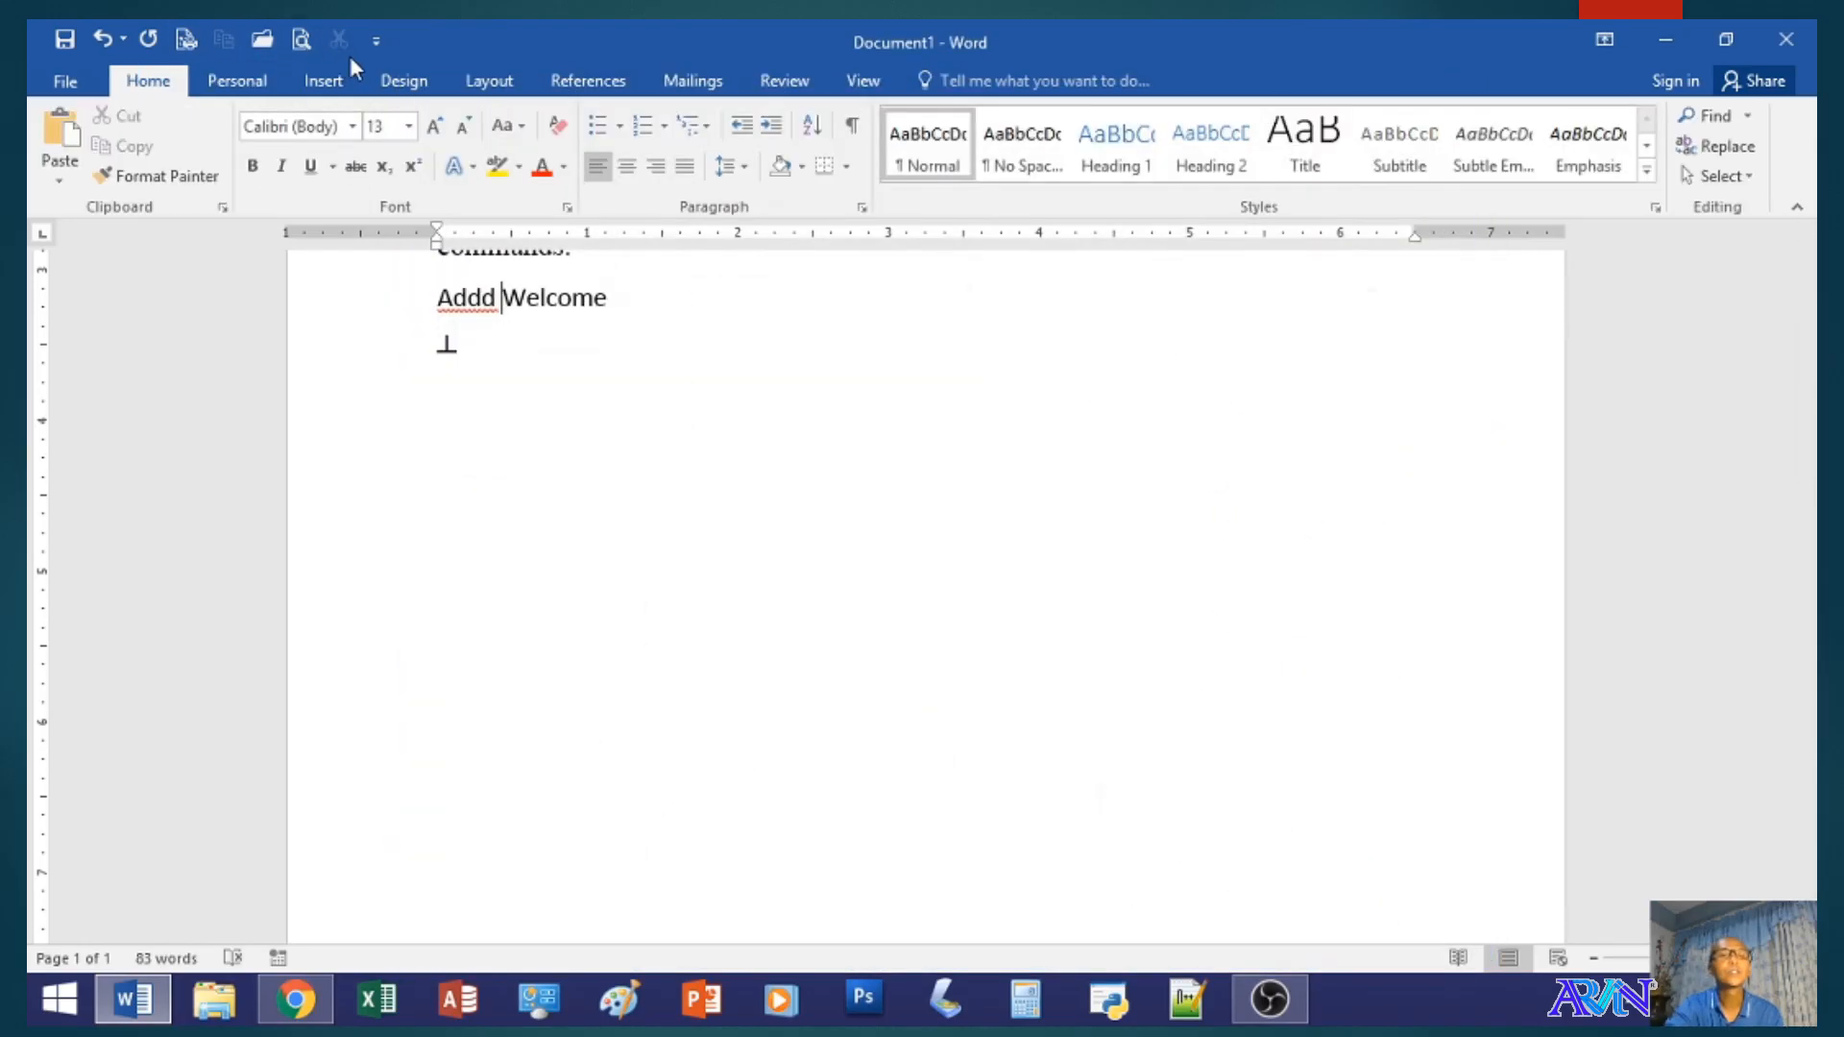
click(374, 45)
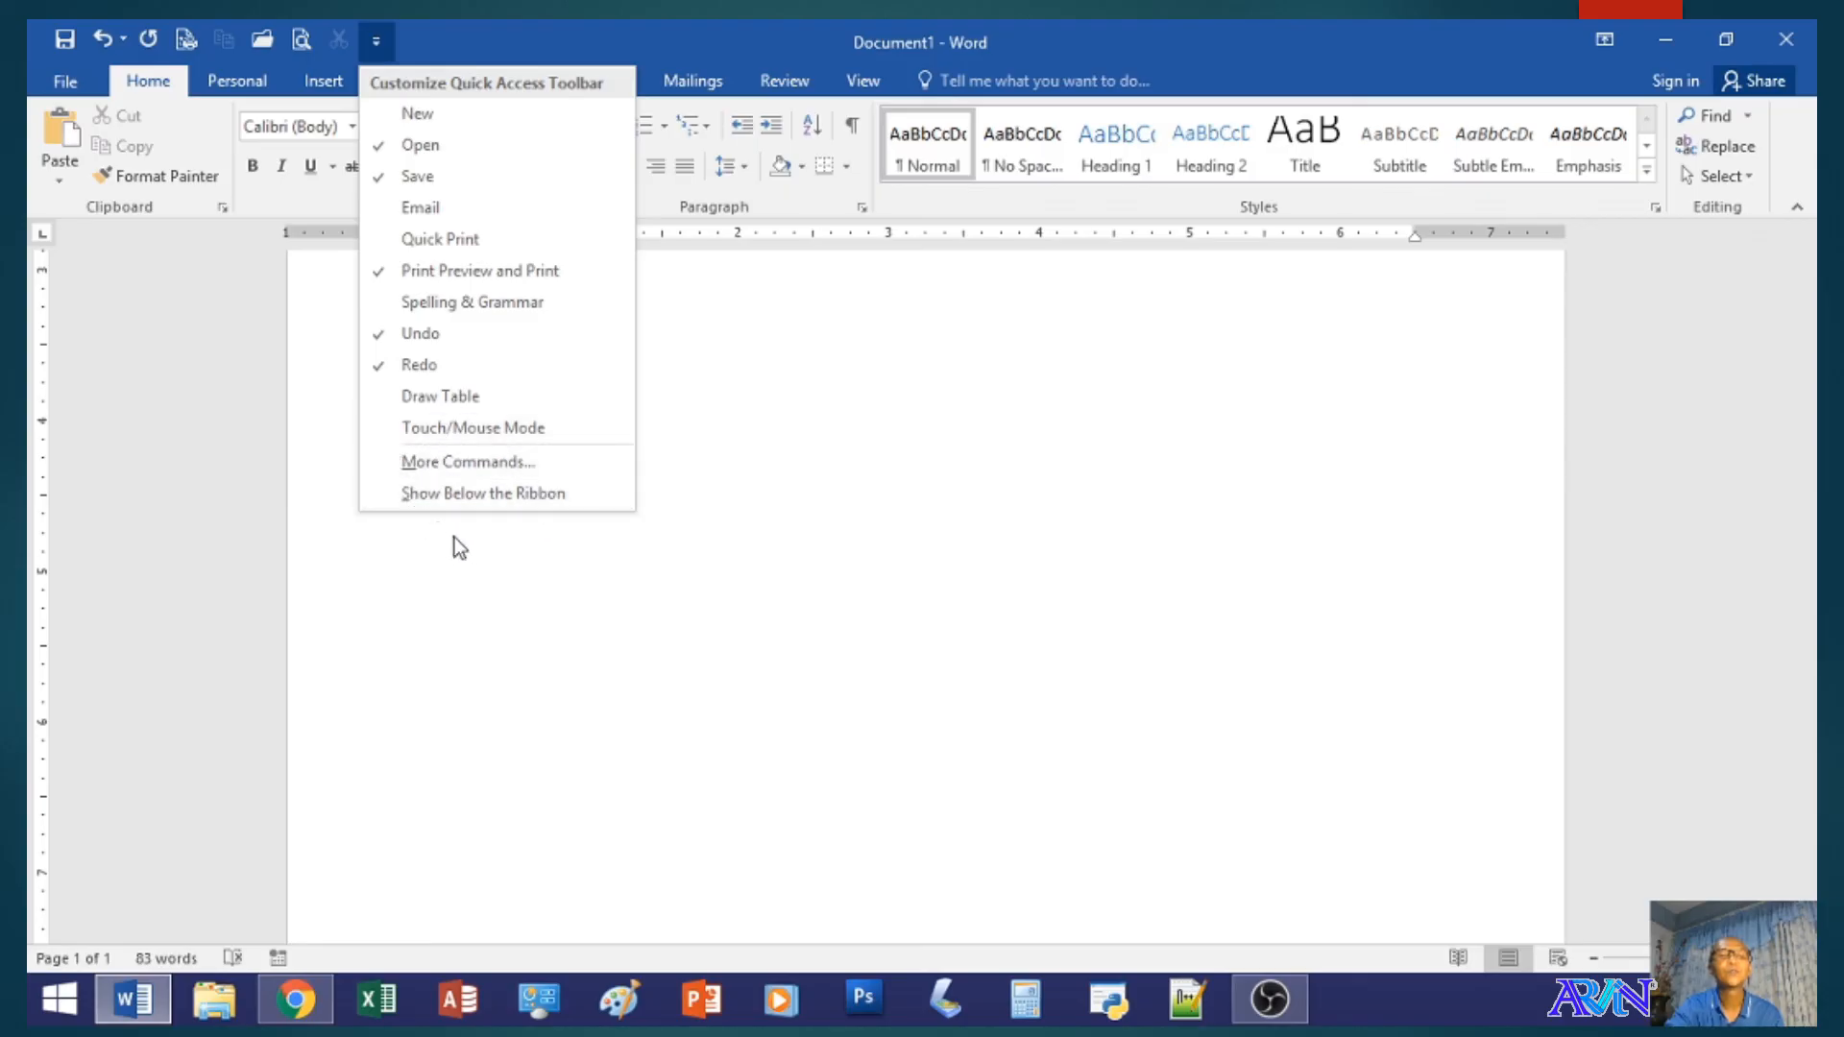
click(822, 432)
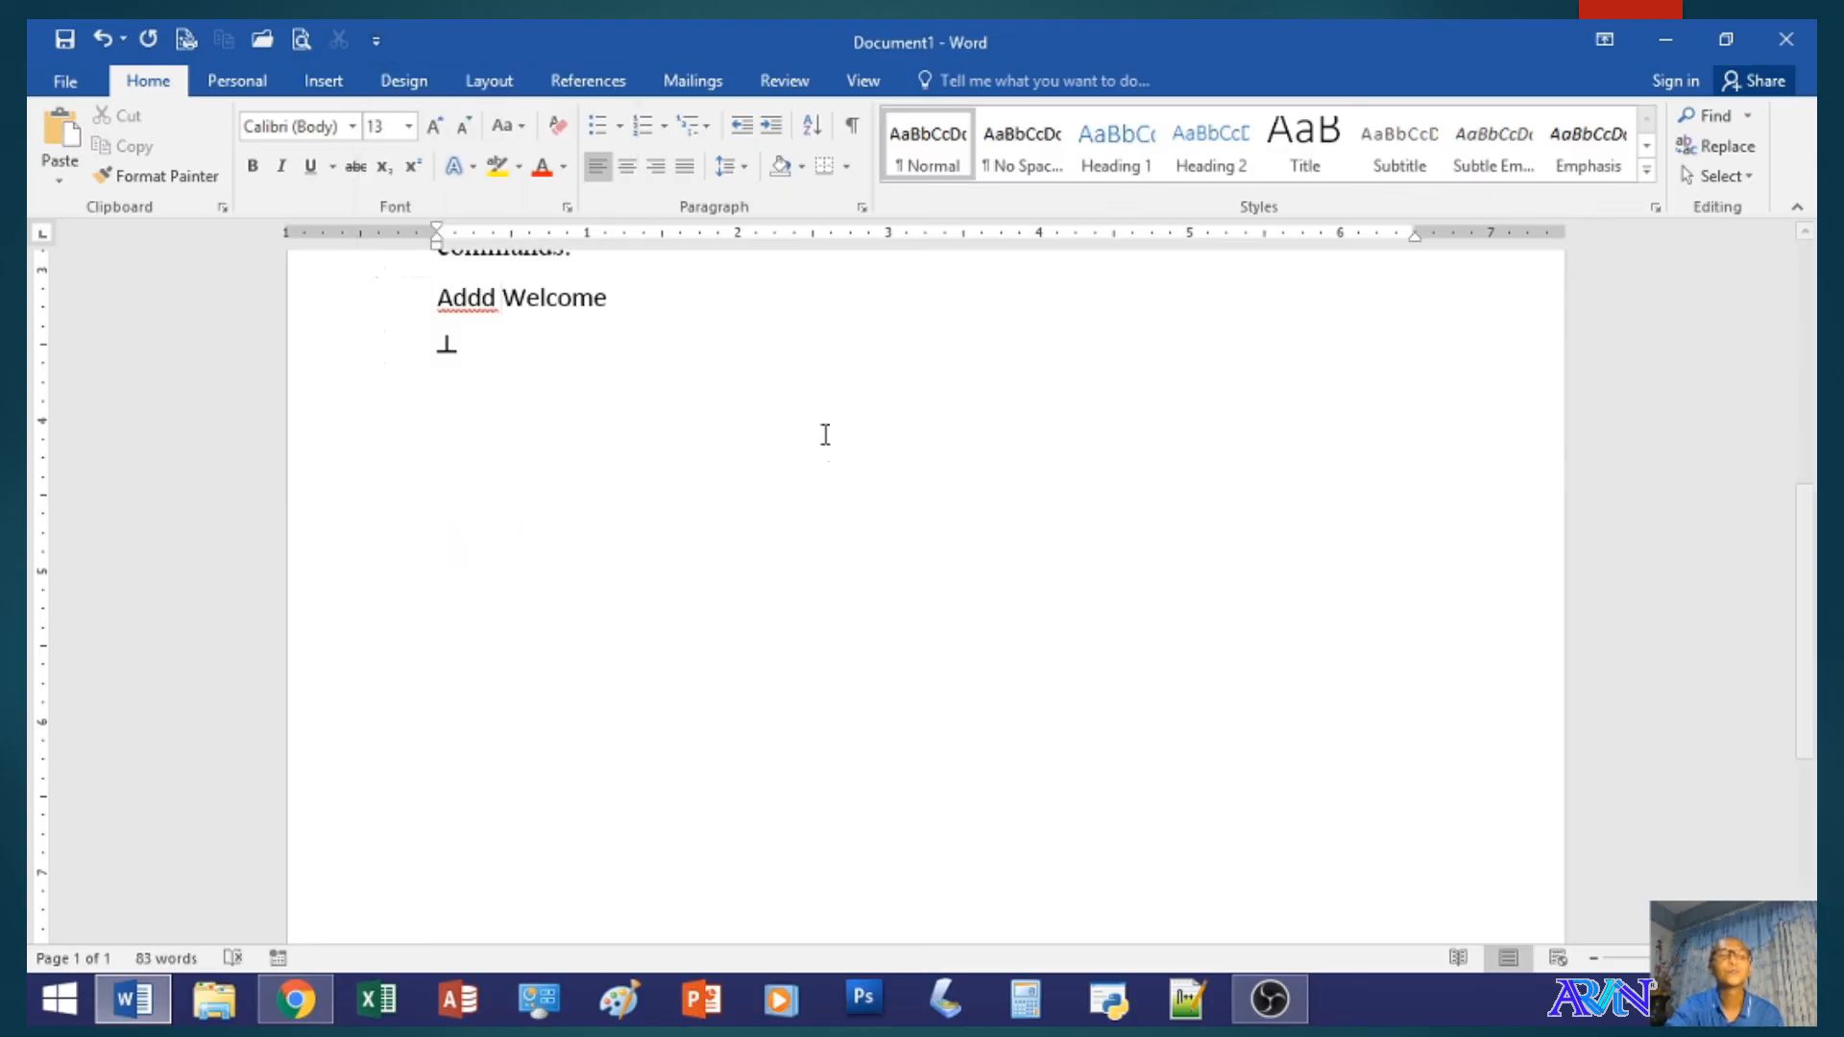
- Review the Add-ins and Trust Center pages of Word Options and close the dialog
click(64, 82)
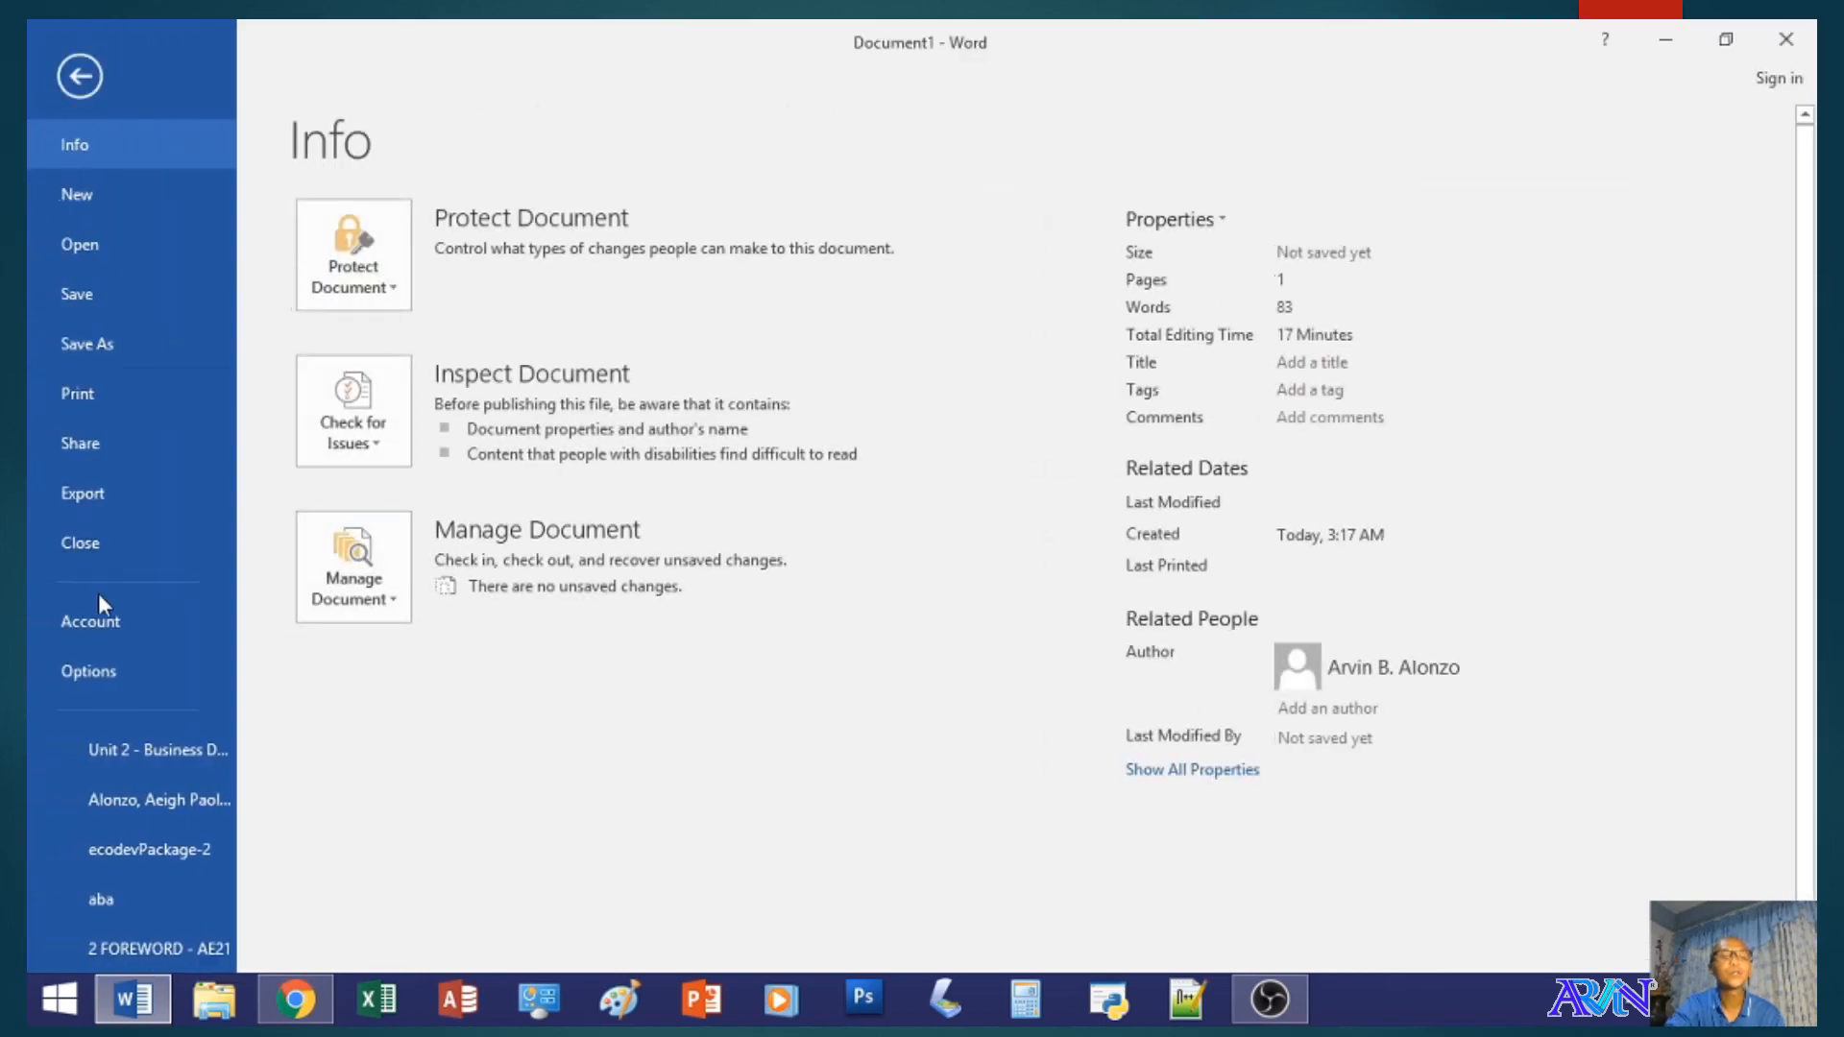
click(106, 669)
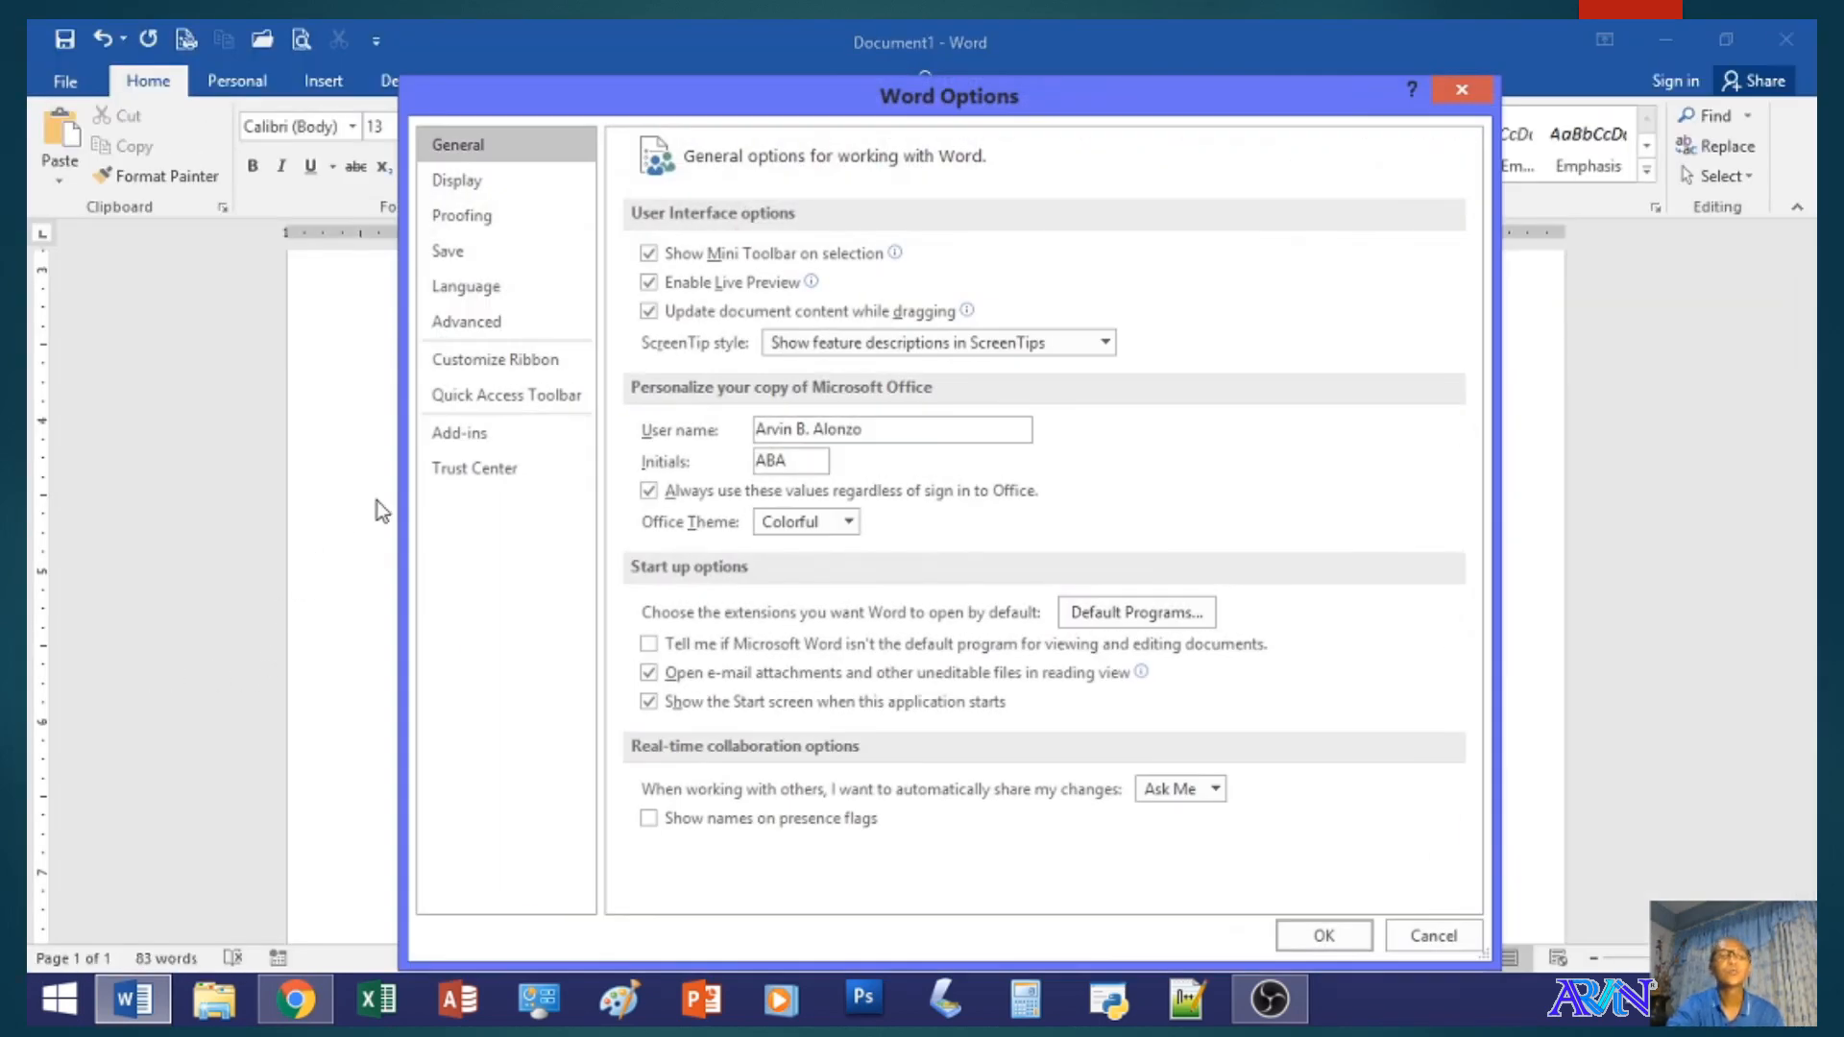
click(472, 434)
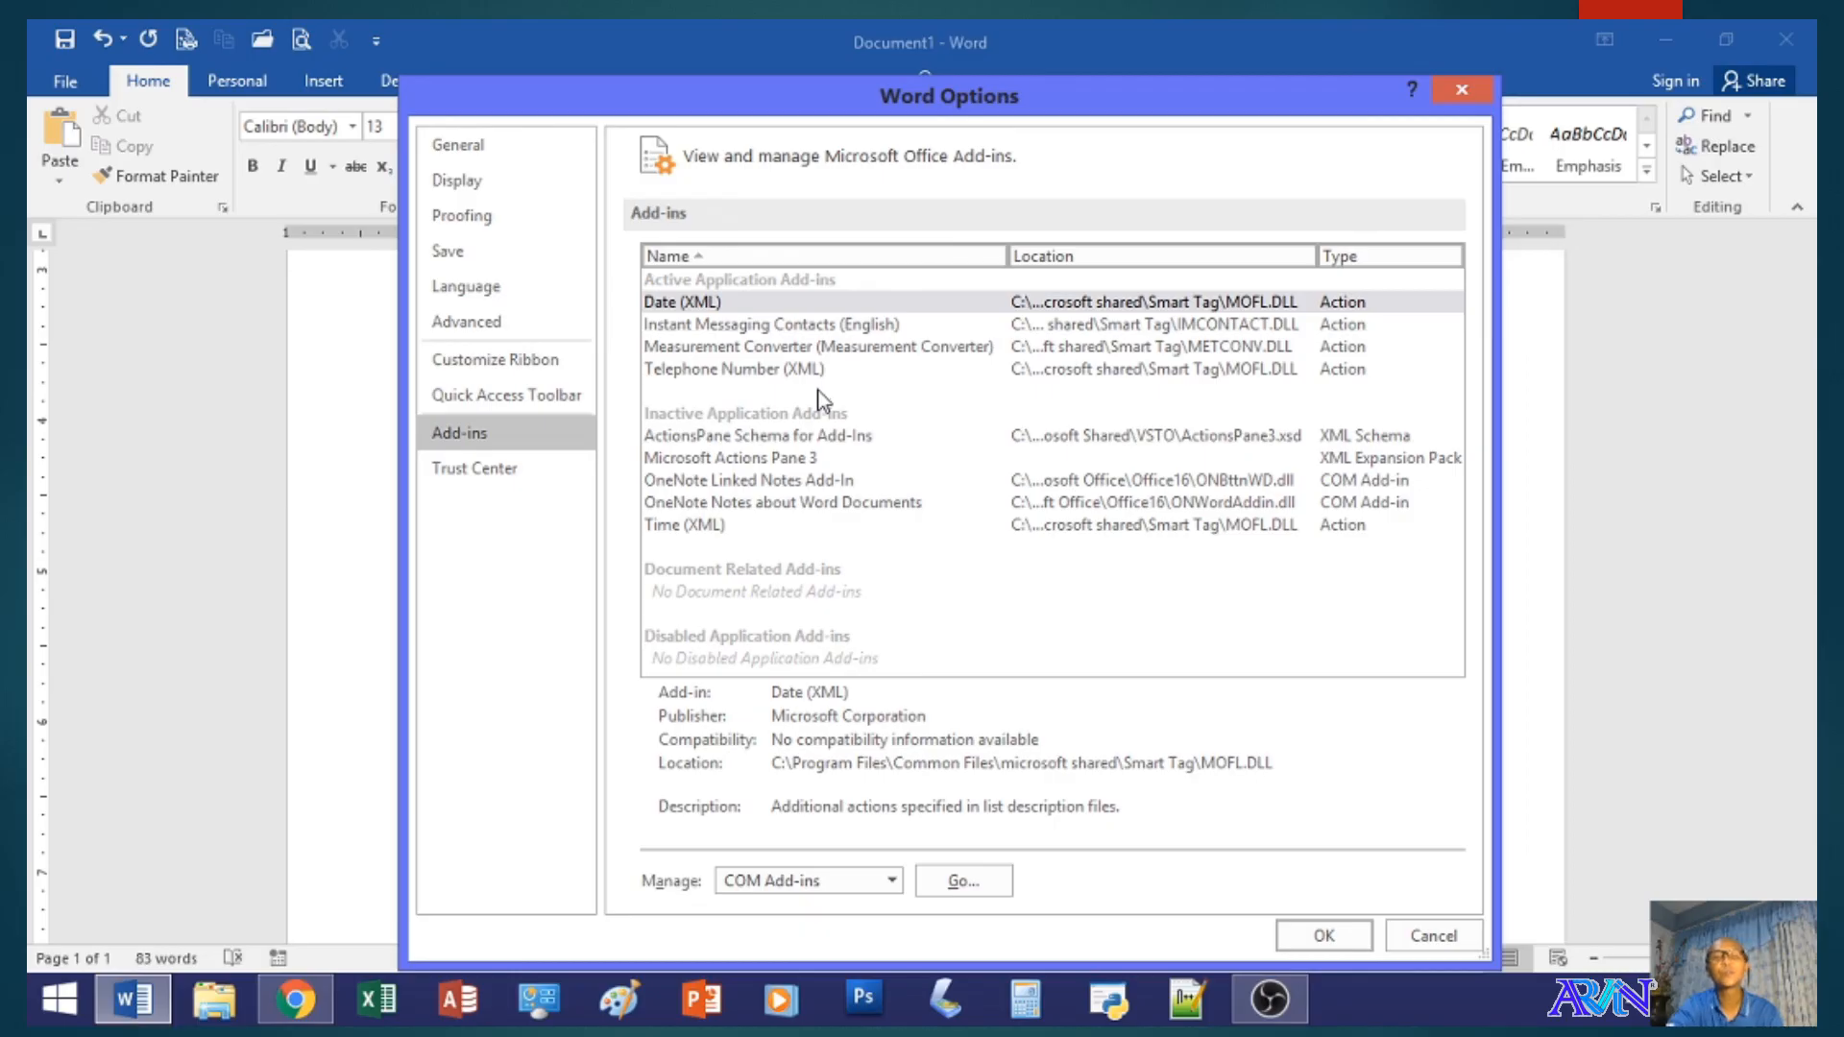
click(524, 470)
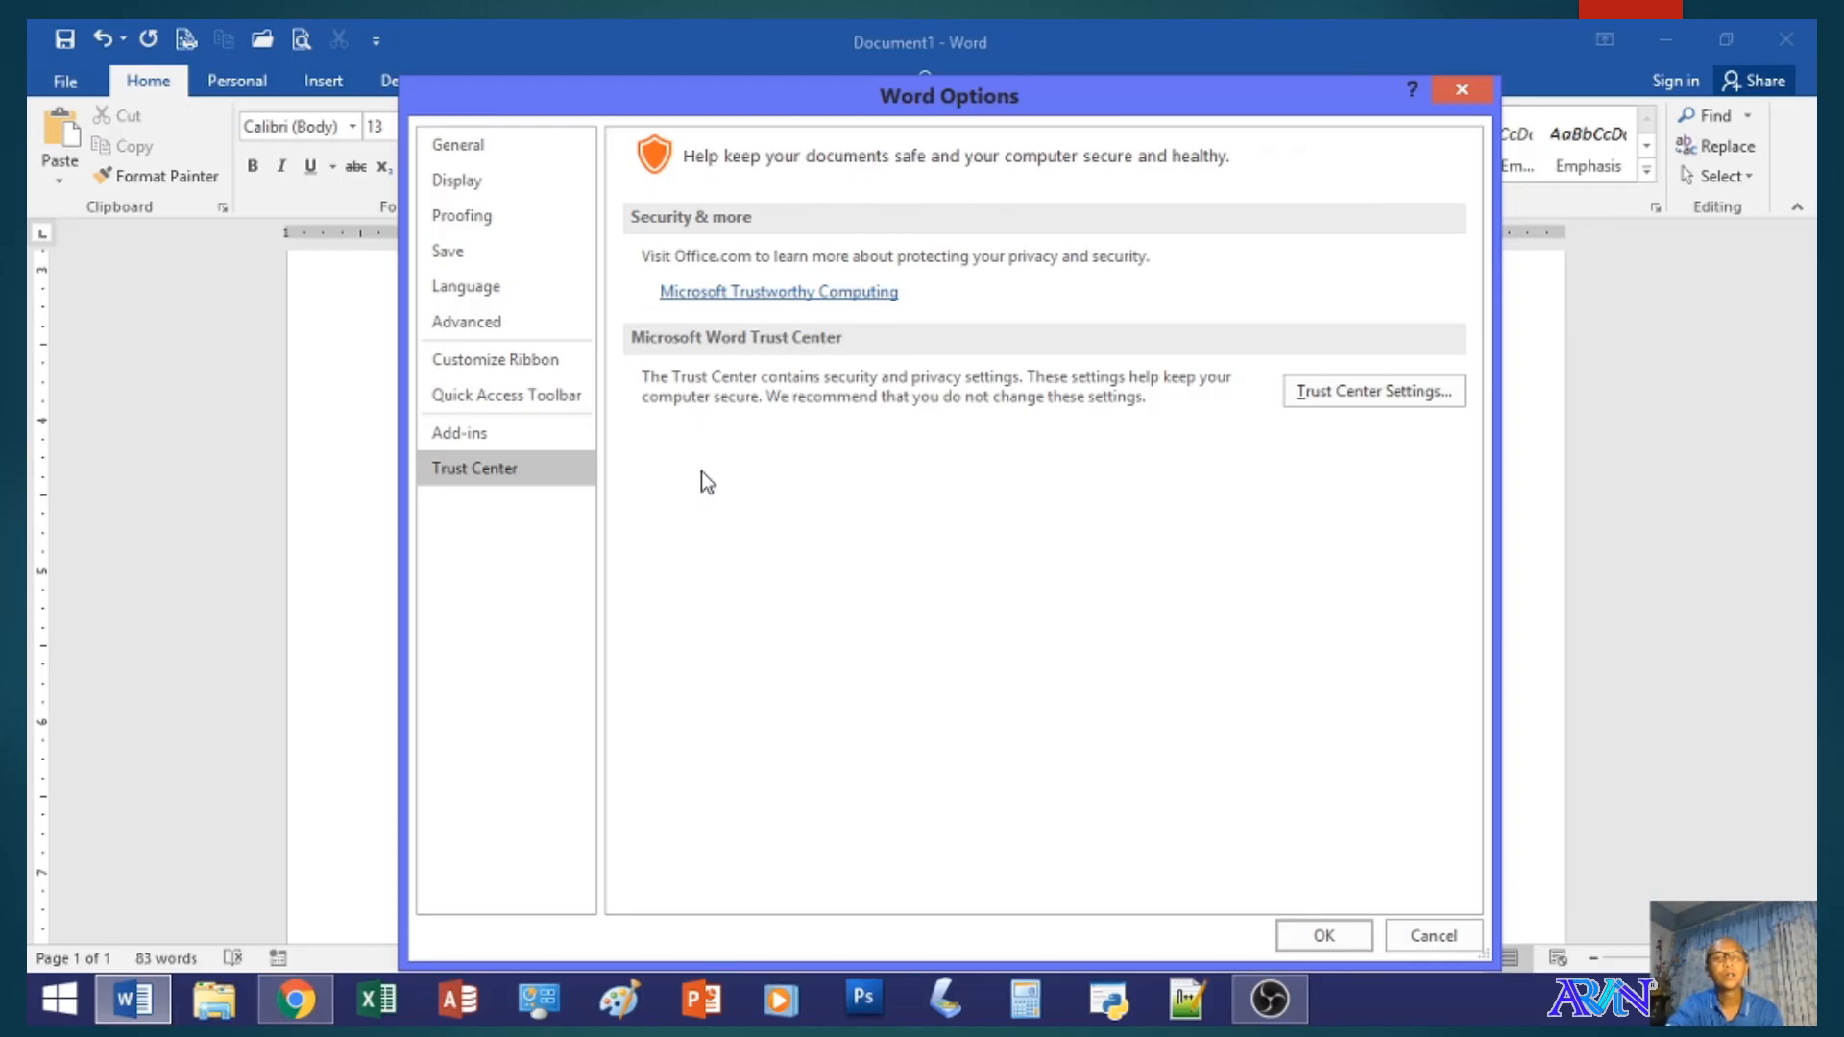
click(1316, 937)
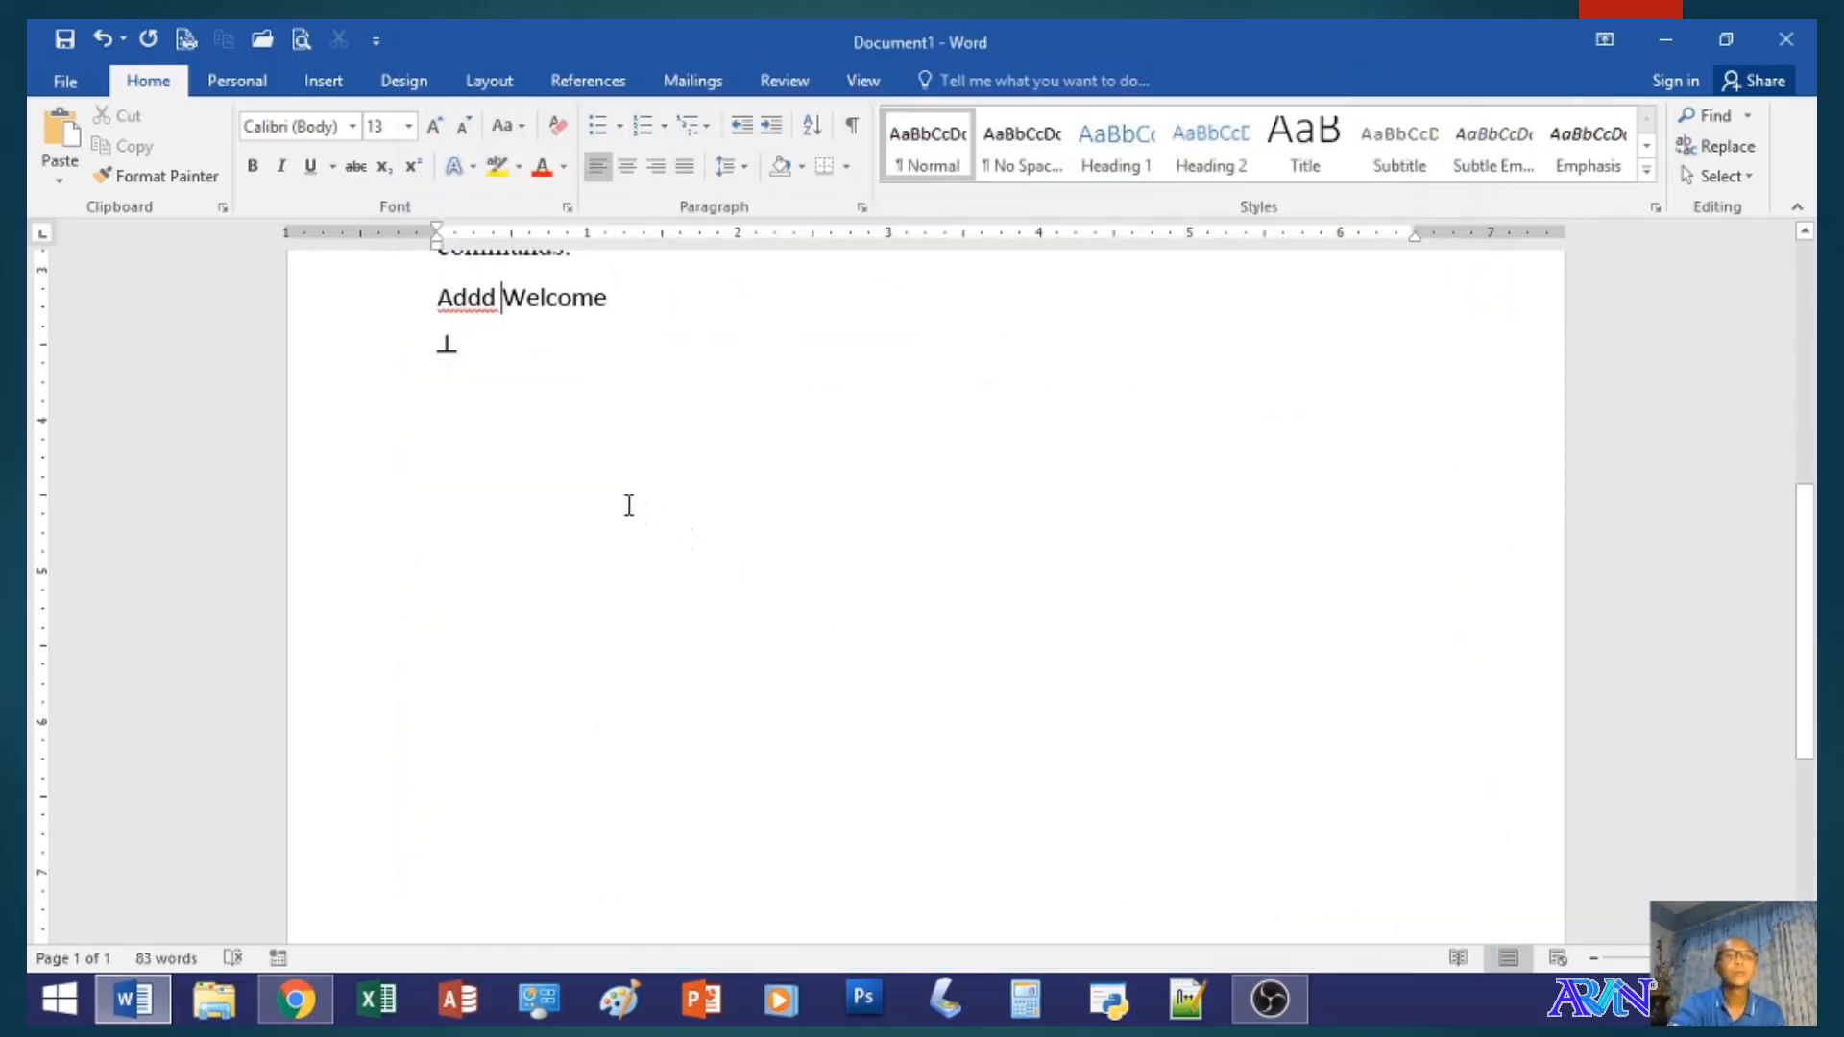